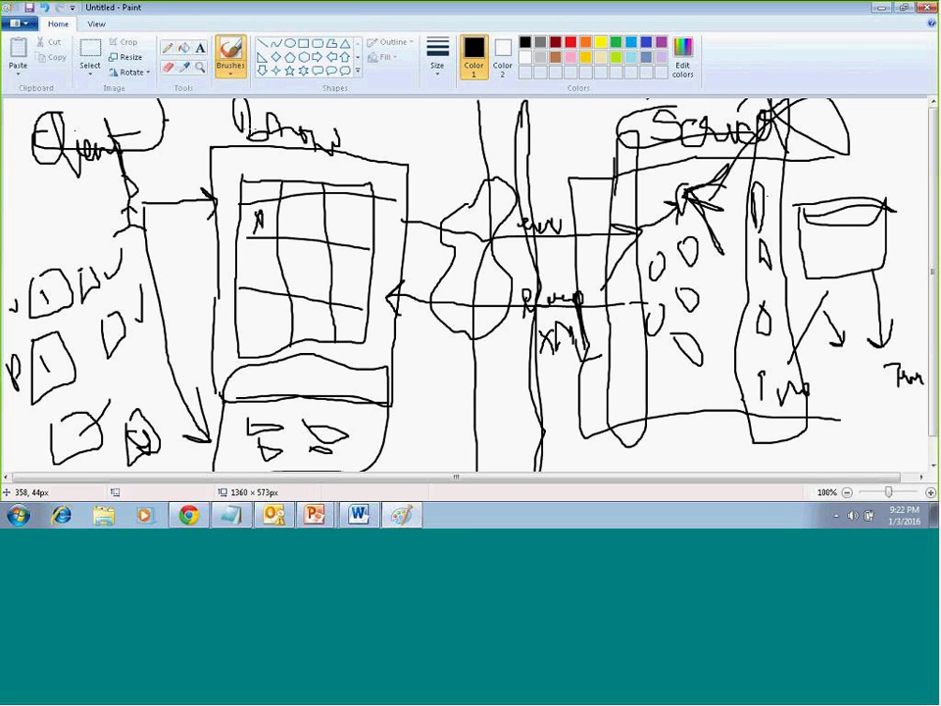
# Step: Switch to the PowerPoint slide show and advance from Internal Scripts to the Client and Server Scripts slide
pyautogui.hotkey('alt', 'Tab')
pyautogui.hotkey('alt', 'Tab')
pyautogui.press('Tab')
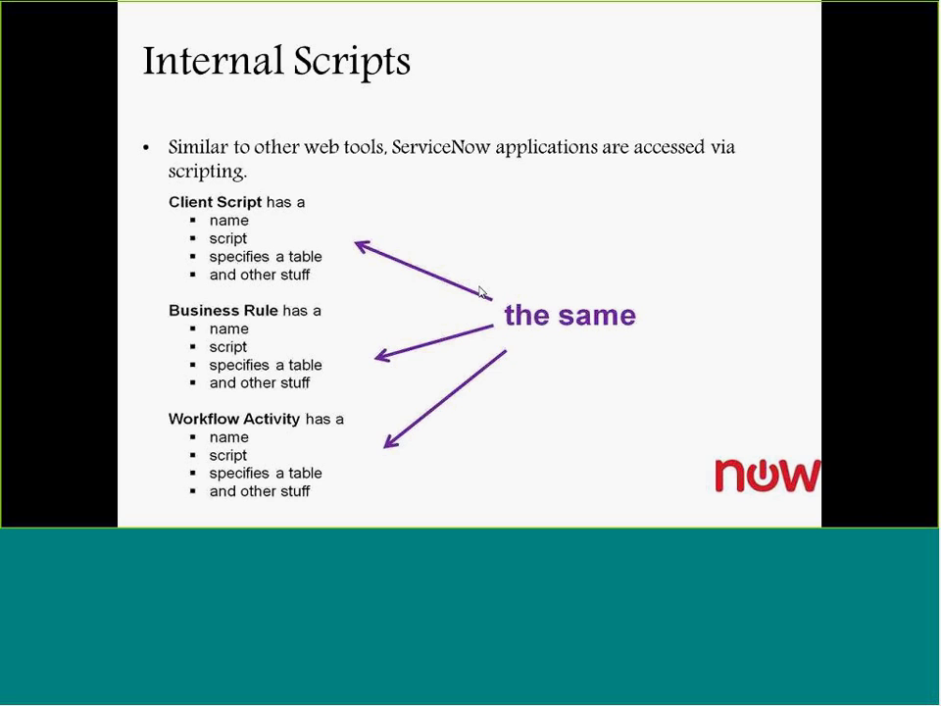
pyautogui.press('Right')
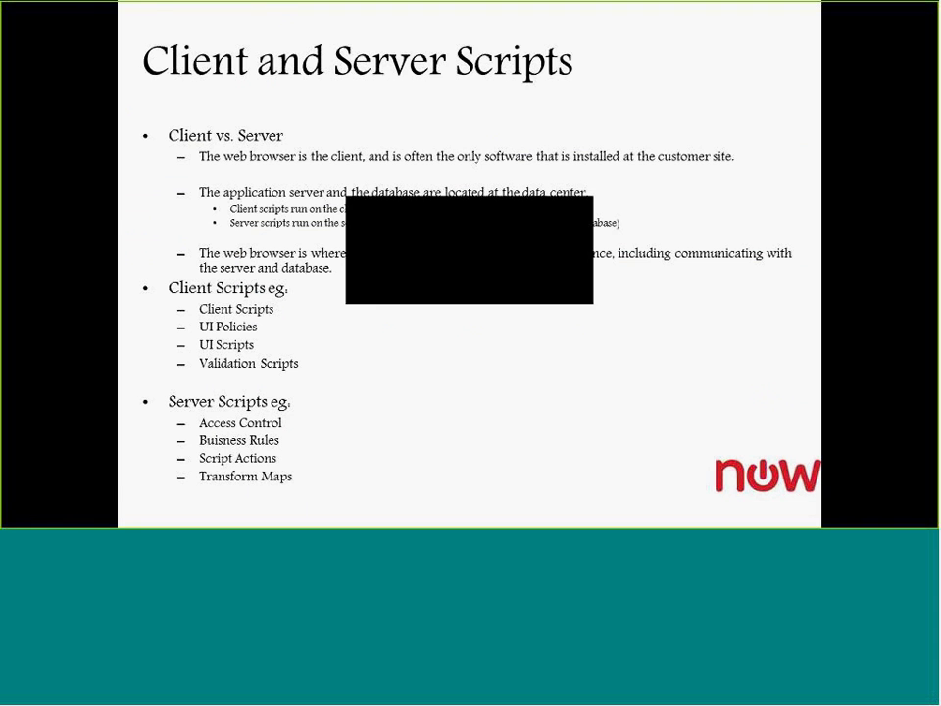
# Step: Switch from the slide show to Paint and review the hand-drawn client, browser and server diagram
pyautogui.hotkey('alt', 'Tab')
pyautogui.press('Tab')
pyautogui.press('Tab')
pyautogui.hotkey('alt', 'Tab')
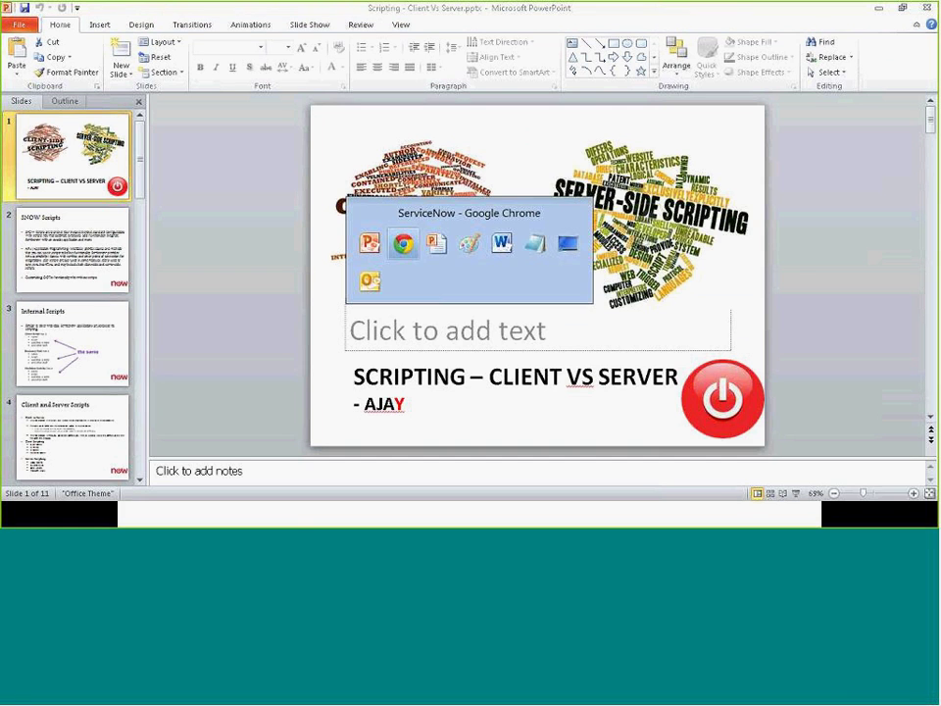
pyautogui.hotkey('alt', 'Tab')
pyautogui.hotkey('alt', 'Tab')
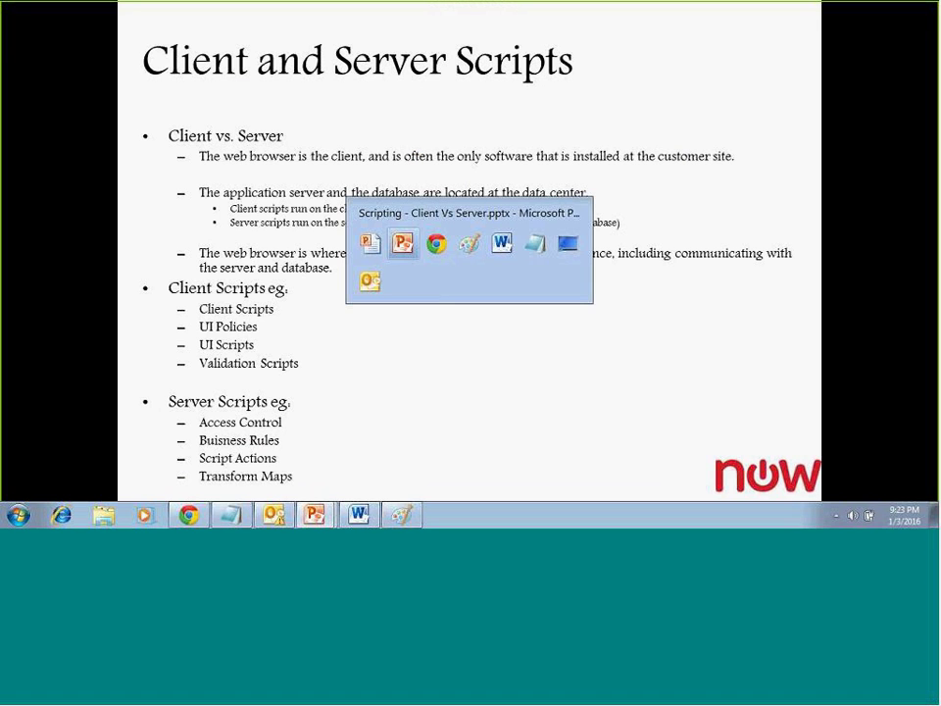
pyautogui.press('Tab')
pyautogui.press('Tab')
pyautogui.hotkey('alt', 'Tab')
pyautogui.hotkey('alt', 'Tab')
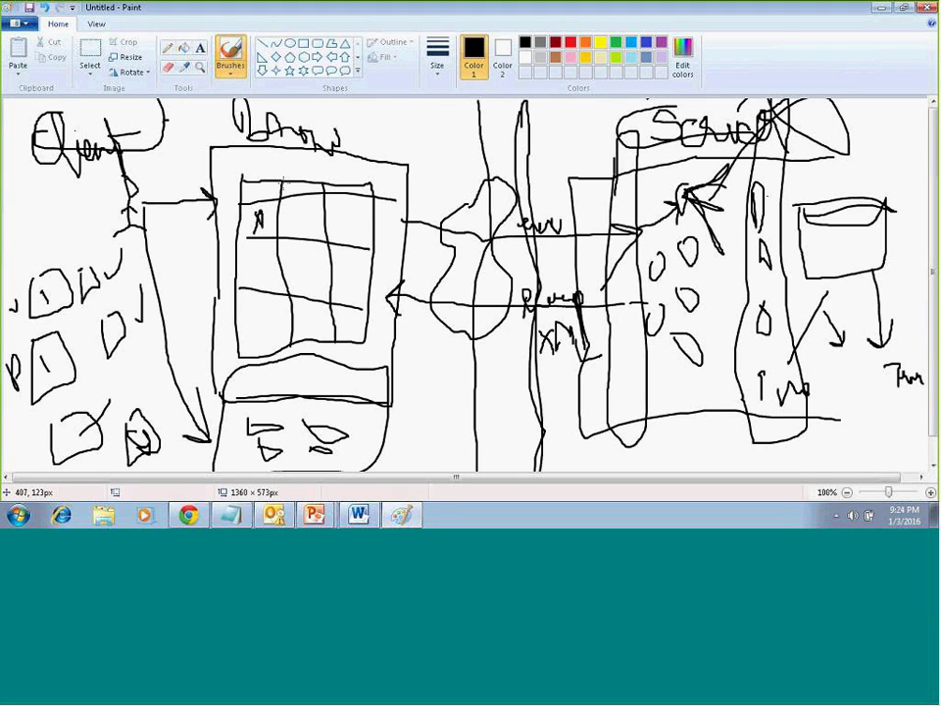
# Step: Check the Client and Server Scripts slide, return to Paint, and circle the diagram's database box and server area in red
pyautogui.hotkey('alt', 'Tab')
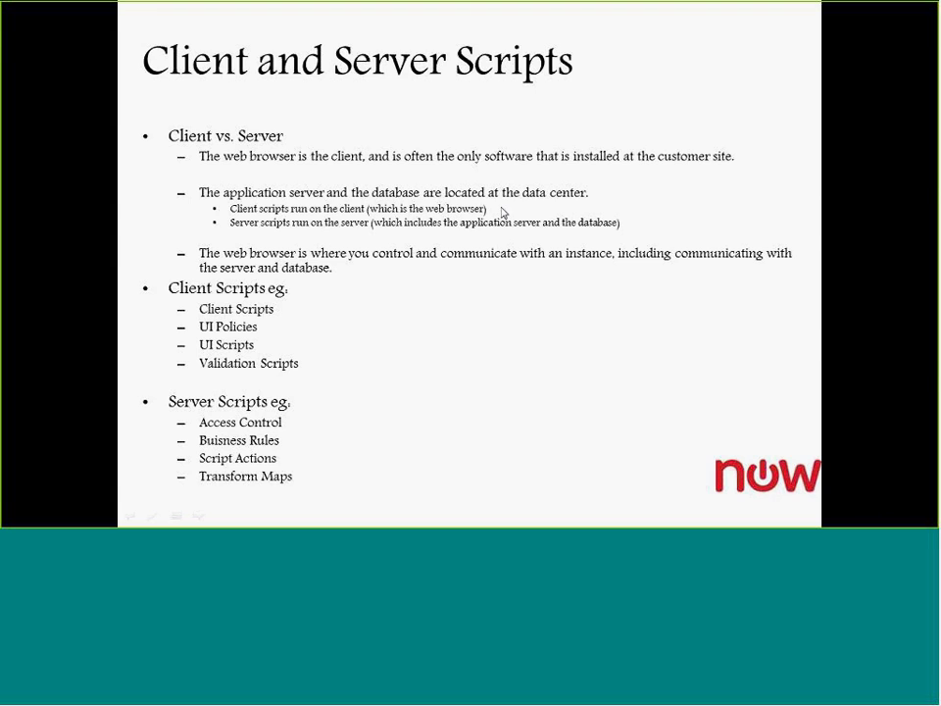
pyautogui.hotkey('alt', 'Tab')
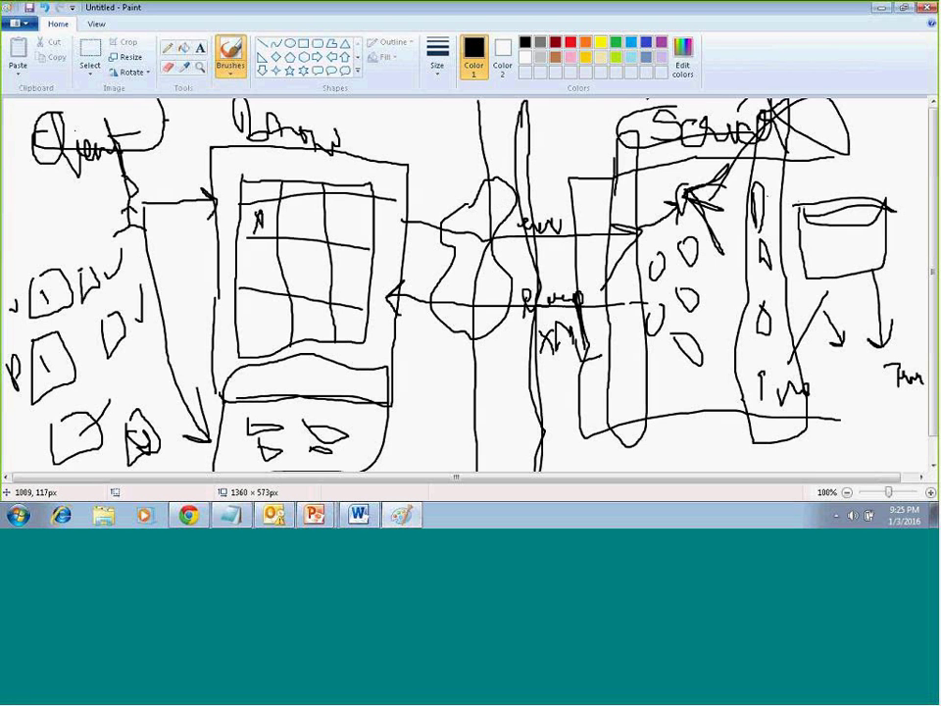
pyautogui.click(570, 42)
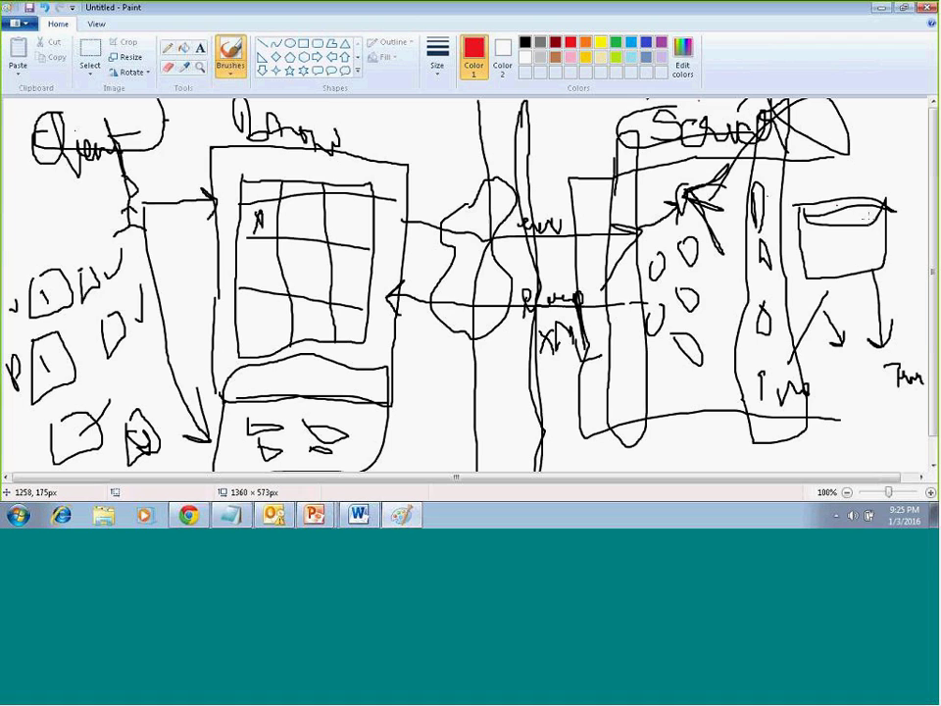
pyautogui.moveTo(858, 174)
pyautogui.mouseDown()
pyautogui.moveTo(840, 274)
pyautogui.moveTo(862, 172)
pyautogui.mouseUp()
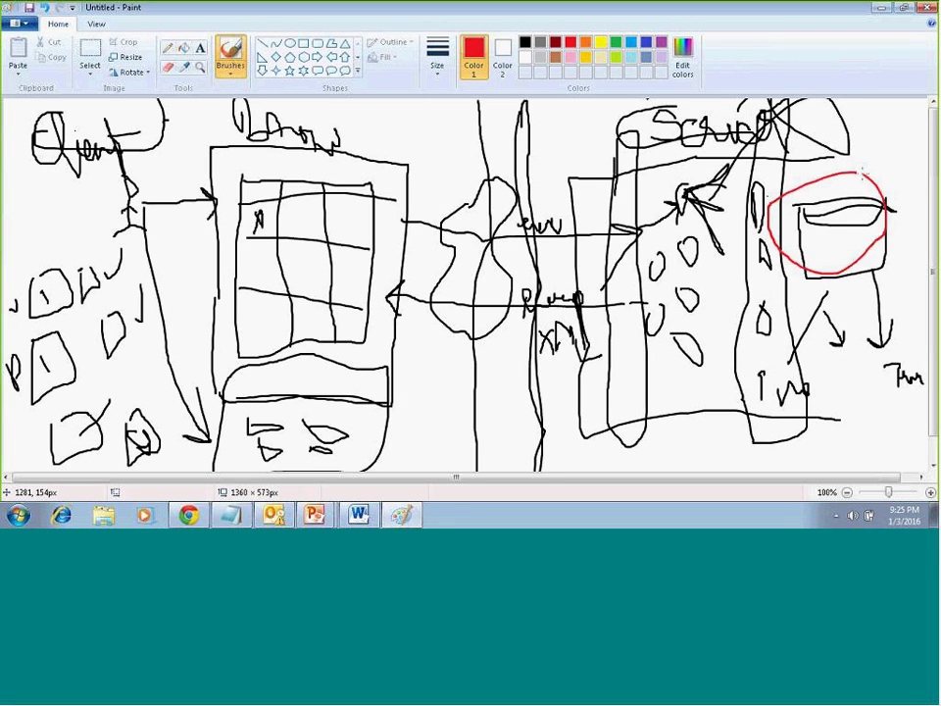
pyautogui.moveTo(756, 135)
pyautogui.mouseDown()
pyautogui.moveTo(595, 185)
pyautogui.moveTo(637, 364)
pyautogui.moveTo(737, 417)
pyautogui.moveTo(754, 226)
pyautogui.moveTo(711, 142)
pyautogui.mouseUp()
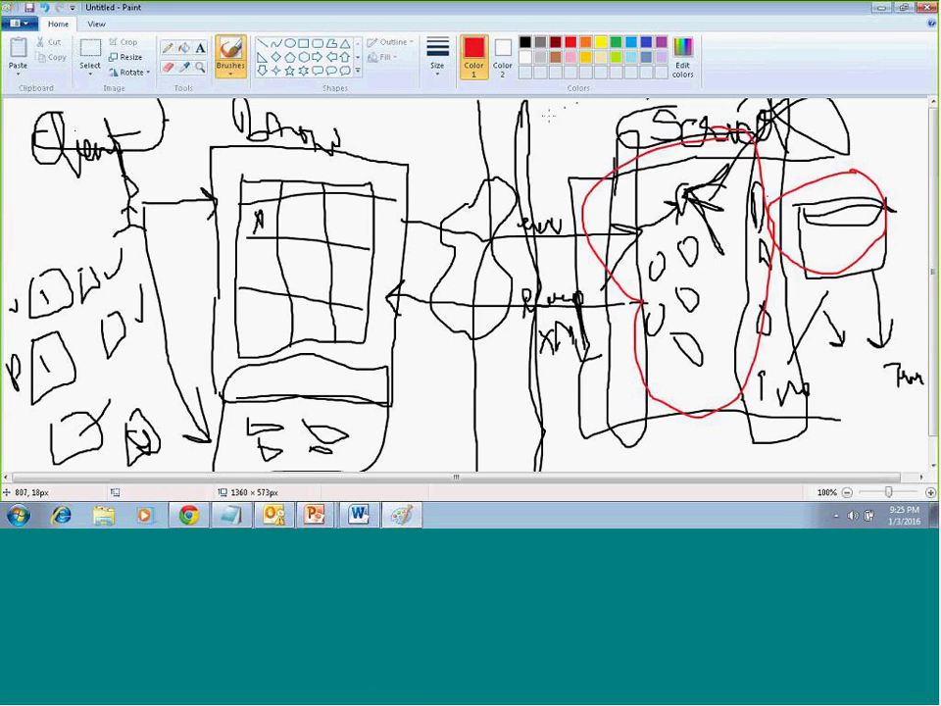
# Step: Handwrite red labels on the diagram: "Back" beside the server heading and a short label beside the browser heading
pyautogui.moveTo(538, 108); pyautogui.dragTo(539, 147)
pyautogui.moveTo(362, 112)
pyautogui.mouseDown()
pyautogui.moveTo(357, 146)
pyautogui.moveTo(359, 110)
pyautogui.moveTo(387, 146)
pyautogui.moveTo(399, 134)
pyautogui.mouseUp()
pyautogui.moveTo(565, 128)
pyautogui.mouseDown()
pyautogui.moveTo(582, 138)
pyautogui.moveTo(589, 126)
pyautogui.moveTo(601, 141)
pyautogui.mouseUp()
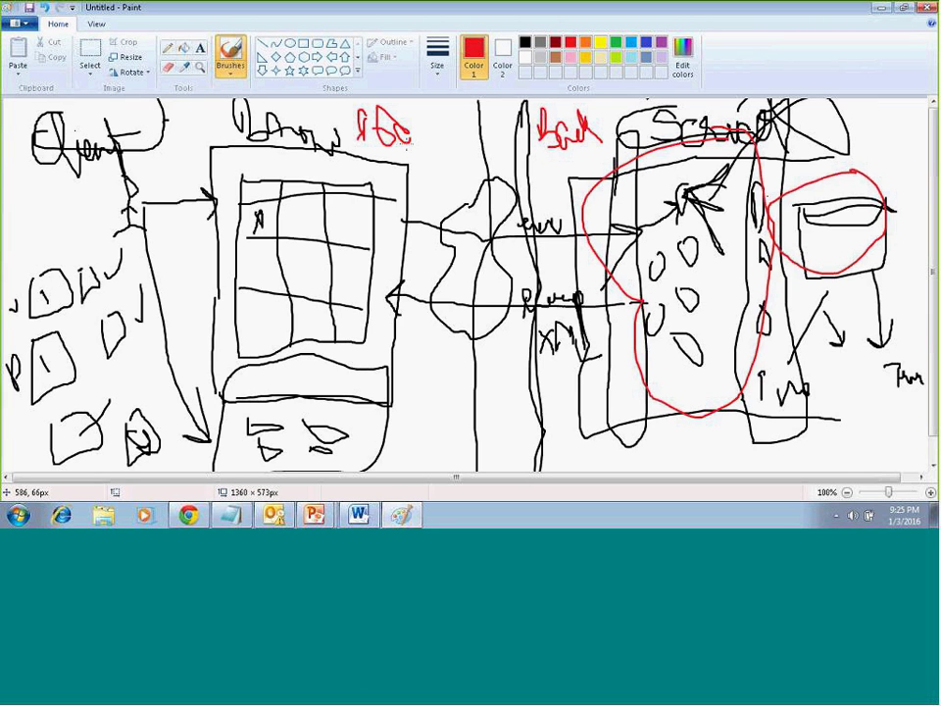
# Step: Mark the browser grid in red and draw a long red arrow from the database box back to the grid
pyautogui.hotkey('alt', 'Tab')
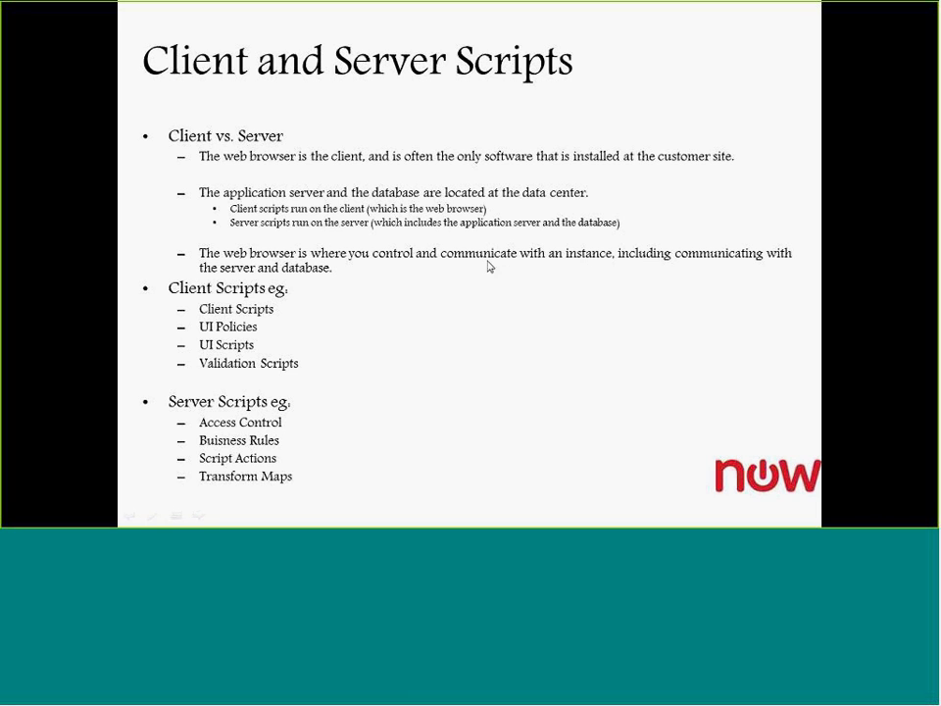
pyautogui.hotkey('alt', 'Tab')
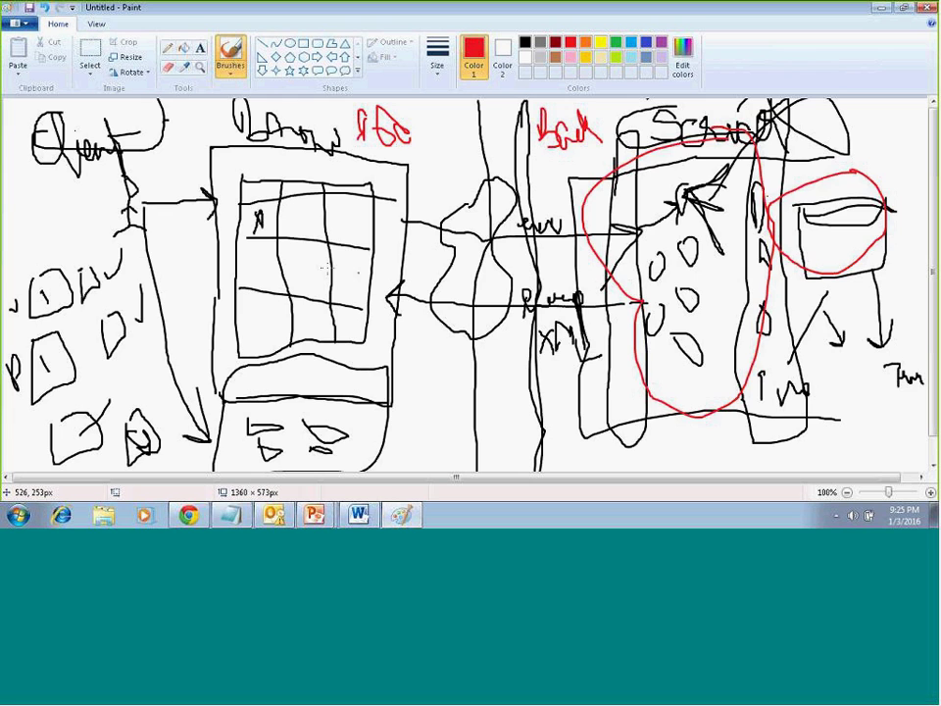
pyautogui.moveTo(263, 193)
pyautogui.mouseDown()
pyautogui.moveTo(297, 361)
pyautogui.moveTo(262, 345)
pyautogui.mouseUp()
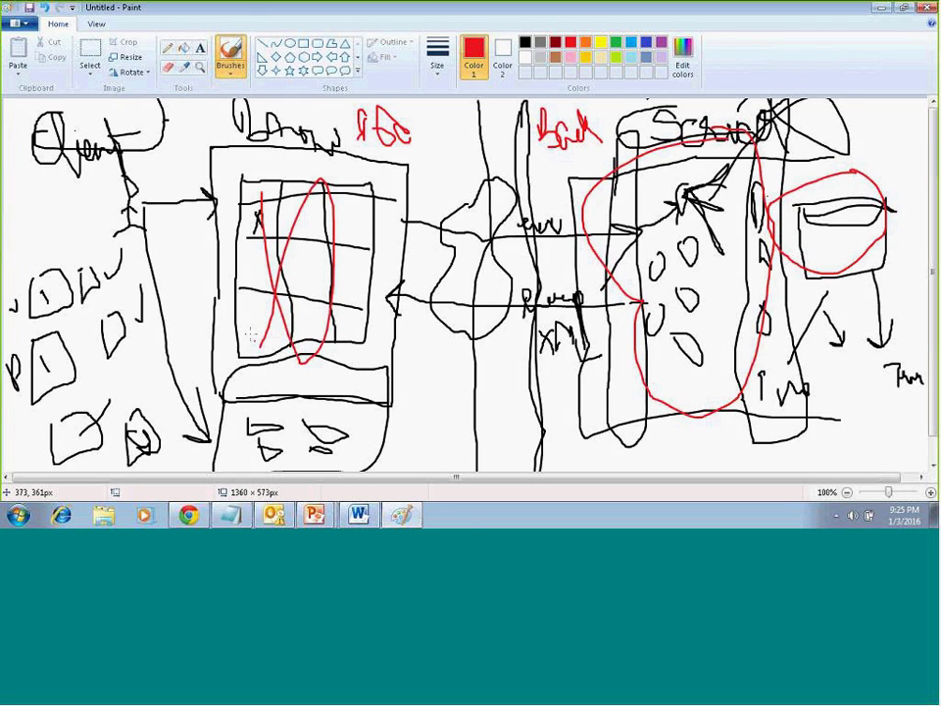
pyautogui.moveTo(199, 238); pyautogui.dragTo(238, 232)
pyautogui.moveTo(729, 152)
pyautogui.mouseDown()
pyautogui.moveTo(822, 218)
pyautogui.moveTo(859, 267)
pyautogui.moveTo(826, 242)
pyautogui.moveTo(836, 239)
pyautogui.moveTo(758, 274)
pyautogui.moveTo(467, 281)
pyautogui.moveTo(370, 267)
pyautogui.moveTo(322, 284)
pyautogui.mouseUp()
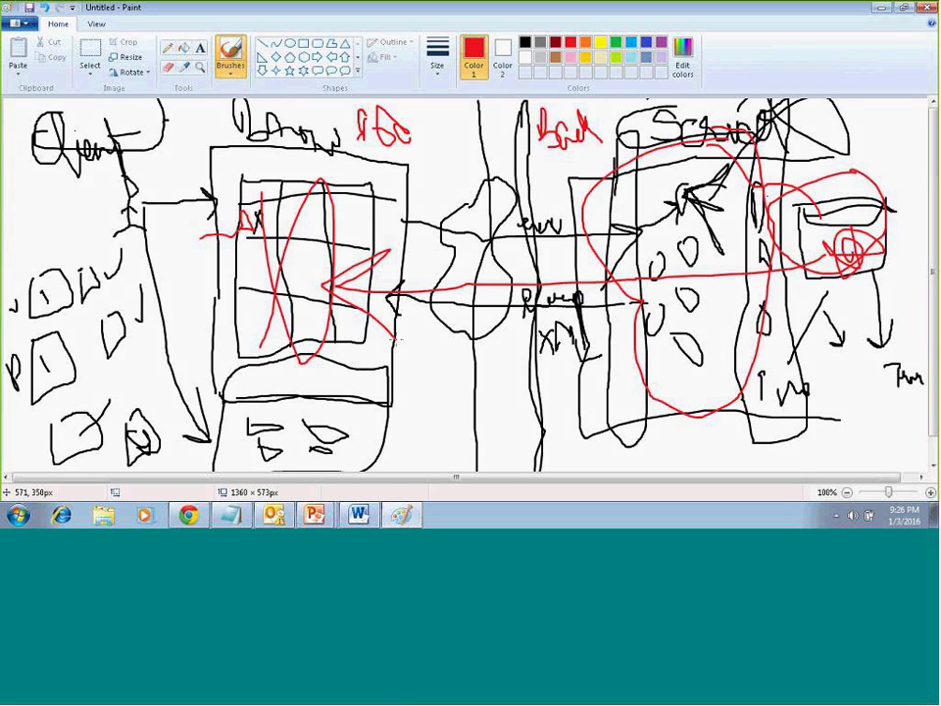
# Step: Leave Paint and the slide show and switch to the ServiceNow Training Schedules list in Chrome
pyautogui.hotkey('alt', 'Tab')
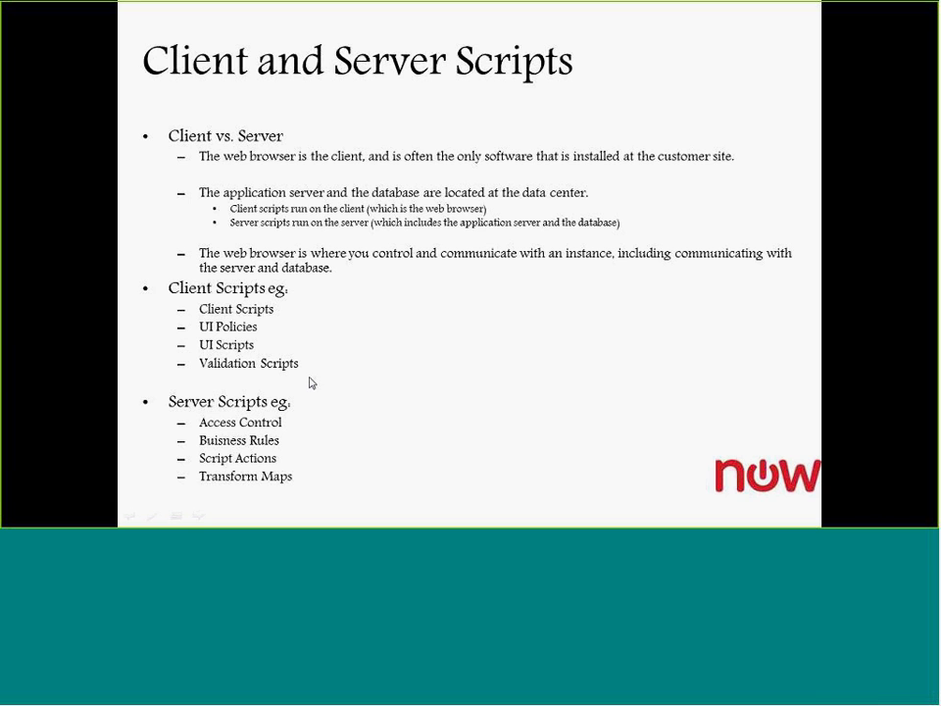
pyautogui.hotkey('alt', 'Tab')
pyautogui.hotkey('alt', 'Tab')
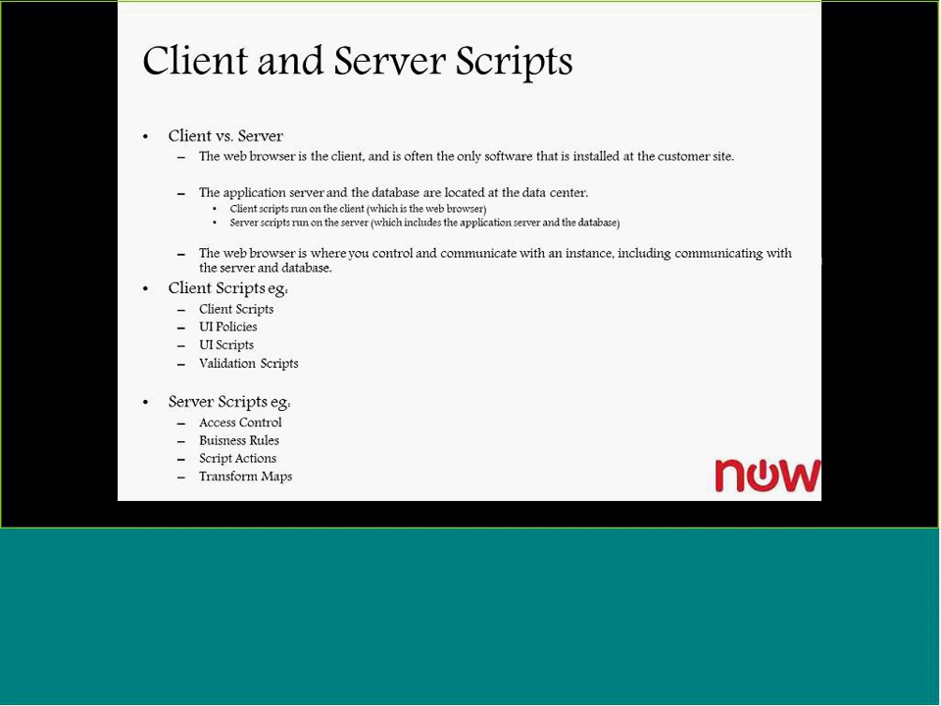
pyautogui.hotkey('alt', 'Tab')
pyautogui.hotkey('alt', 'Tab')
pyautogui.hotkey('alt', 'Tab')
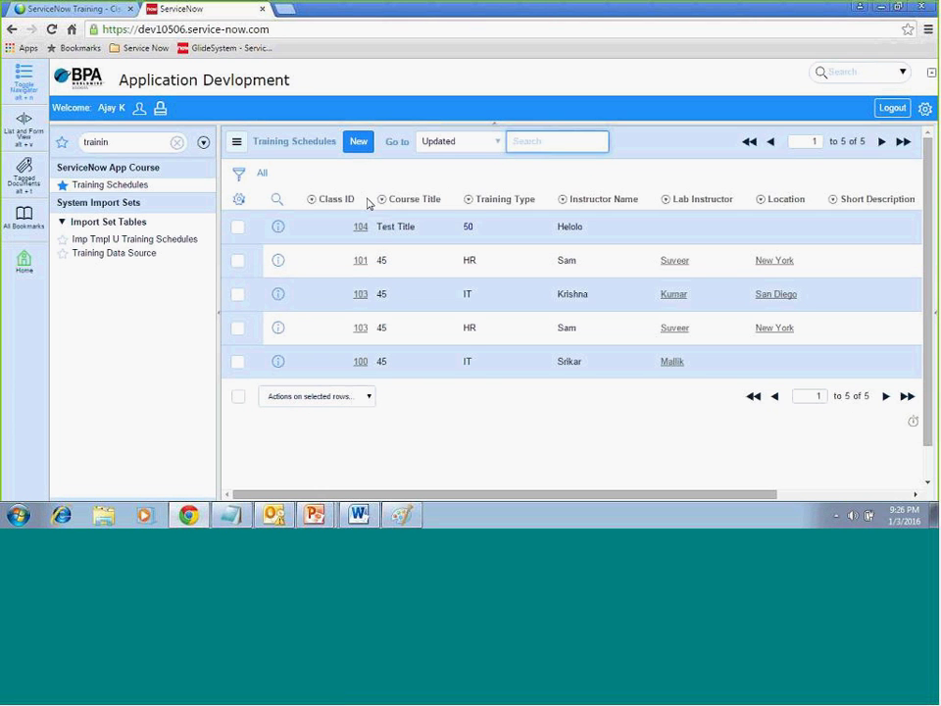
# Step: Review the configuration options offered for the Training Schedules list from the Class ID column
pyautogui.rightClick(369, 201)
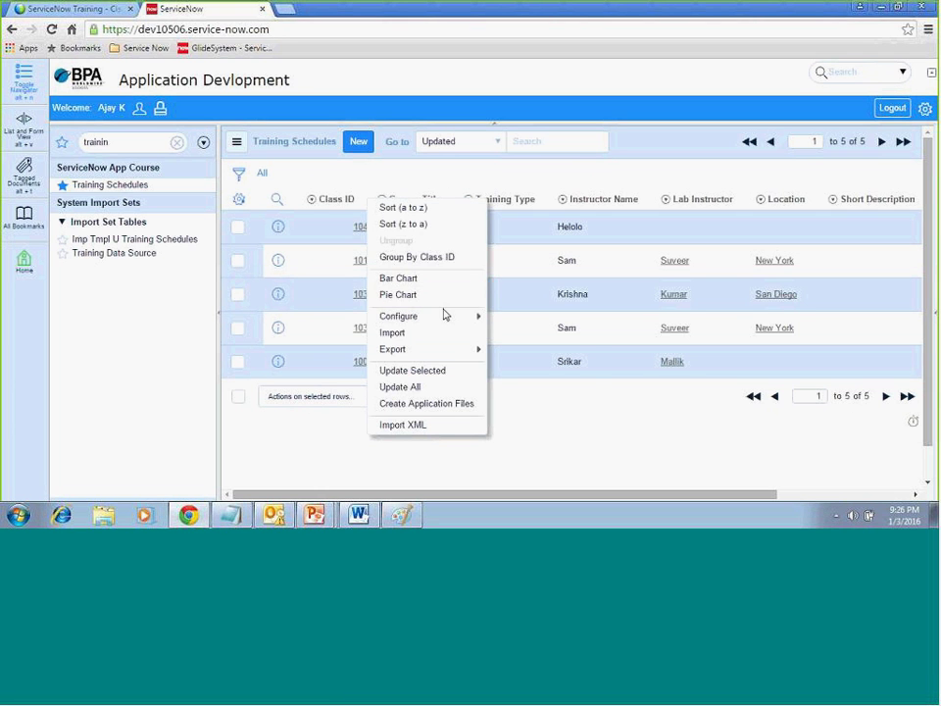
pyautogui.moveTo(443, 315)
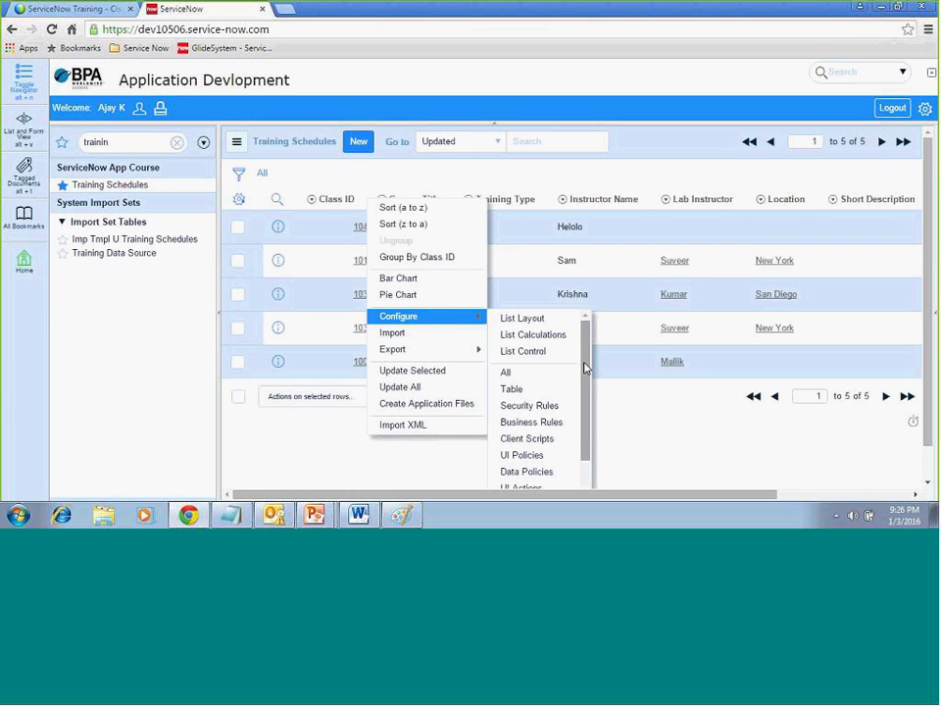
pyautogui.moveTo(586, 367)
pyautogui.mouseDown()
pyautogui.moveTo(588, 420)
pyautogui.moveTo(589, 350)
pyautogui.mouseUp()
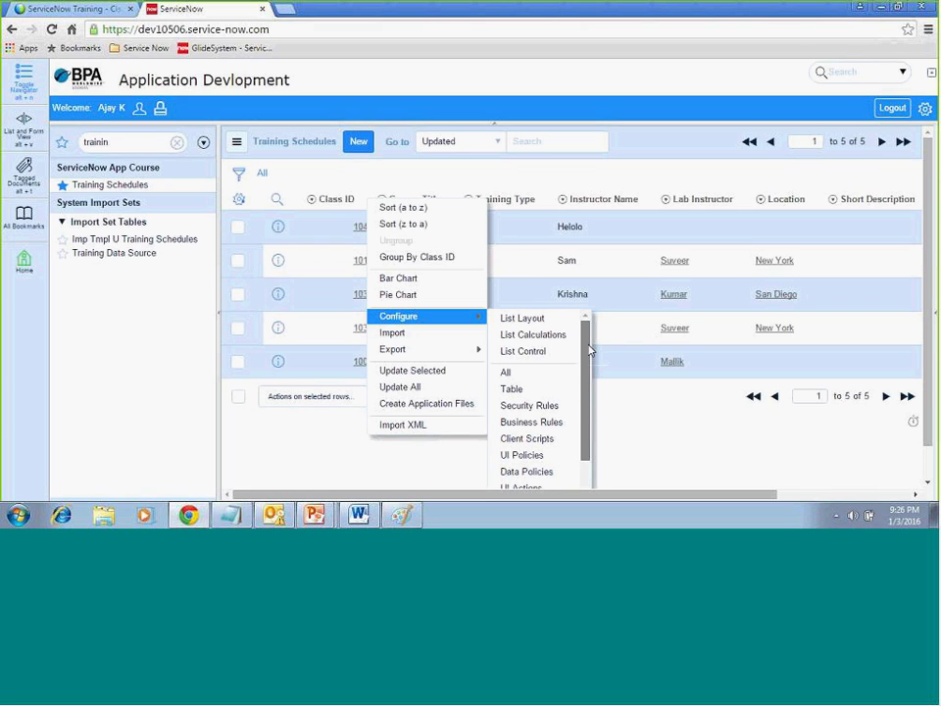
pyautogui.moveTo(589, 350); pyautogui.dragTo(587, 405)
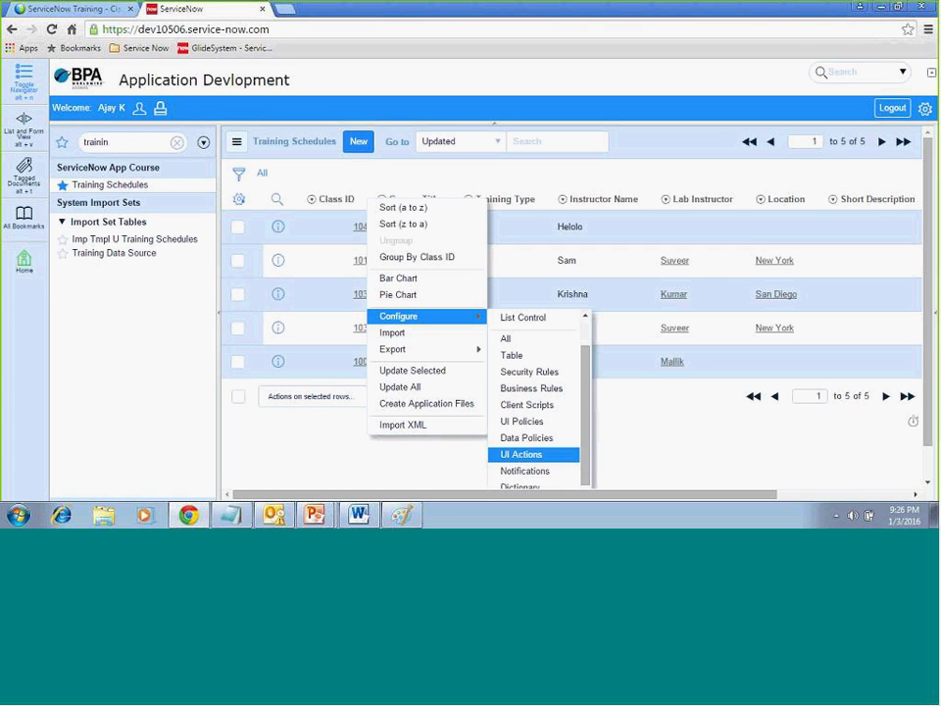
pyautogui.moveTo(615, 416); pyautogui.dragTo(588, 397)
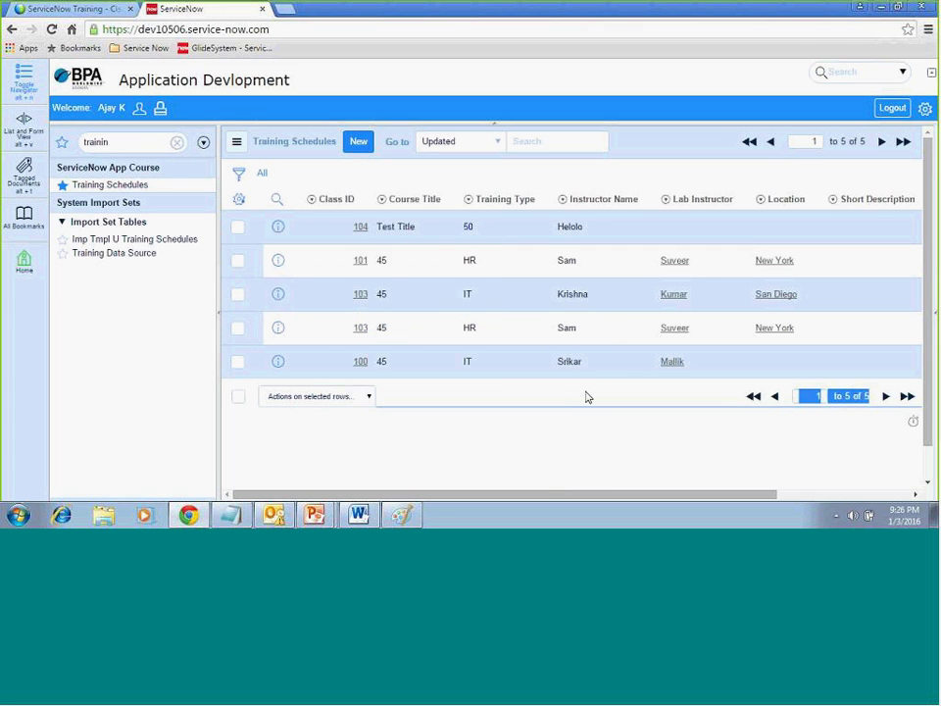
# Step: Review the configuration and export options from the Training Type column, including Business Rules, Client Scripts and UI Policies
pyautogui.hotkey('alt', 'Tab')
pyautogui.hotkey('alt', 'Tab')
pyautogui.rightClick(542, 202)
pyautogui.moveTo(638, 324)
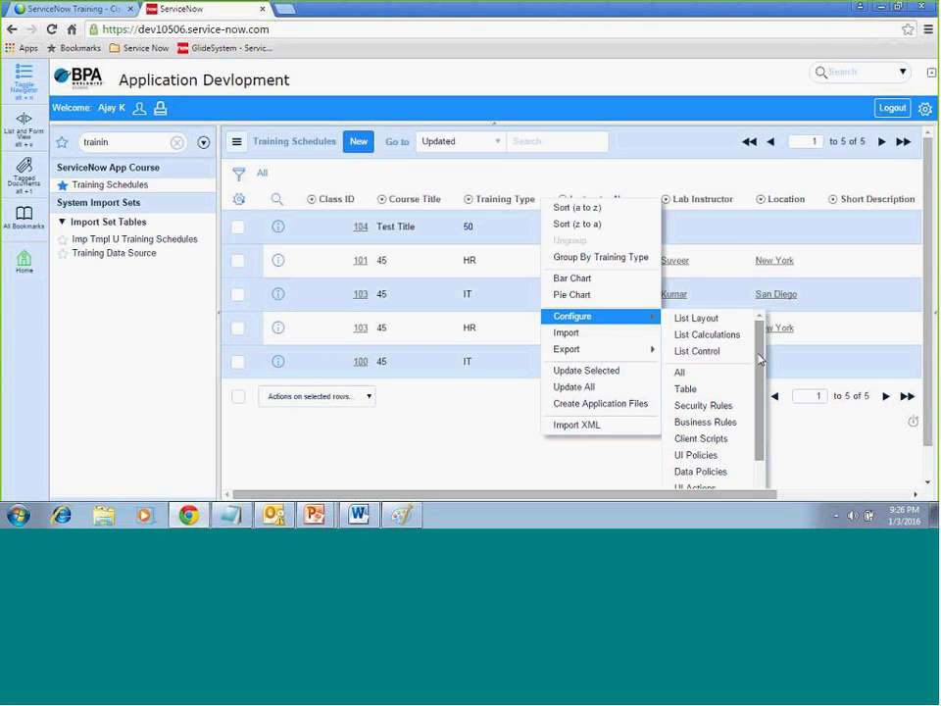
pyautogui.moveTo(759, 359); pyautogui.dragTo(761, 405)
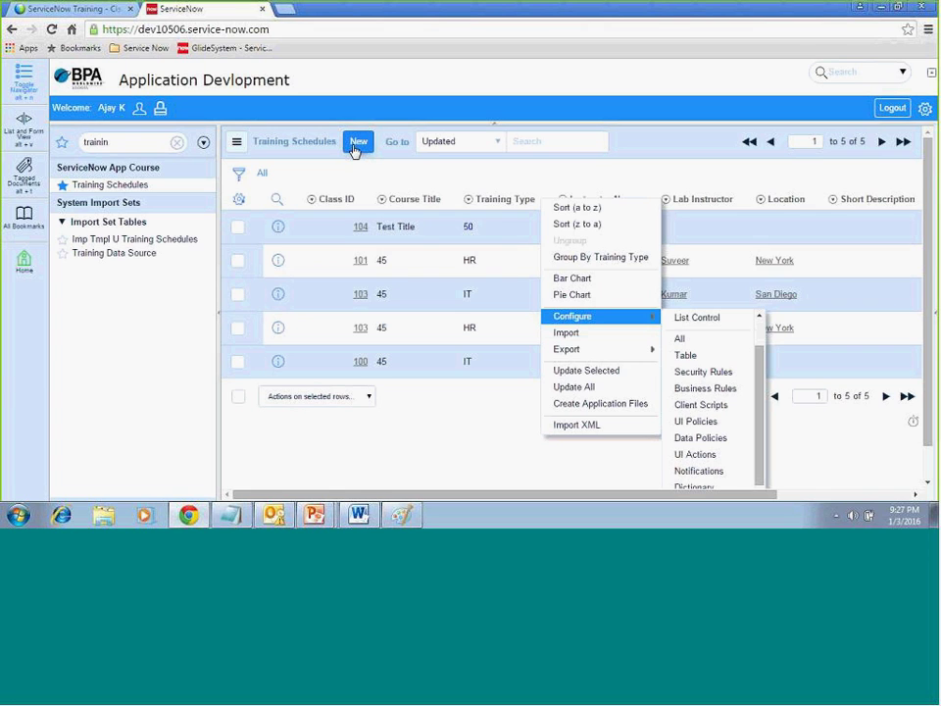
pyautogui.moveTo(598, 349)
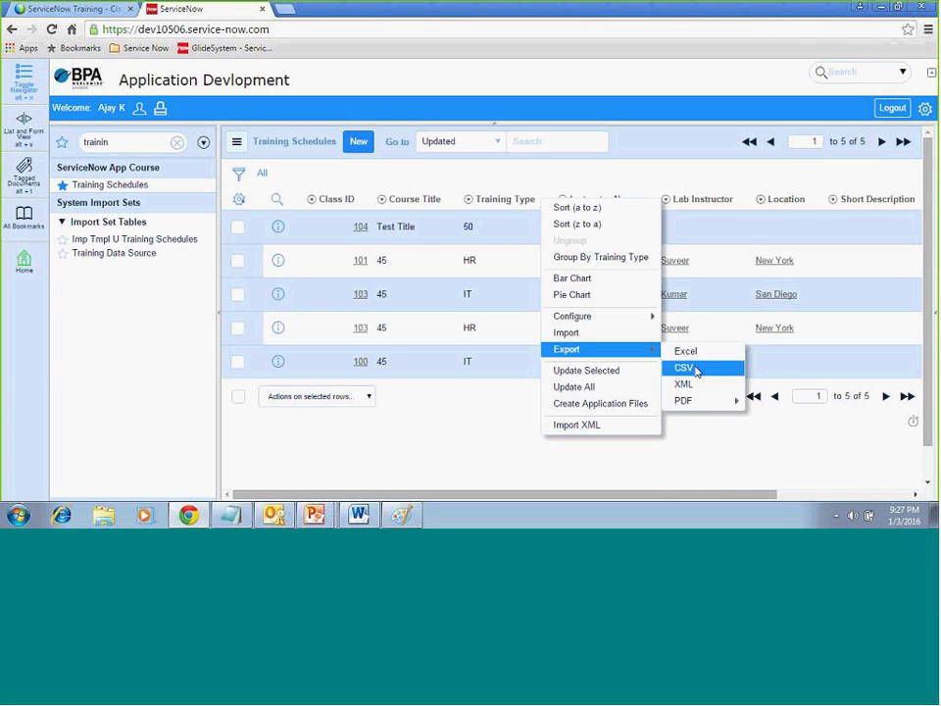
pyautogui.moveTo(642, 318)
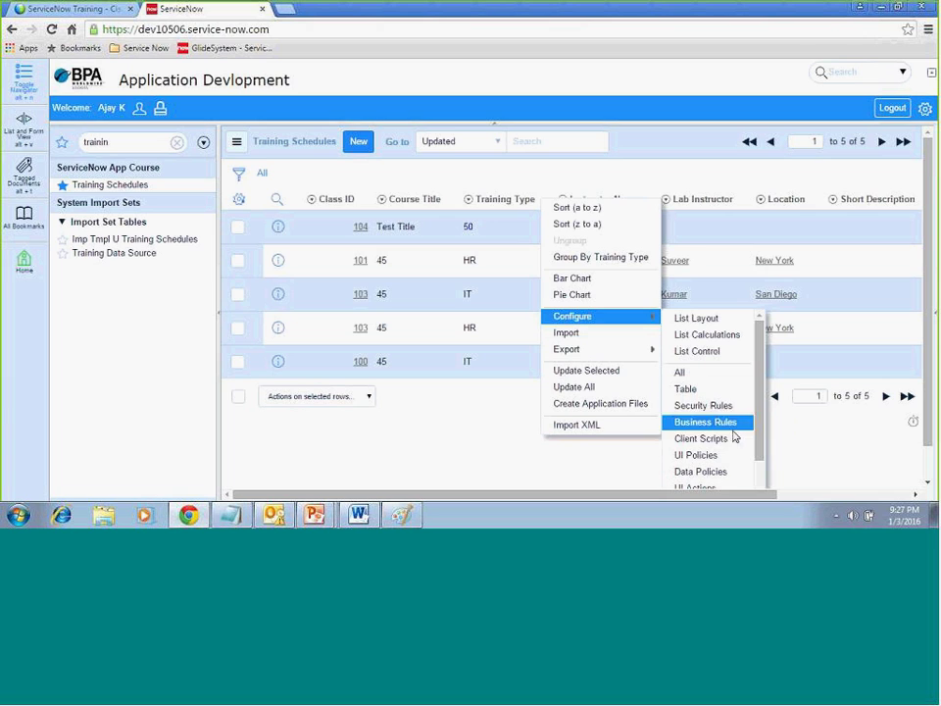
pyautogui.moveTo(758, 441); pyautogui.dragTo(760, 479)
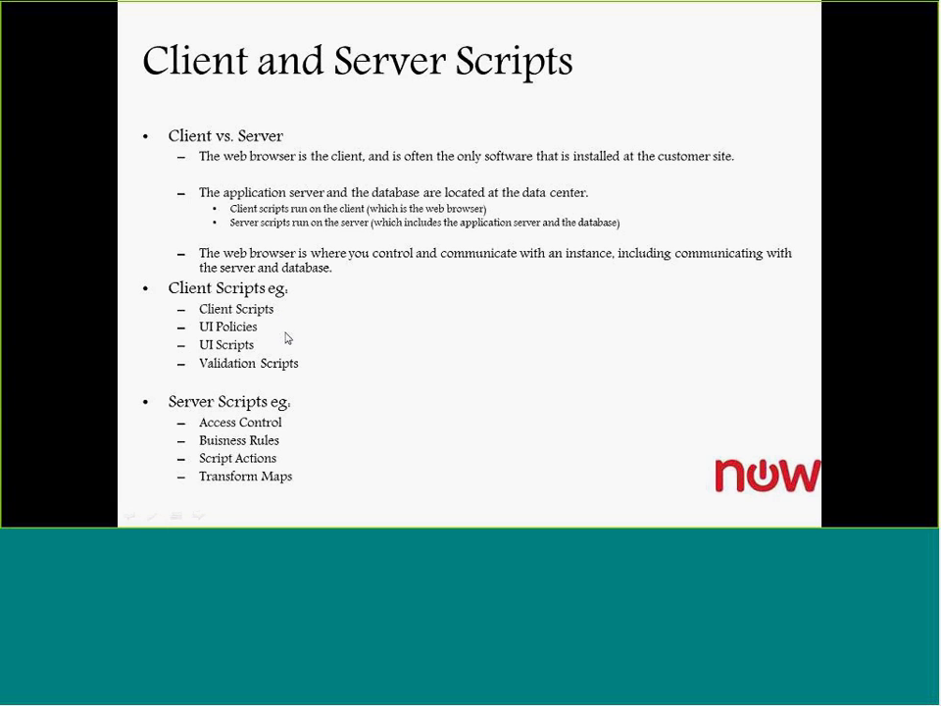
pyautogui.scroll(-1, 287, 338)
pyautogui.scroll(1, 314, 394)
pyautogui.scroll(-1, 314, 393)
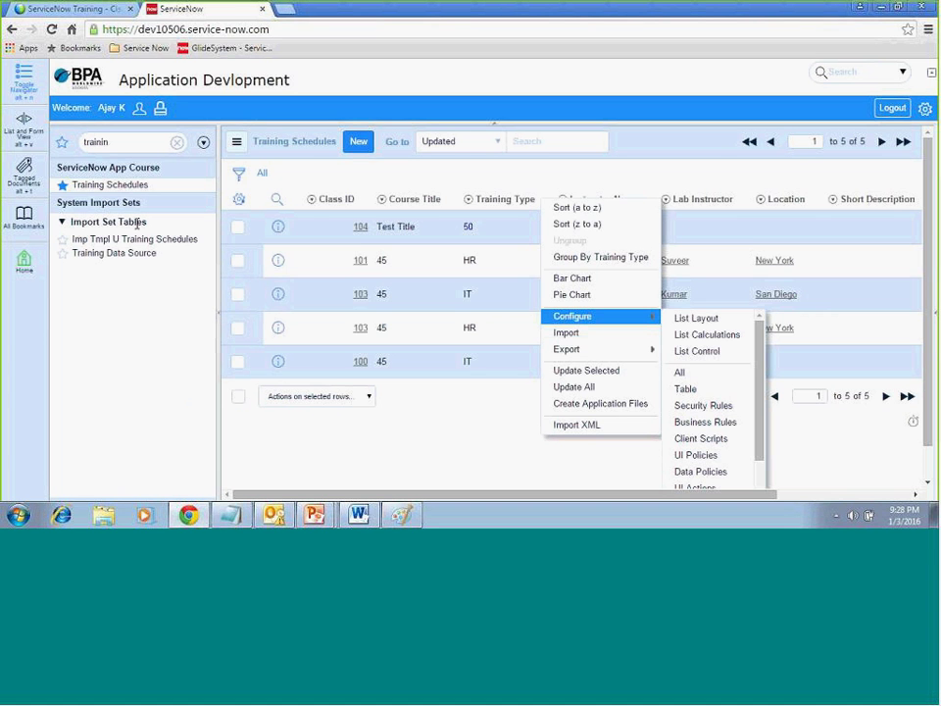
# Step: Filter the ServiceNow application navigator by "plugin" and open the System Definition Plugins list
pyautogui.tripleClick(133, 146)
pyautogui.write('p')
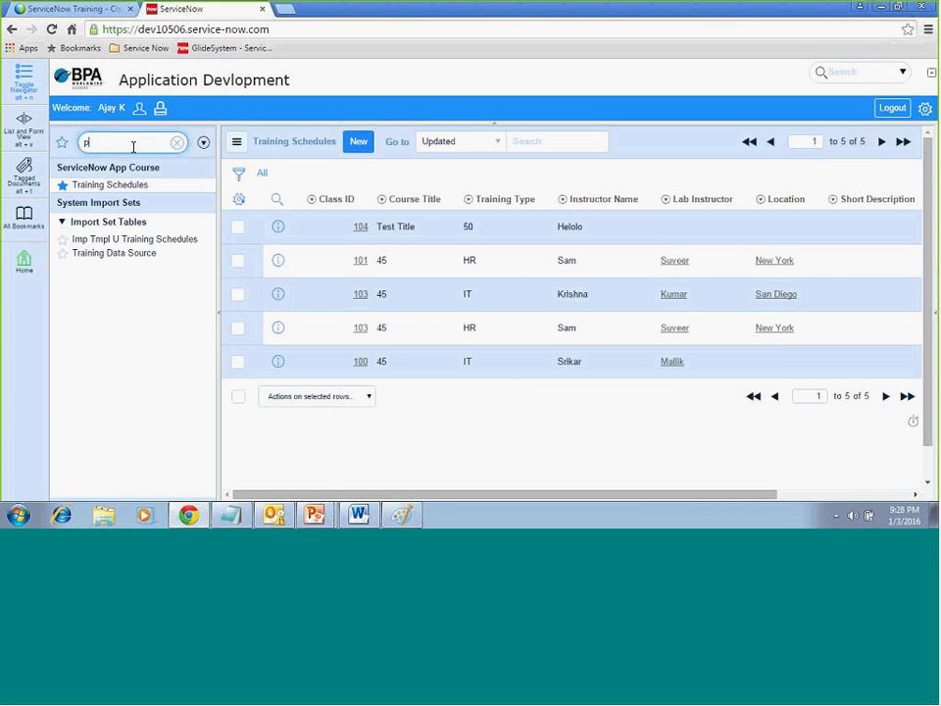
pyautogui.write('lugin')
pyautogui.click(83, 194)
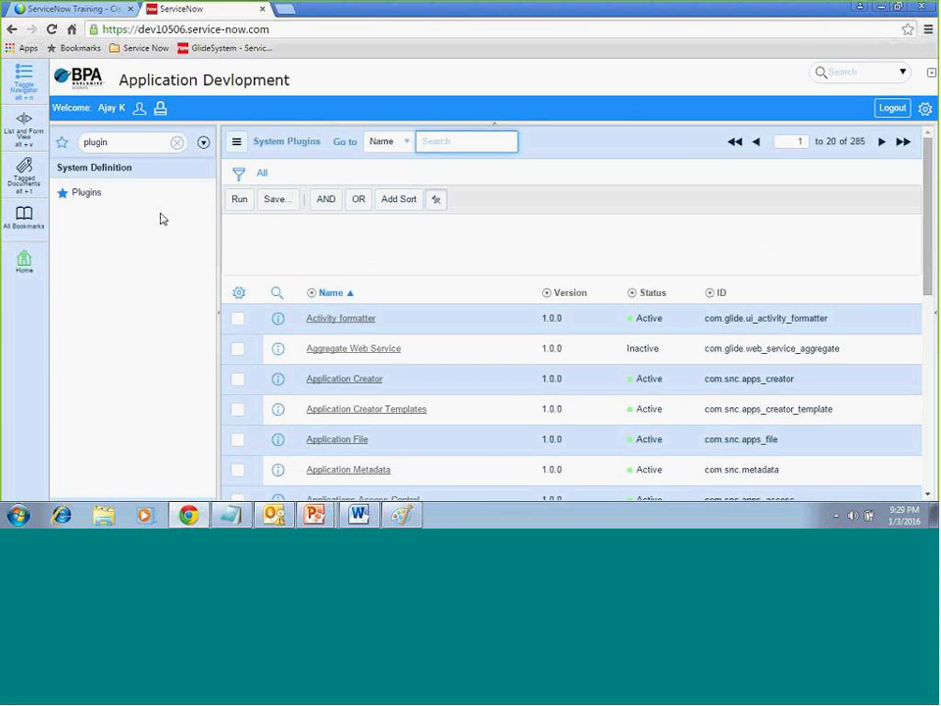
# Step: Search the plugin names for *syntax and check the Syntax Editor plugin's status
pyautogui.click(276, 293)
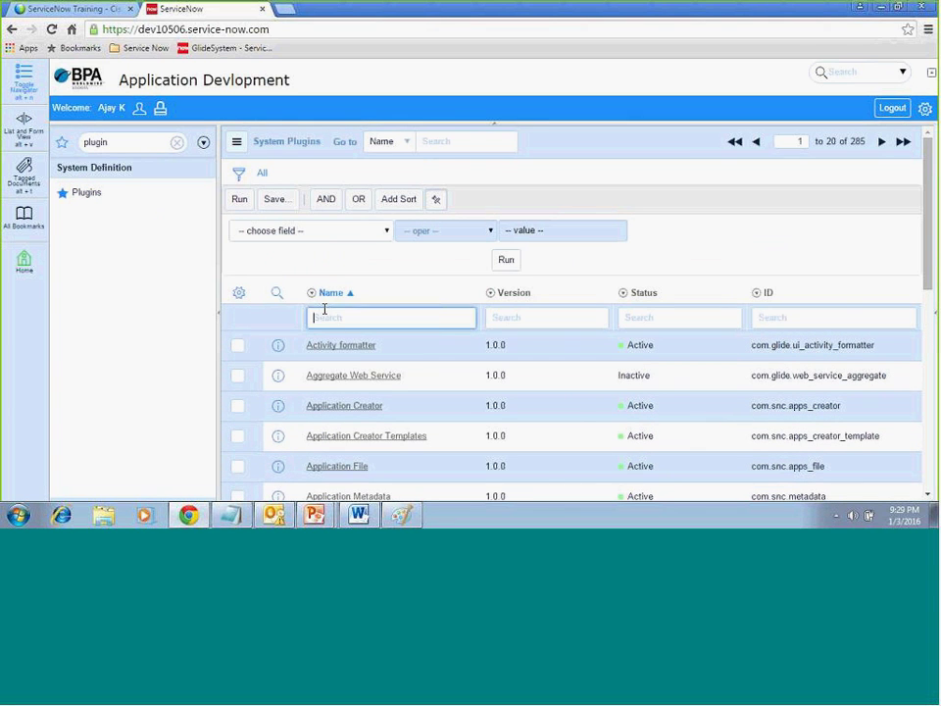
pyautogui.write('1')
pyautogui.write('syntax')
pyautogui.press('Return')
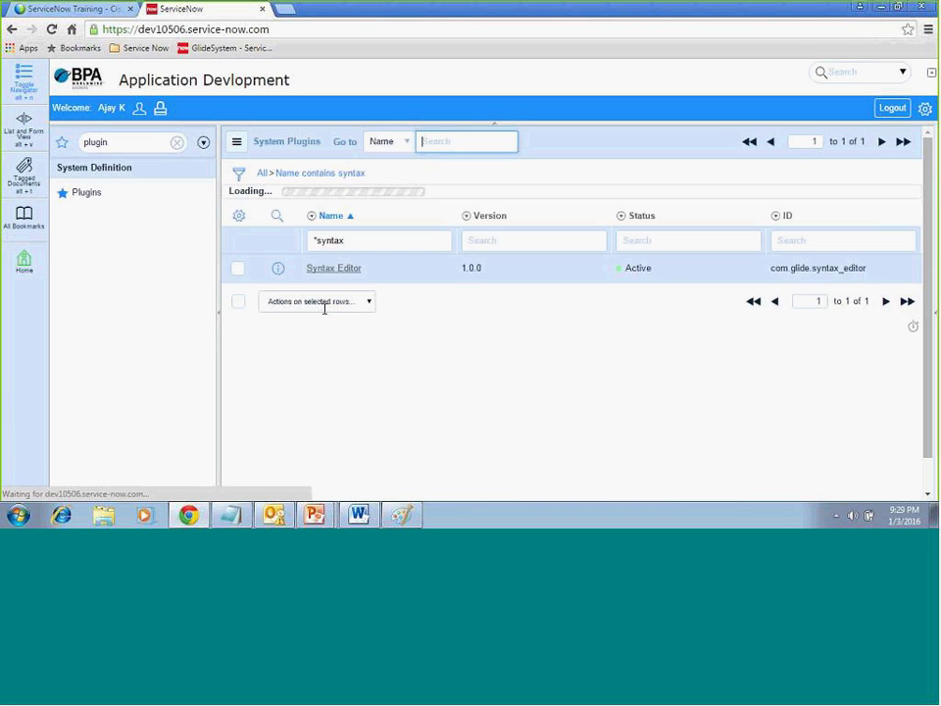
pyautogui.moveTo(653, 346); pyautogui.dragTo(627, 351)
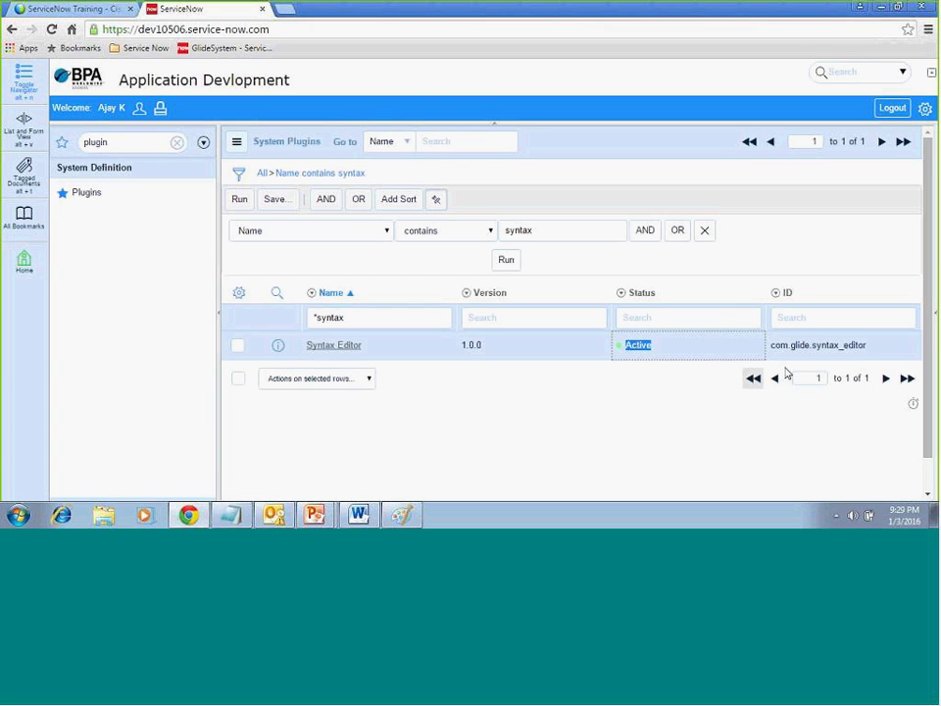
pyautogui.click(456, 417)
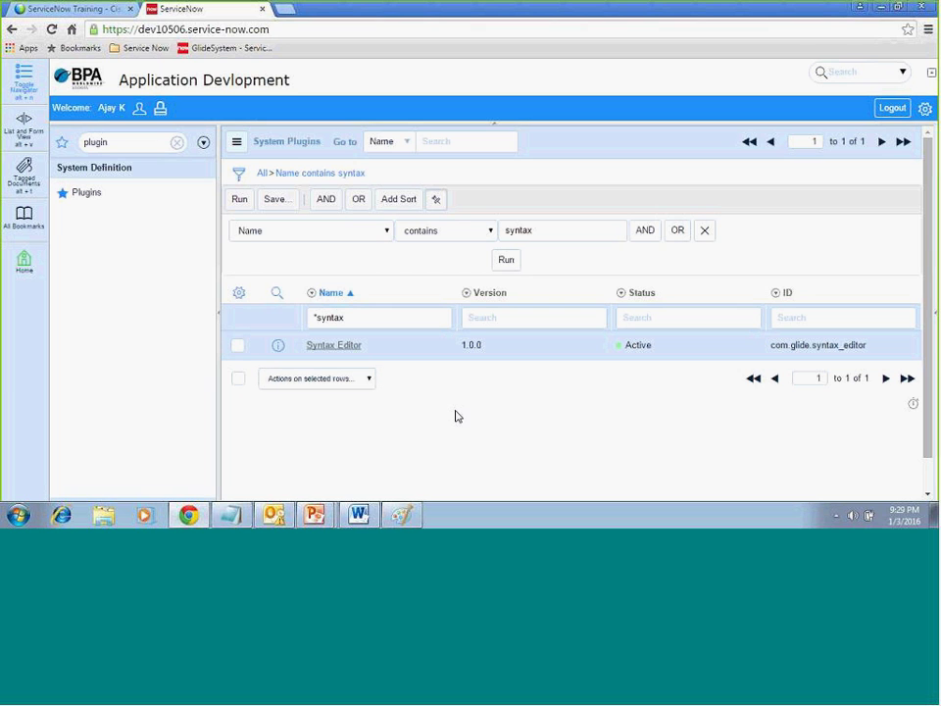
# Step: Switch to the Word training outline and review the Topic Covered list
pyautogui.click(360, 515)
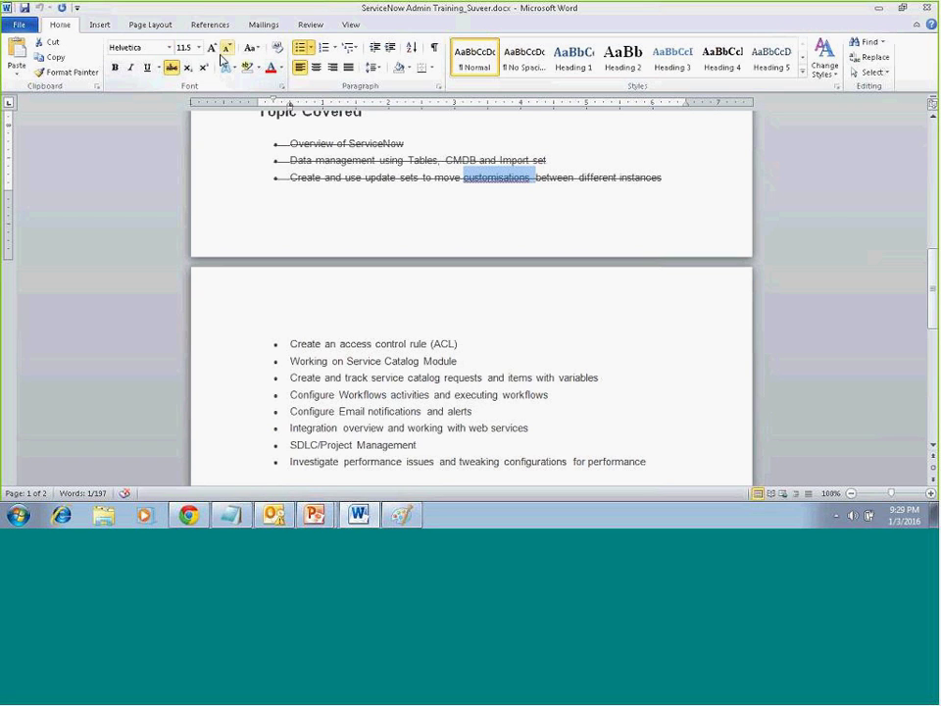
pyautogui.click(355, 146)
pyautogui.doubleClick(355, 146)
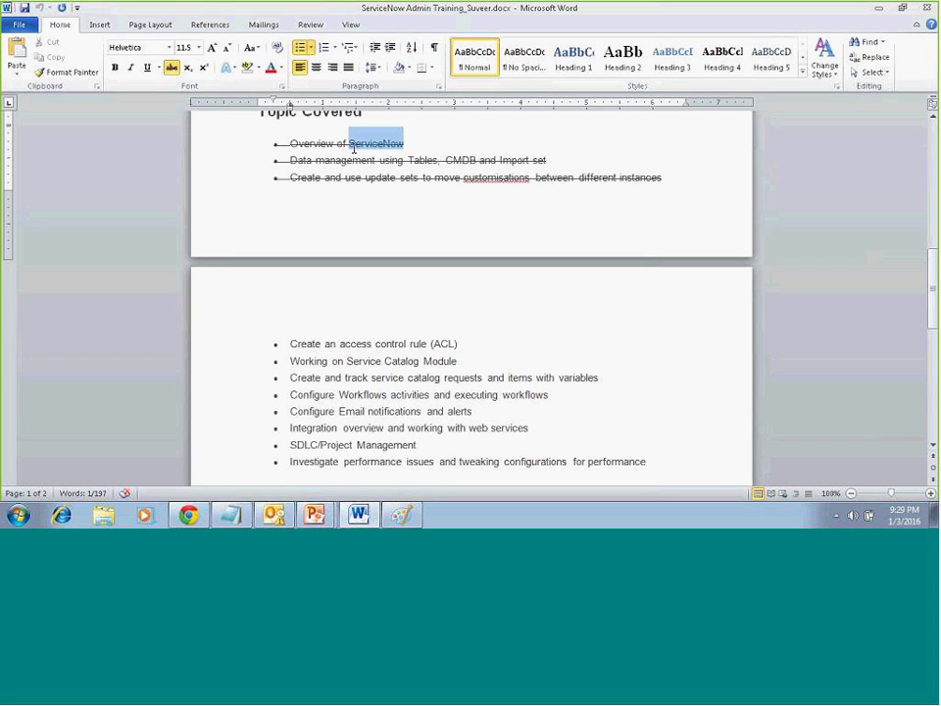
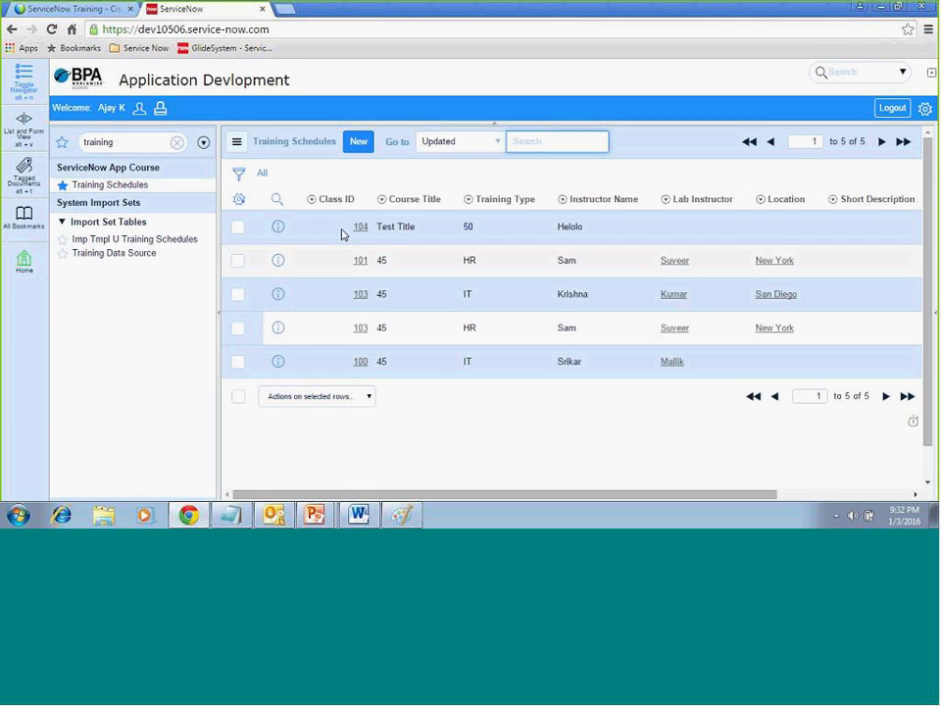
# Step: Preview the class 104 training schedule, then return to the Training Schedules list and start a new record
pyautogui.click(278, 227)
pyautogui.click(278, 227)
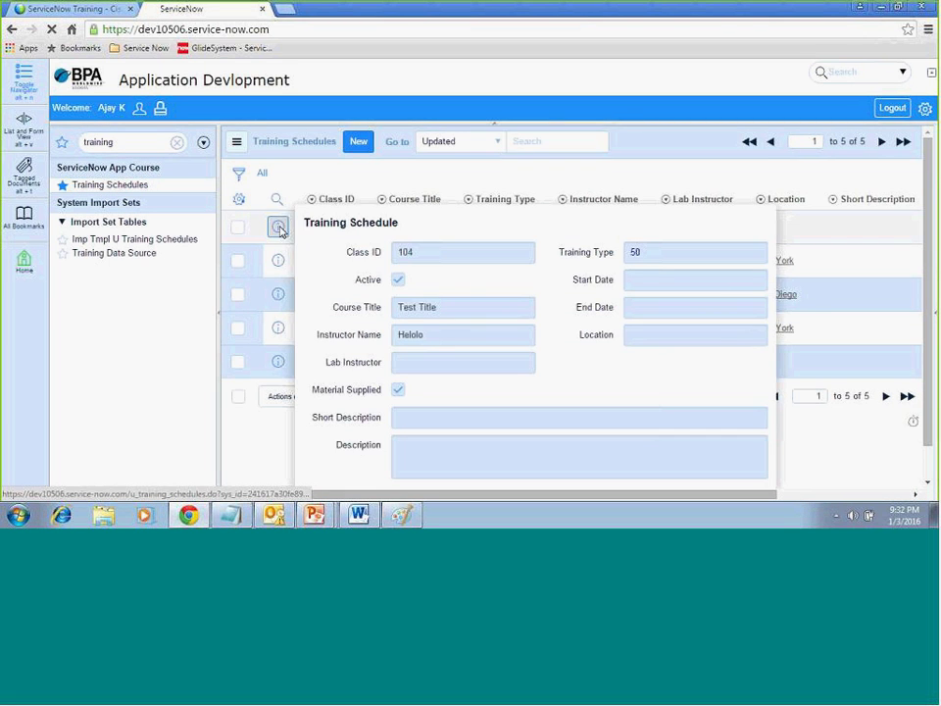
pyautogui.click(80, 186)
pyautogui.click(360, 142)
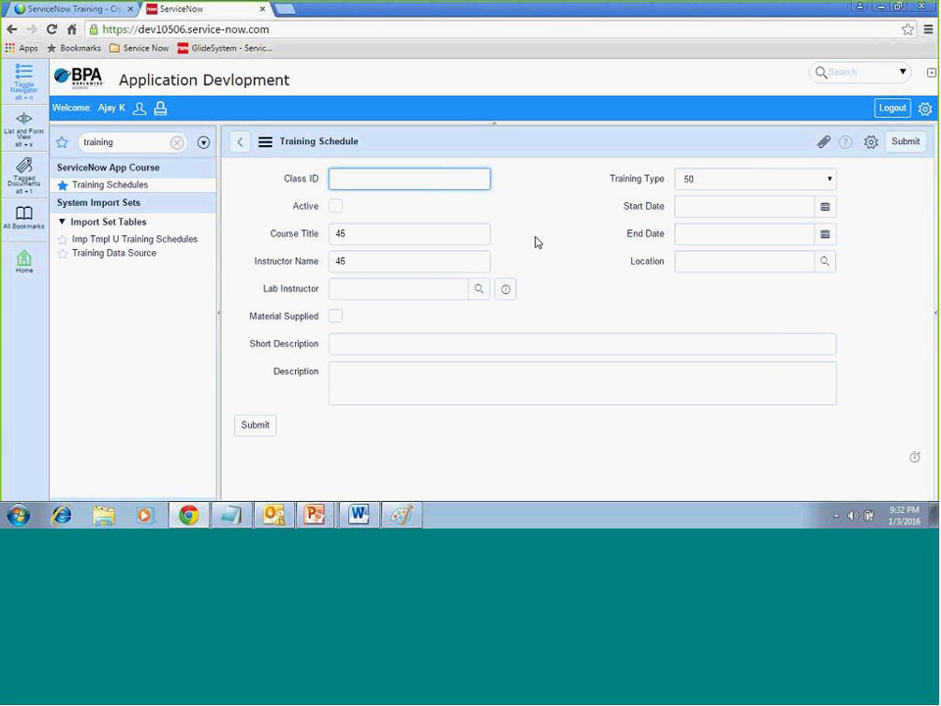
# Step: Clear the Course Title and Instructor Name, set Training Type to None, and submit the new training schedule
pyautogui.doubleClick(365, 237)
pyautogui.press('BackSpace')
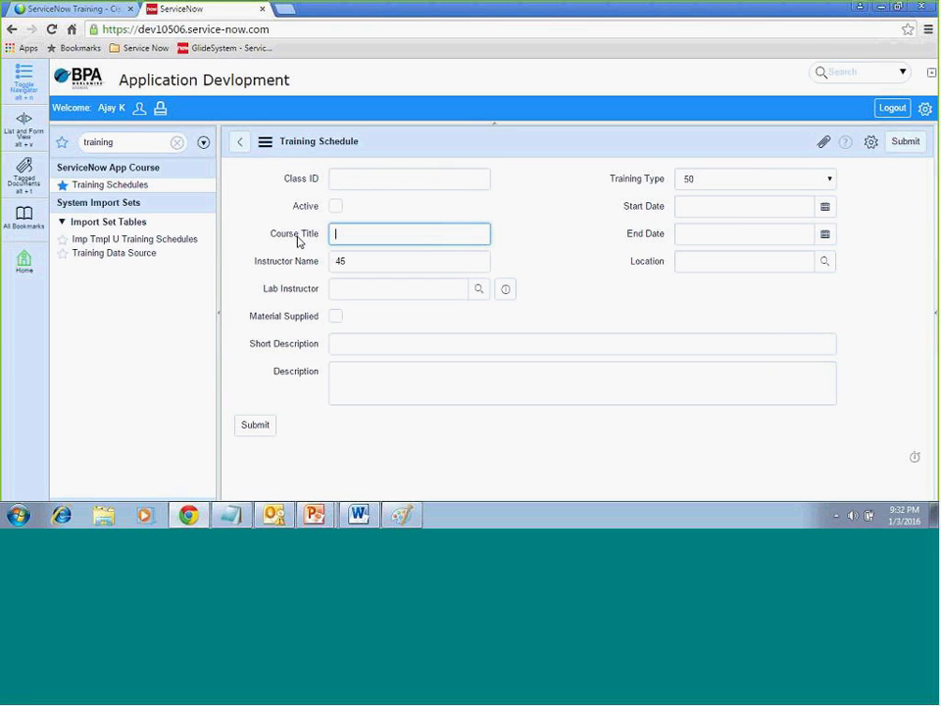
pyautogui.doubleClick(349, 256)
pyautogui.press('BackSpace')
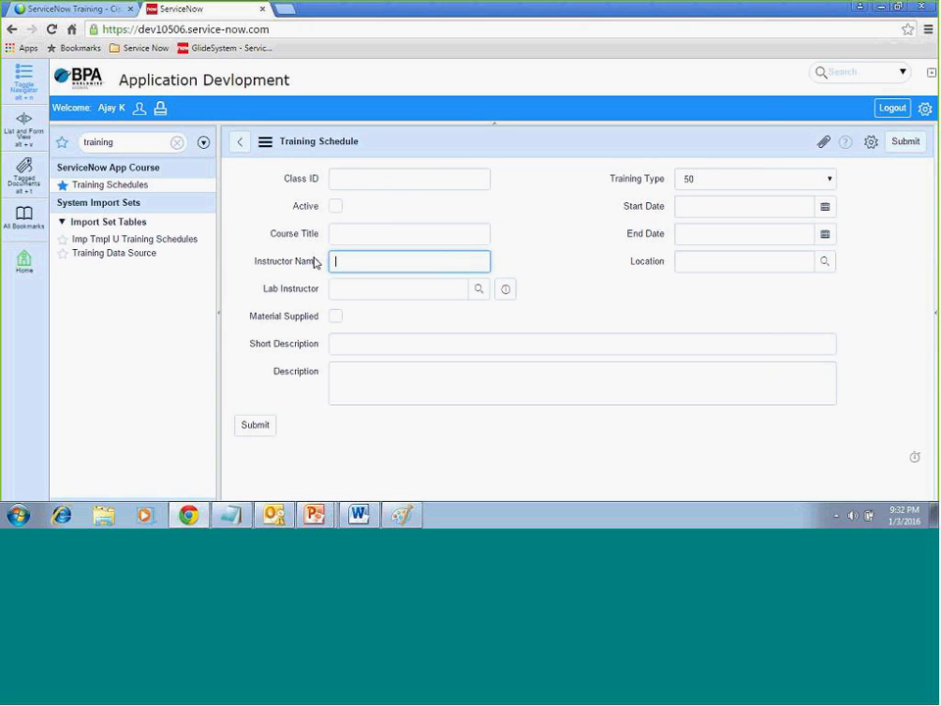
pyautogui.click(702, 180)
pyautogui.click(706, 197)
pyautogui.click(589, 220)
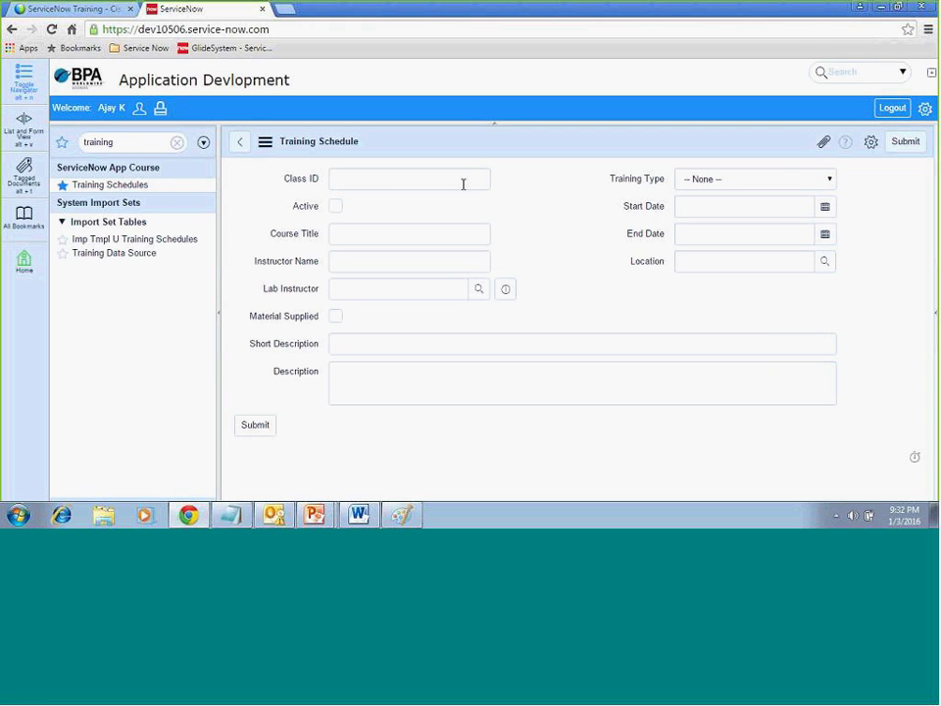
pyautogui.click(256, 426)
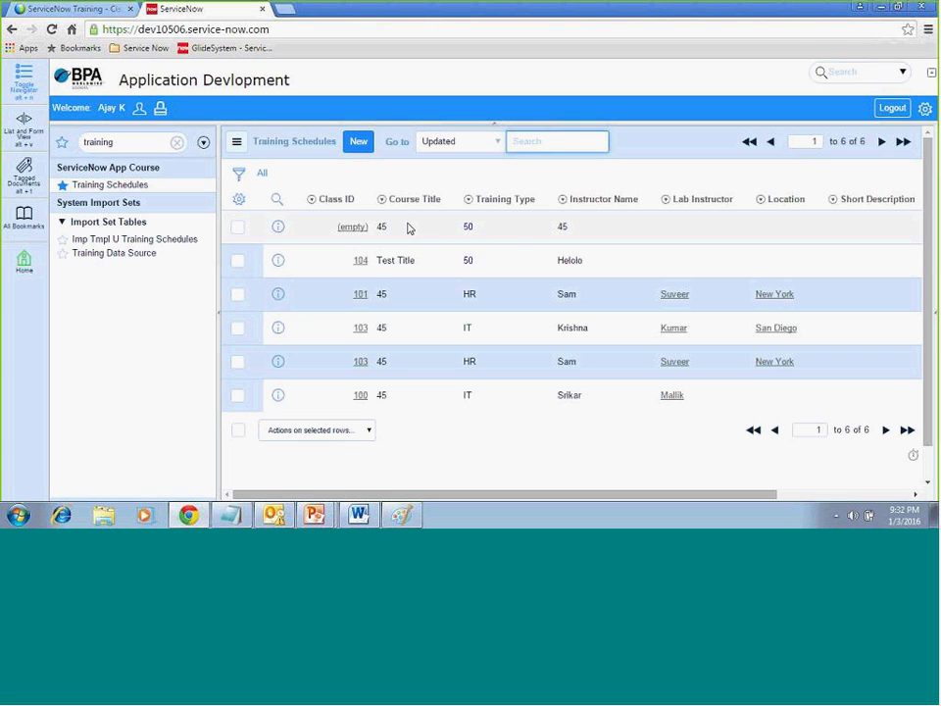
# Step: Open the training schedule with the empty Class ID and consult the client-server diagram in Paint before returning to the record
pyautogui.click(279, 229)
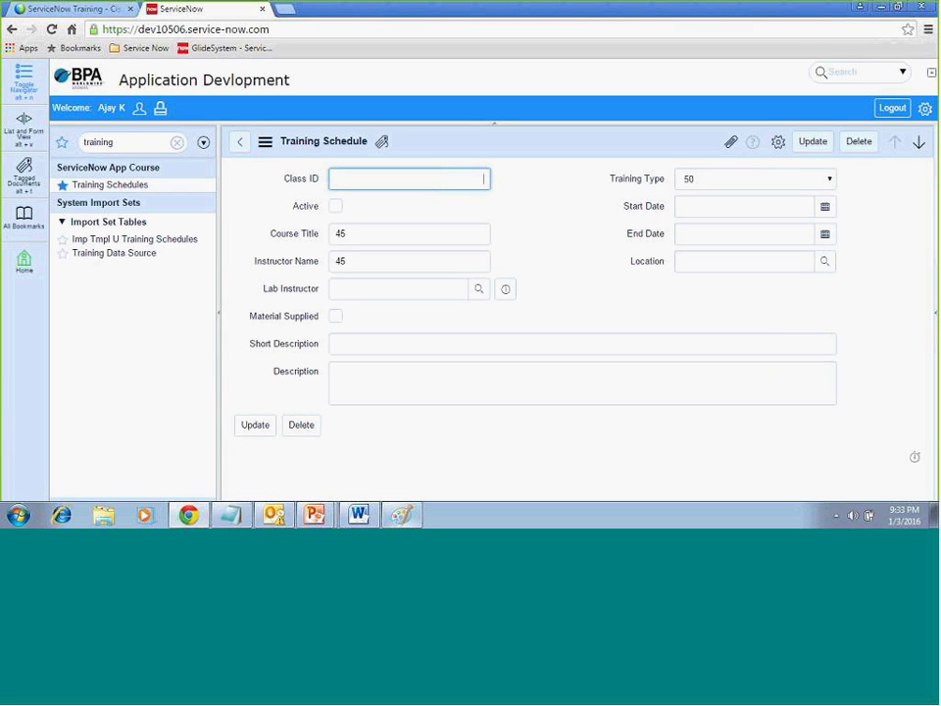
pyautogui.click(395, 515)
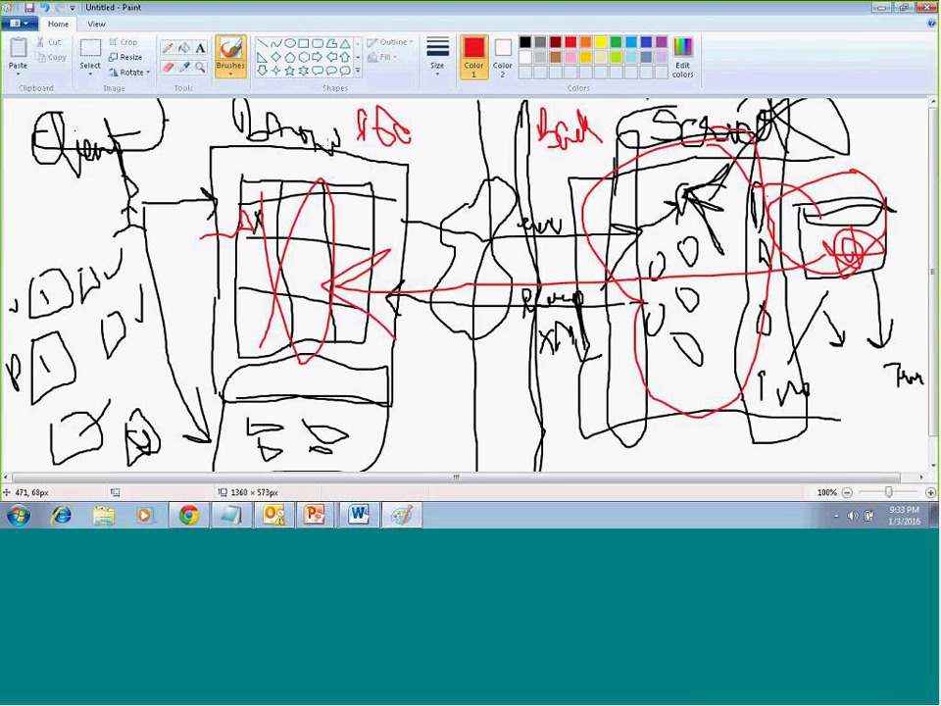
pyautogui.hotkey('alt', 'Tab')
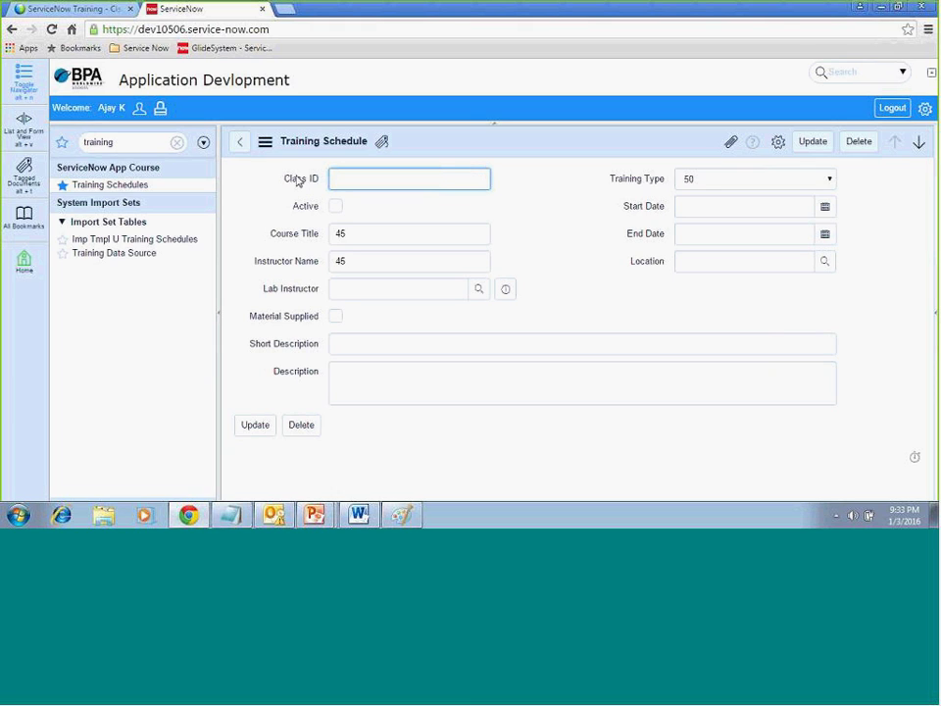
# Step: Try to make the Class ID field mandatory through its dictionary entry and save the entry
pyautogui.rightClick(298, 181)
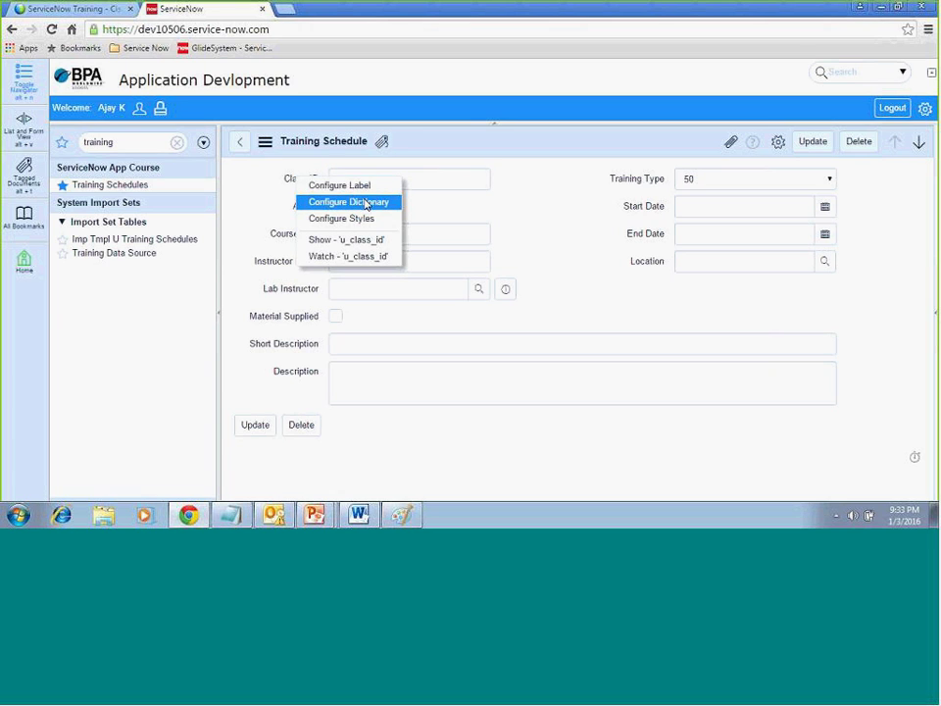
pyautogui.click(369, 203)
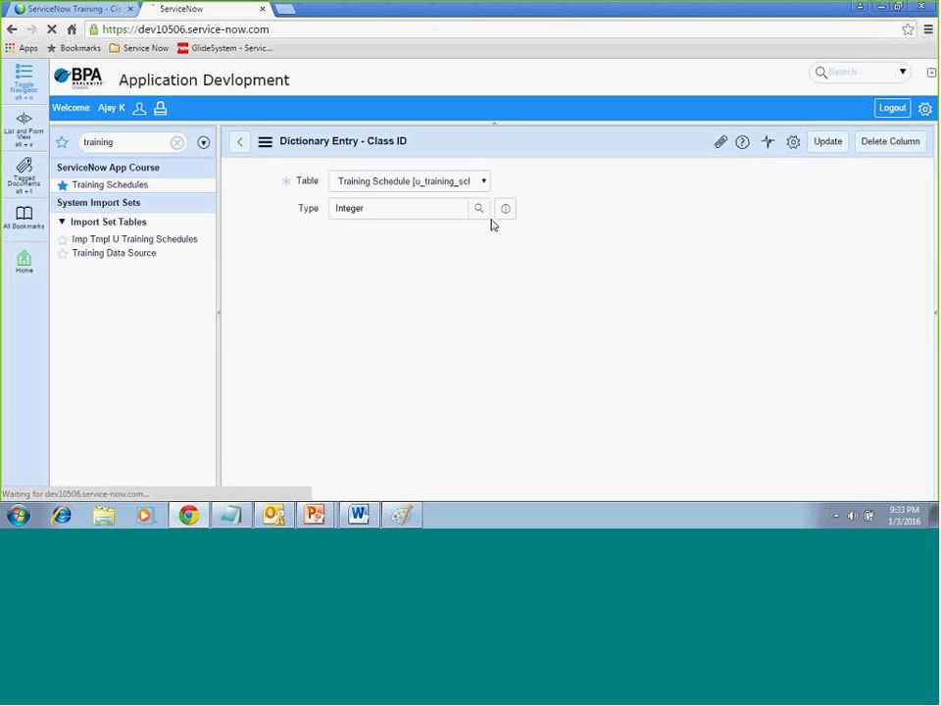
pyautogui.click(674, 264)
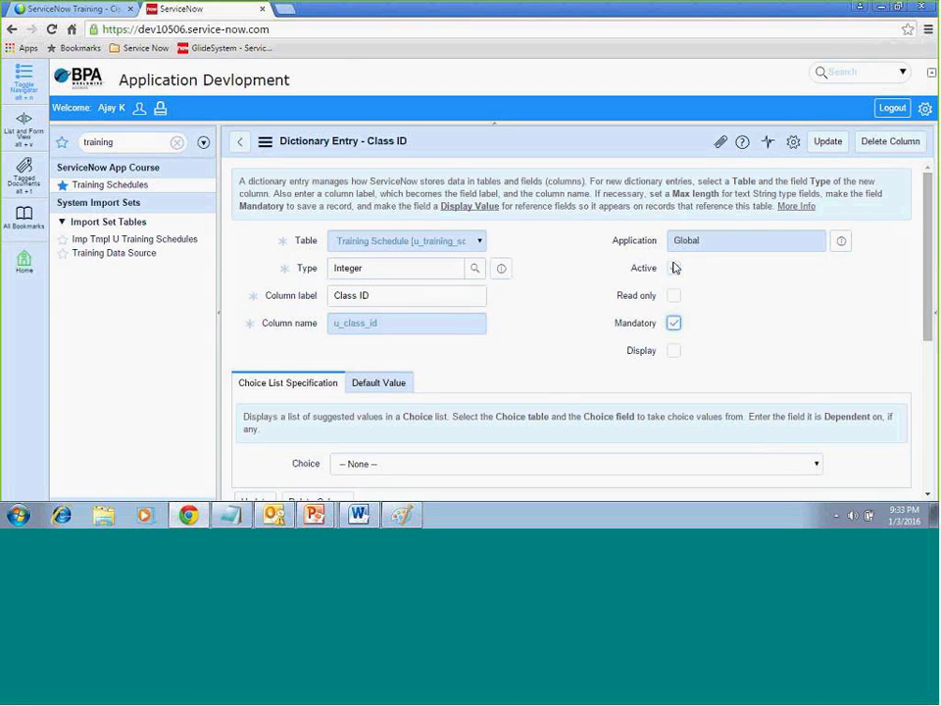
pyautogui.click(673, 268)
pyautogui.click(827, 143)
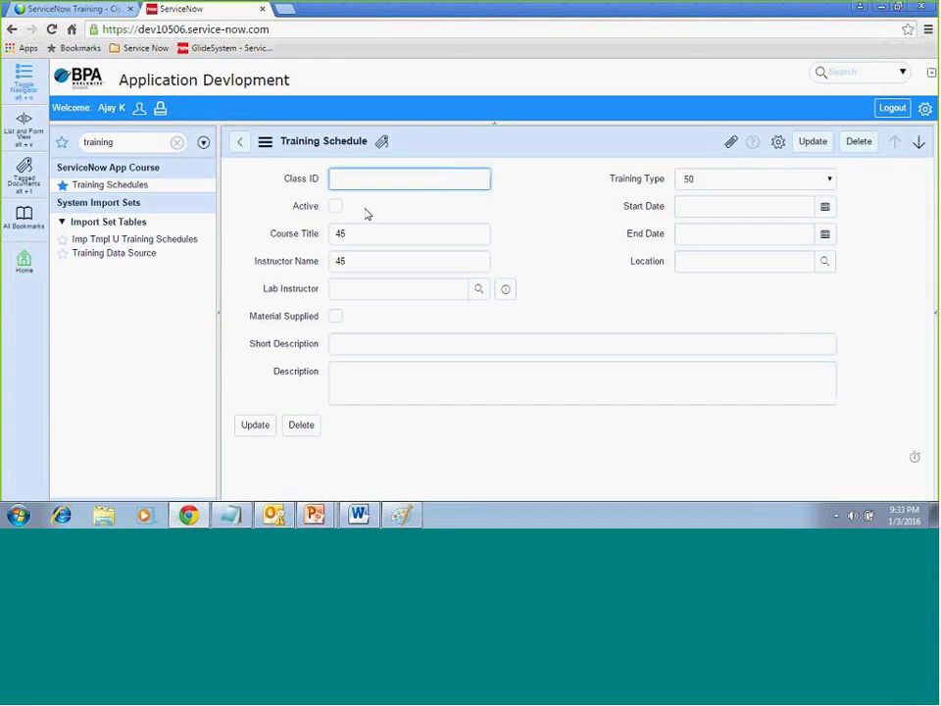
# Step: Reload the Training Schedules list and reopen the record with the empty Class ID
pyautogui.click(131, 185)
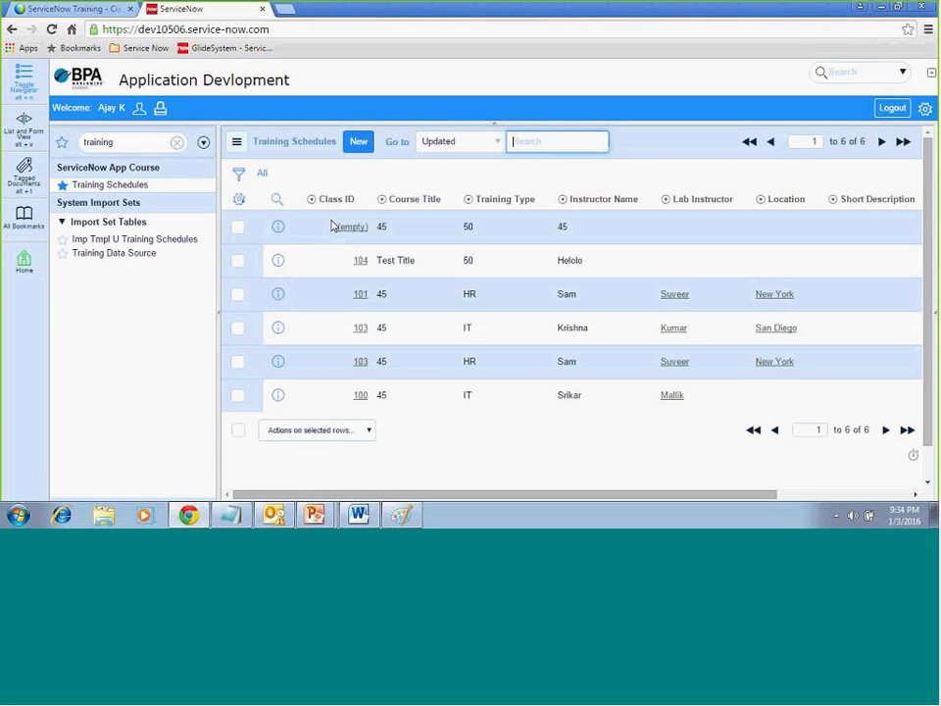
pyautogui.click(277, 226)
pyautogui.click(280, 232)
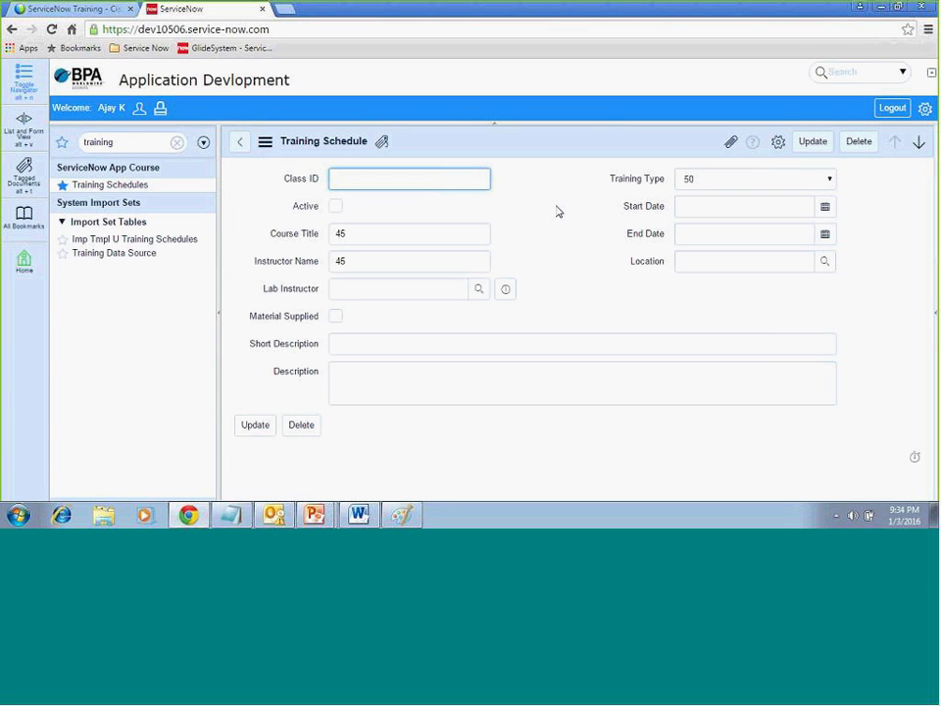
# Step: Make the Class ID dictionary entry active and mandatory, save it, and test updating the record with Class ID left empty
pyautogui.rightClick(588, 142)
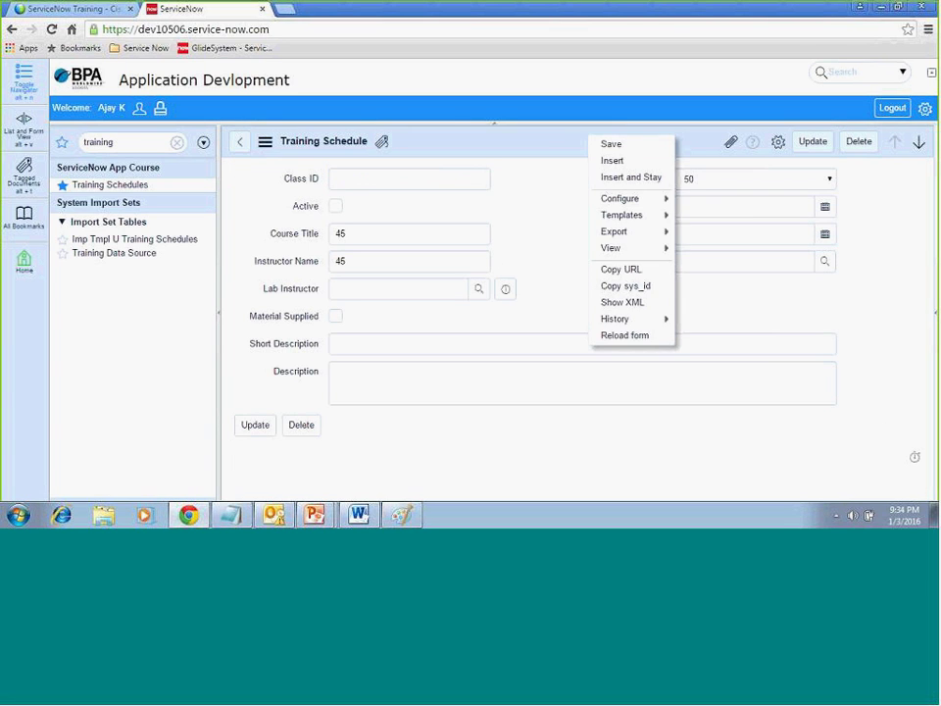
pyautogui.rightClick(304, 183)
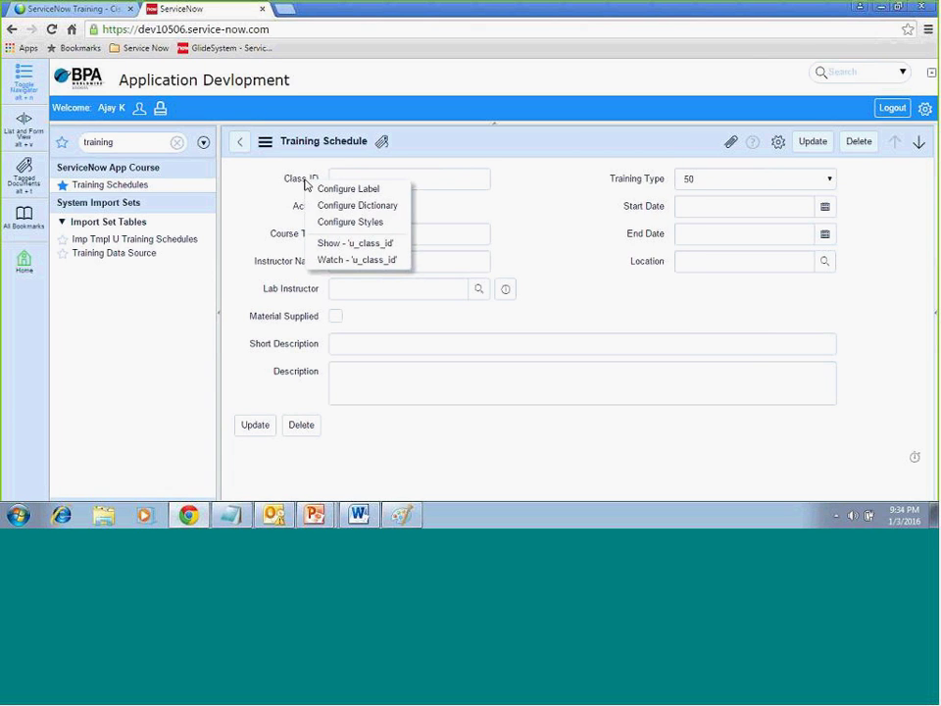
pyautogui.click(353, 205)
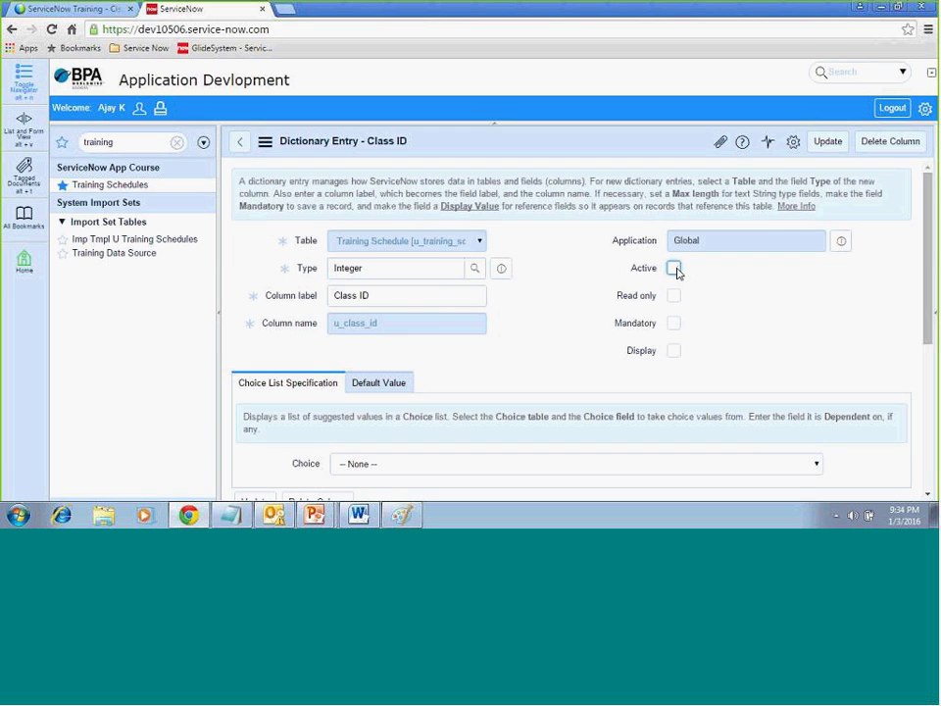
pyautogui.click(674, 268)
pyautogui.click(828, 142)
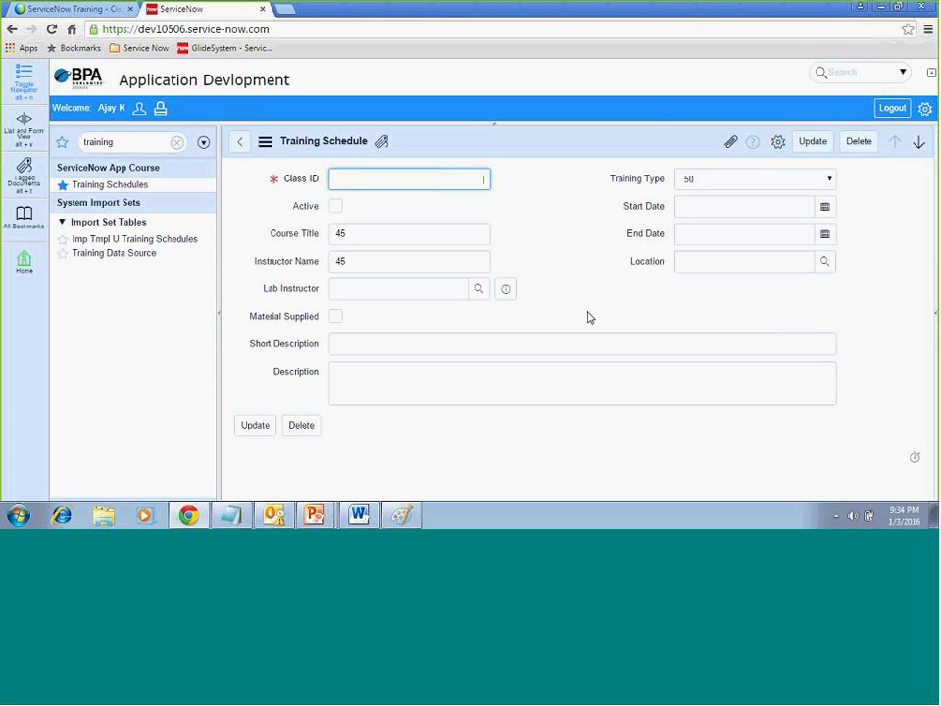
pyautogui.click(816, 144)
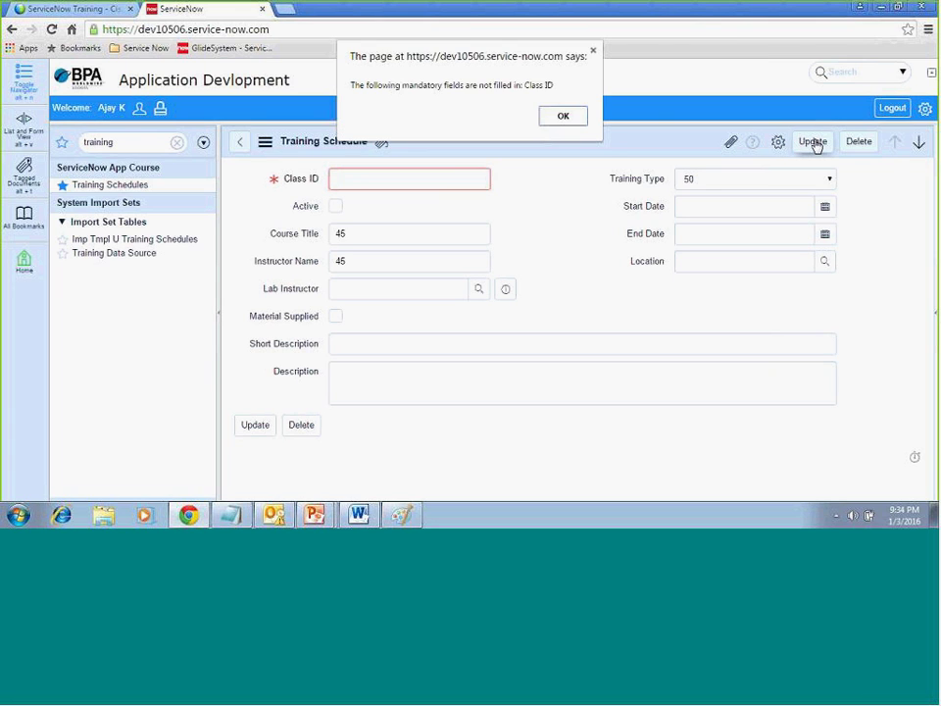
pyautogui.click(564, 118)
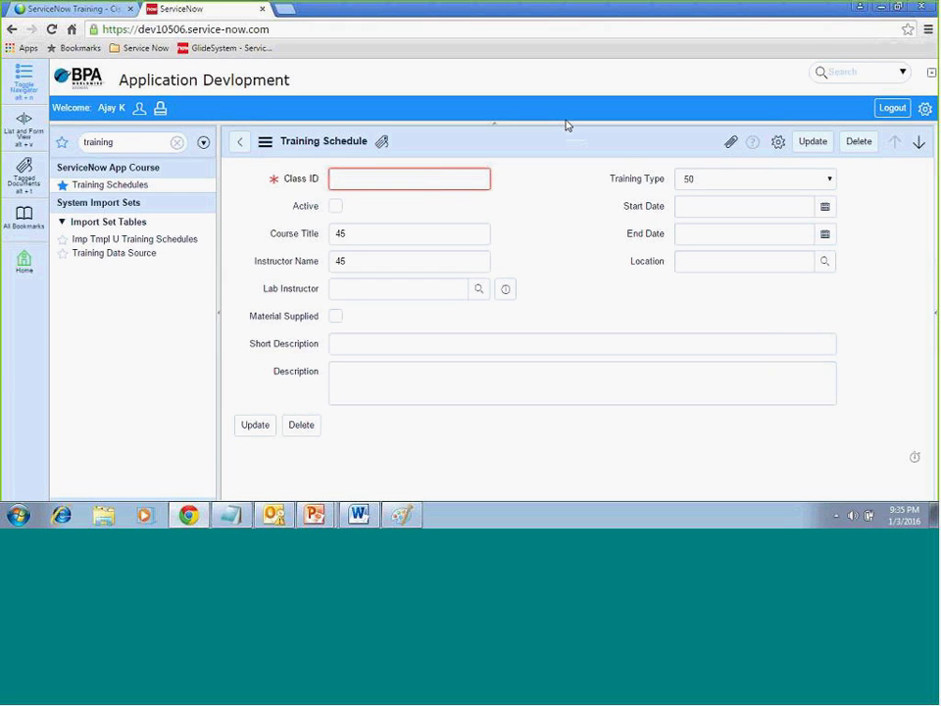
# Step: Turn off the Mandatory setting in the Class ID dictionary entry and save it
pyautogui.rightClick(296, 181)
pyautogui.click(367, 204)
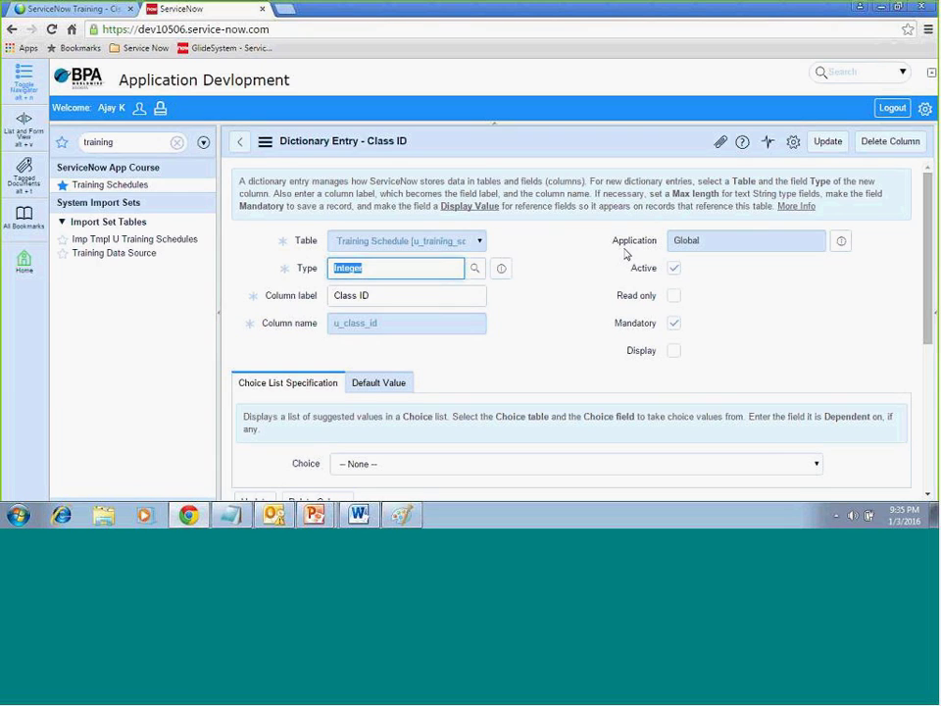
pyautogui.click(674, 323)
pyautogui.click(827, 143)
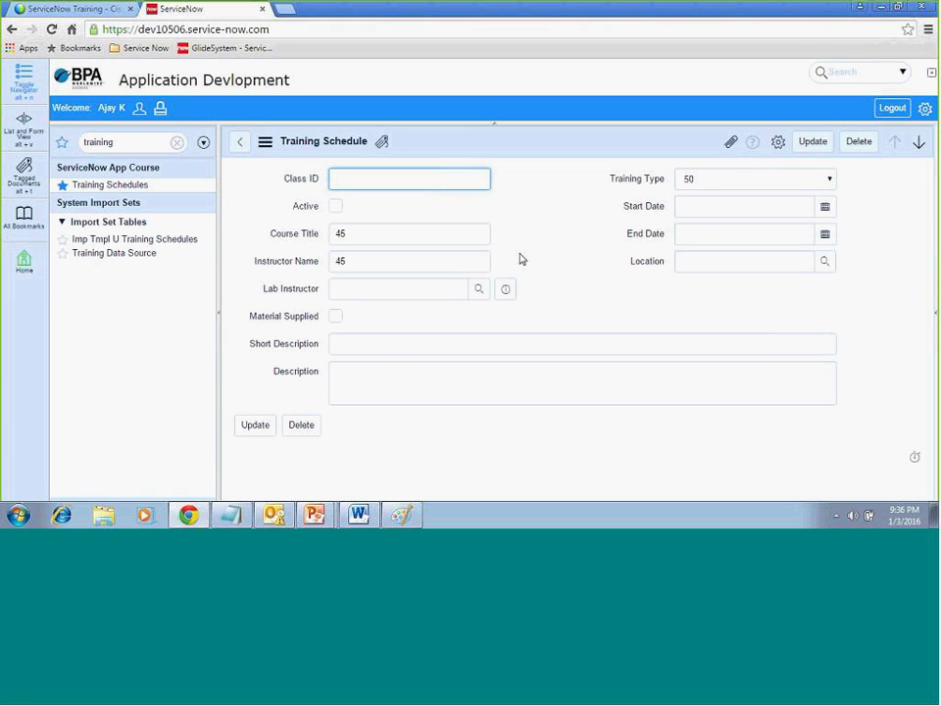
# Step: Open the UI Policies configured for the Training Schedule form and start a new policy
pyautogui.rightClick(527, 145)
pyautogui.moveTo(579, 203)
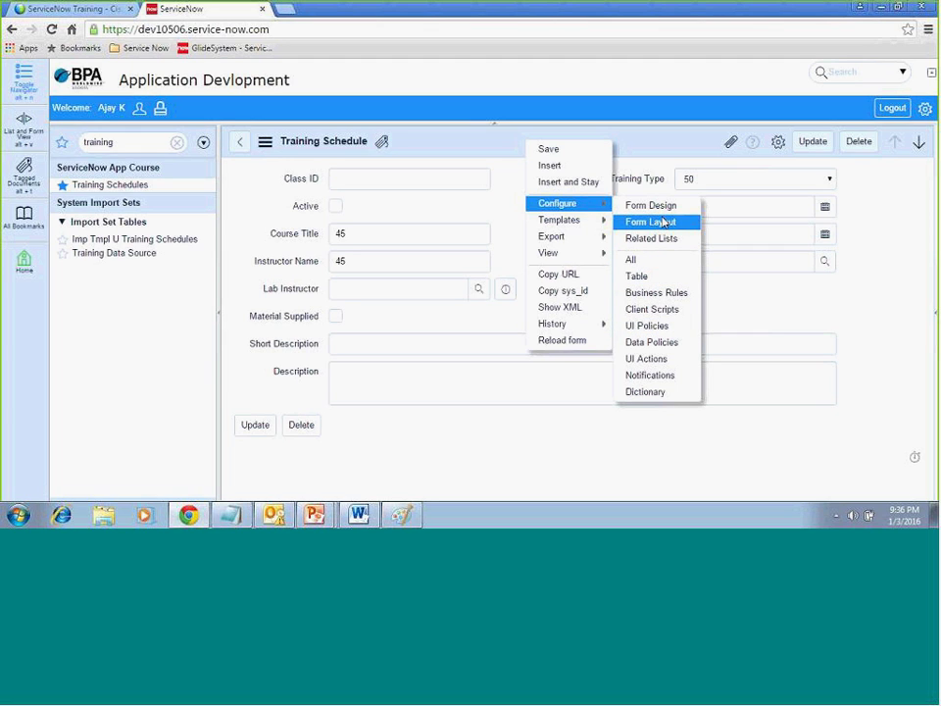
pyautogui.click(647, 325)
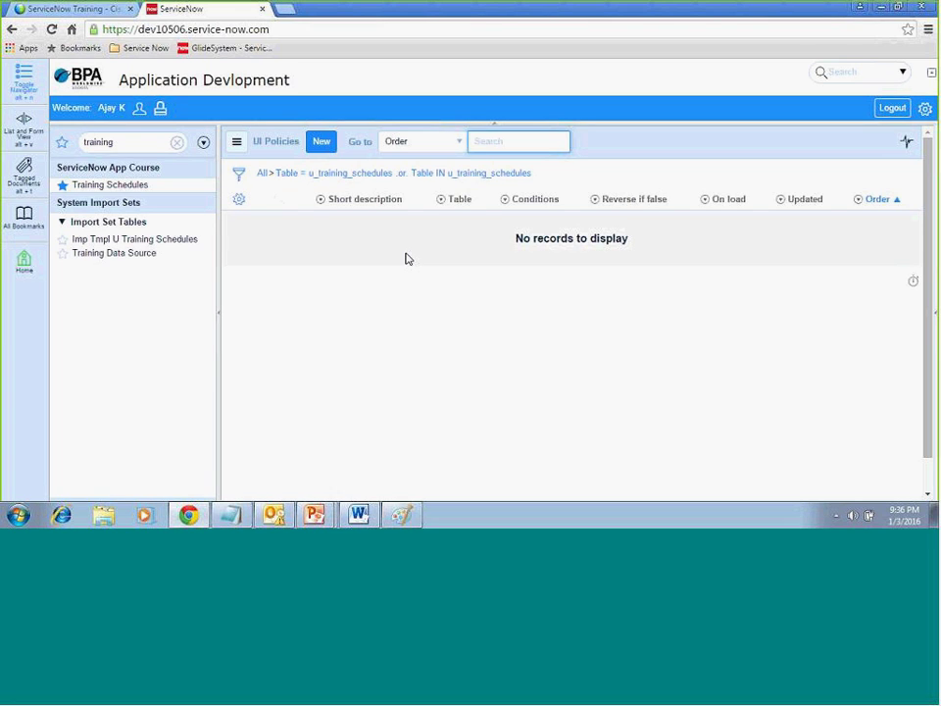
pyautogui.click(324, 143)
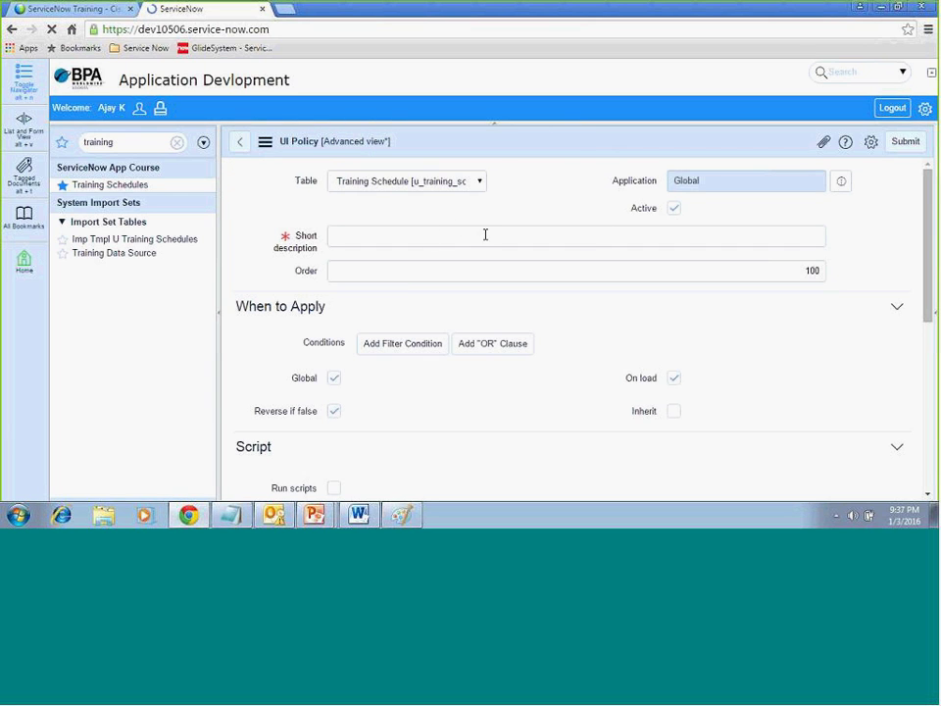
# Step: Enter "Make Mandatory Fields" as the UI policy's short description
pyautogui.click(363, 349)
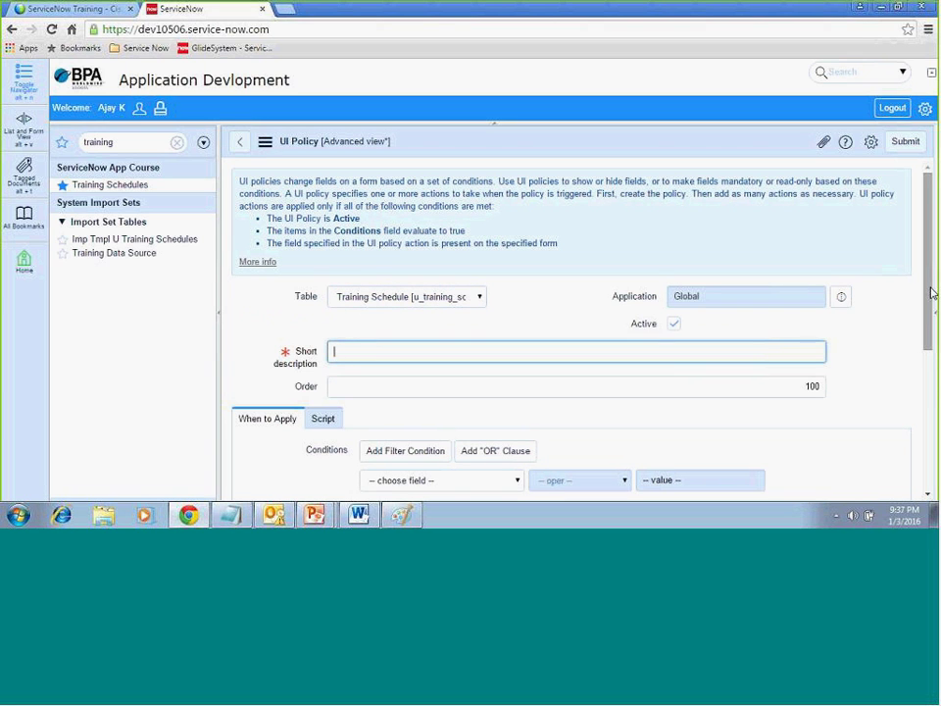
pyautogui.scroll(-1, 931, 292)
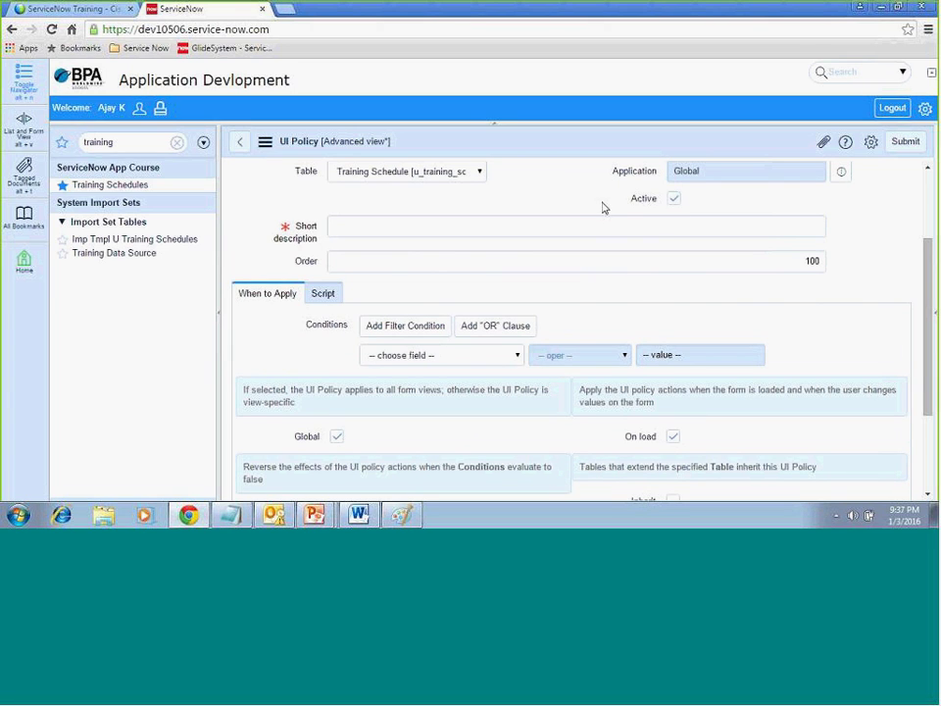
pyautogui.click(483, 225)
pyautogui.write('Make')
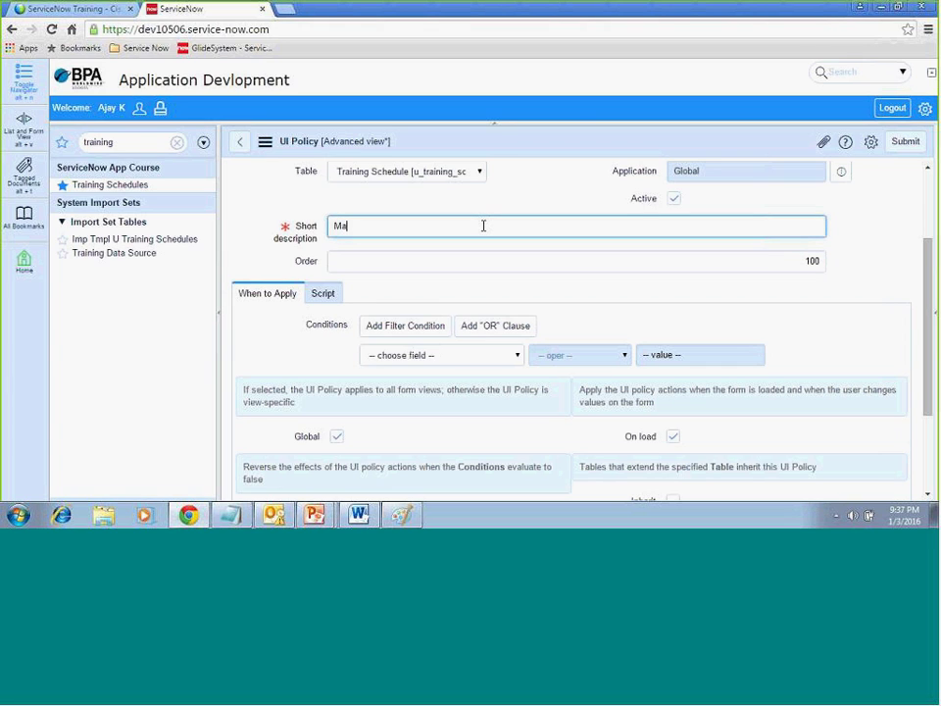
pyautogui.press('BackSpace')
pyautogui.press('BackSpace')
pyautogui.write('ke Mandatory Fields')
# Step: Review the policy's When to Apply settings and the fields offered for its condition
pyautogui.scroll(-2, 923, 315)
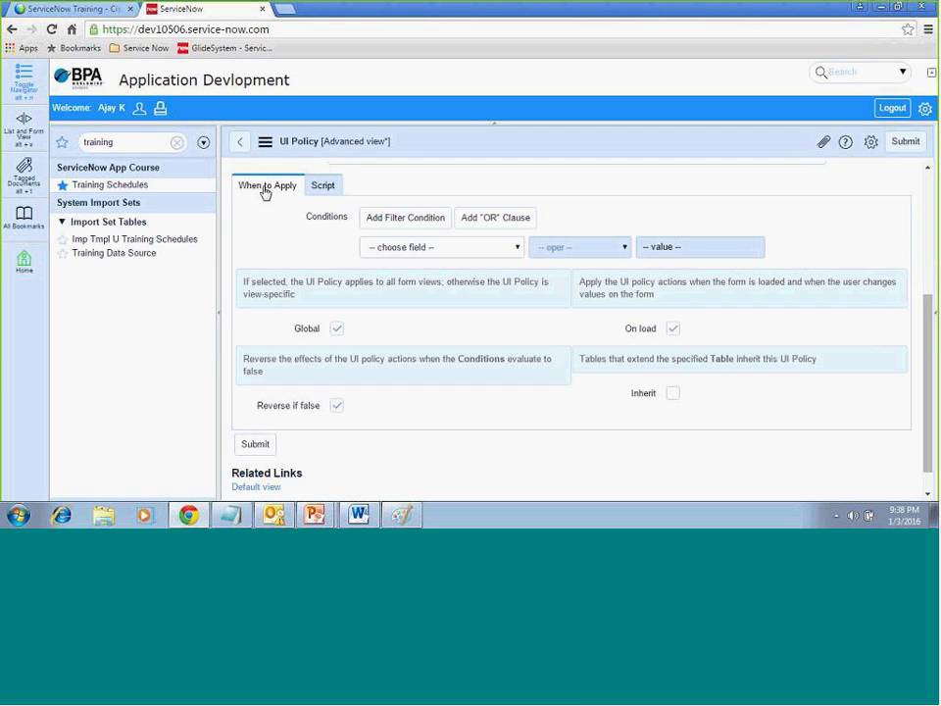
pyautogui.click(455, 249)
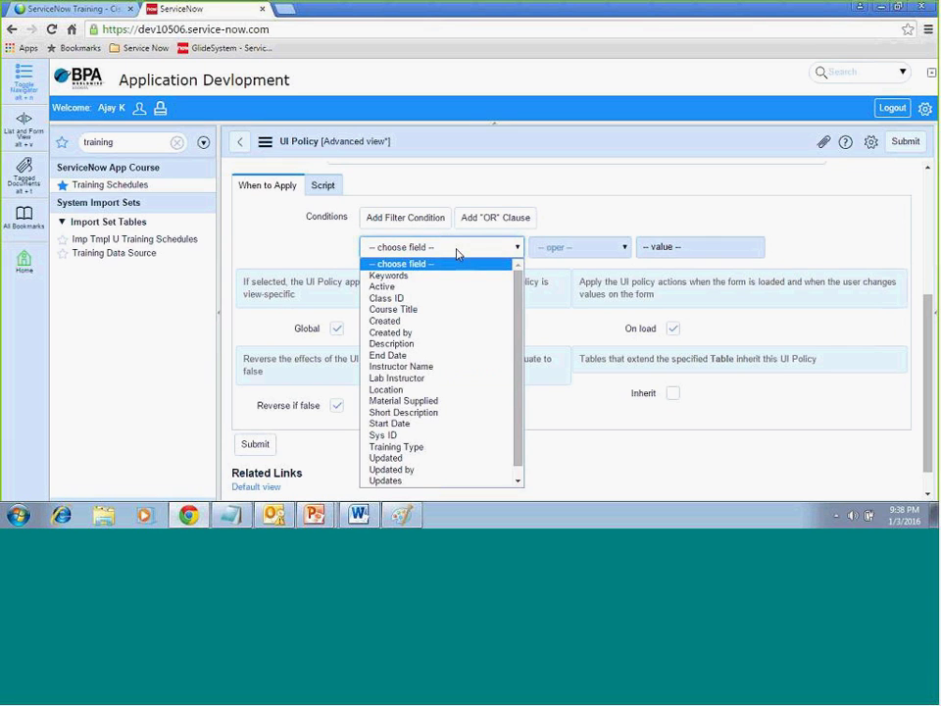
pyautogui.click(318, 256)
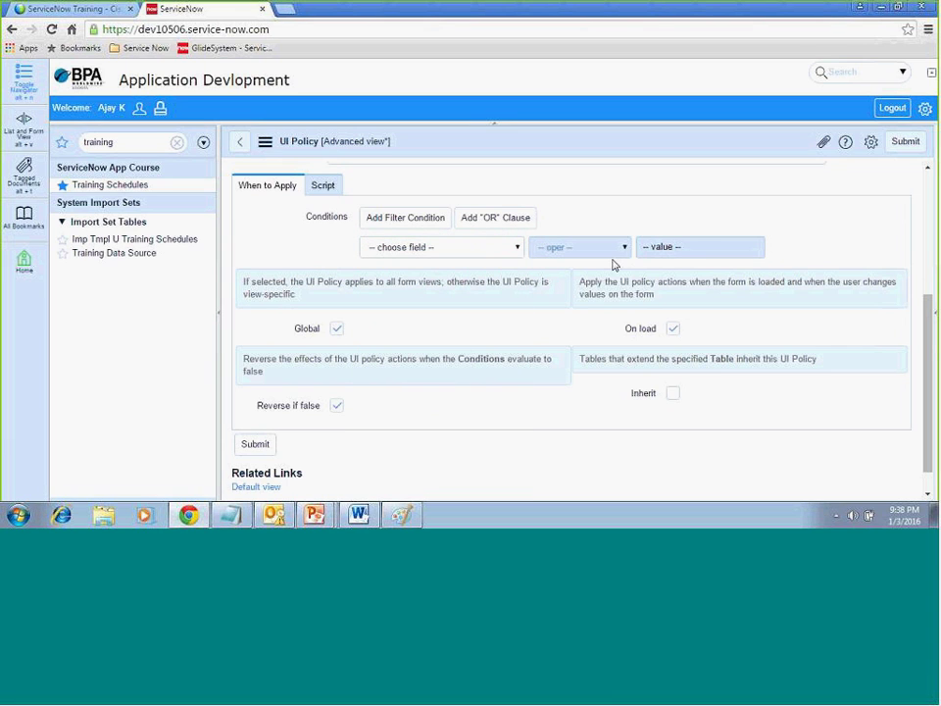
# Step: Check the On load option in the policy's When to Apply settings and save the new UI policy, staying on its record
pyautogui.scroll(-1, 923, 404)
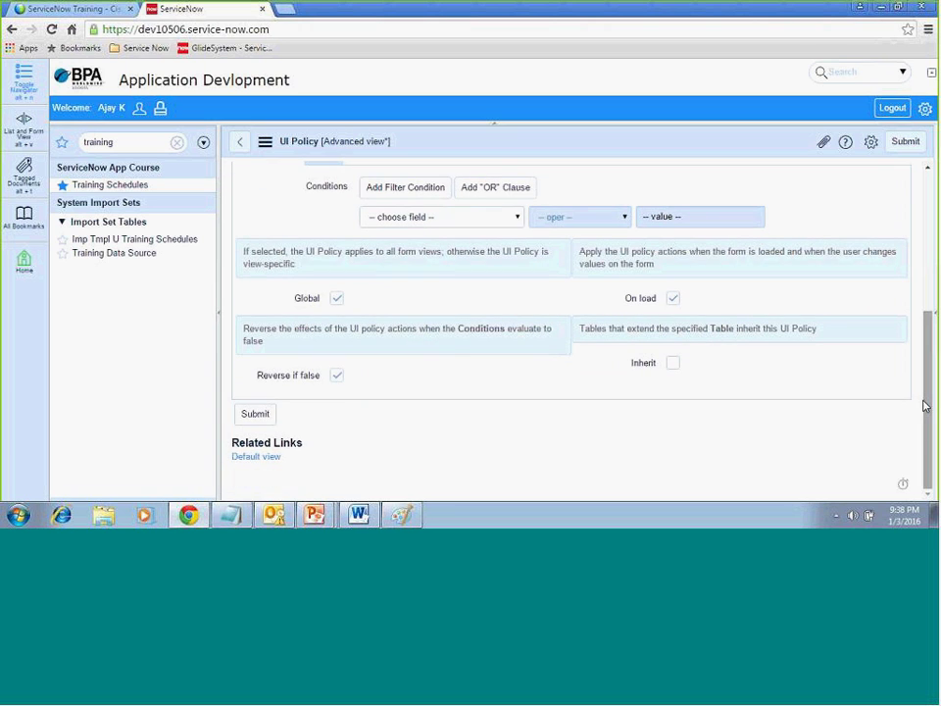
pyautogui.moveTo(625, 299); pyautogui.dragTo(646, 299)
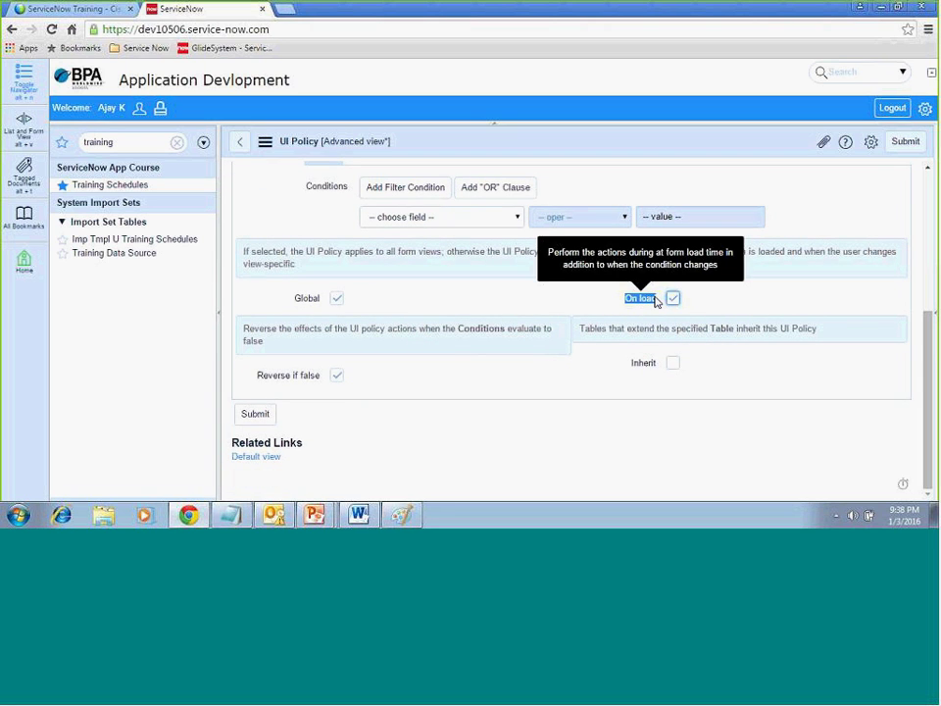
pyautogui.click(369, 304)
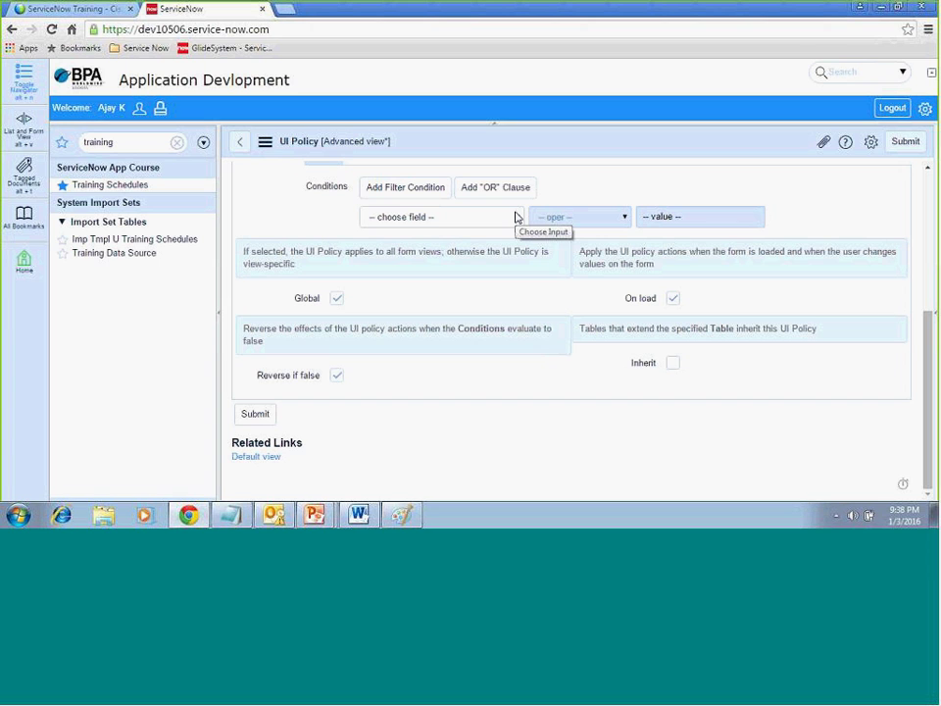
pyautogui.rightClick(517, 149)
pyautogui.click(527, 153)
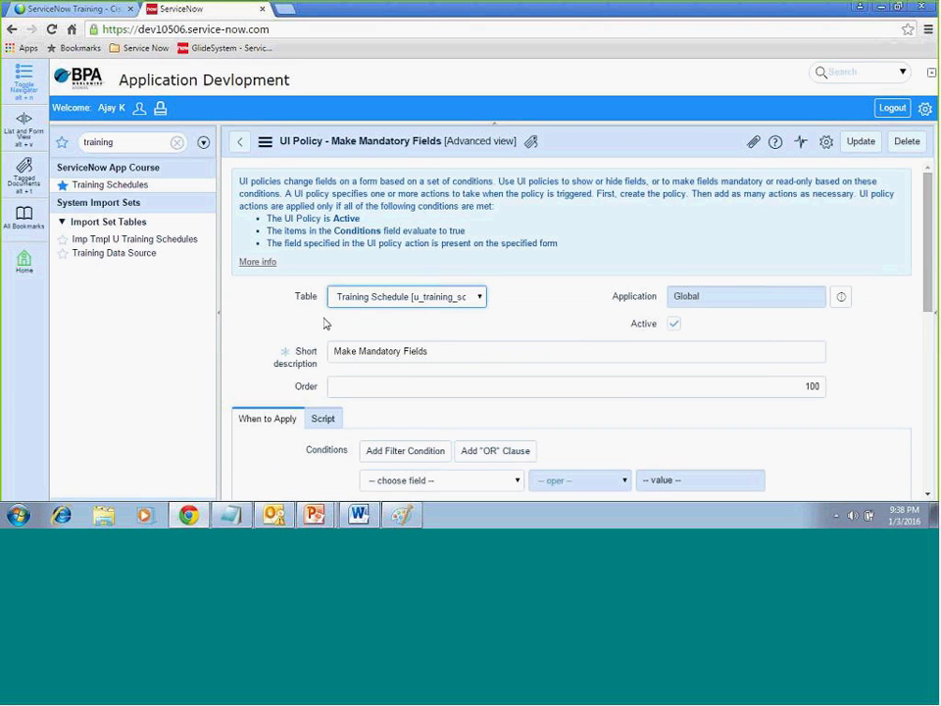
# Step: Start a new UI policy action for Make Mandatory Fields and choose Class ID as its field
pyautogui.scroll(-3, 930, 321)
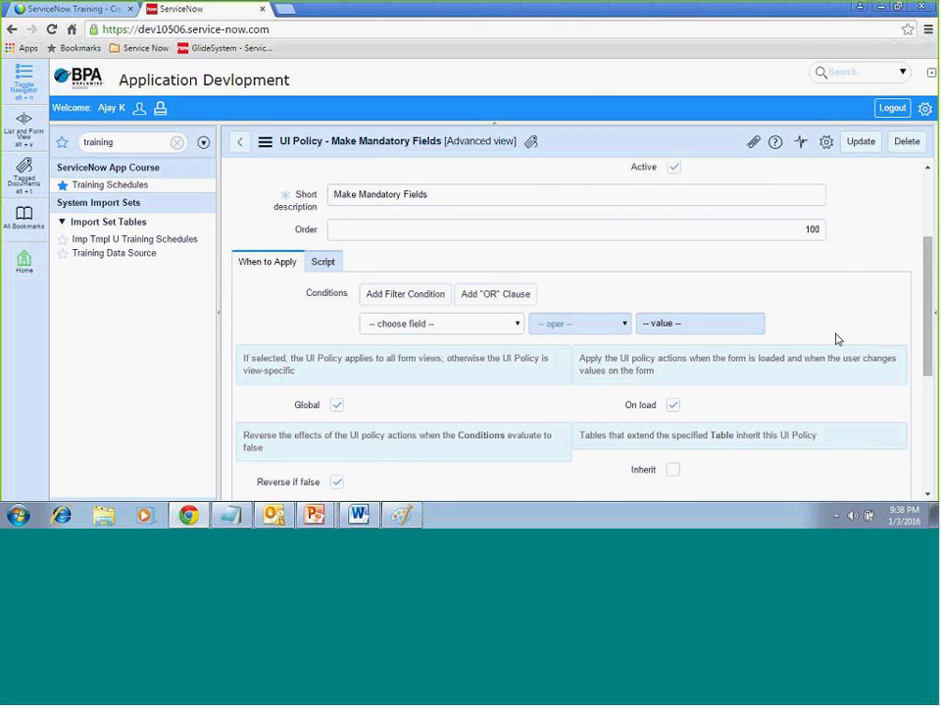
pyautogui.scroll(-3, 927, 353)
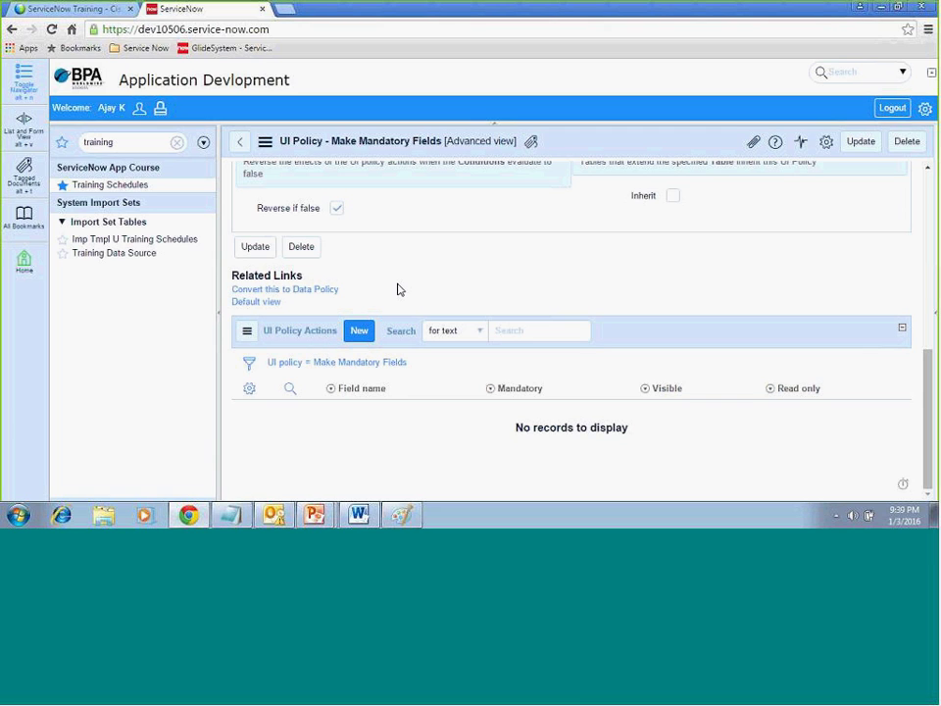
pyautogui.click(359, 333)
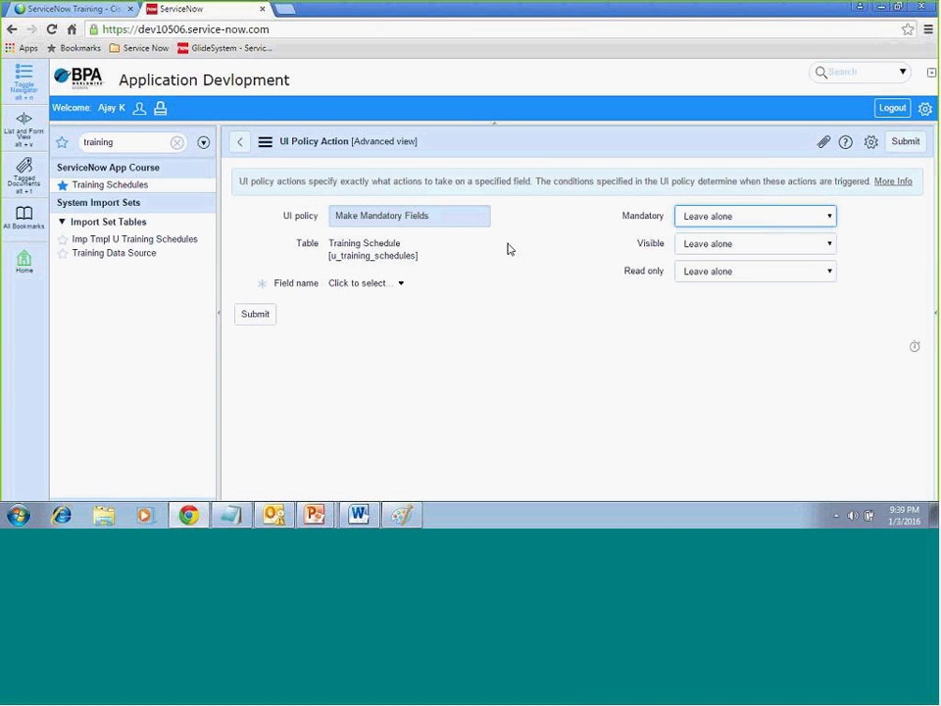
pyautogui.click(363, 286)
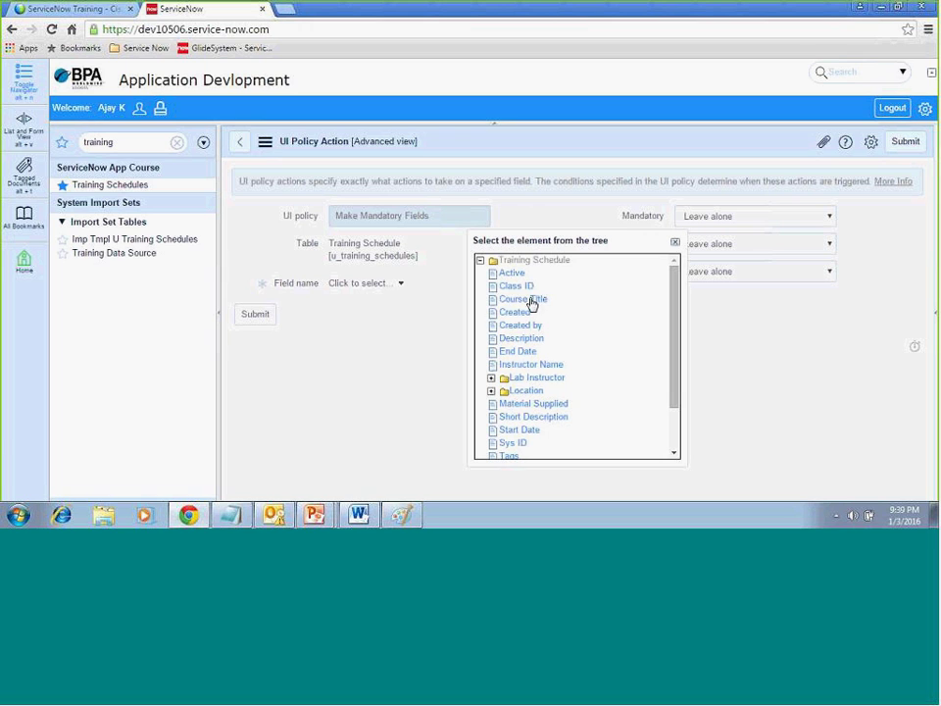
pyautogui.click(516, 286)
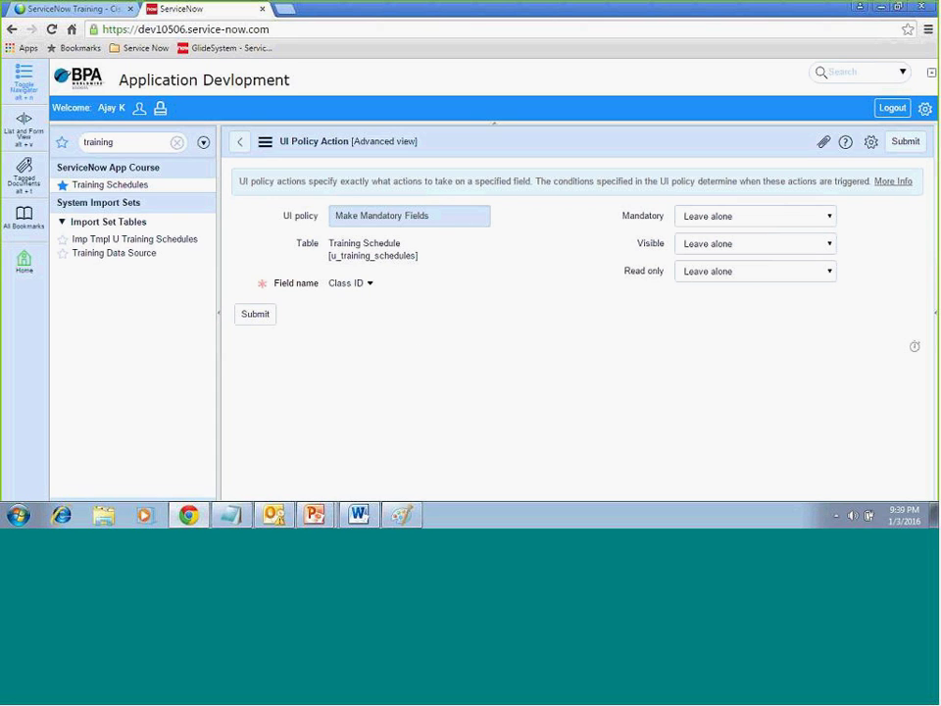
# Step: Set Mandatory to True for Class ID, keep Visible and Read only at Leave alone, and submit the action
pyautogui.click(705, 217)
pyautogui.click(694, 245)
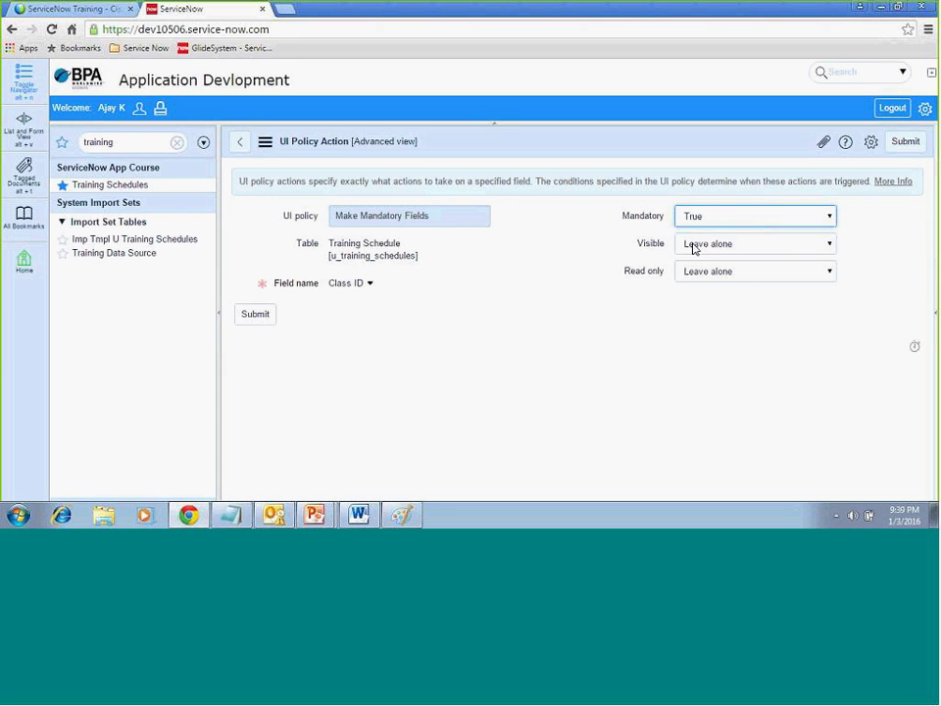
pyautogui.click(696, 245)
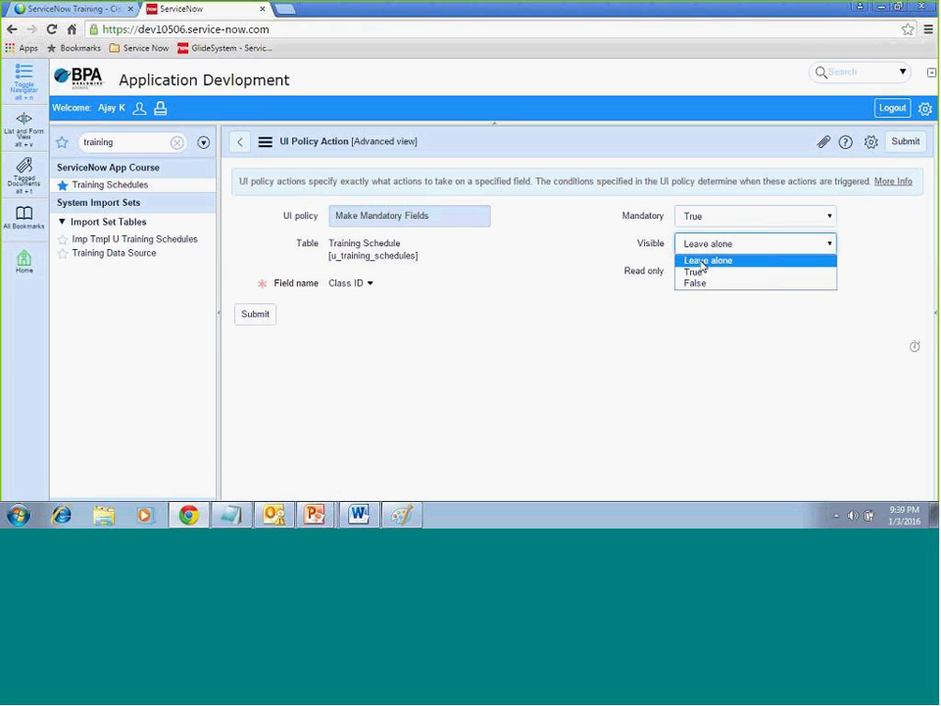
pyautogui.click(699, 262)
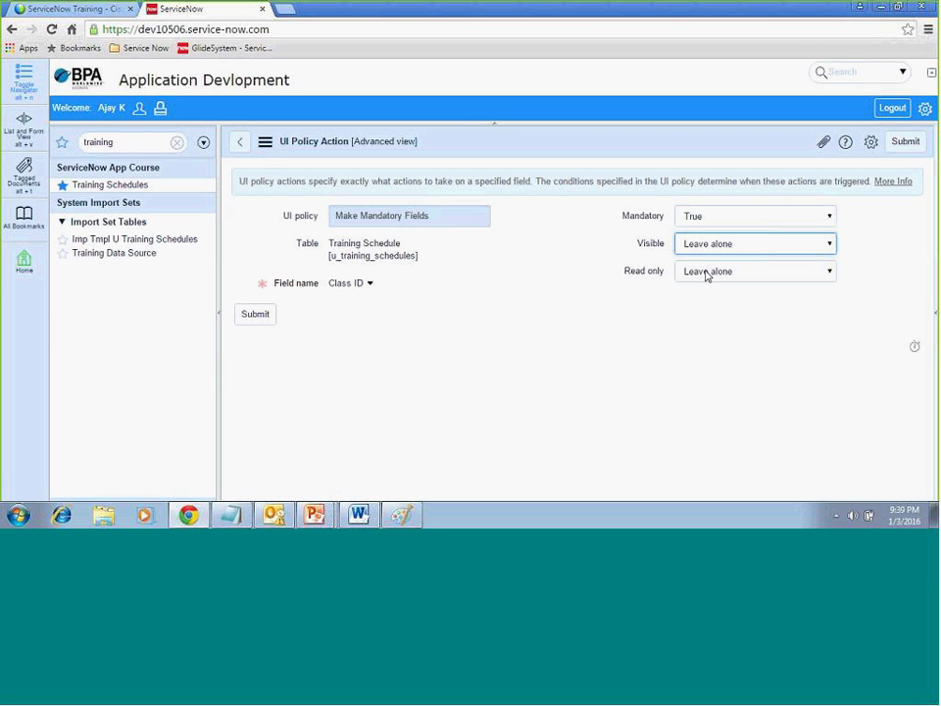
pyautogui.click(706, 273)
pyautogui.click(578, 308)
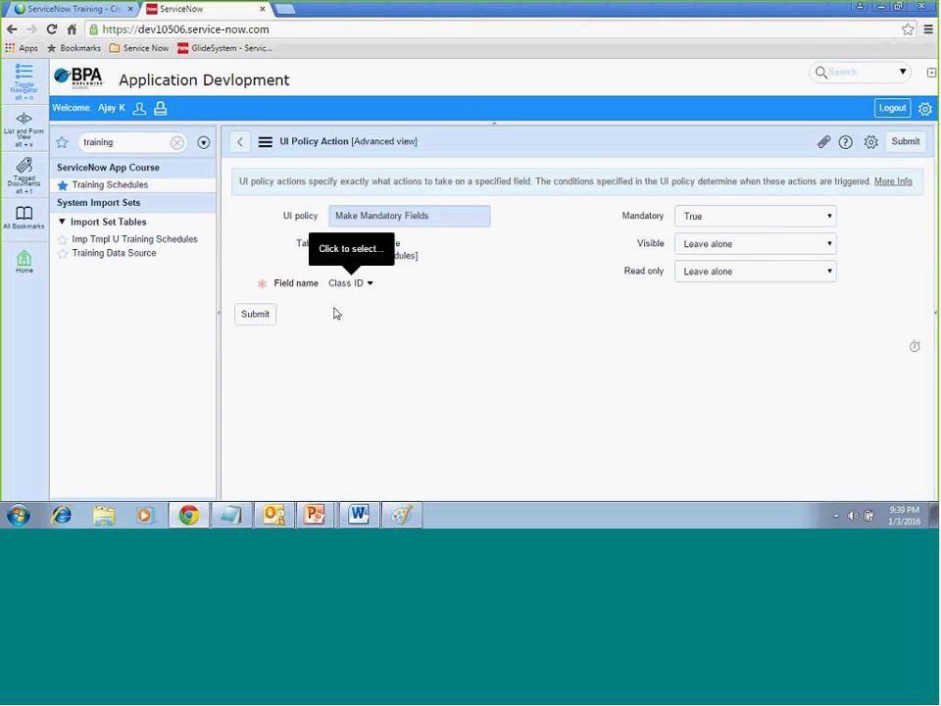
pyautogui.click(258, 315)
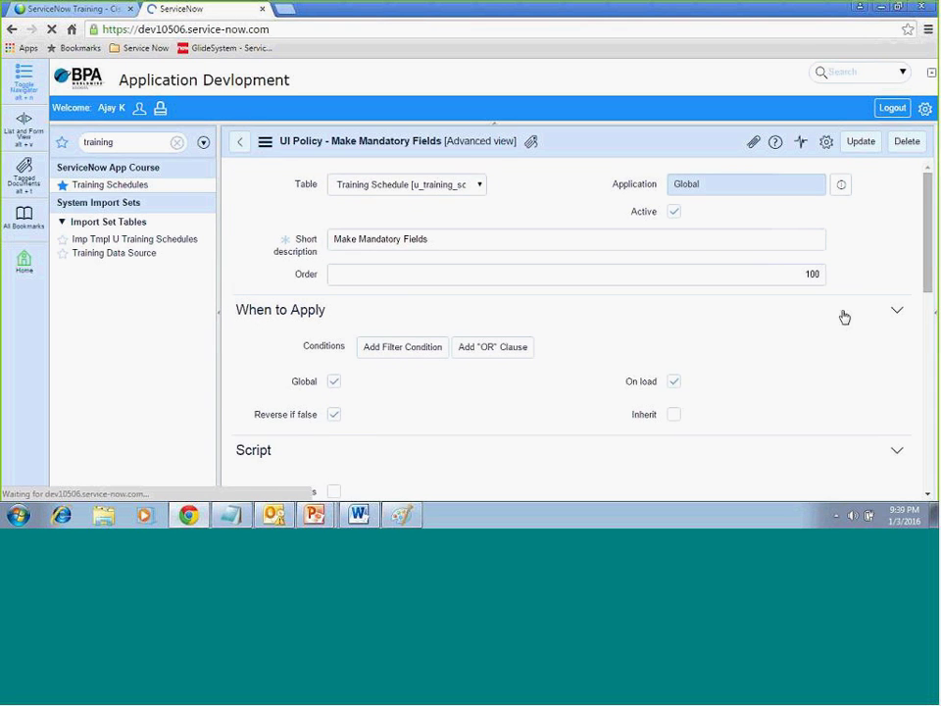
# Step: Add a second UI policy action for the Course Title field with Mandatory set to True and submit it
pyautogui.moveTo(929, 277); pyautogui.dragTo(934, 475)
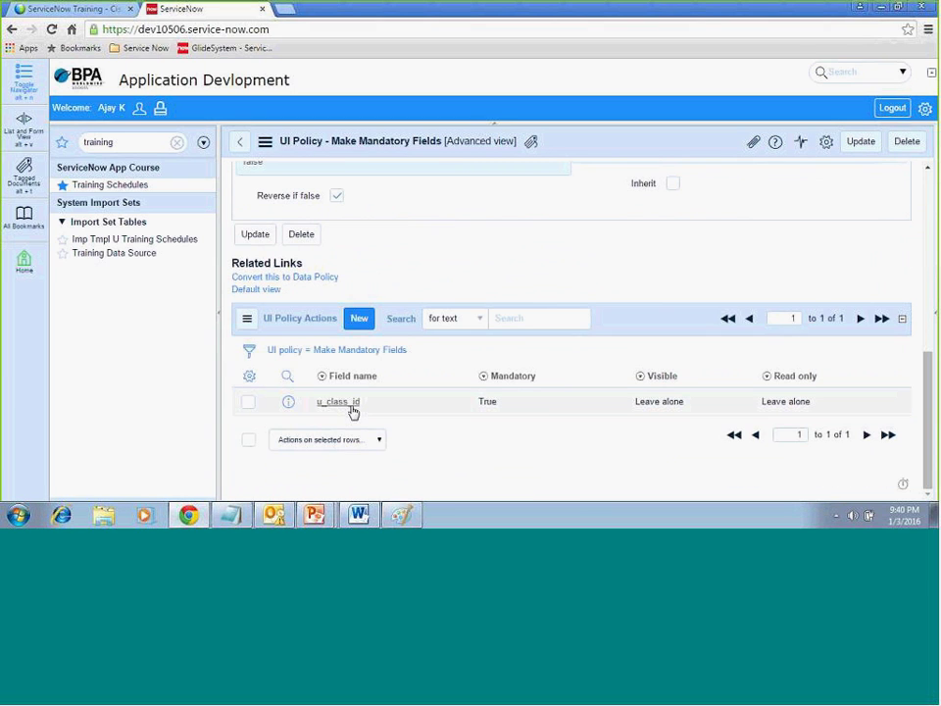
pyautogui.click(360, 323)
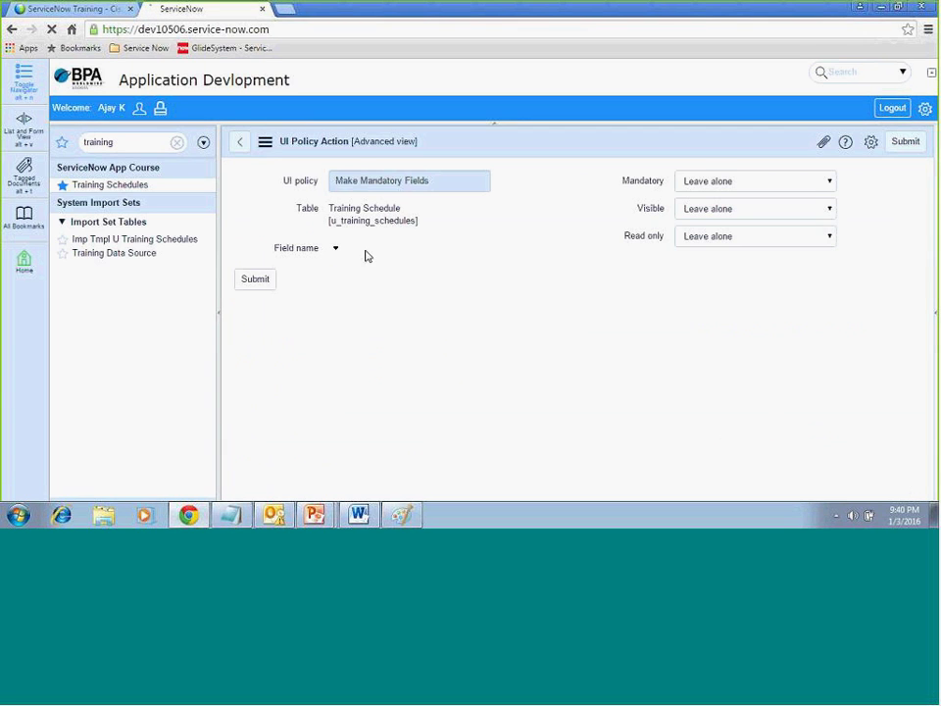
pyautogui.click(354, 284)
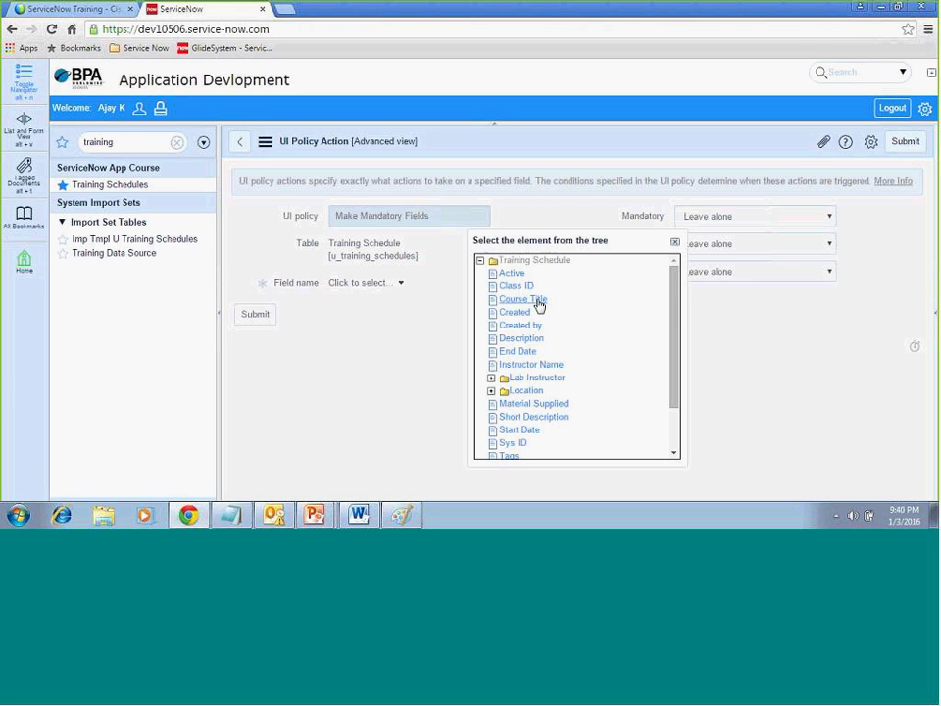
pyautogui.click(541, 305)
pyautogui.click(729, 218)
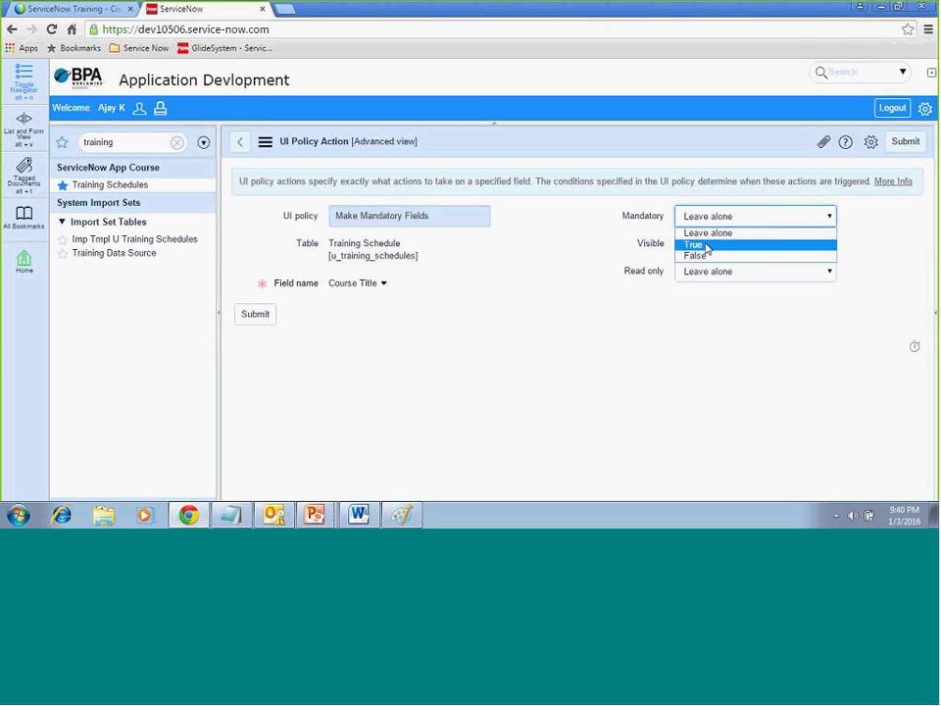
pyautogui.click(708, 246)
pyautogui.click(267, 316)
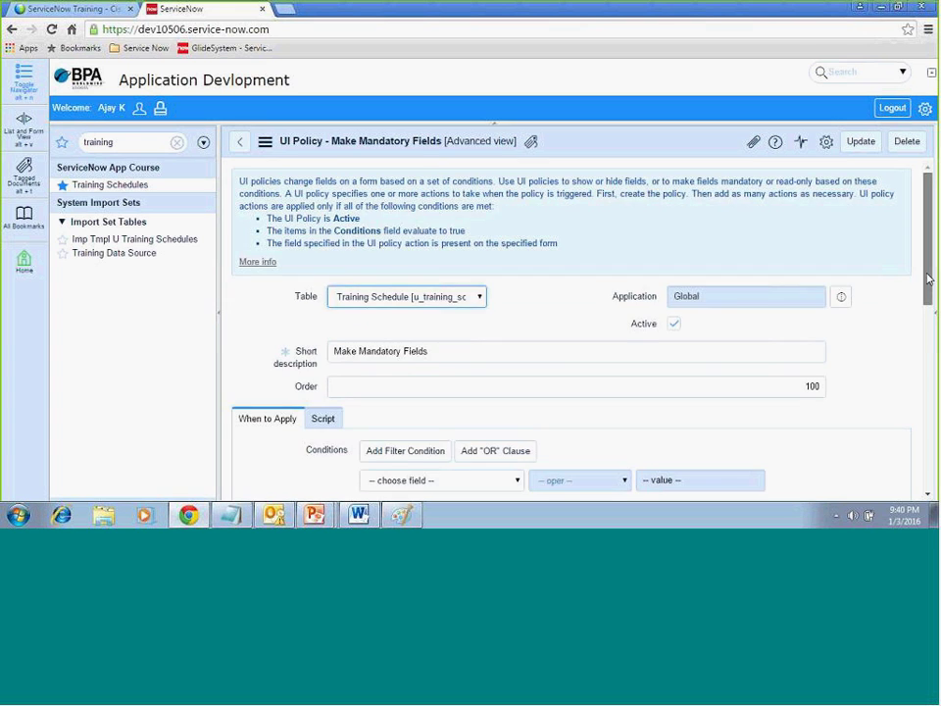
# Step: Add a UI policy action for the Description field with Mandatory set to True, and update the Make Mandatory Fields policy
pyautogui.scroll(-2, 922, 412)
pyautogui.scroll(-2, 922, 422)
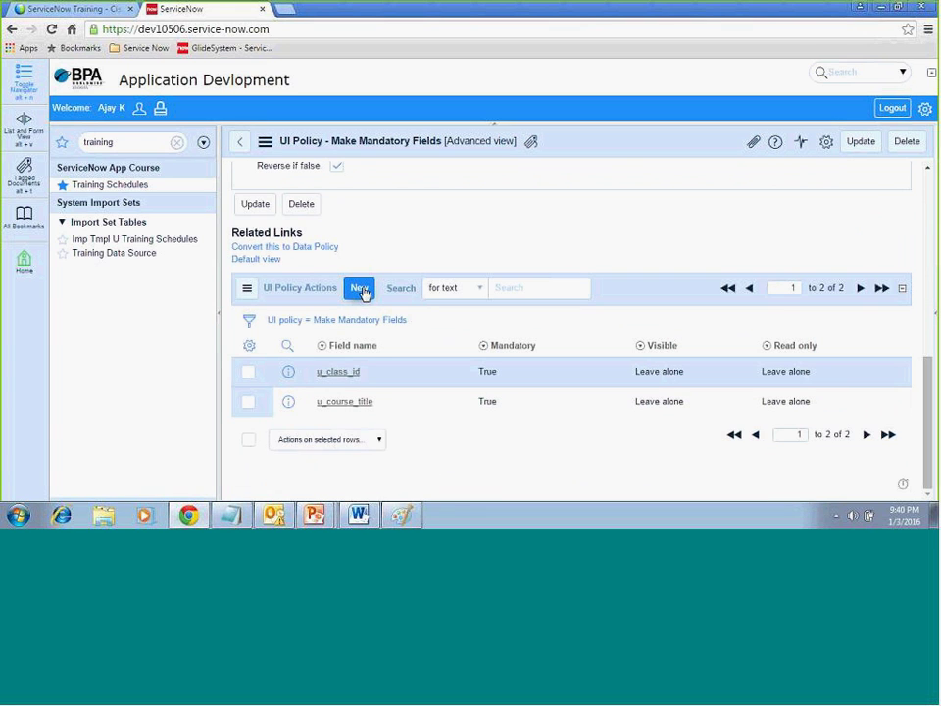
pyautogui.click(363, 291)
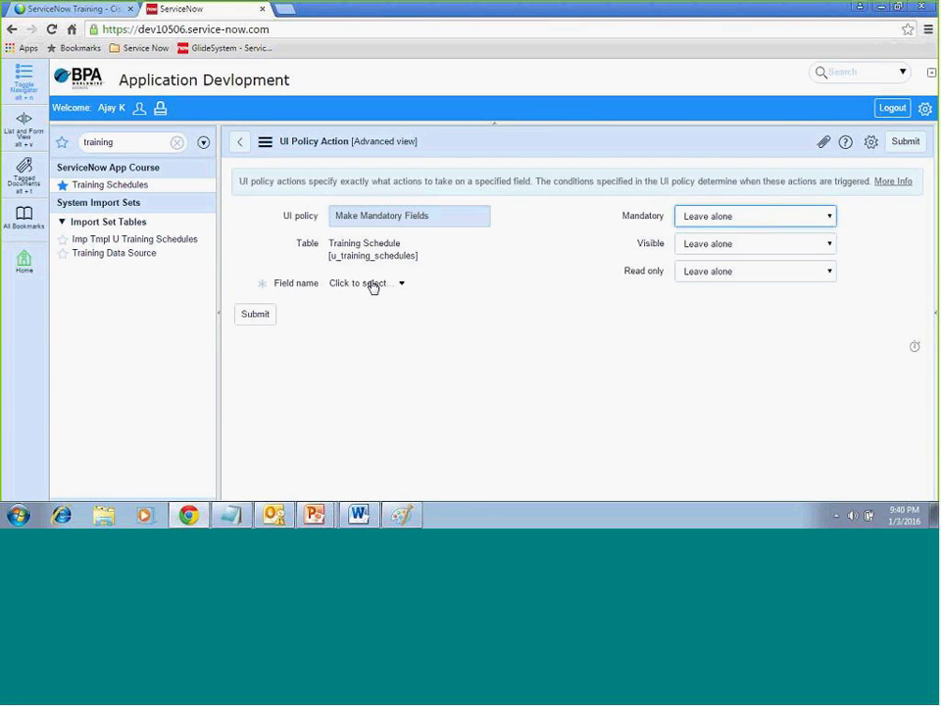
pyautogui.click(370, 285)
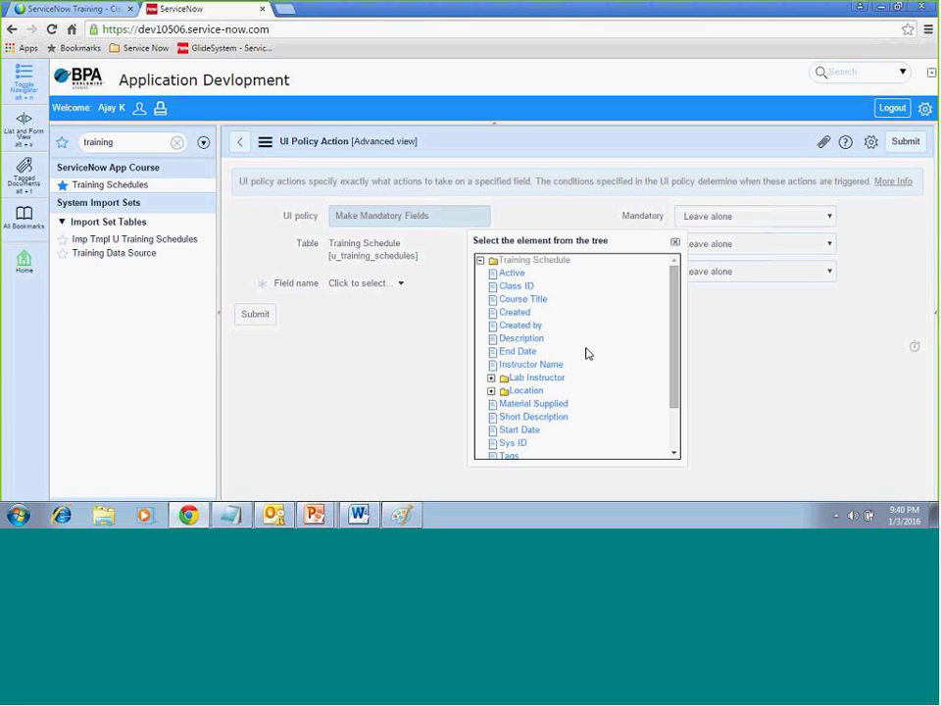
pyautogui.click(522, 339)
pyautogui.click(732, 219)
pyautogui.click(715, 245)
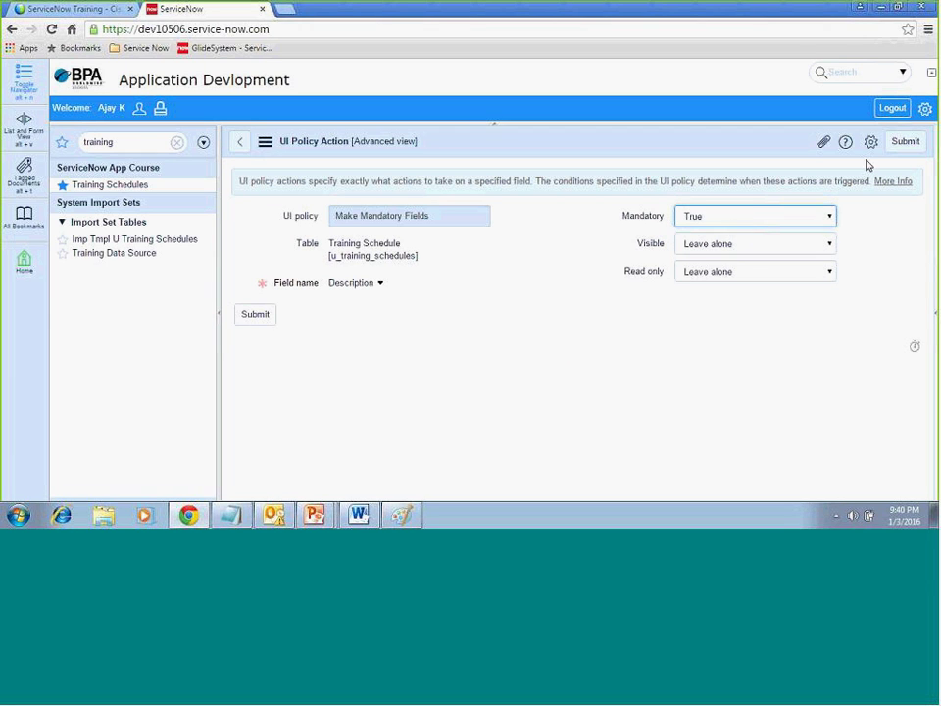
pyautogui.click(908, 144)
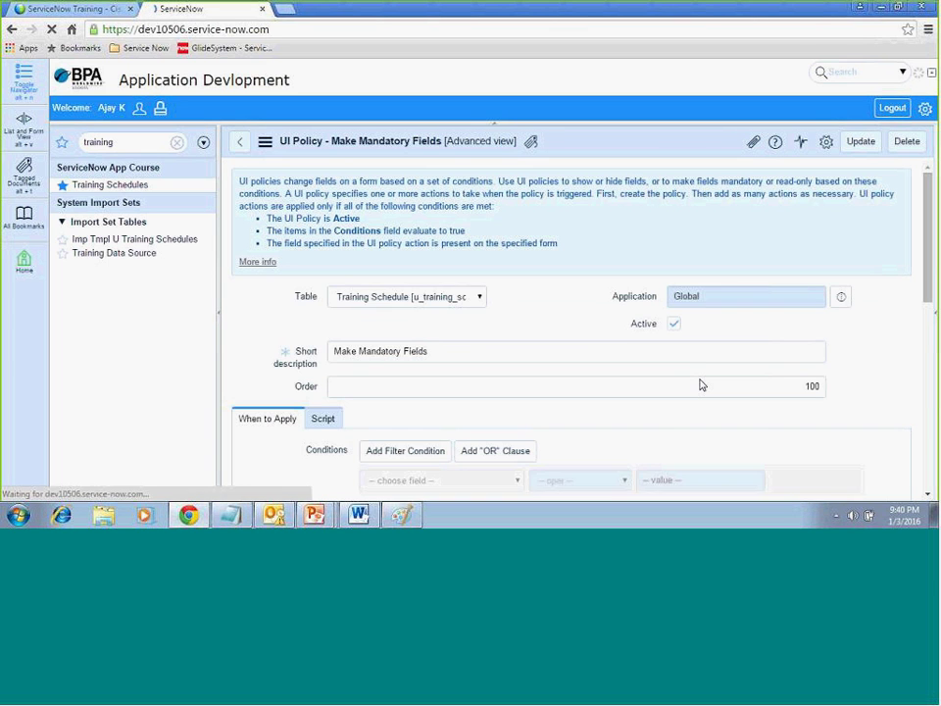
pyautogui.click(864, 145)
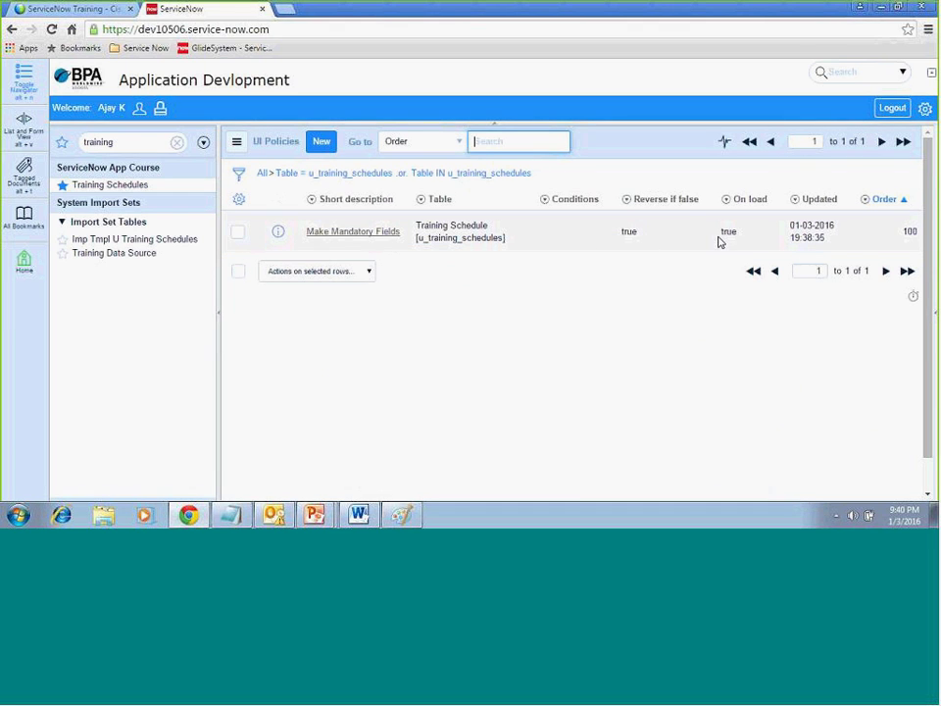
pyautogui.click(771, 242)
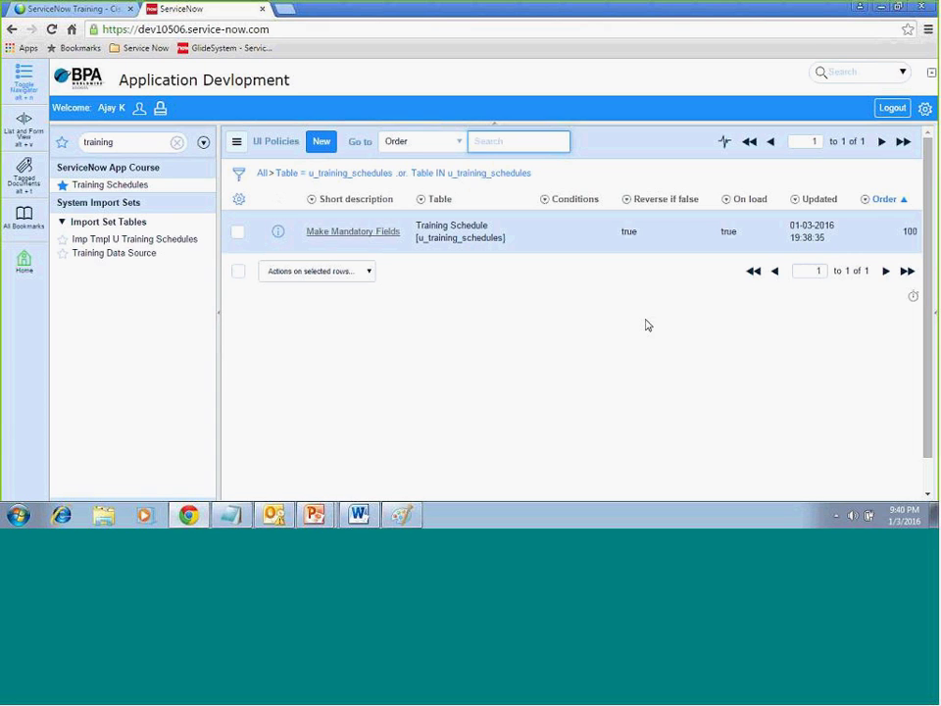
# Step: Open the Training Schedule record with the empty Class ID and check which fields are marked mandatory
pyautogui.click(110, 185)
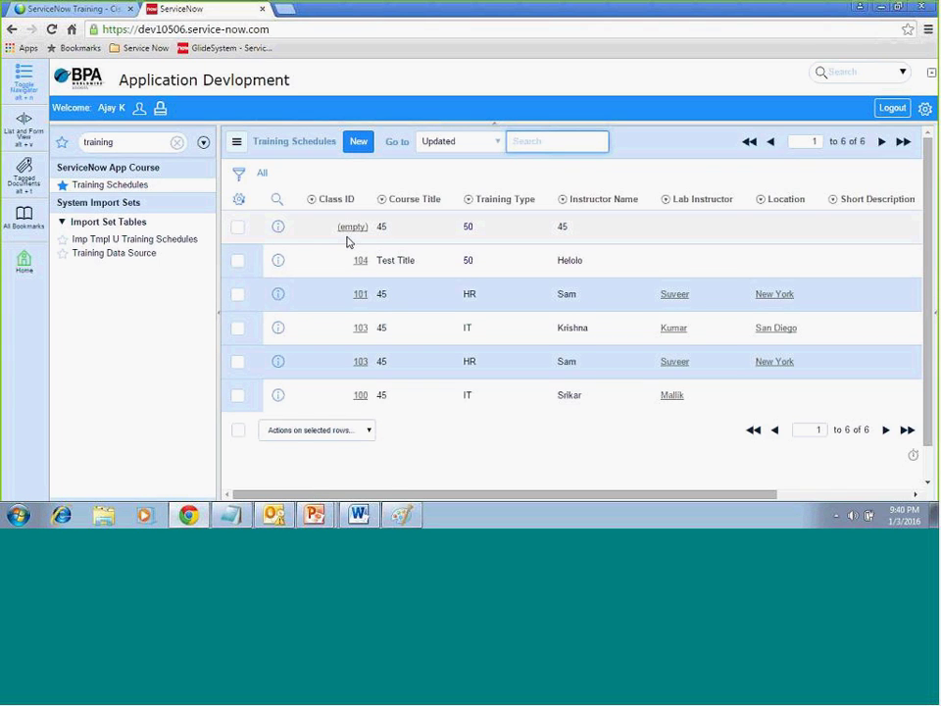
pyautogui.click(278, 226)
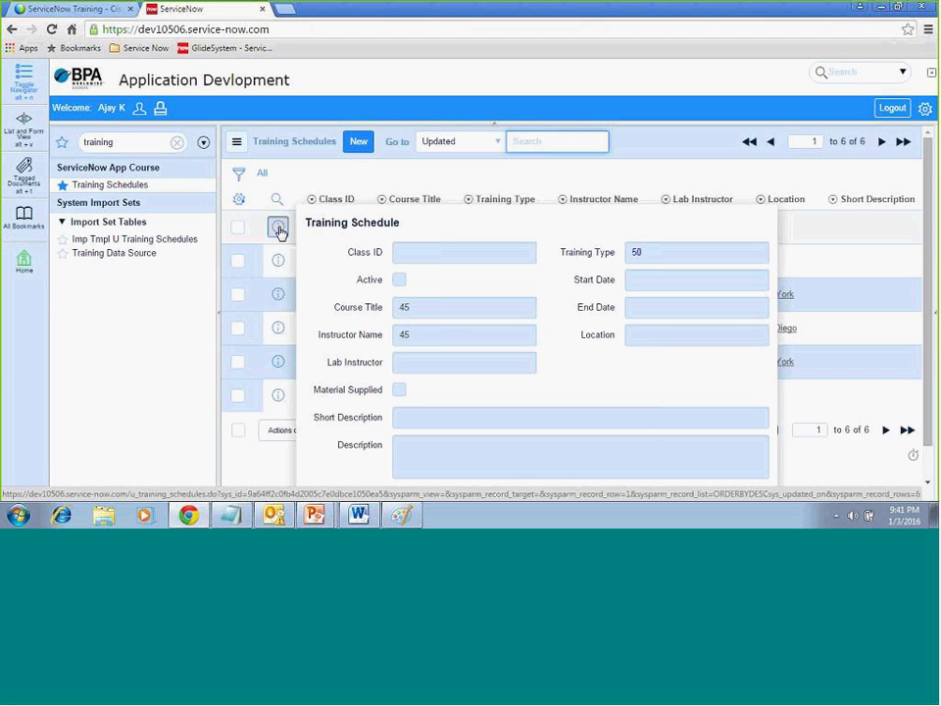
pyautogui.click(279, 232)
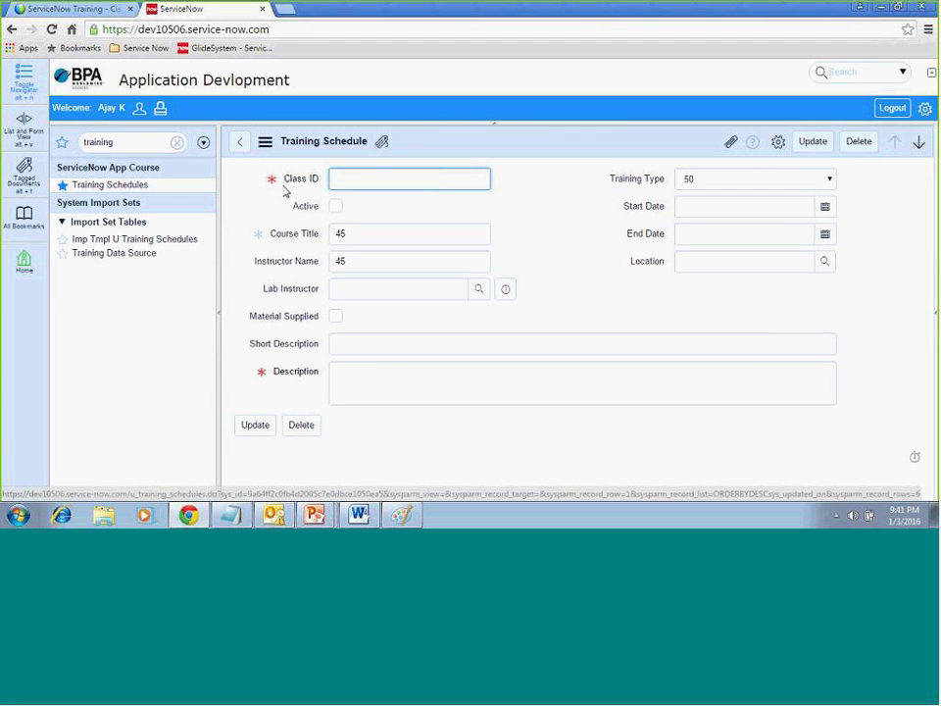
pyautogui.click(263, 377)
# Step: Clear the Course Title and Instructor Name fields and try to update the record with its mandatory fields empty
pyautogui.click(353, 233)
pyautogui.moveTo(353, 233); pyautogui.dragTo(287, 245)
pyautogui.press('BackSpace')
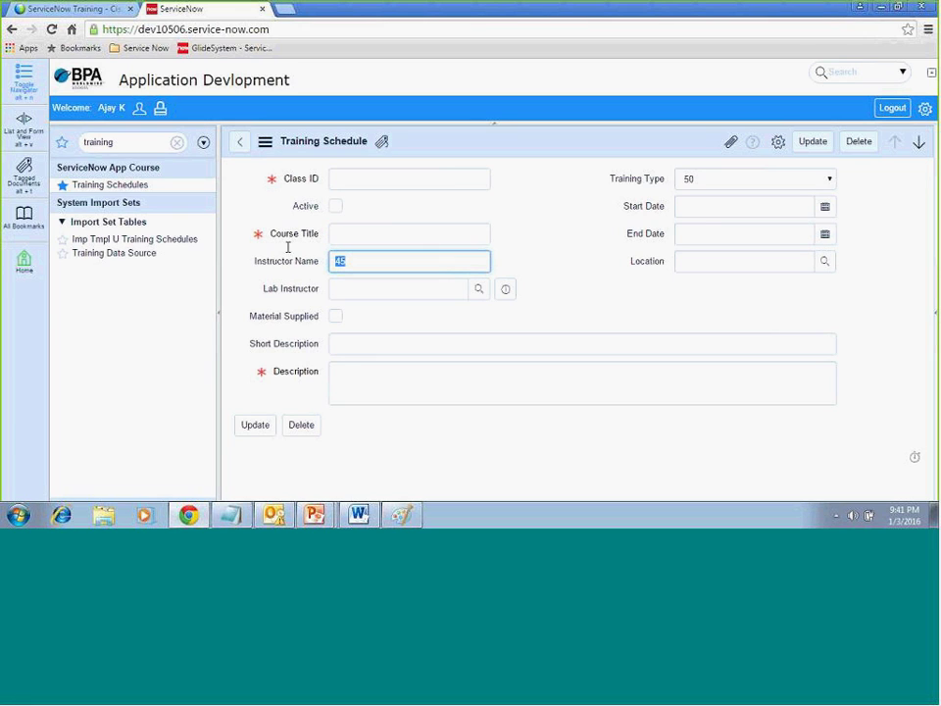
pyautogui.press('BackSpace')
pyautogui.click(739, 205)
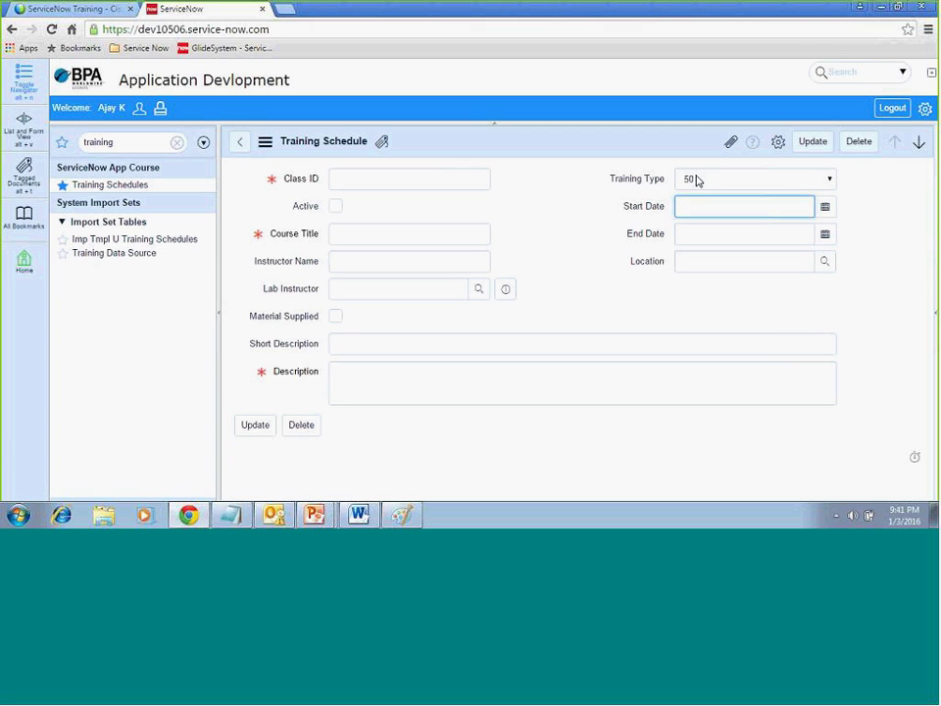
pyautogui.click(255, 428)
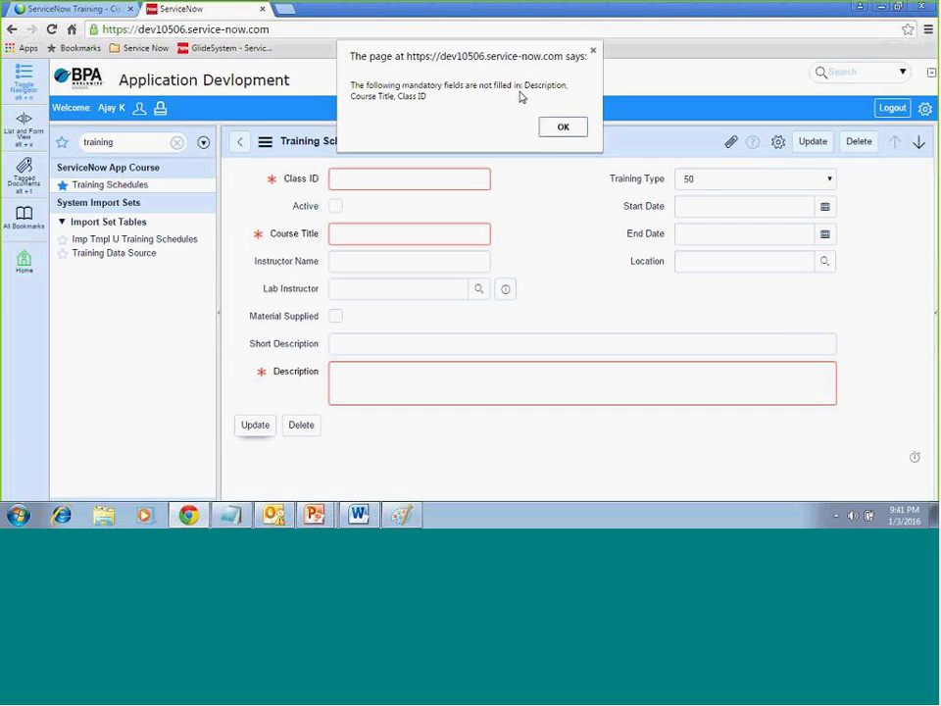
pyautogui.click(561, 127)
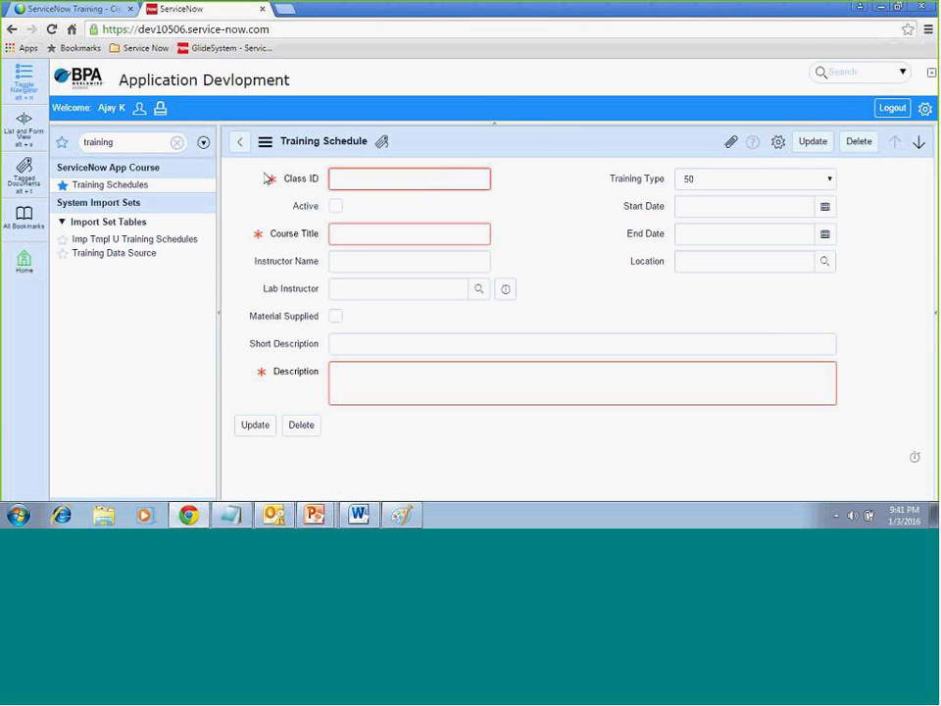
# Step: Return to the Training Schedules list and preview the record with the empty Class ID
pyautogui.click(145, 189)
pyautogui.click(434, 154)
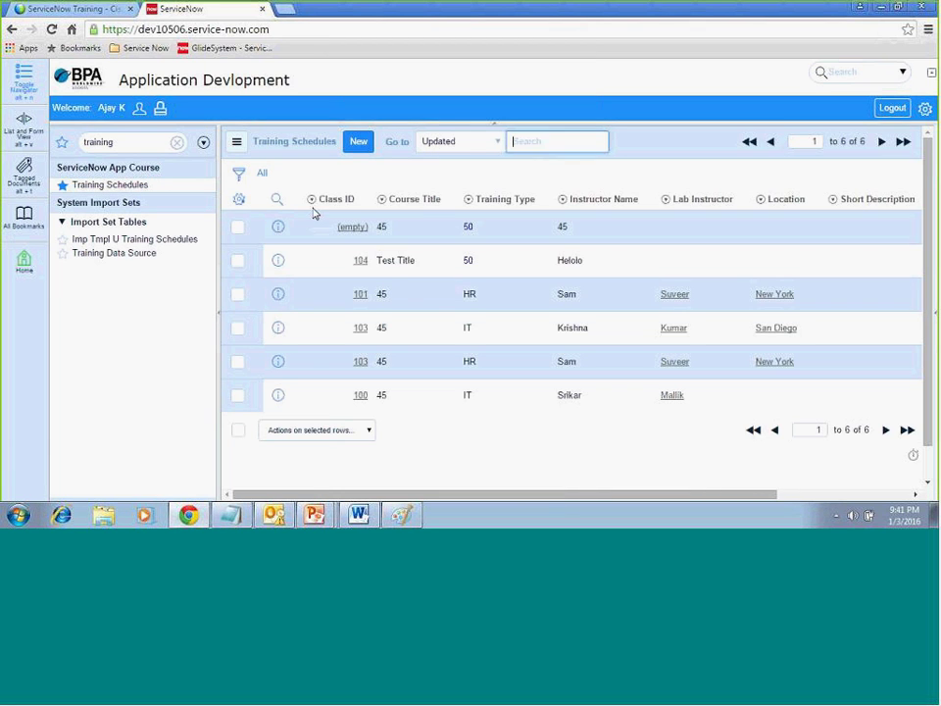
pyautogui.click(277, 227)
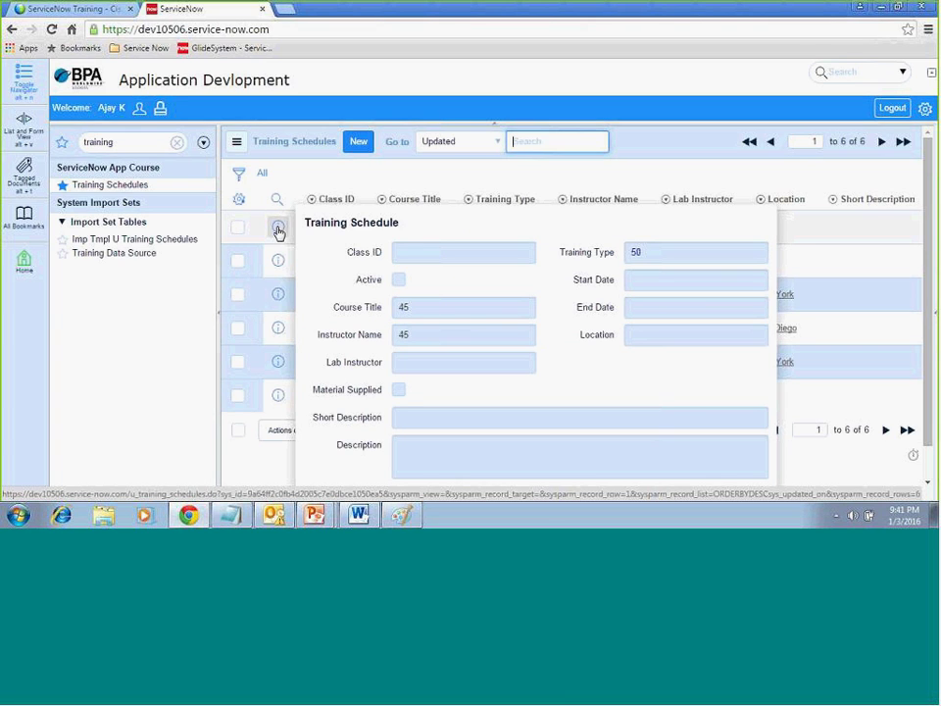
# Step: Open the Training Schedule record with the empty Class ID, blank its Course Title and Instructor Name, and try to update it
pyautogui.click(279, 230)
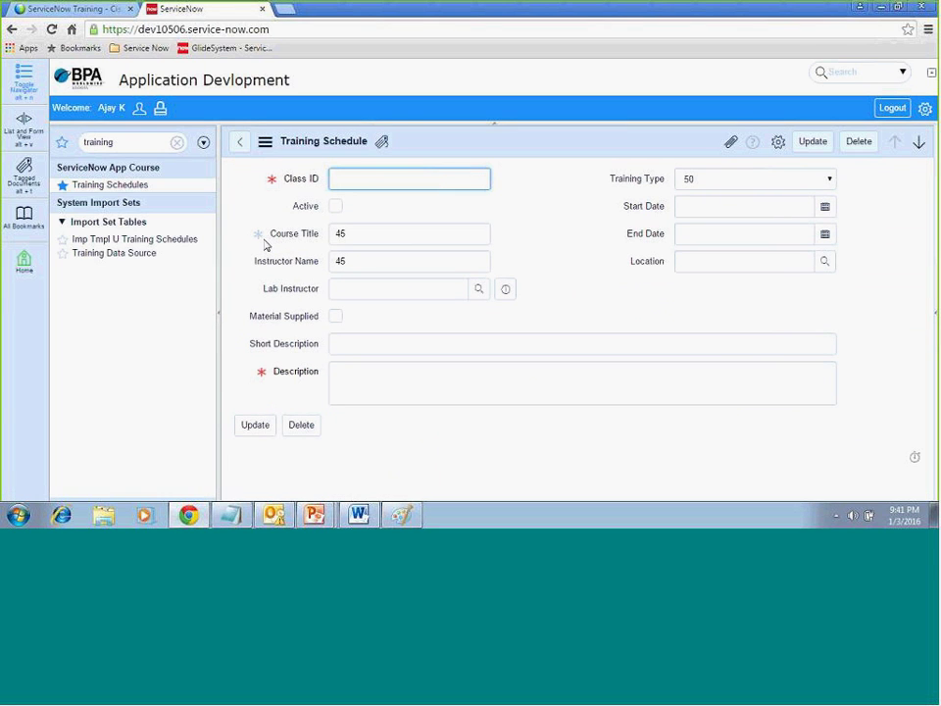
pyautogui.doubleClick(341, 234)
pyautogui.press('BackSpace')
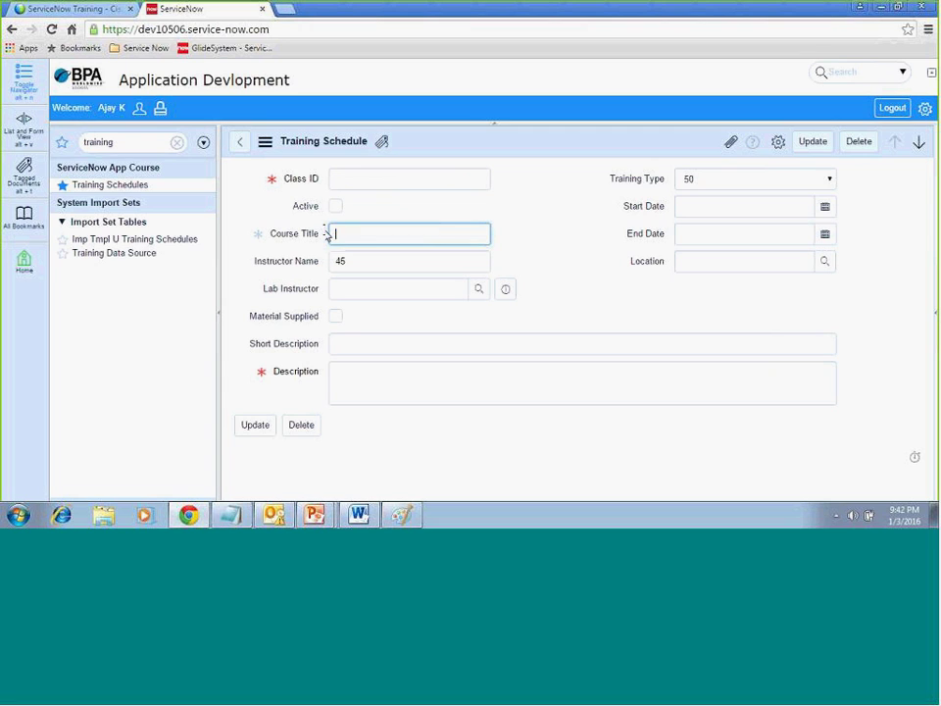
pyautogui.doubleClick(355, 260)
pyautogui.press('BackSpace')
pyautogui.click(691, 206)
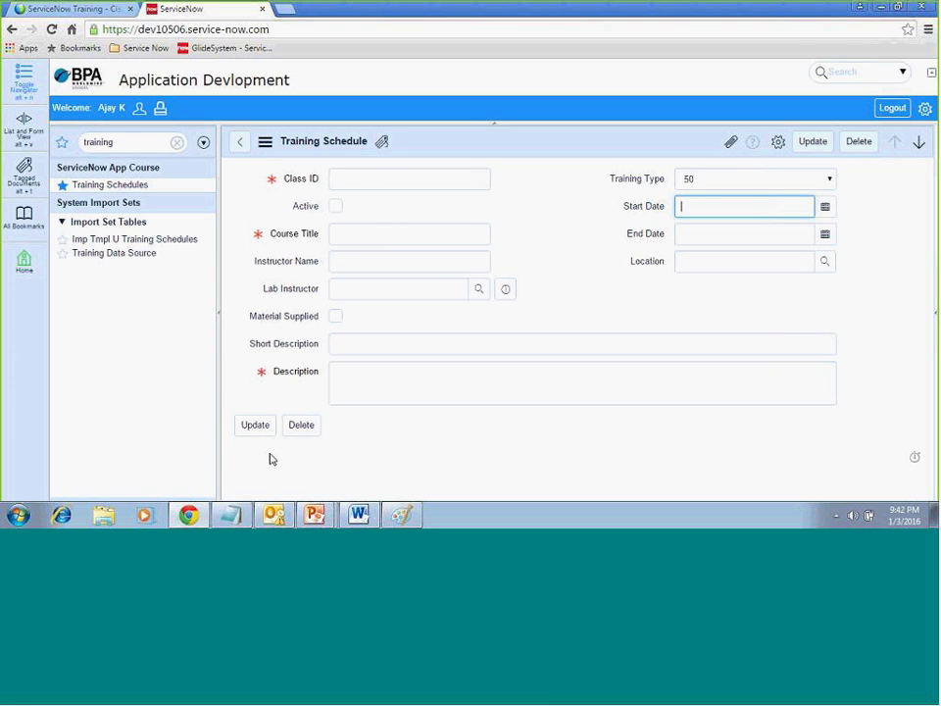
pyautogui.click(264, 426)
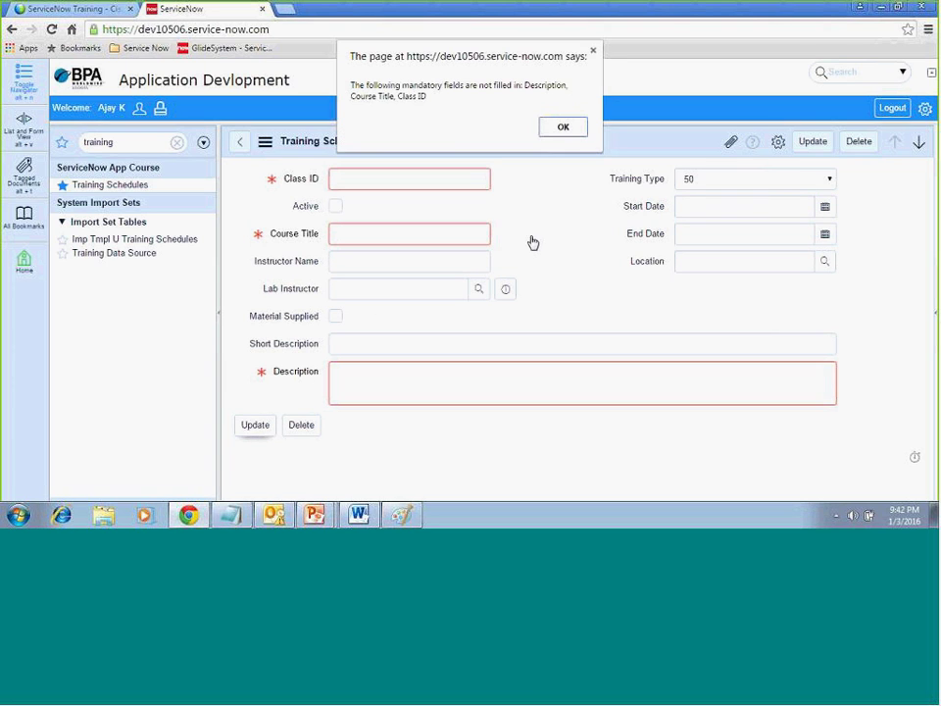
pyautogui.click(565, 131)
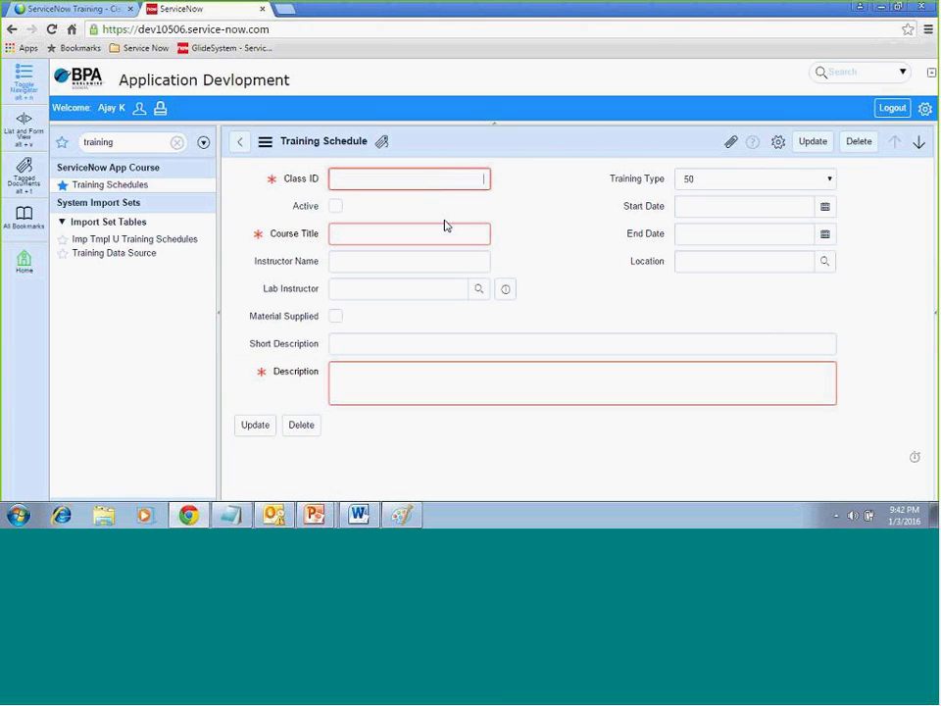
# Step: Fill in Class ID 600, Course Title "Test Course Title" and Description "Short Desc", and update the record
pyautogui.write('600')
pyautogui.click(397, 238)
pyautogui.write('T')
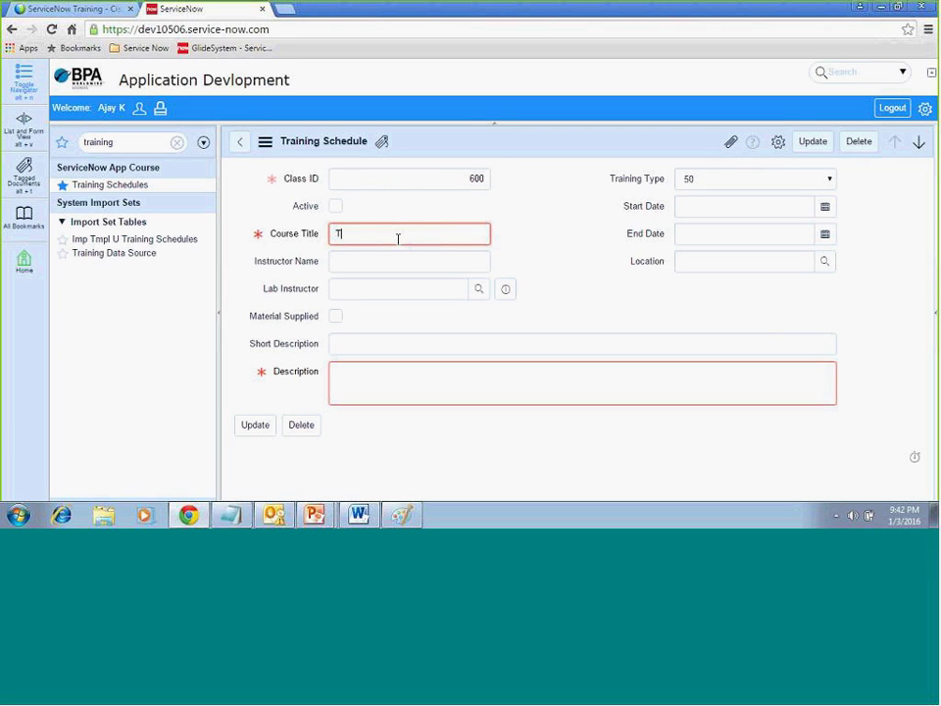
pyautogui.write('est Course Title')
pyautogui.click(512, 372)
pyautogui.write('Short Desc')
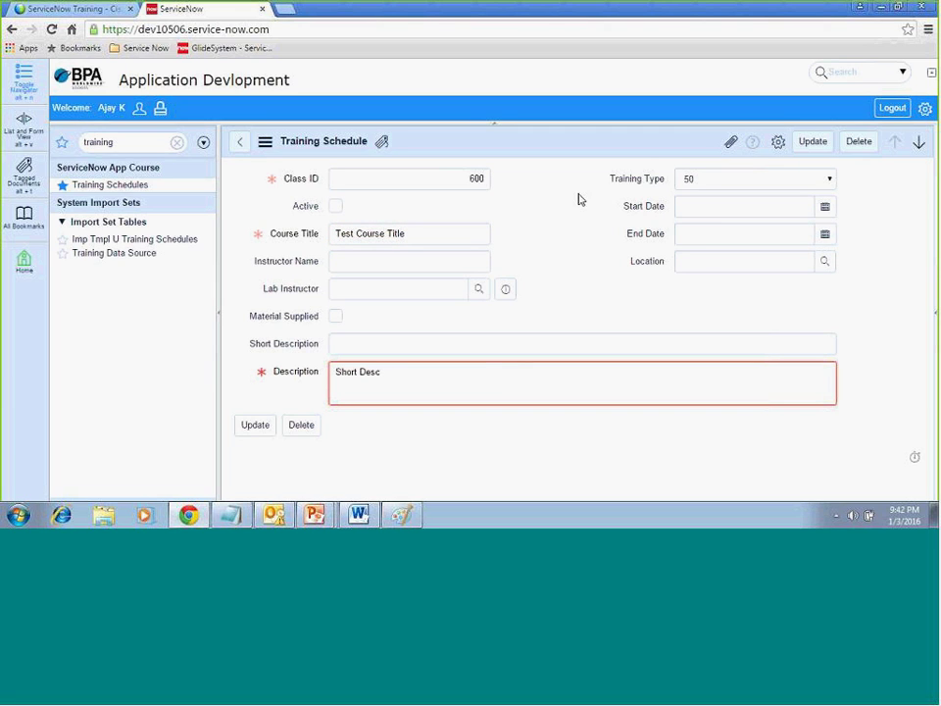
pyautogui.click(255, 425)
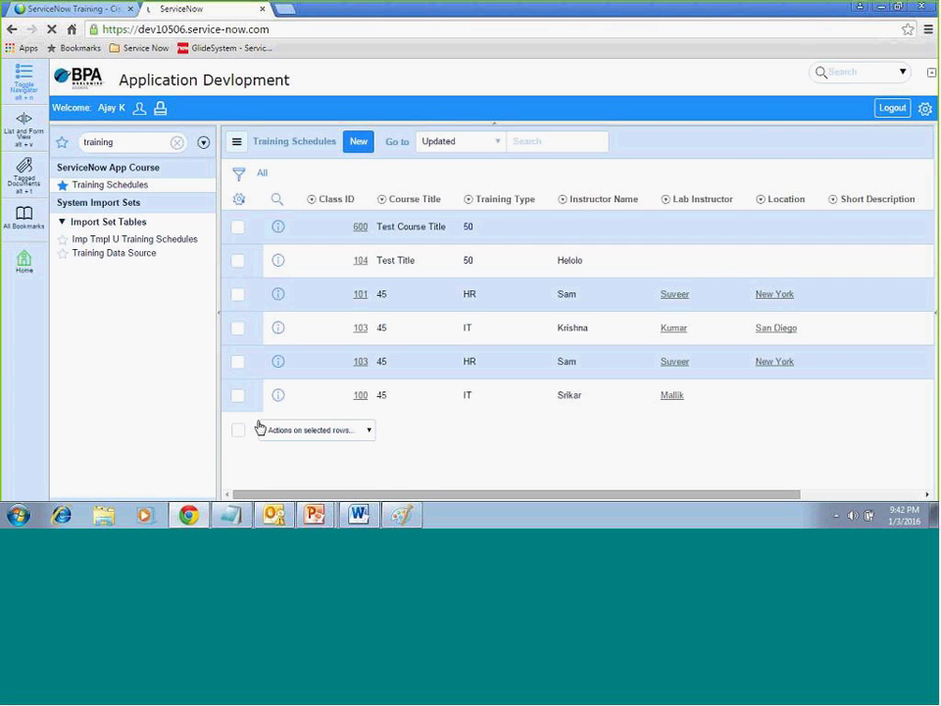
# Step: Start a new Training Schedule record and try to submit it with the mandatory Class ID and Description empty
pyautogui.click(359, 141)
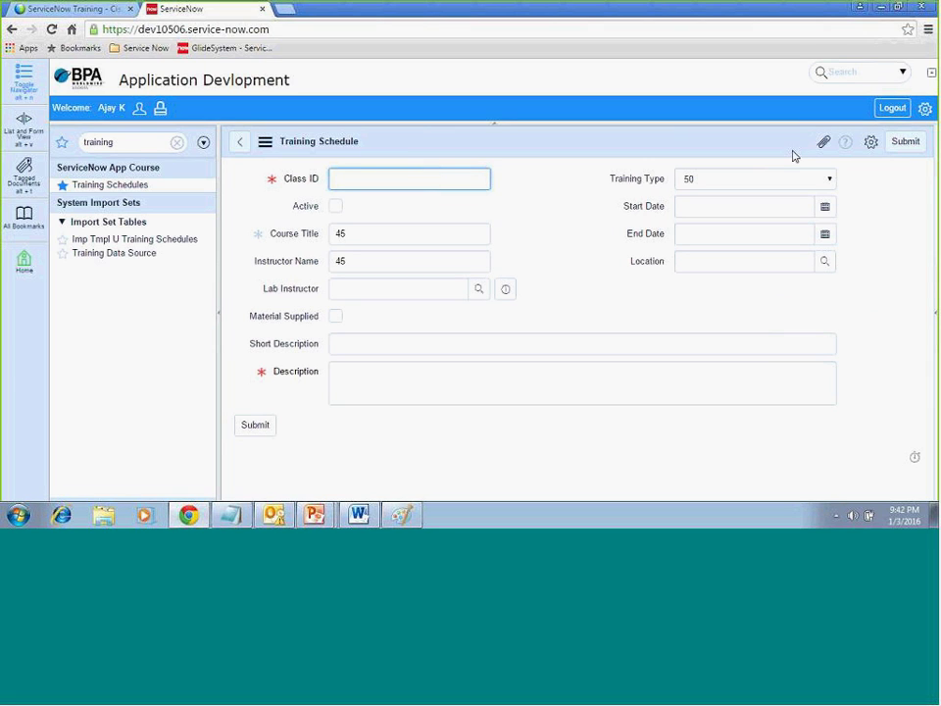
pyautogui.click(902, 145)
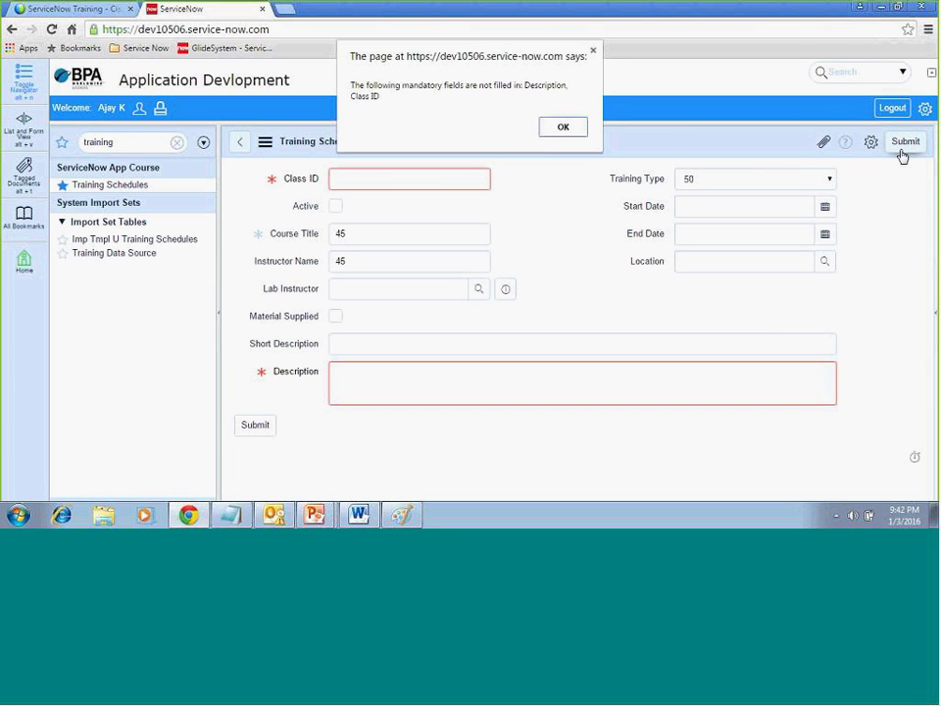
pyautogui.click(580, 129)
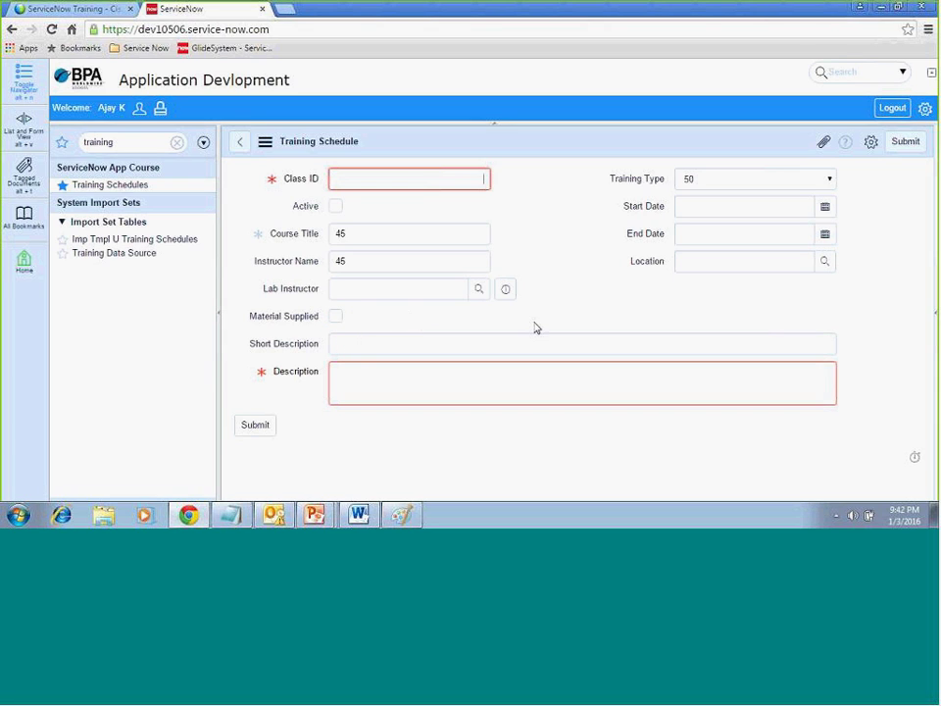
# Step: Enter "ASdas" as the Class ID and "asdfasdf" as the Description, and tick Material Supplied on the new record
pyautogui.click(335, 316)
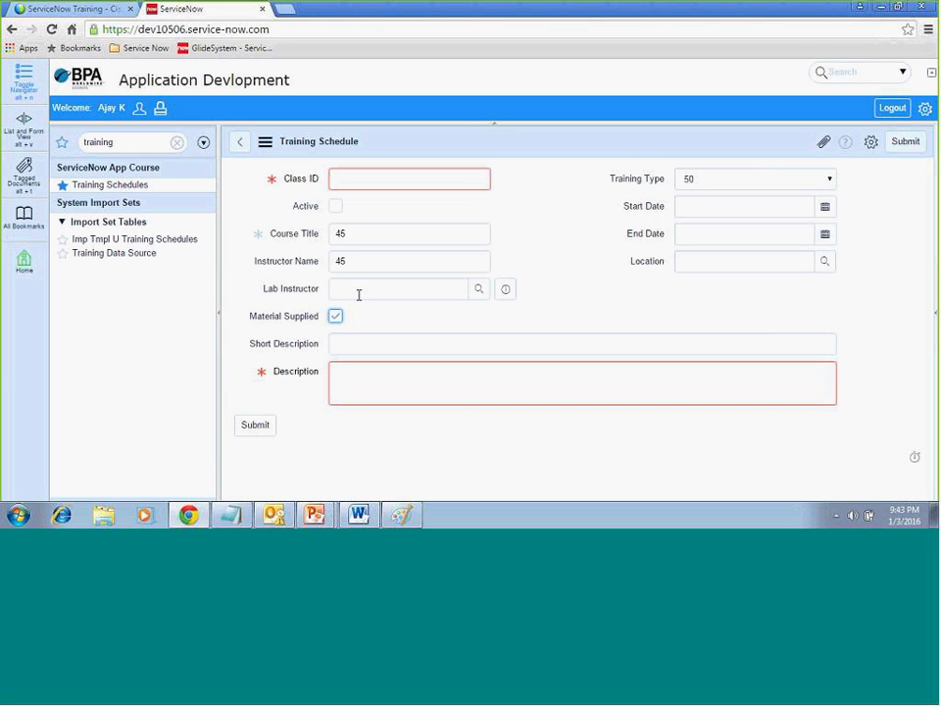
pyautogui.click(334, 317)
pyautogui.click(391, 175)
pyautogui.write('ASdas')
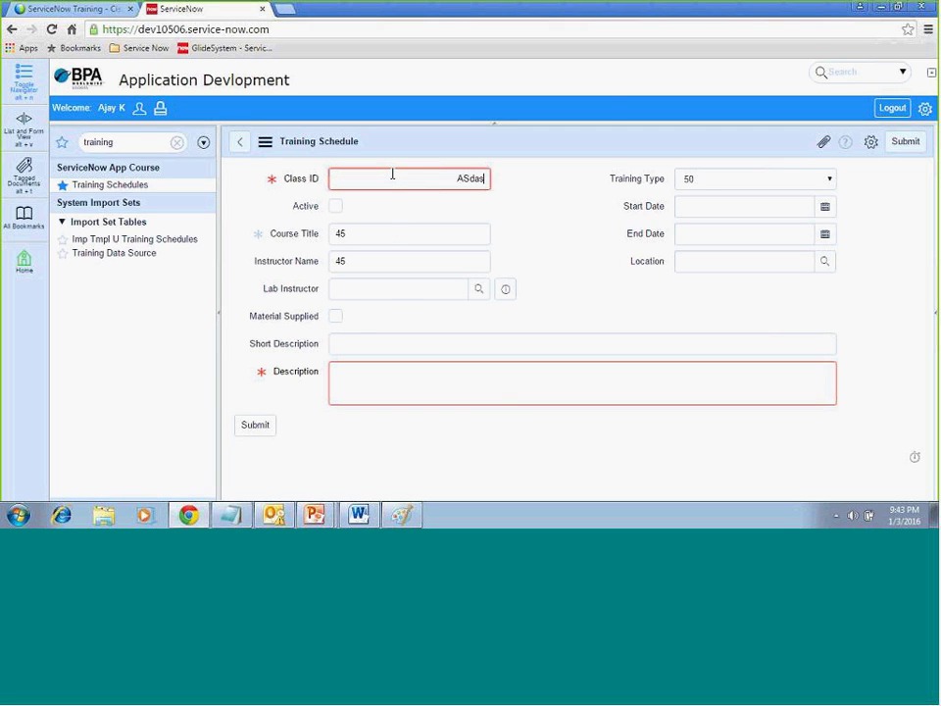
pyautogui.click(372, 371)
pyautogui.write('asdfasdf')
pyautogui.click(556, 296)
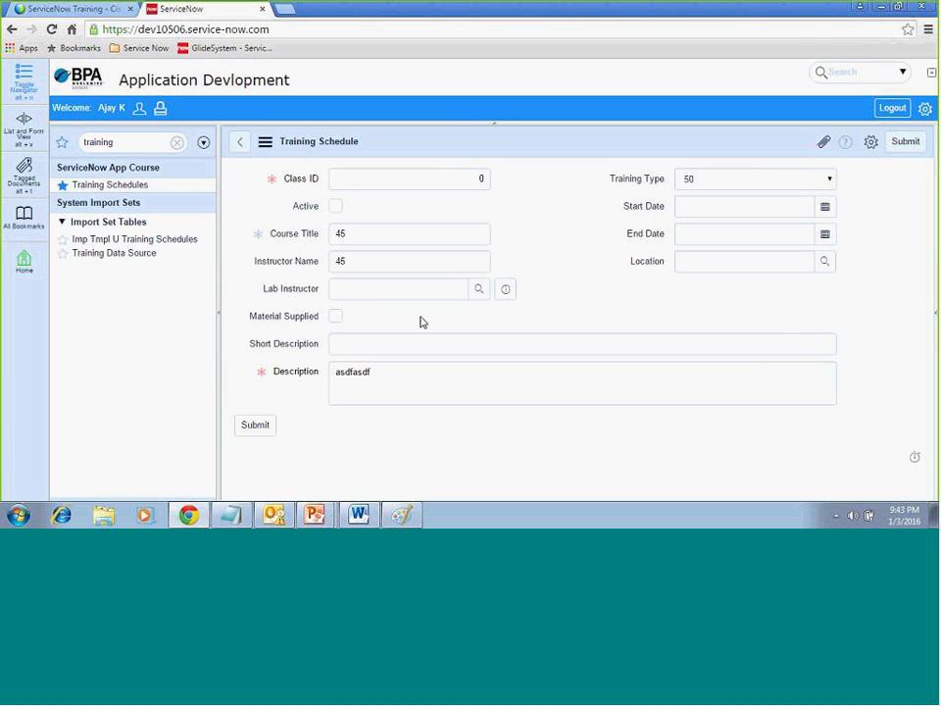
pyautogui.click(336, 317)
# Step: Discard the record's unsaved entries and try to create a "Material Information" string field in the form layout
pyautogui.rightClick(505, 138)
pyautogui.moveTo(555, 163)
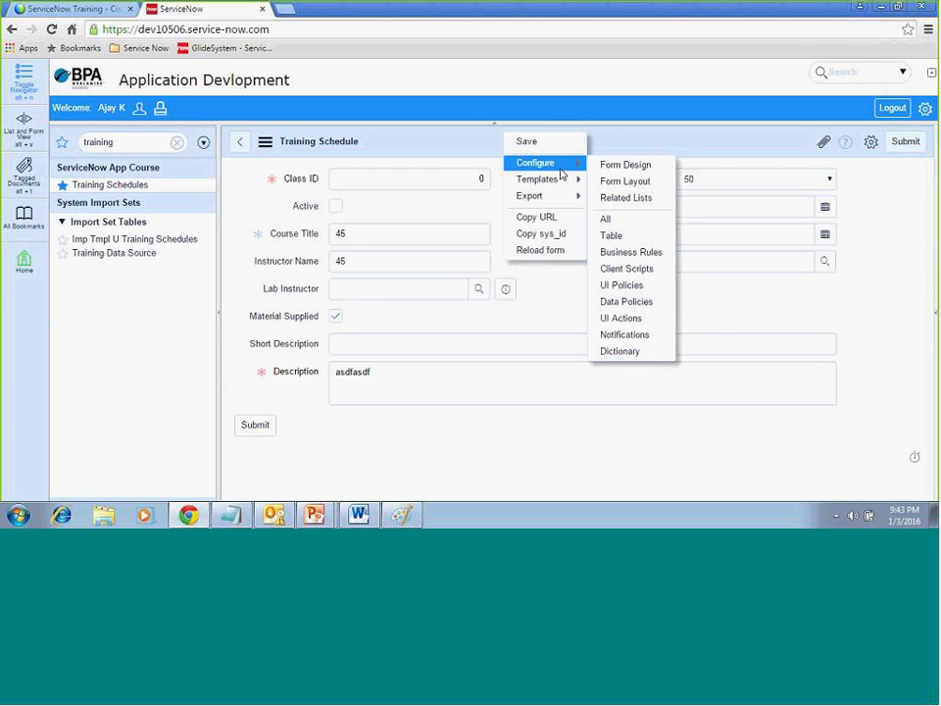
pyautogui.click(631, 186)
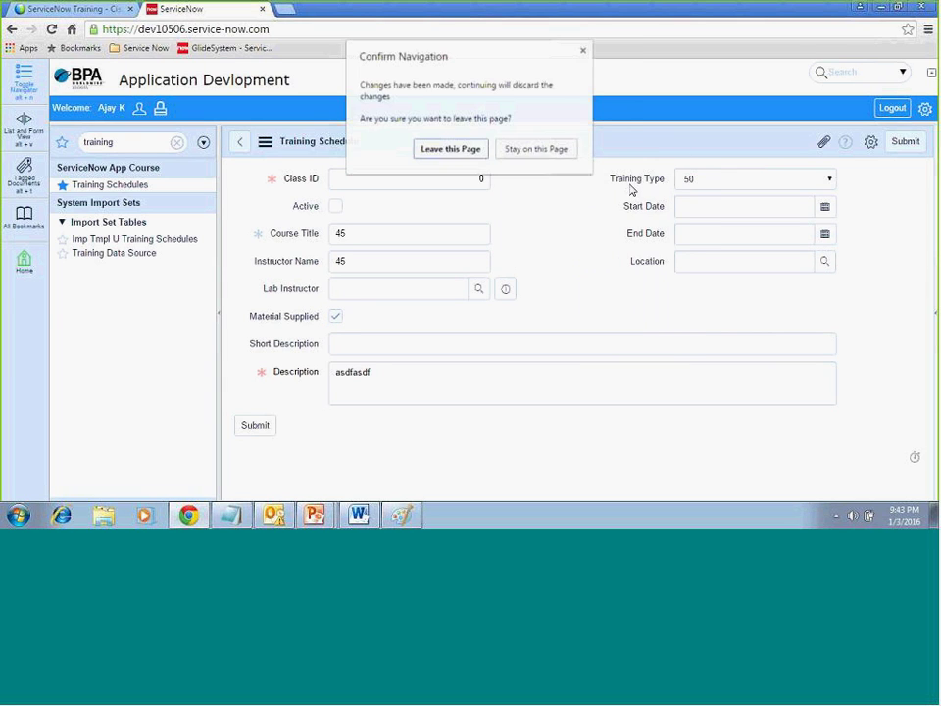
pyautogui.click(462, 150)
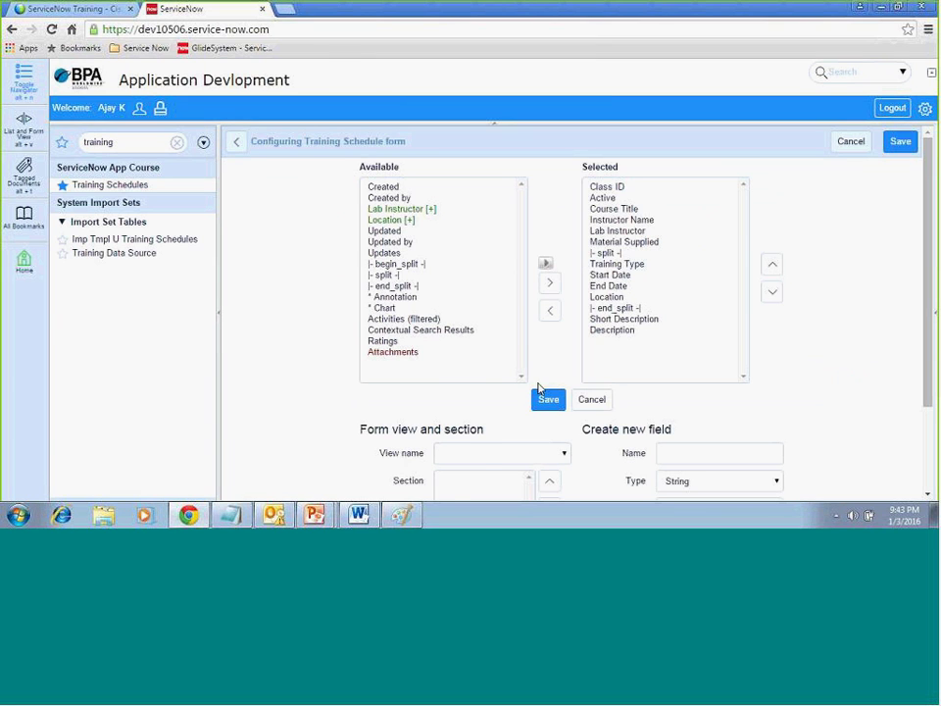
pyautogui.click(683, 452)
pyautogui.write('Material')
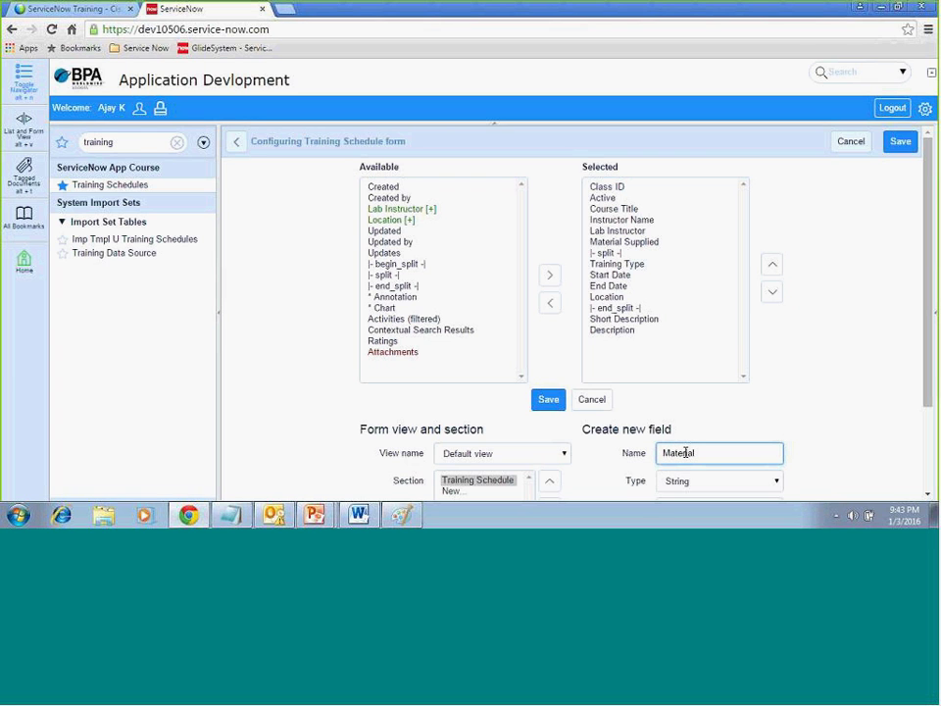
pyautogui.scroll(-1, 931, 400)
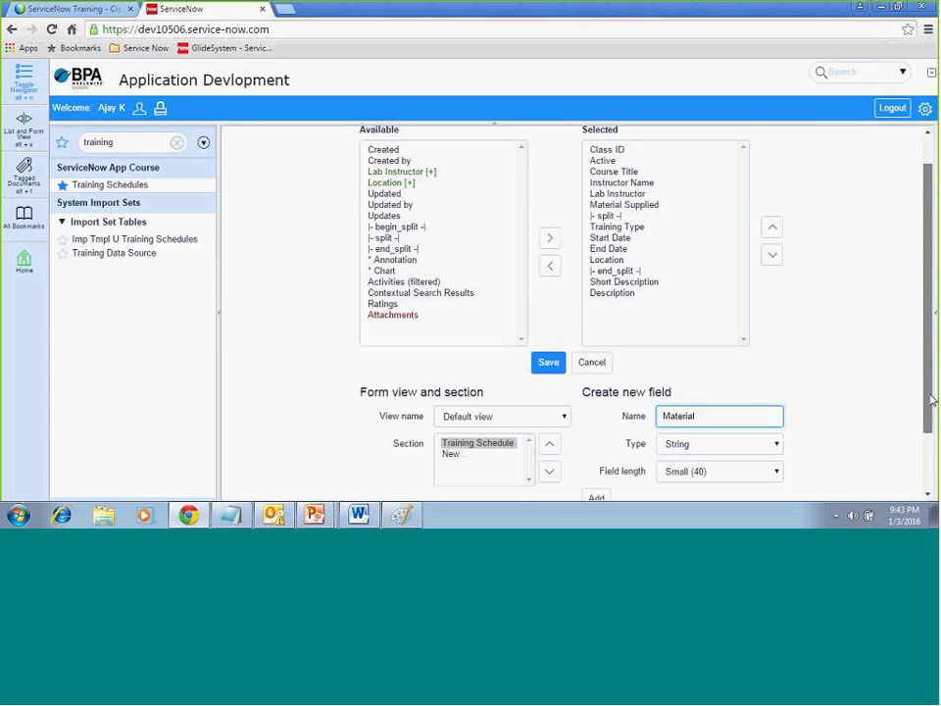
pyautogui.scroll(-1, 931, 399)
pyautogui.write('Information')
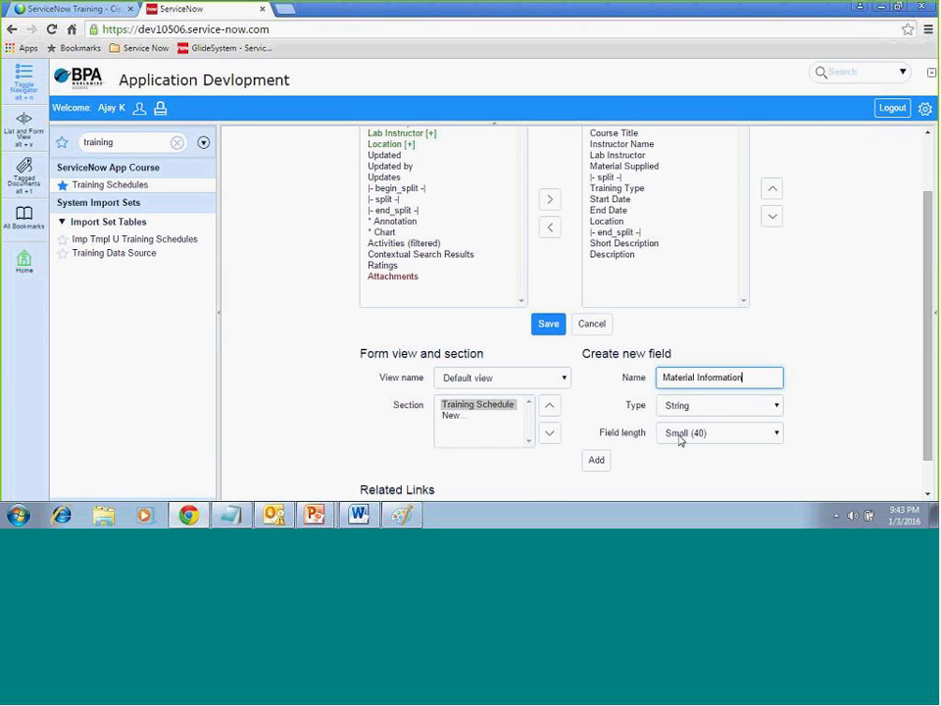
pyautogui.click(549, 325)
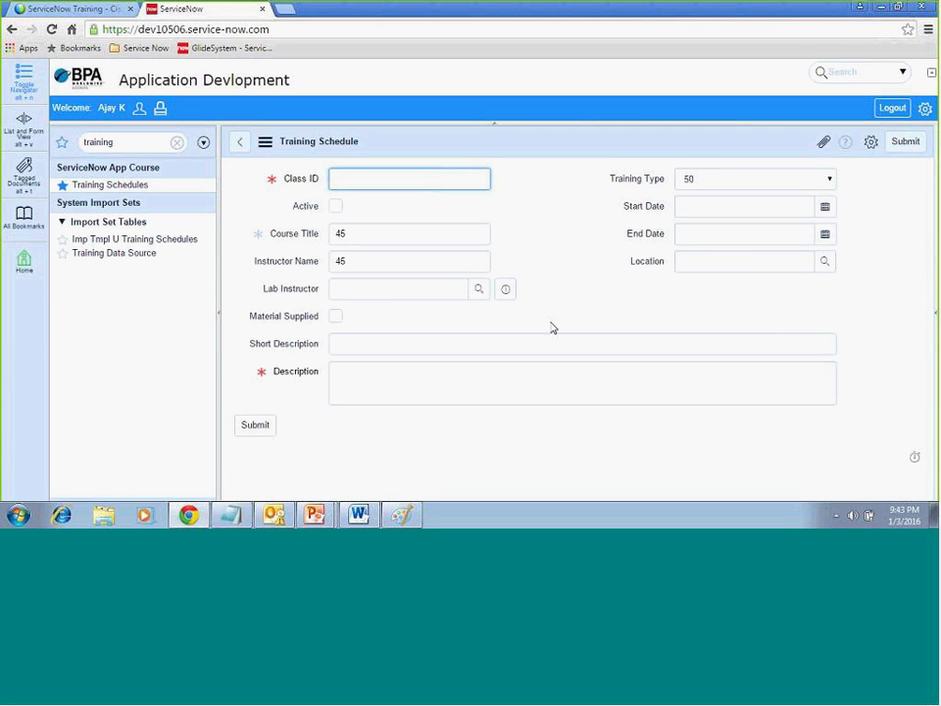
# Step: Add a new String field named "Material Information" with length Small (40) to the Training Schedule form layout
pyautogui.rightClick(526, 146)
pyautogui.moveTo(592, 190)
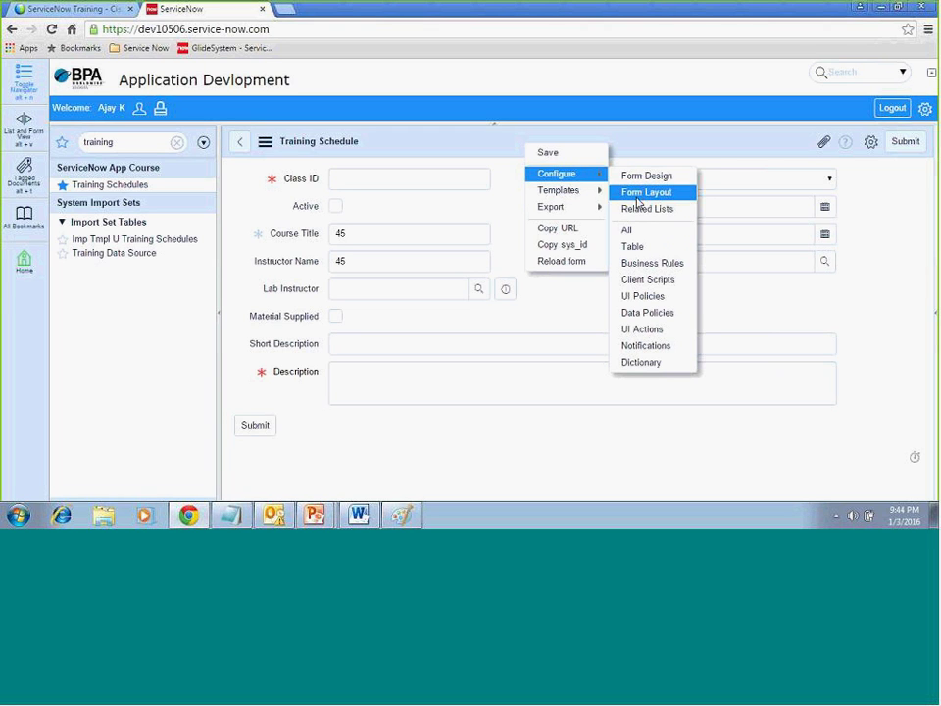
pyautogui.click(639, 194)
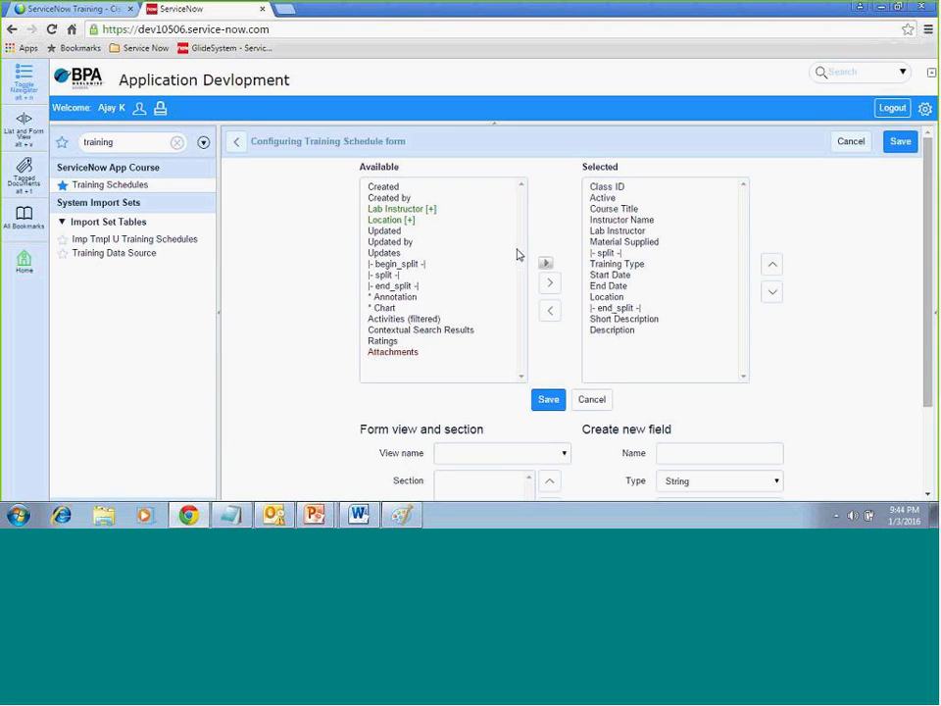
pyautogui.click(679, 452)
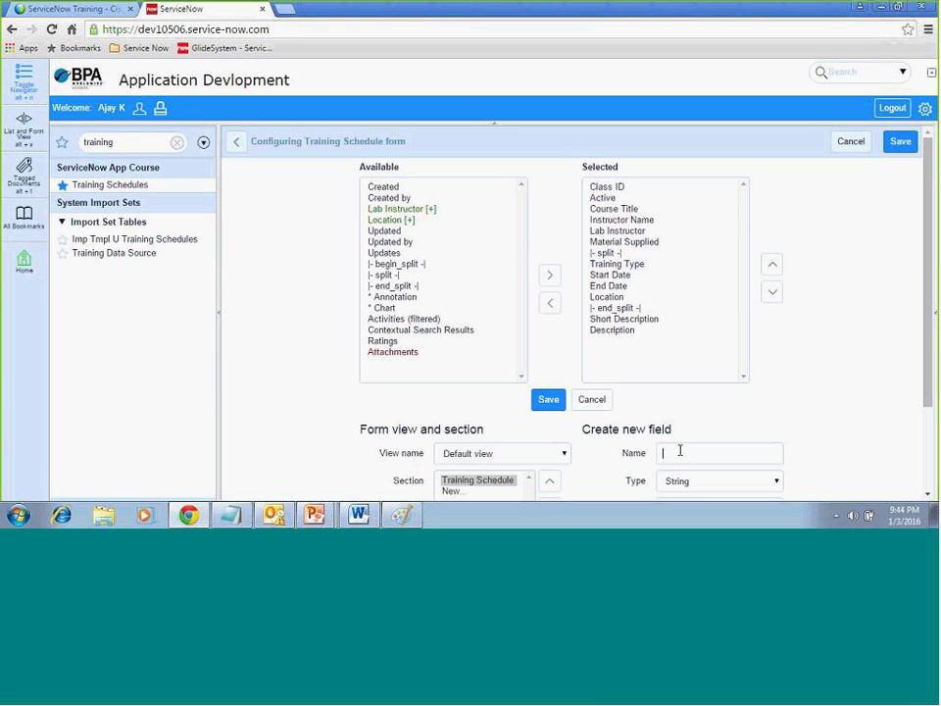
pyautogui.write('Material Information')
pyautogui.moveTo(930, 326); pyautogui.dragTo(930, 404)
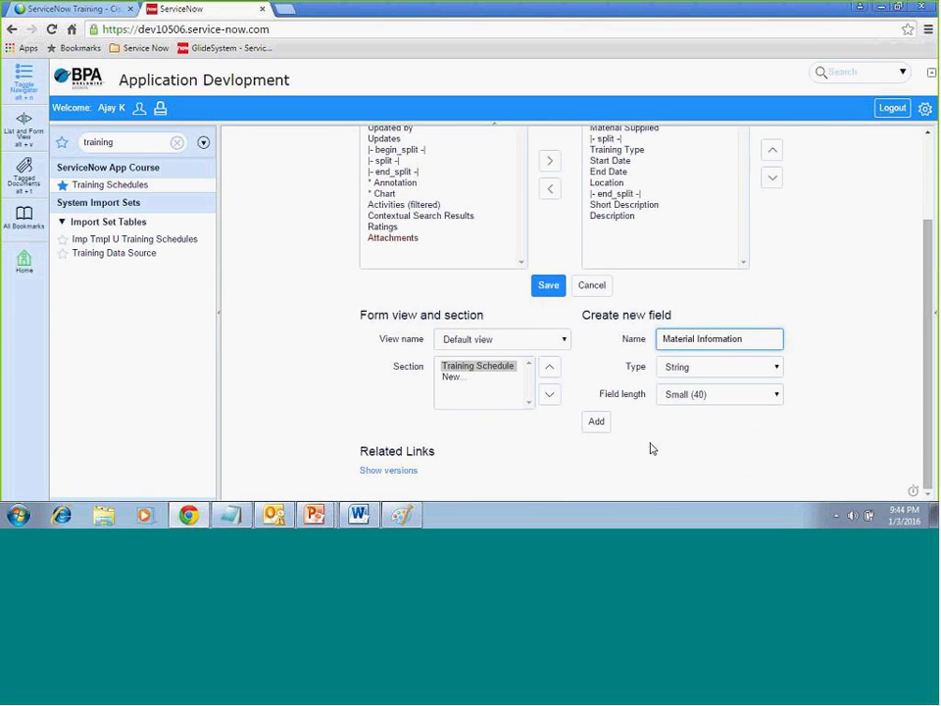
pyautogui.click(598, 423)
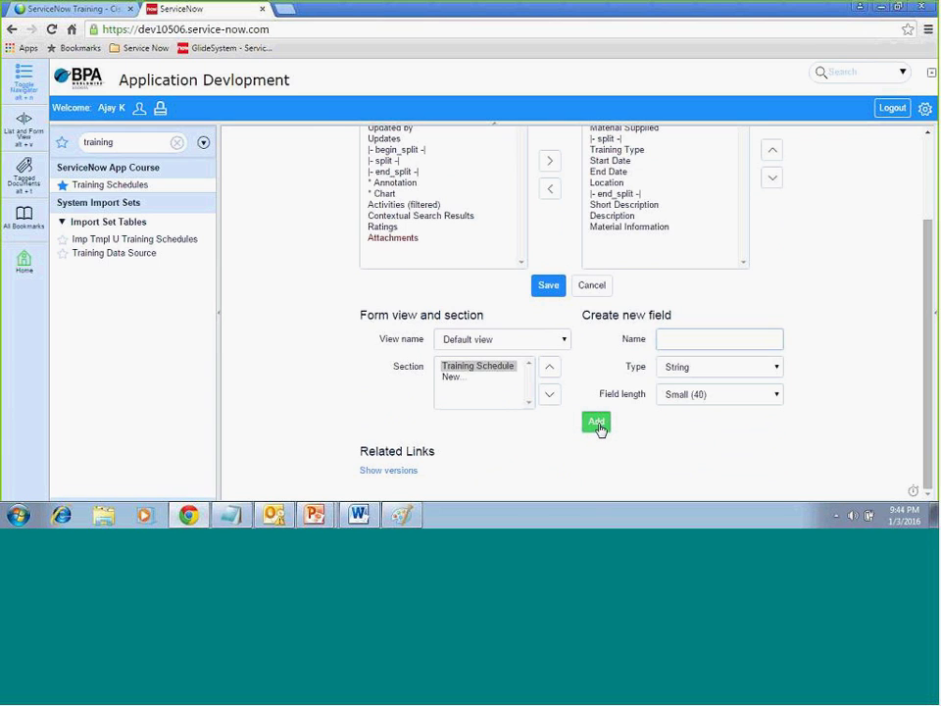
# Step: Position Material Information directly below Material Supplied in the form layout and save the layout
pyautogui.click(656, 227)
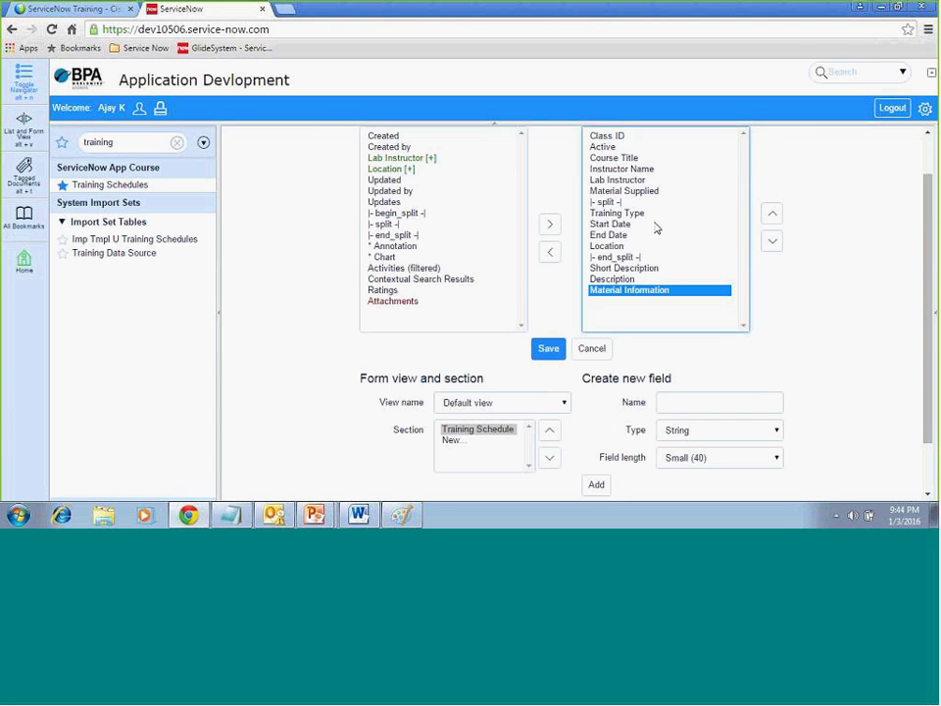
pyautogui.click(771, 216)
pyautogui.click(770, 216)
pyautogui.click(770, 216)
pyautogui.click(771, 216)
pyautogui.click(771, 217)
pyautogui.click(770, 216)
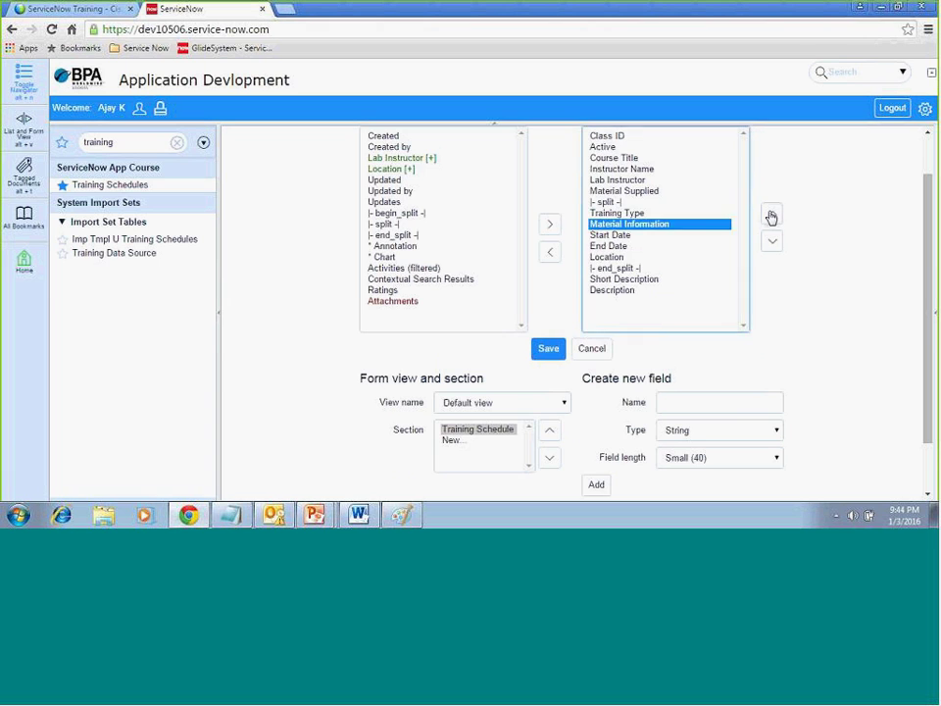
pyautogui.click(770, 216)
pyautogui.click(771, 217)
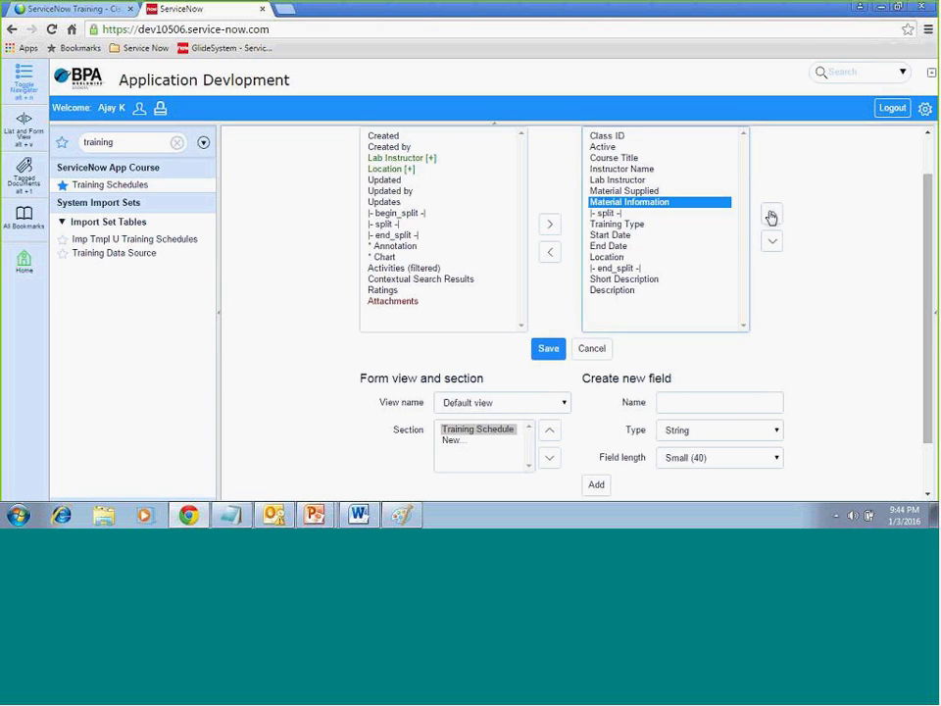
pyautogui.click(549, 348)
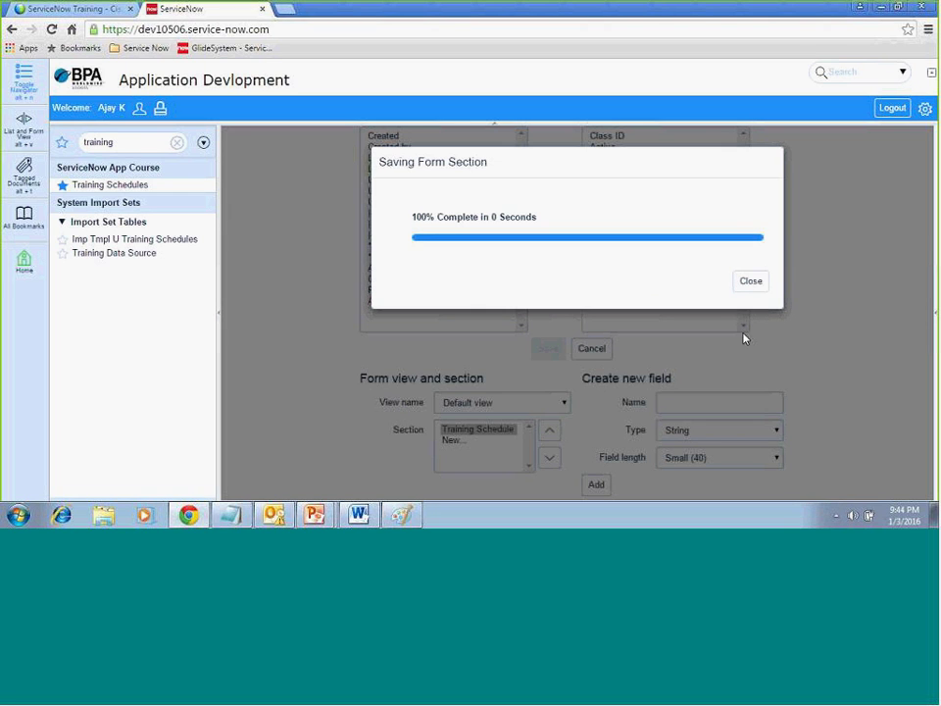
pyautogui.click(753, 284)
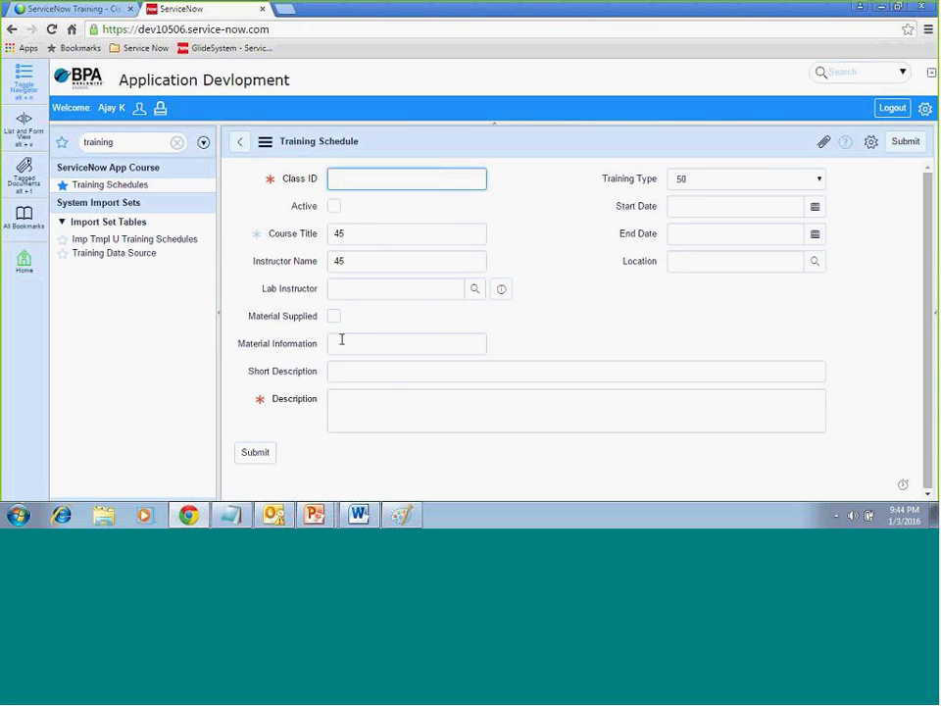
# Step: Toggle Material Supplied on and off to check how the Material Information field behaves
pyautogui.click(341, 342)
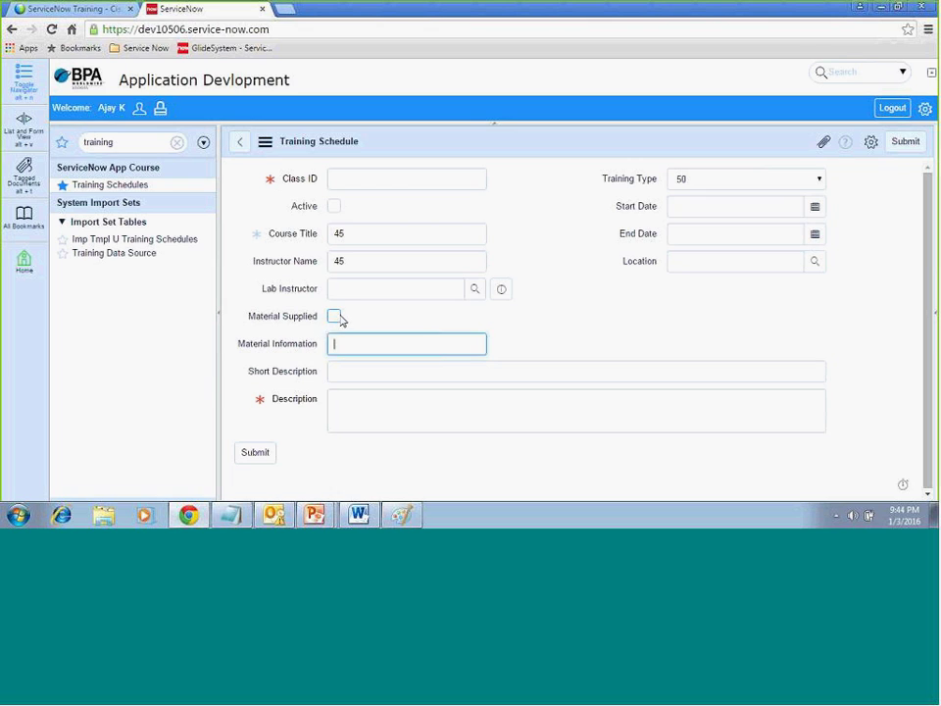
pyautogui.click(334, 317)
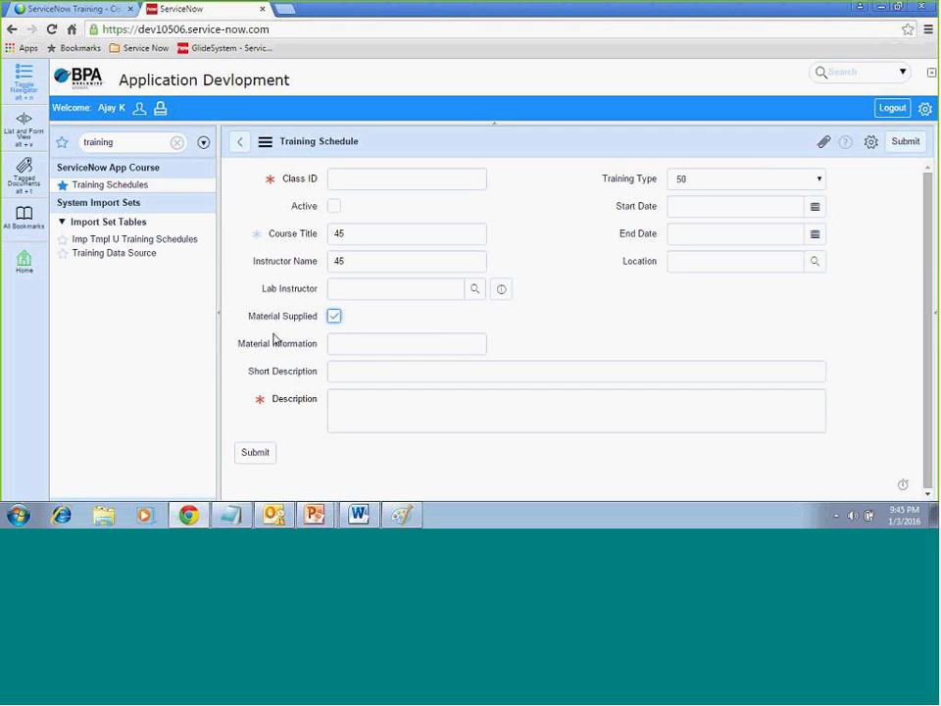
pyautogui.click(335, 317)
# Step: Create a new UI policy for the Training Schedule table with the short description "Manage Material Info"
pyautogui.rightClick(519, 140)
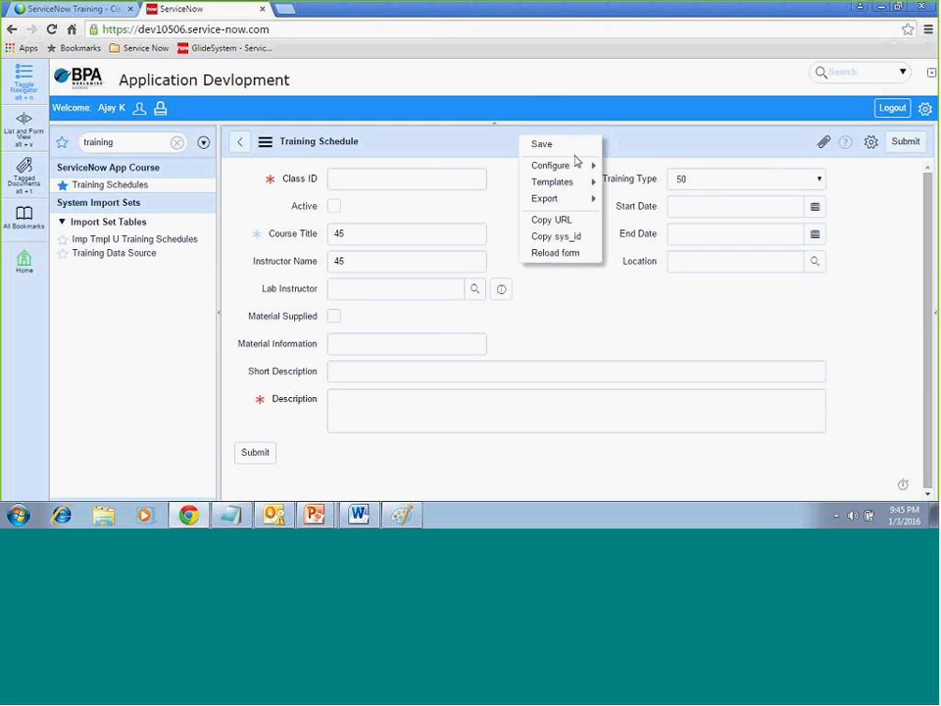
pyautogui.moveTo(578, 165)
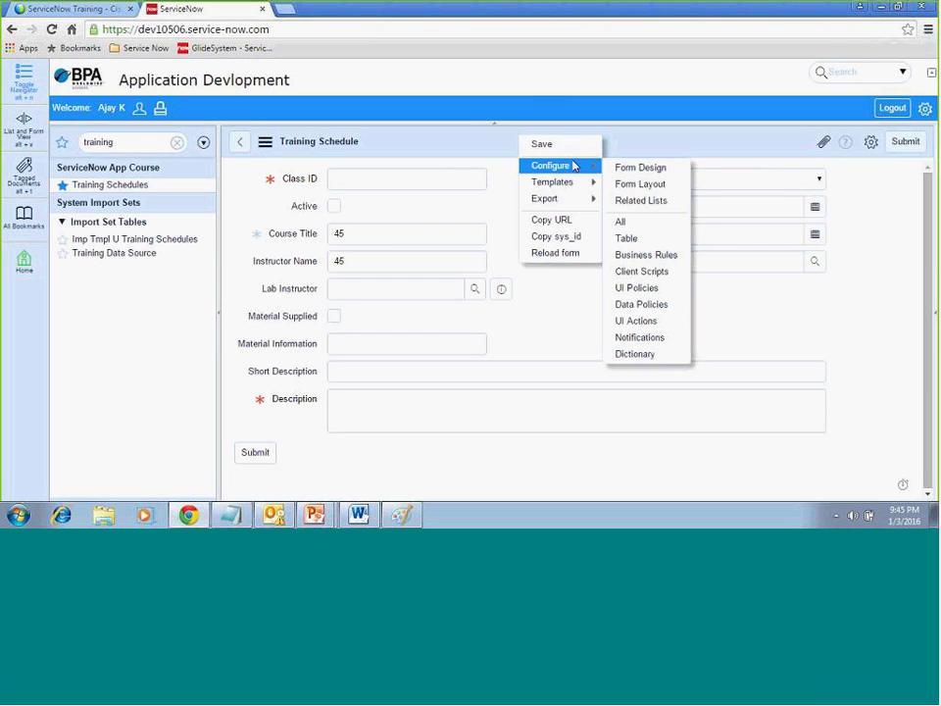
pyautogui.click(637, 288)
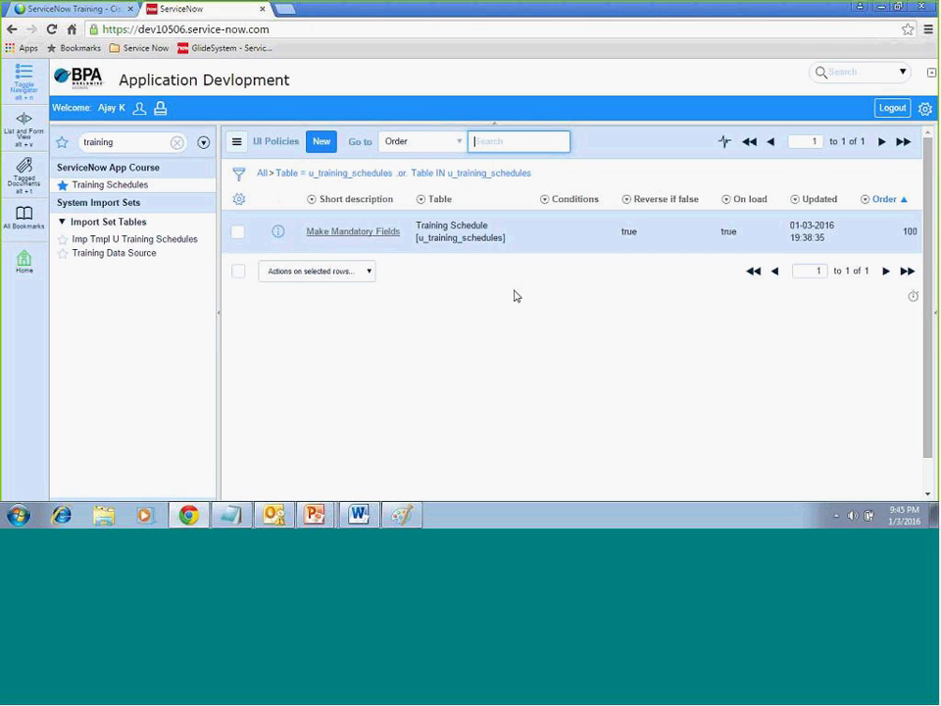
pyautogui.click(378, 235)
pyautogui.click(323, 143)
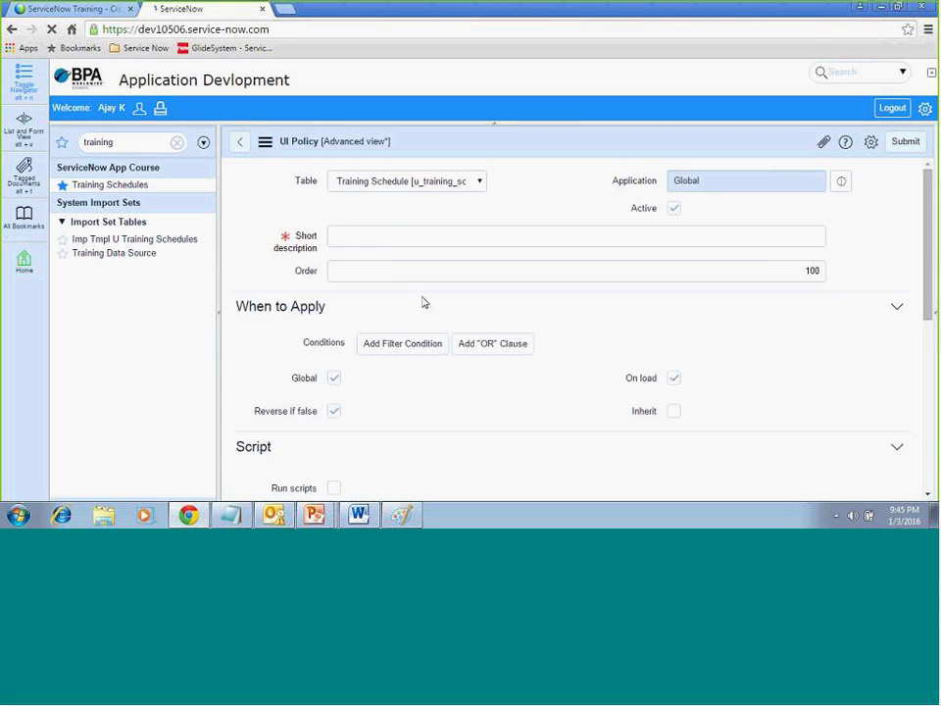
pyautogui.click(350, 349)
pyautogui.write('Mana')
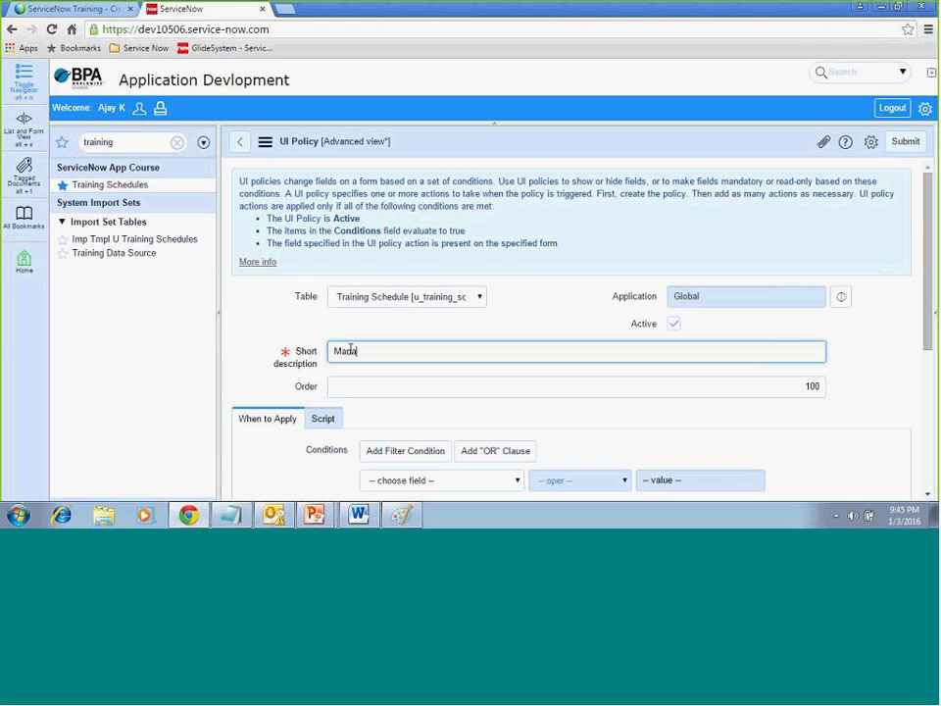
pyautogui.write('ge Material Info')
# Step: Set the policy's condition to Material Supplied is true and save the policy
pyautogui.moveTo(928, 290); pyautogui.dragTo(928, 414)
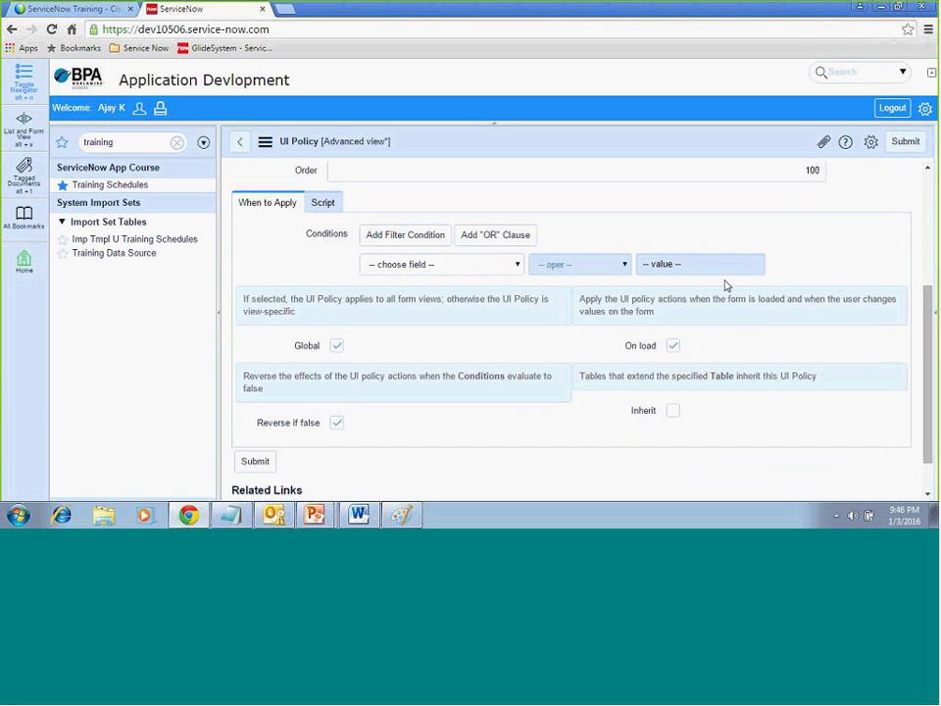
pyautogui.click(455, 266)
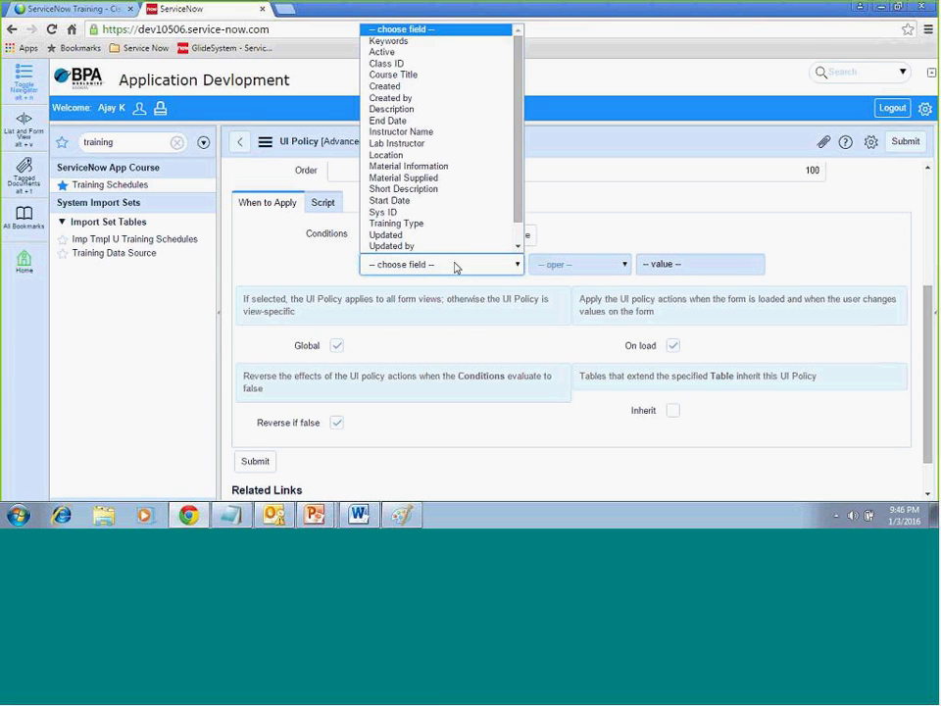
pyautogui.click(439, 179)
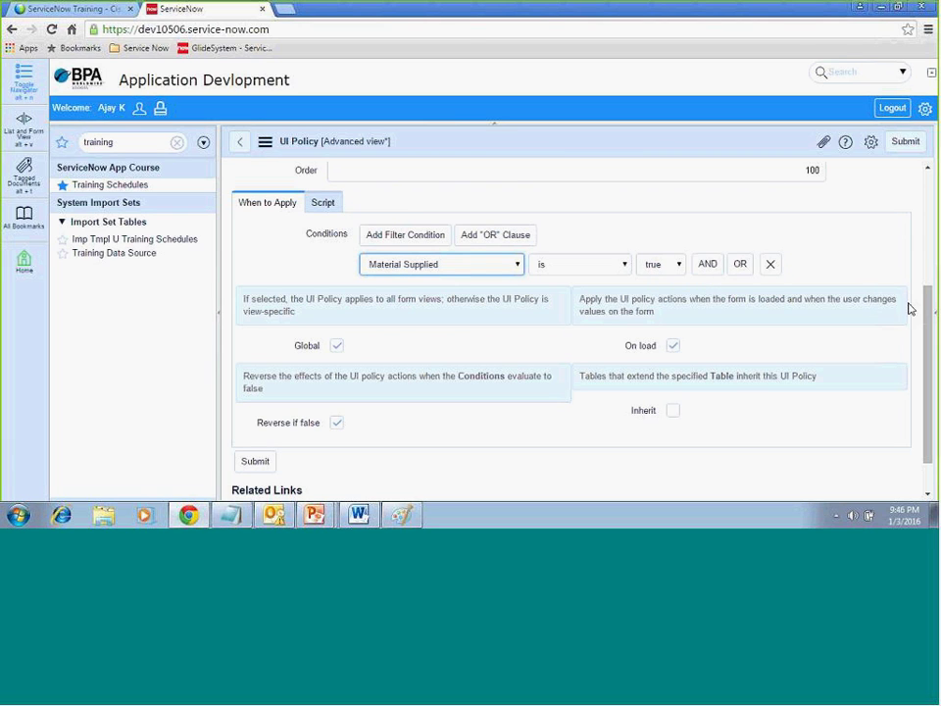
pyautogui.rightClick(562, 146)
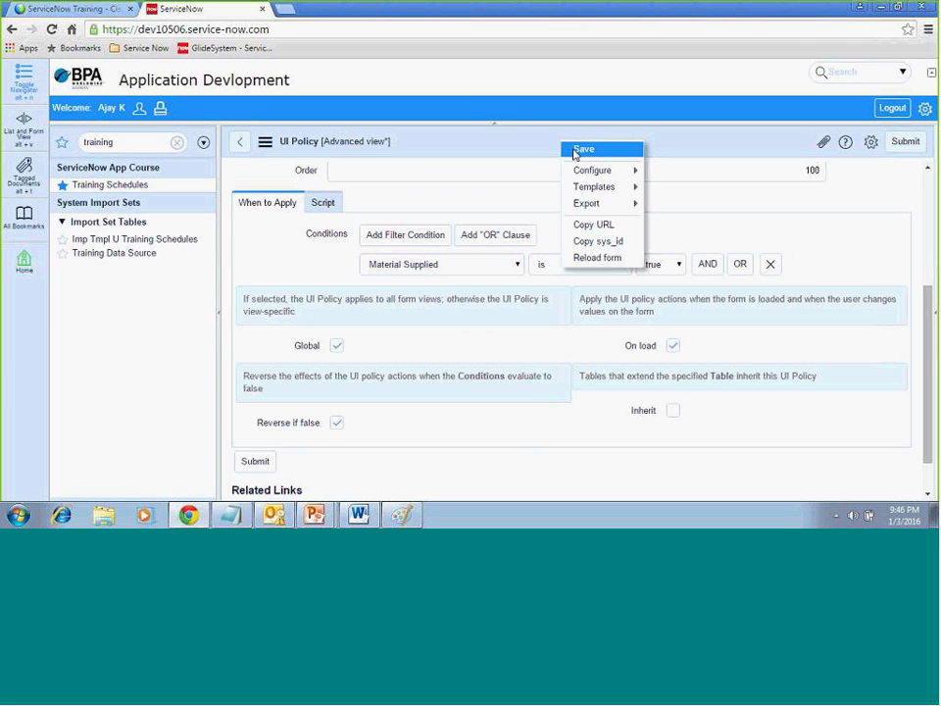
pyautogui.click(573, 150)
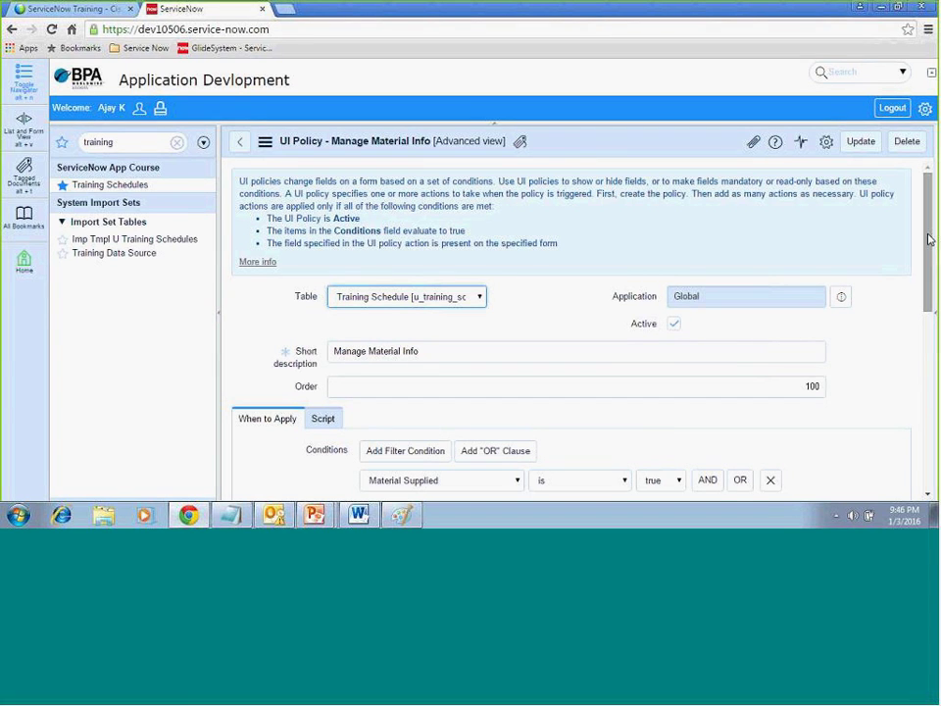
# Step: Add a UI policy action for the Material Information field with Mandatory and Visible set to True, and submit it
pyautogui.moveTo(927, 235); pyautogui.dragTo(924, 336)
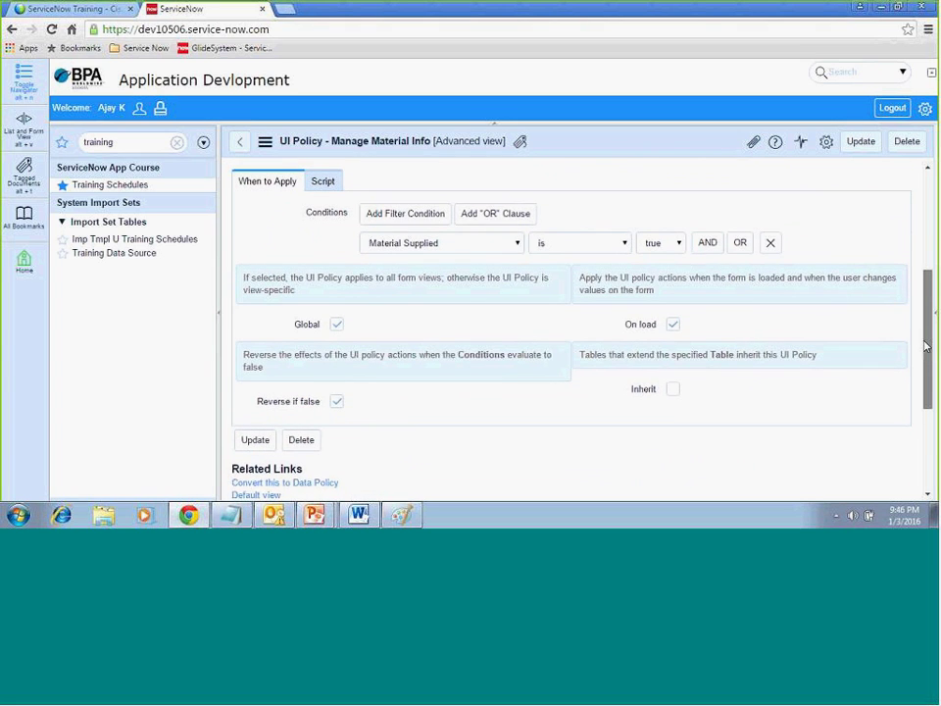
pyautogui.scroll(-2, 696, 257)
pyautogui.click(361, 340)
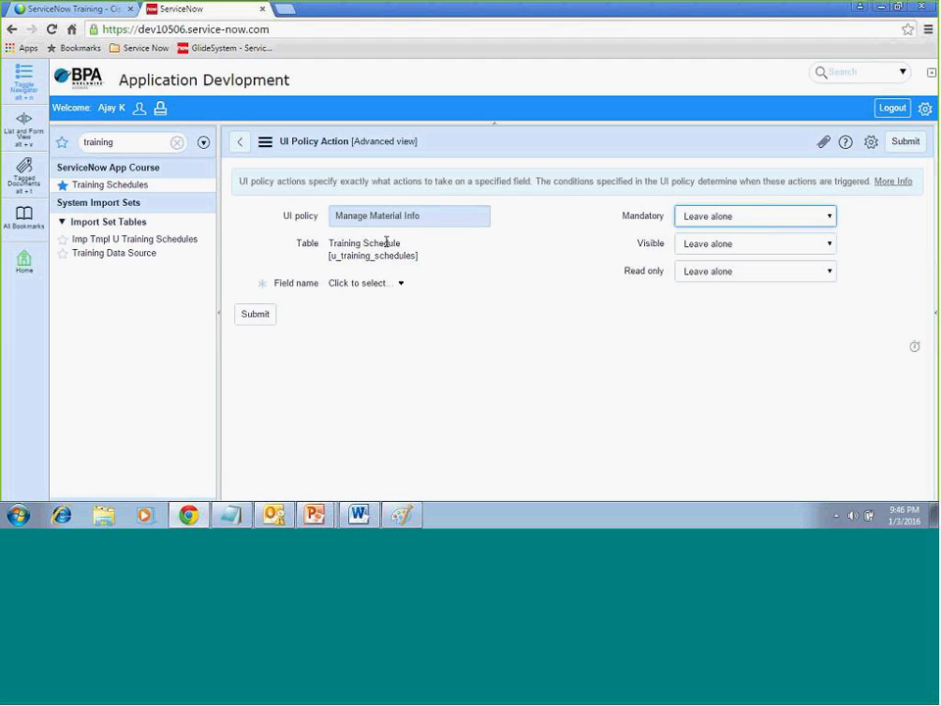
pyautogui.click(372, 285)
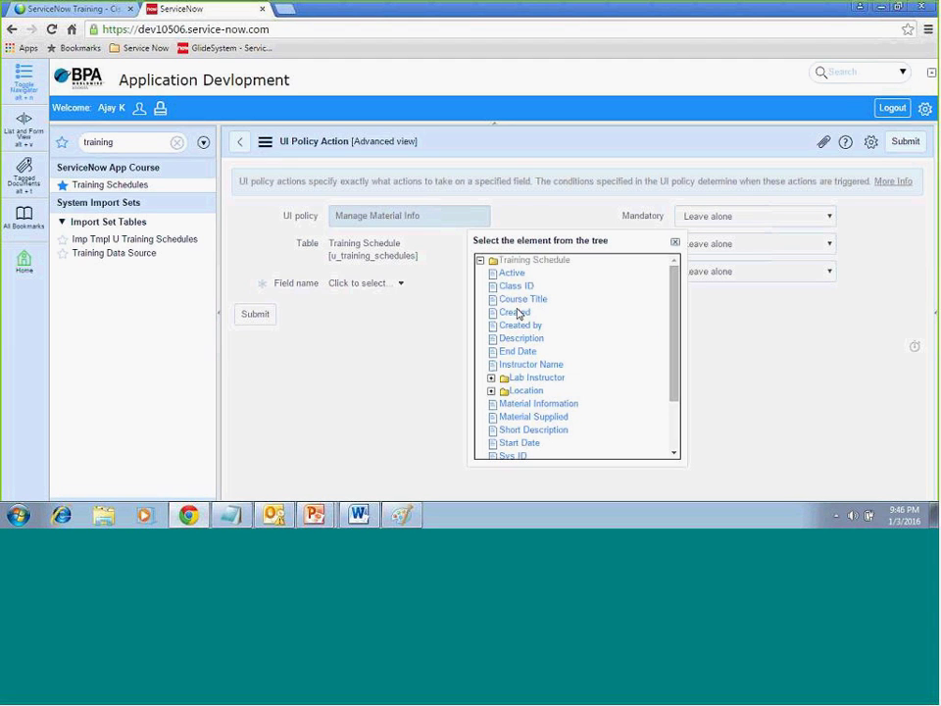
pyautogui.click(555, 404)
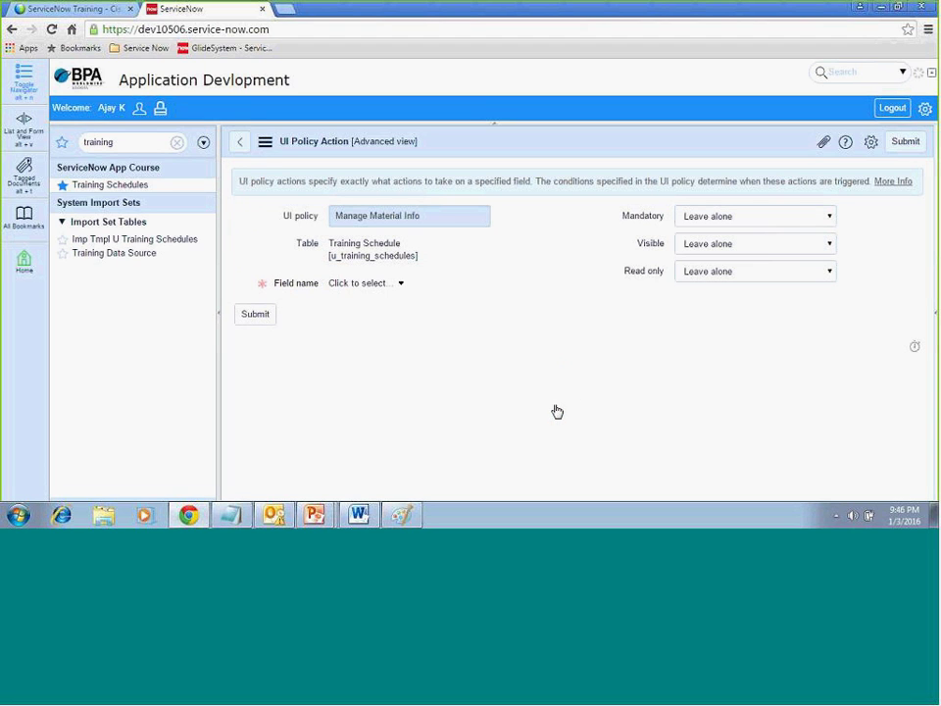
pyautogui.click(730, 221)
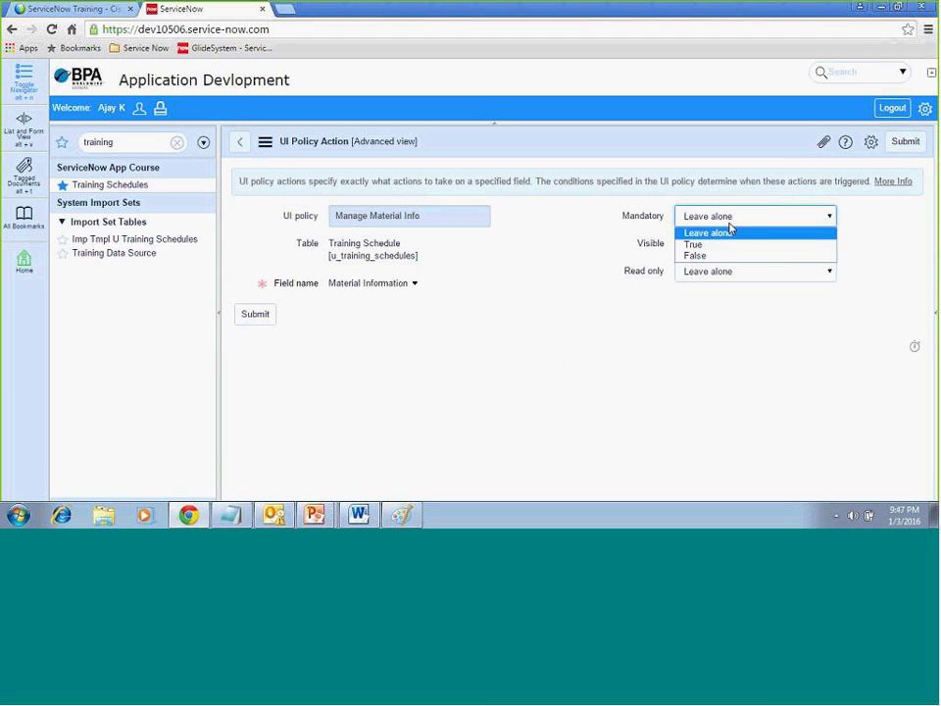
pyautogui.click(714, 245)
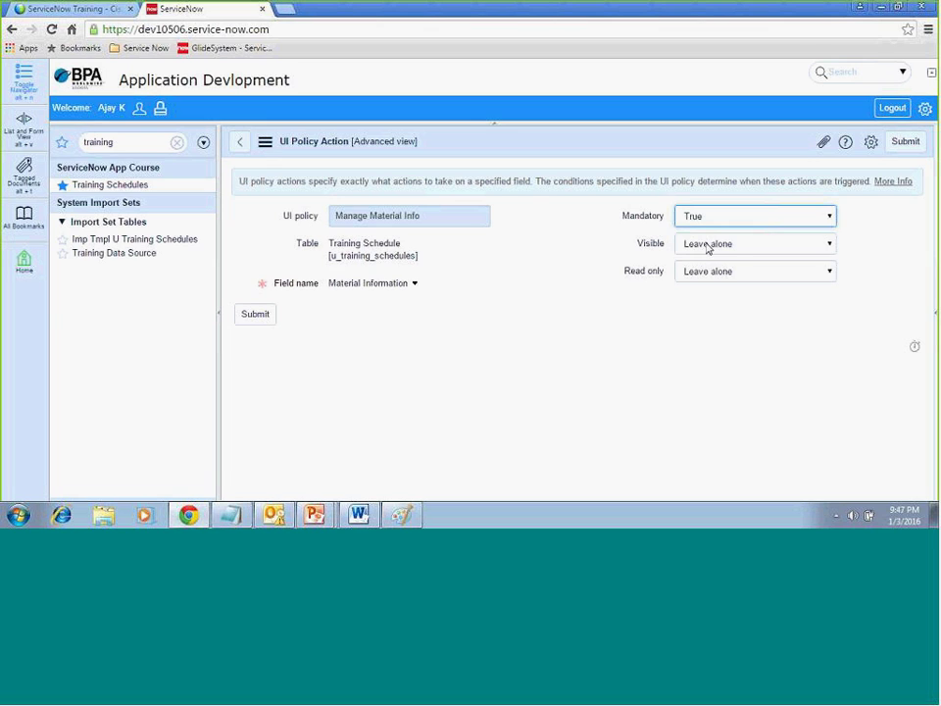
pyautogui.click(707, 246)
pyautogui.click(696, 271)
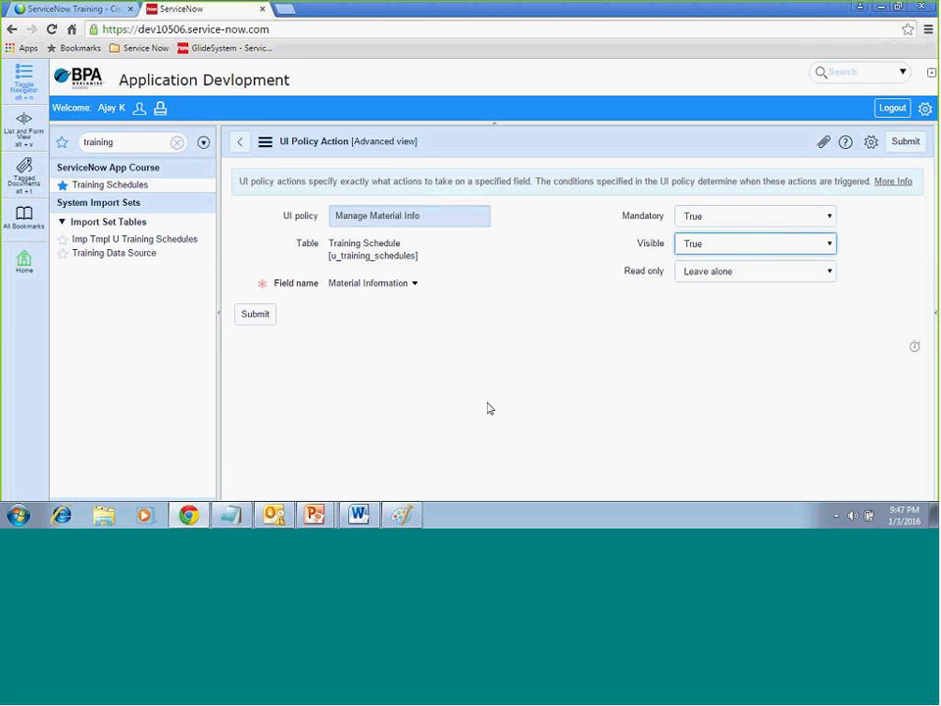
pyautogui.click(260, 321)
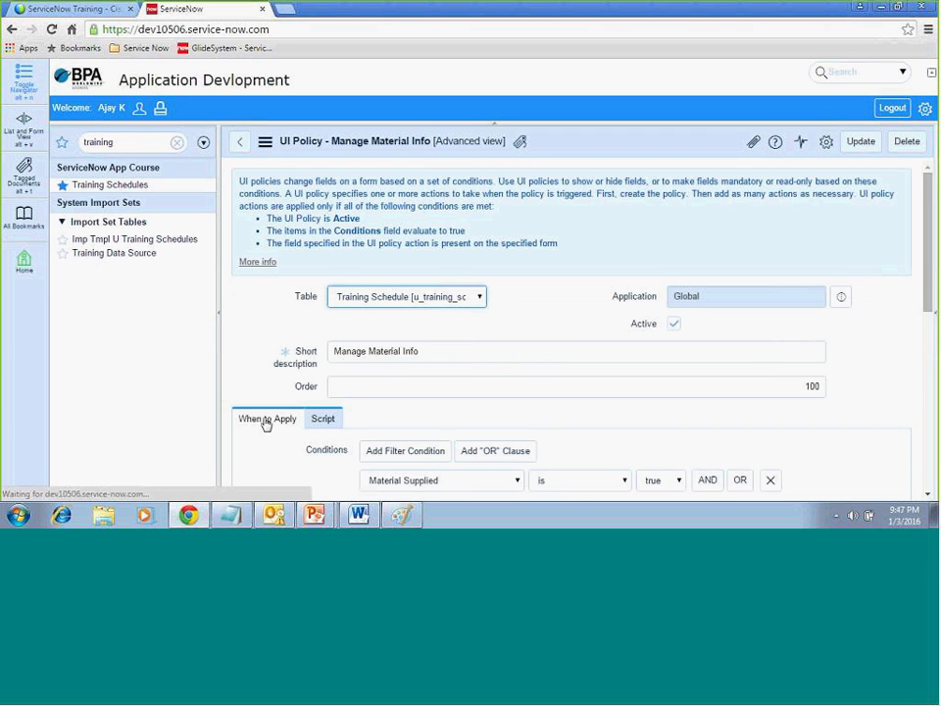
# Step: Review the Reverse if false option of the Manage Material Info policy and update the policy
pyautogui.moveTo(925, 292); pyautogui.dragTo(925, 410)
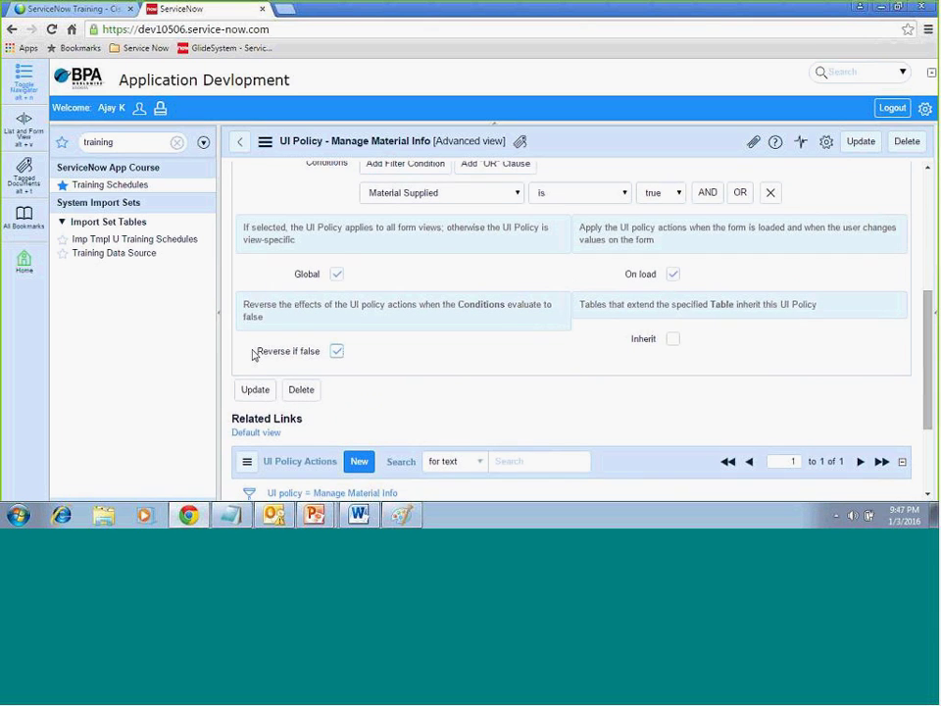
pyautogui.moveTo(258, 353); pyautogui.dragTo(322, 363)
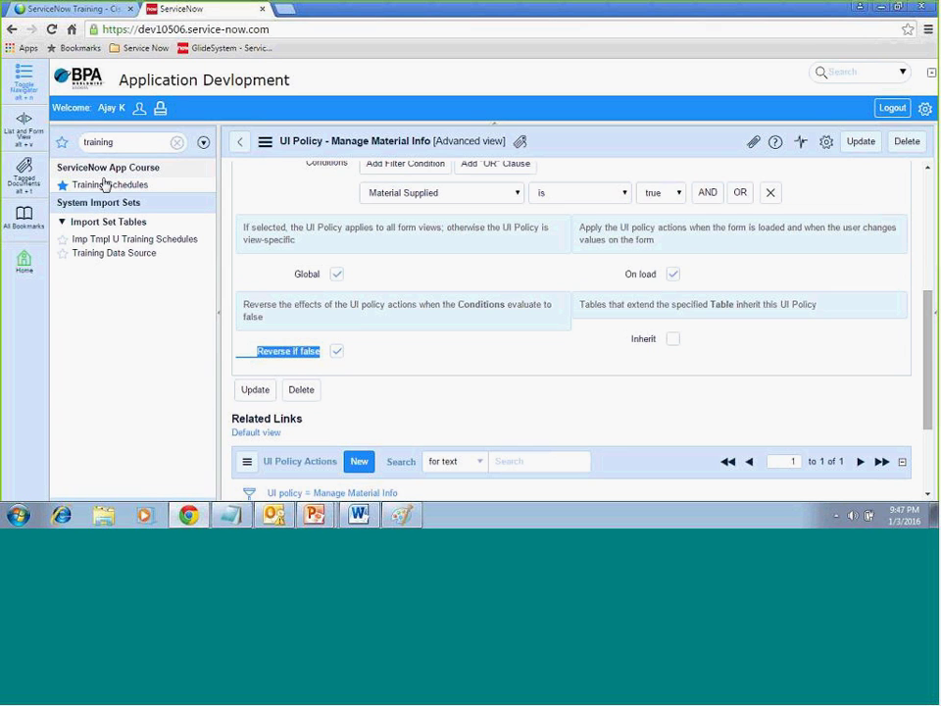
pyautogui.click(858, 142)
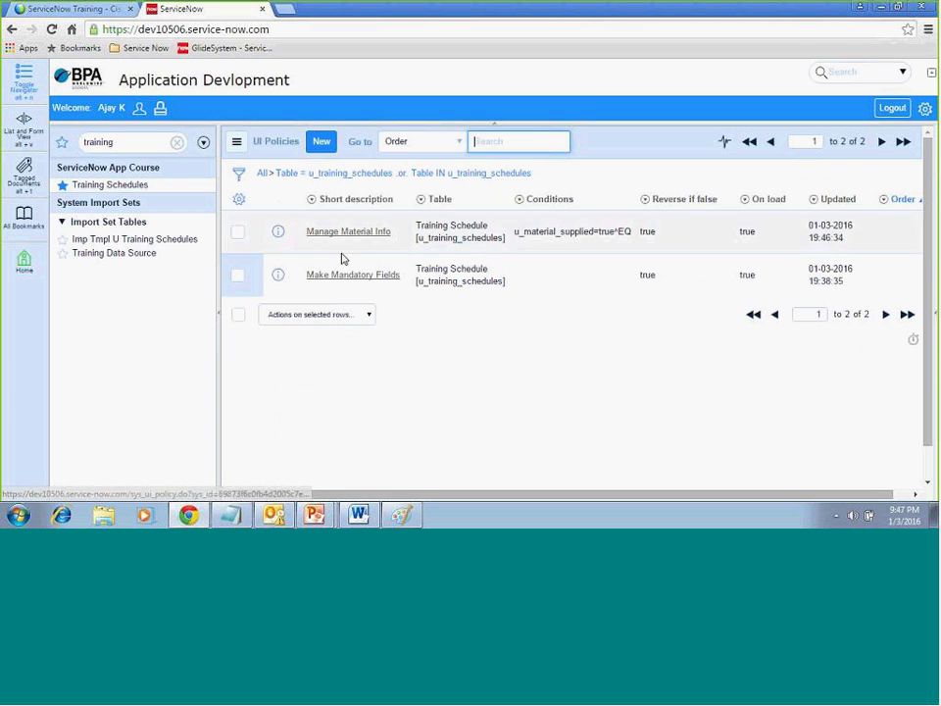
# Step: Open the "Test Course Title" training schedule and toggle Material Supplied repeatedly to test the Material Information field's visibility and mandatory state
pyautogui.click(112, 187)
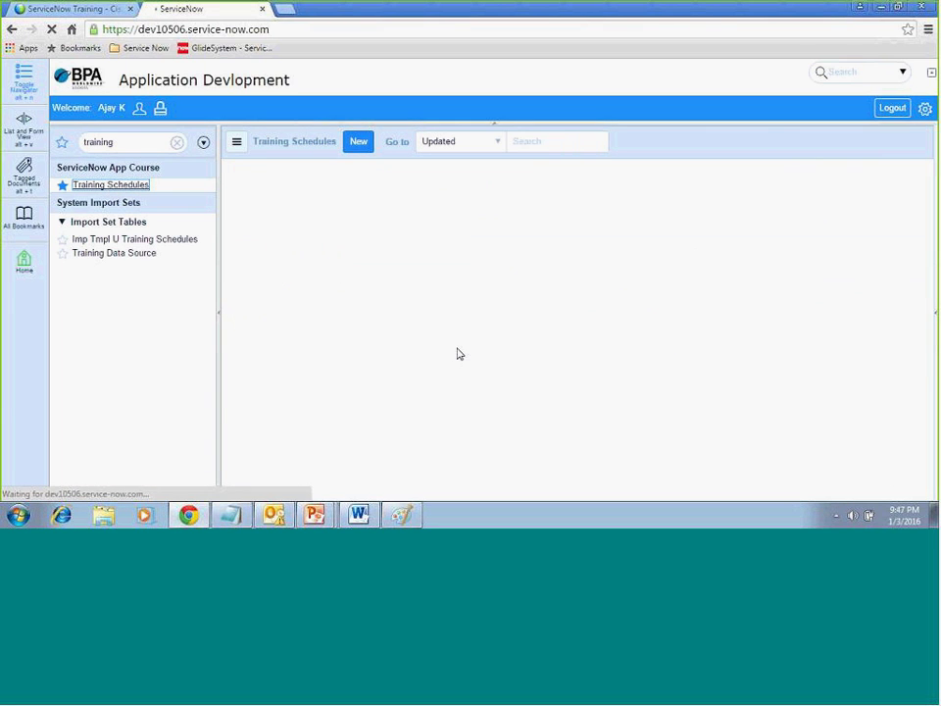
pyautogui.click(360, 227)
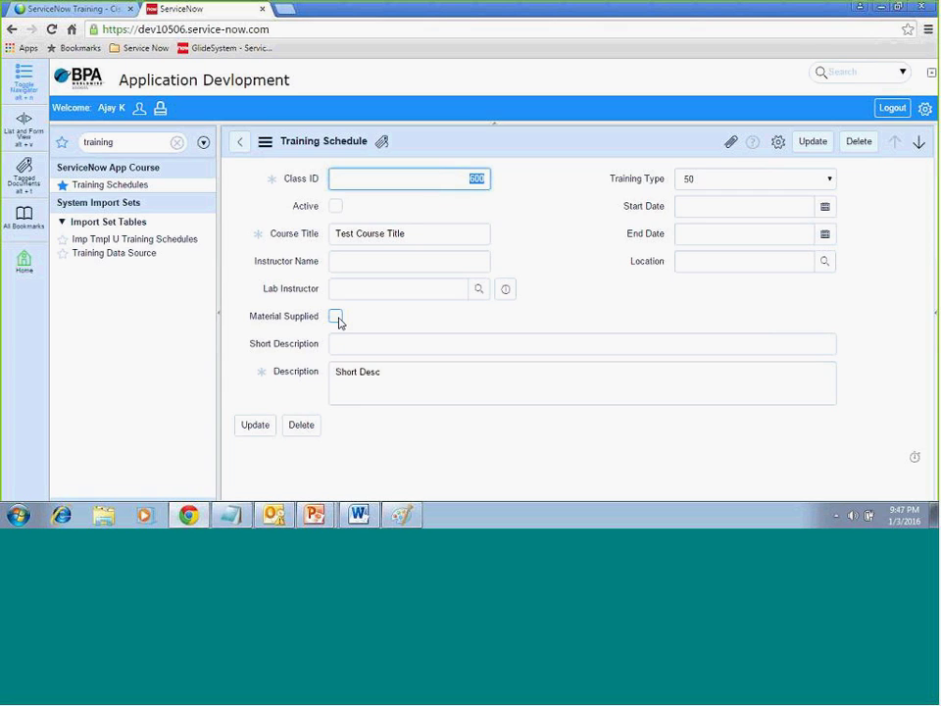
pyautogui.click(335, 317)
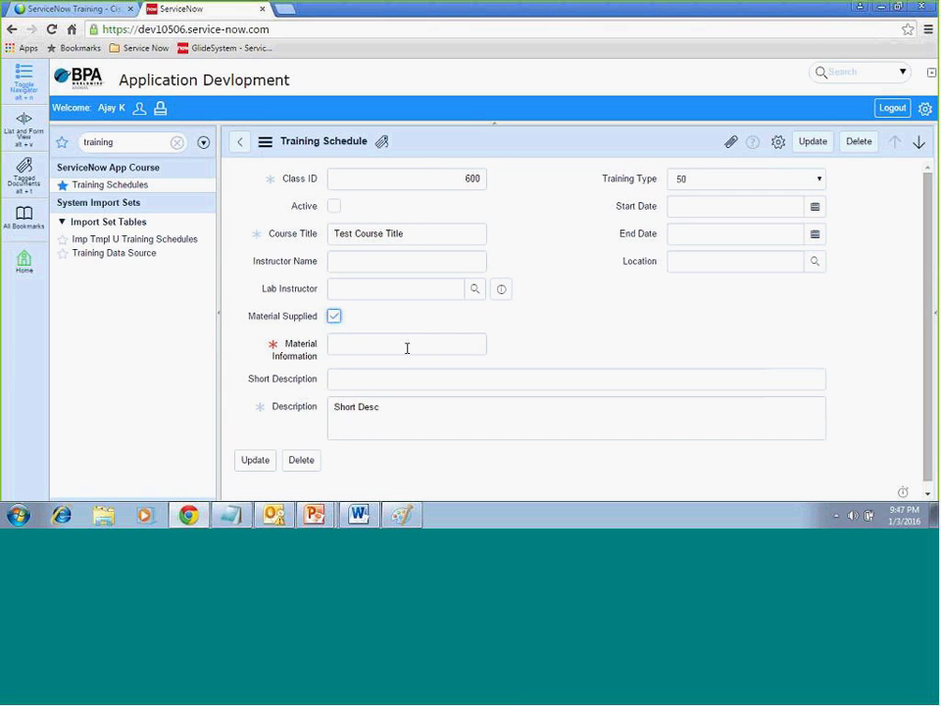
pyautogui.click(277, 344)
pyautogui.click(333, 320)
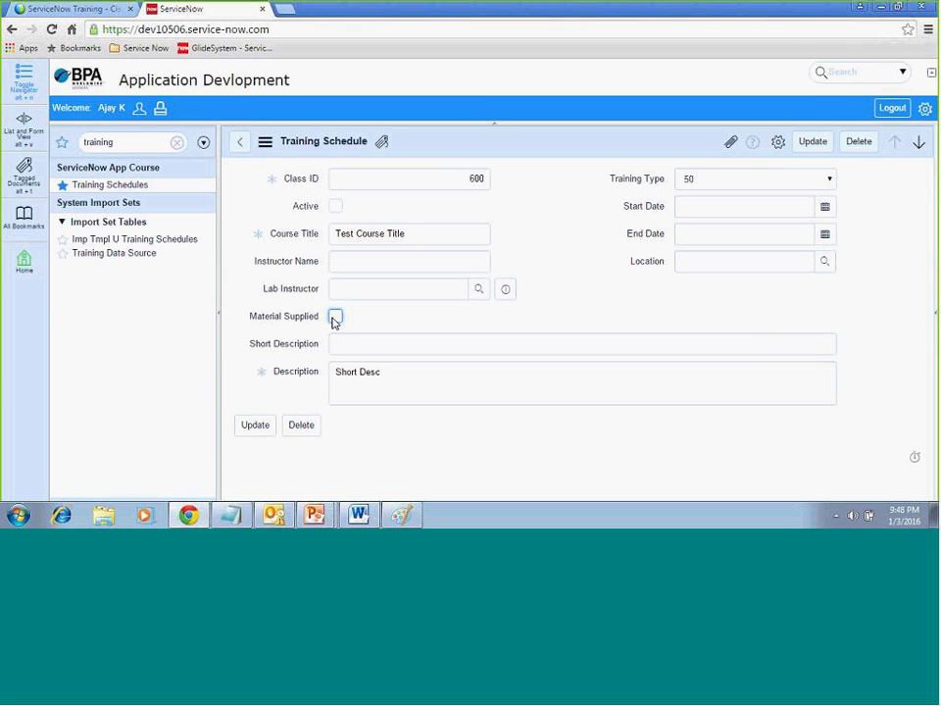
pyautogui.click(334, 317)
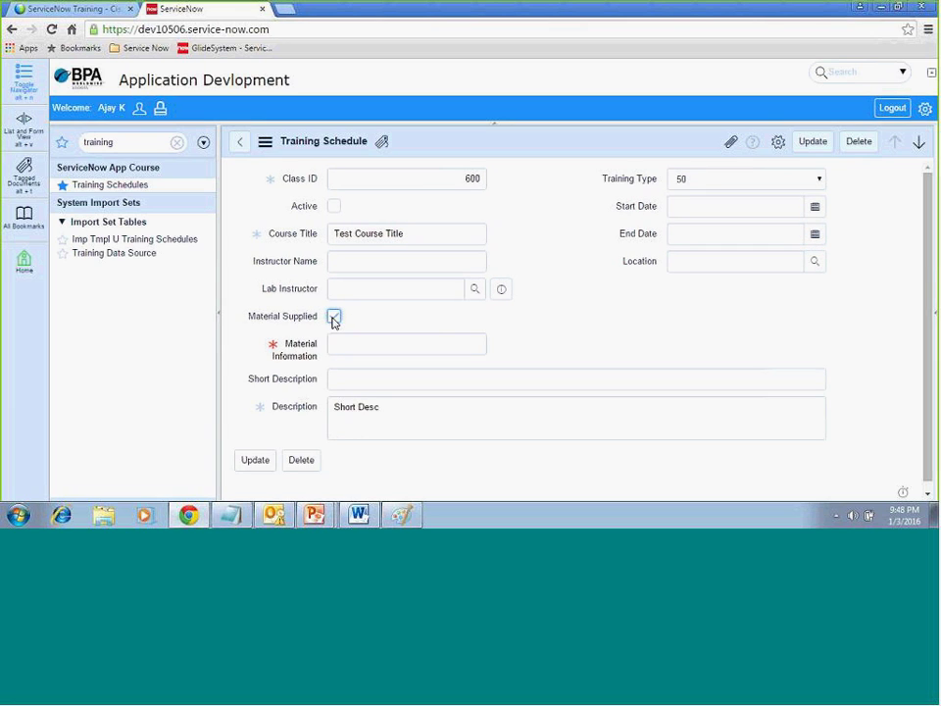
pyautogui.moveTo(286, 342); pyautogui.dragTo(315, 358)
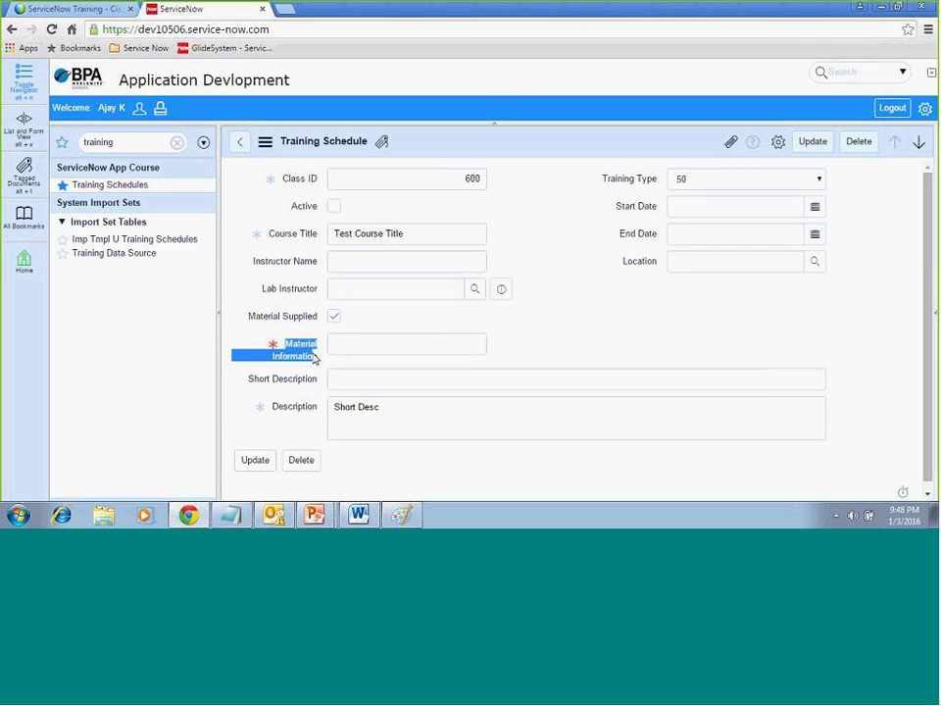
pyautogui.click(315, 358)
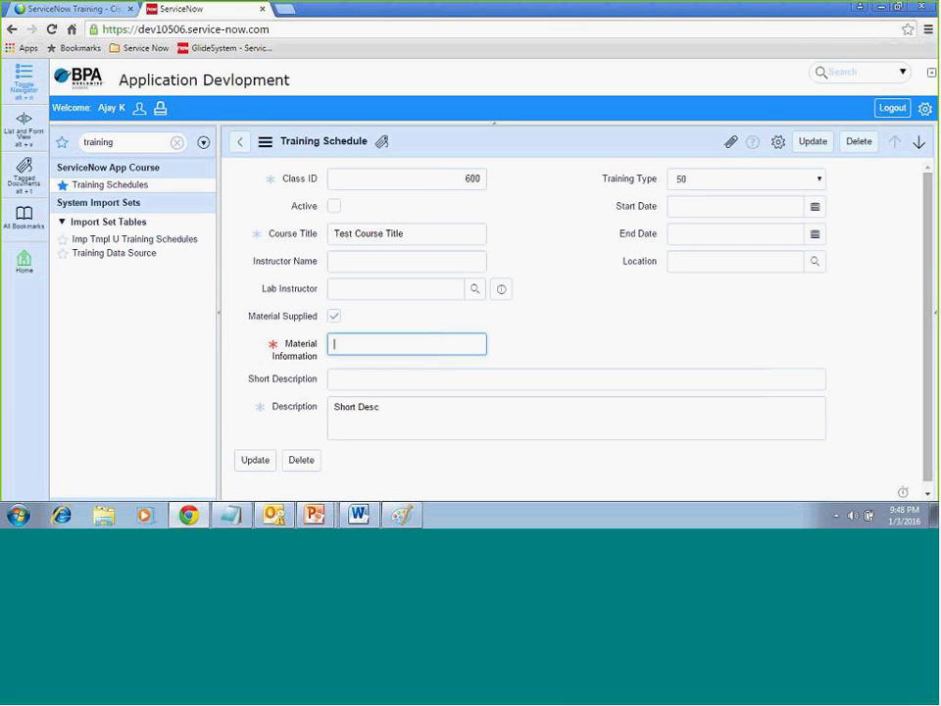
pyautogui.click(333, 317)
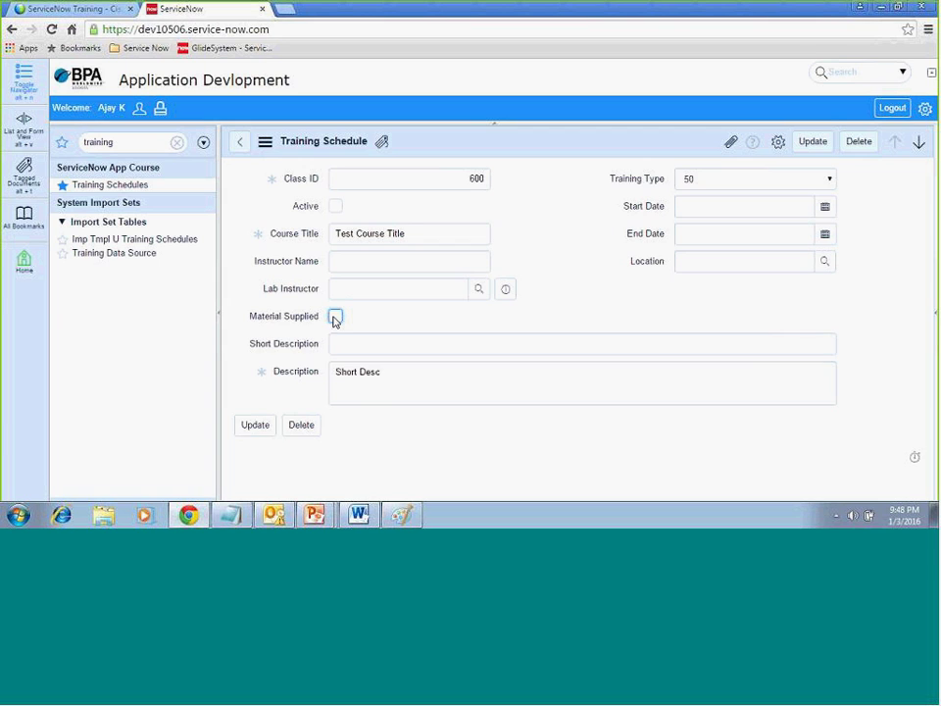
pyautogui.click(334, 318)
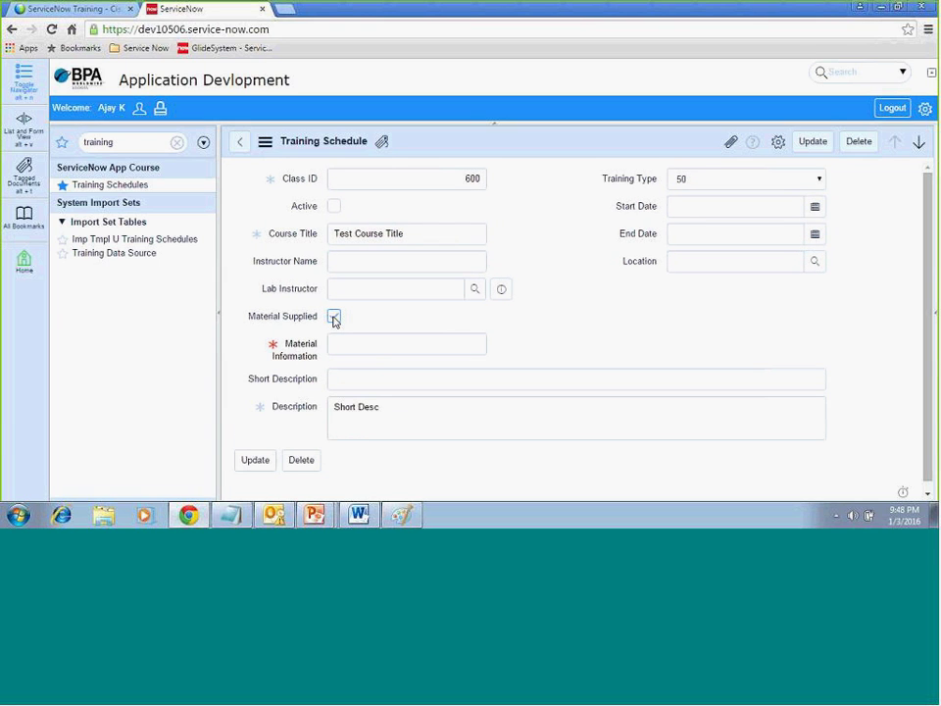
pyautogui.click(334, 317)
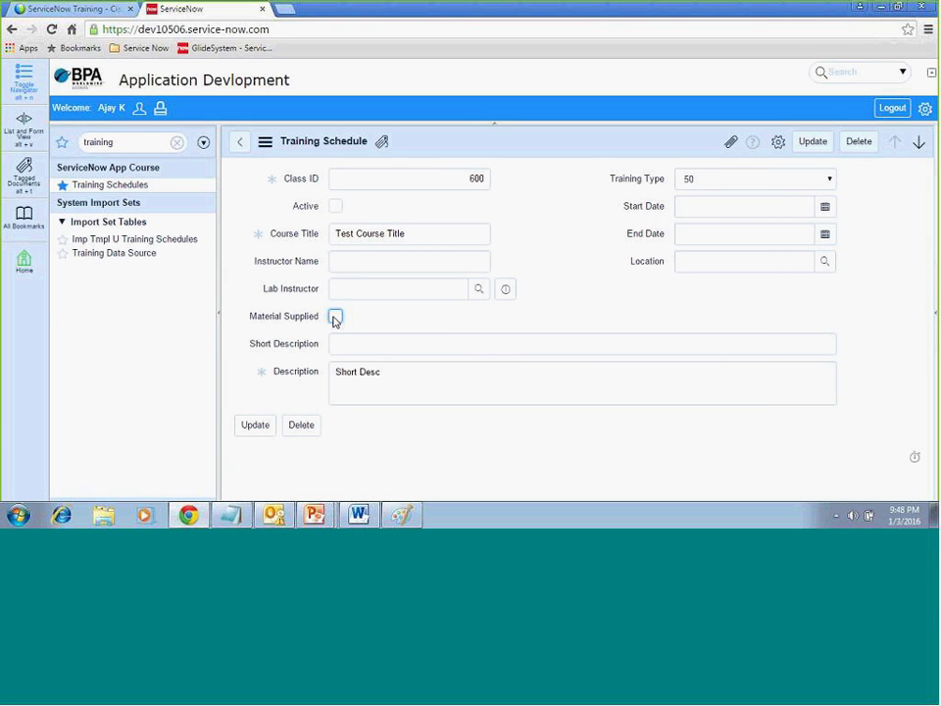
pyautogui.click(334, 317)
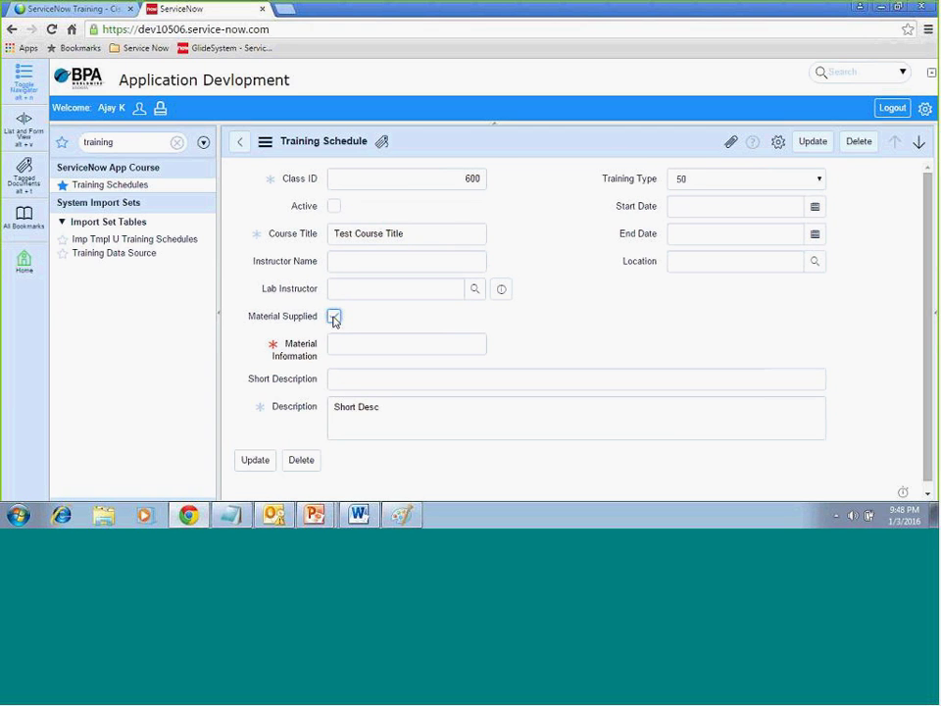
pyautogui.click(334, 318)
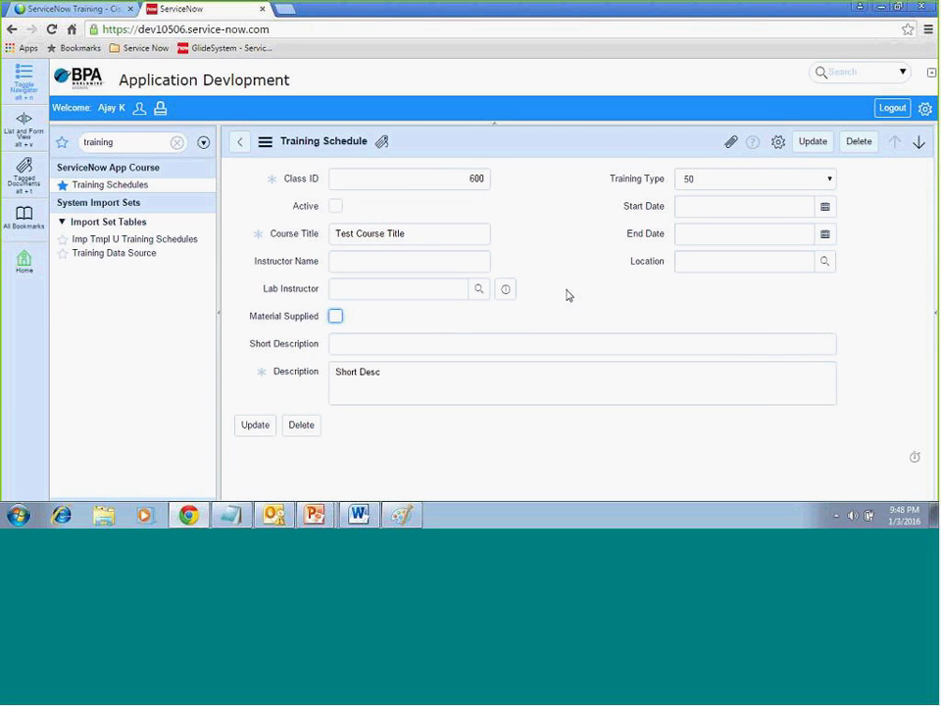
# Step: Set the training schedule's Training Type to IT
pyautogui.click(704, 179)
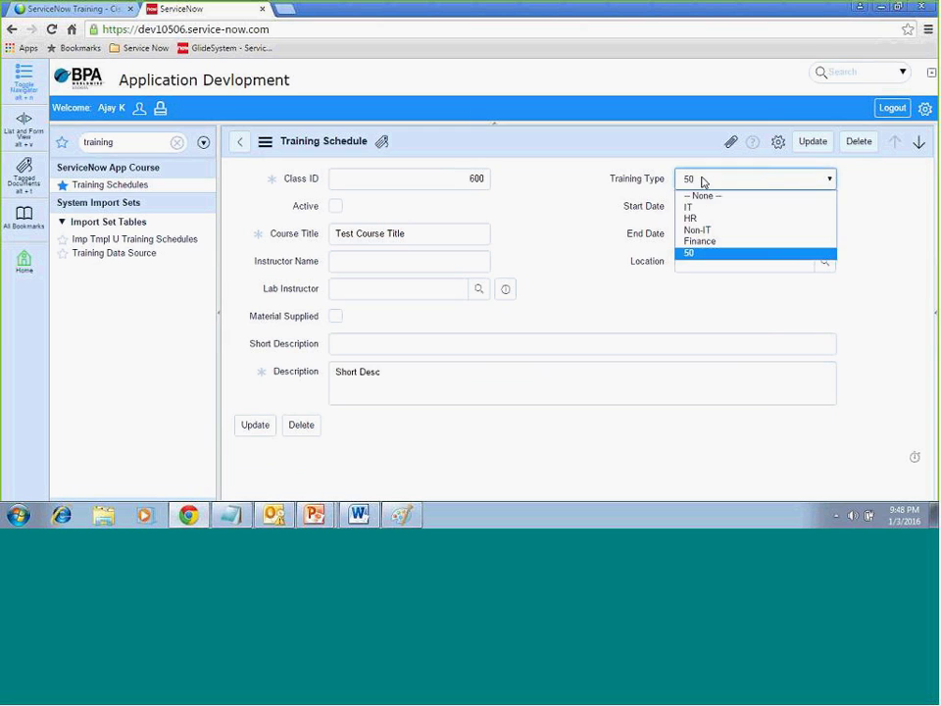
pyautogui.click(702, 207)
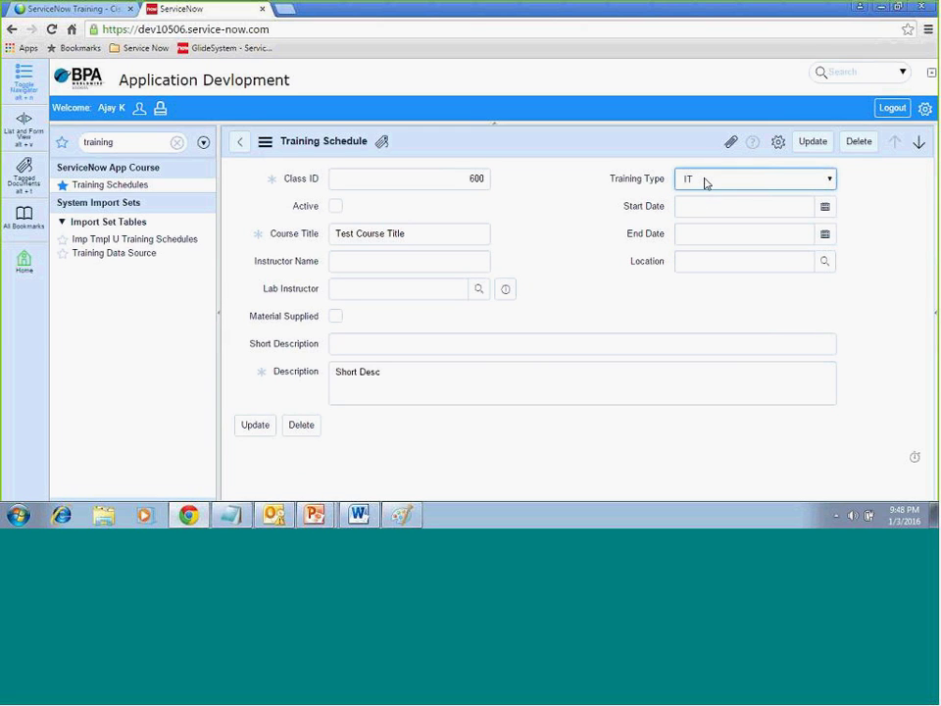
# Step: Switch the schedule's Training Type to Non-IT without saving it, and start a new UI policy for the Training Schedule table
pyautogui.click(706, 182)
pyautogui.click(708, 230)
pyautogui.rightClick(567, 142)
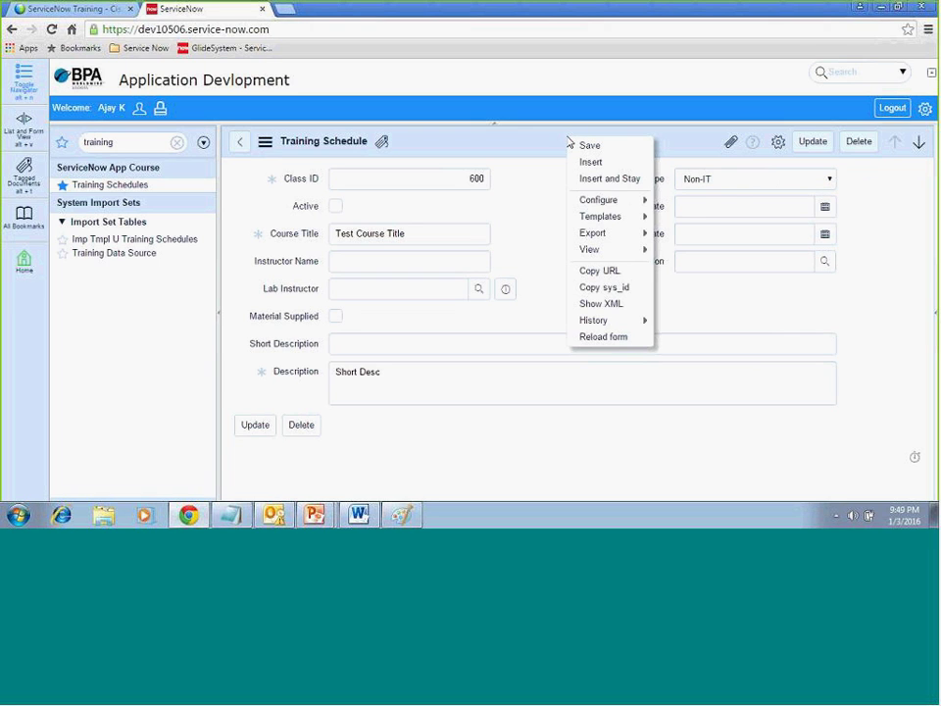
pyautogui.moveTo(613, 200)
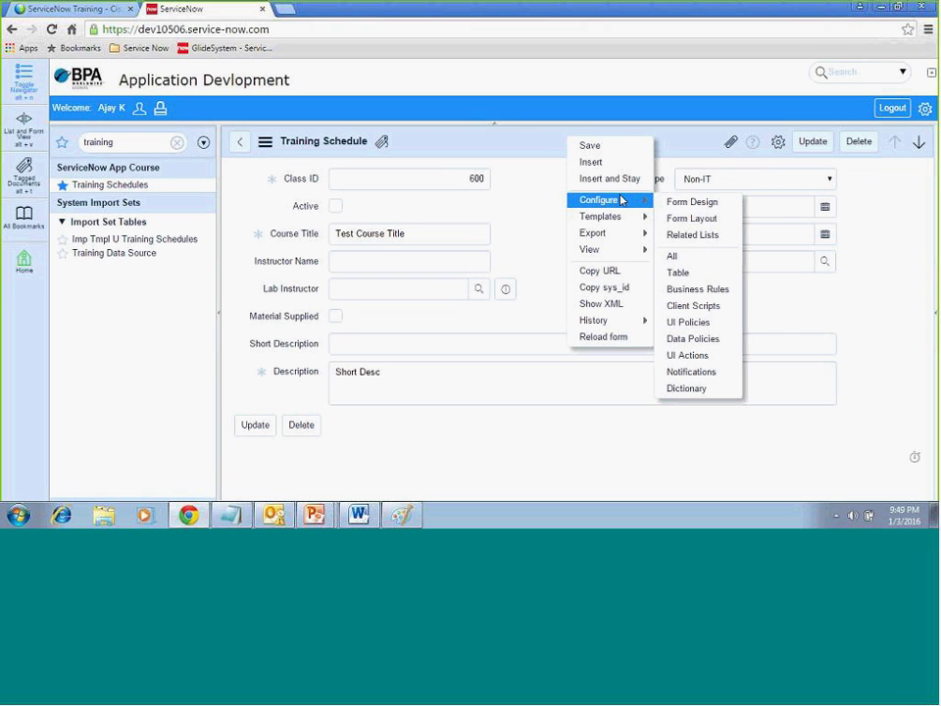
pyautogui.click(705, 323)
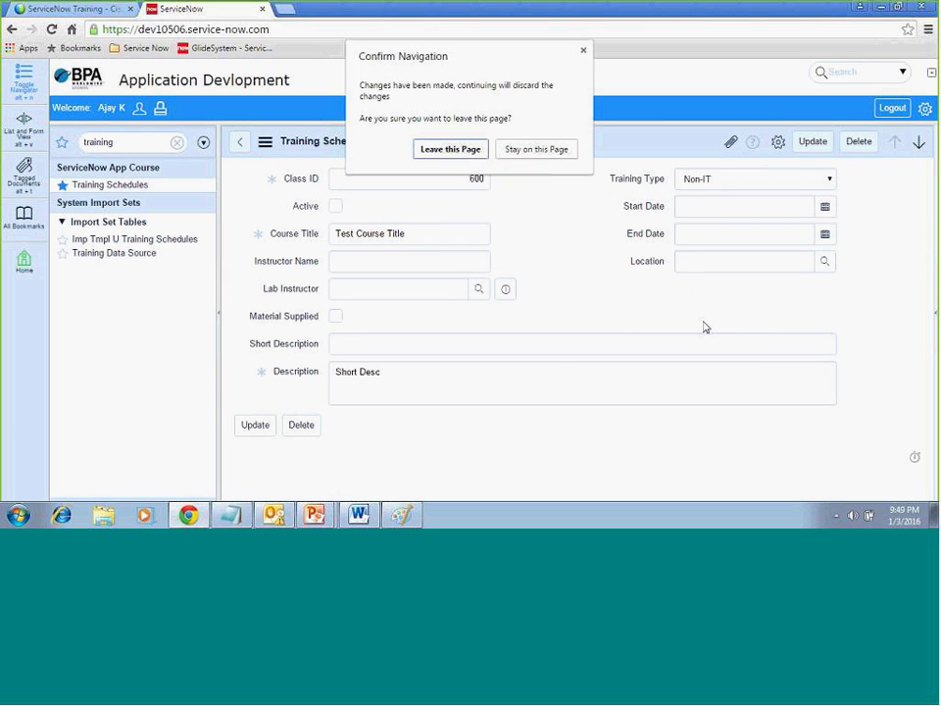
pyautogui.click(463, 160)
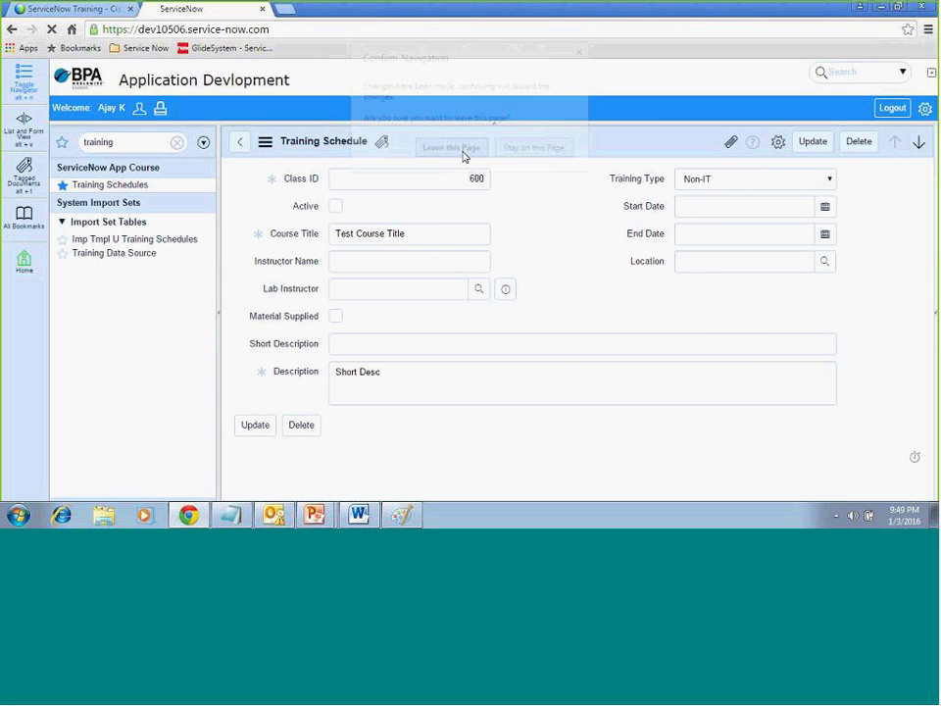
pyautogui.click(321, 143)
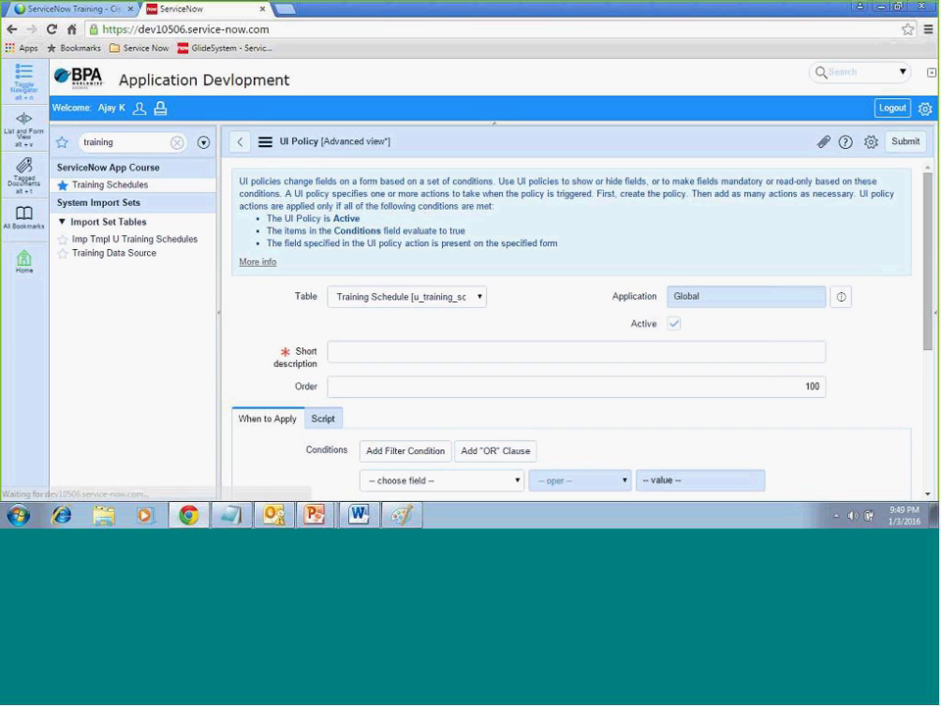
# Step: Enter "Disable Location for Non-IT" as the new UI policy's short description
pyautogui.click(355, 351)
pyautogui.write('disa')
pyautogui.press('BackSpace')
pyautogui.press('BackSpace')
pyautogui.press('BackSpace')
pyautogui.press('BackSpace')
pyautogui.write('Disab')
pyautogui.write('le ')
pyautogui.write('Sto')
pyautogui.press('BackSpace')
pyautogui.press('BackSpace')
pyautogui.press('BackSpace')
pyautogui.write('Location when ')
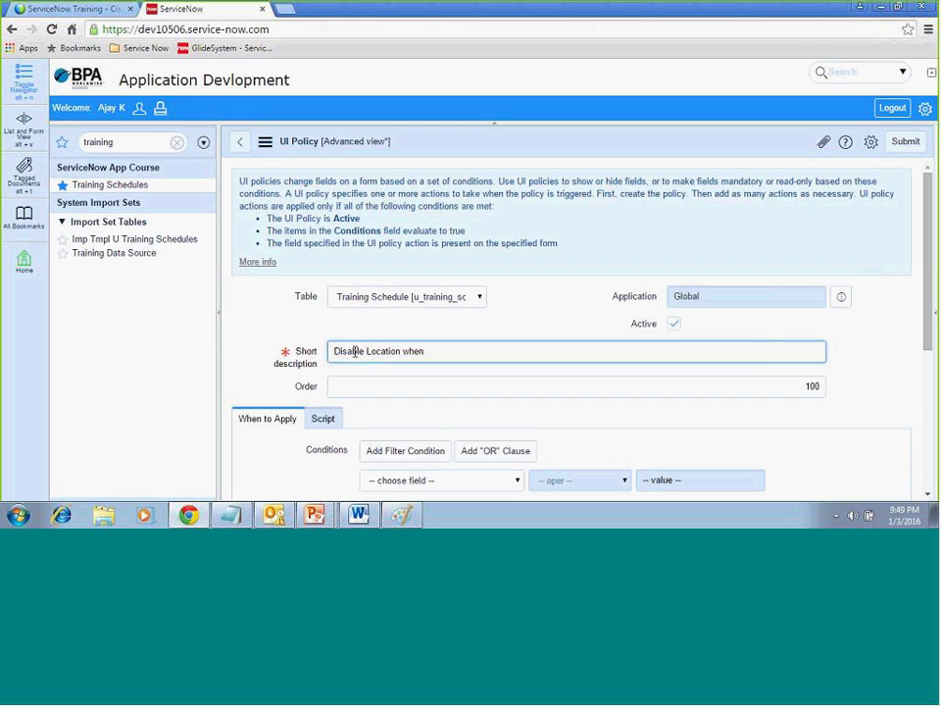
pyautogui.write('Training i')
pyautogui.press('BackSpace')
pyautogui.press('BackSpace')
pyautogui.press('BackSpace')
pyautogui.press('BackSpace')
pyautogui.press('BackSpace')
pyautogui.press('BackSpace')
pyautogui.press('BackSpace')
pyautogui.press('BackSpace')
pyautogui.press('BackSpace')
pyautogui.press('BackSpace')
pyautogui.press('BackSpace')
pyautogui.press('BackSpace')
pyautogui.press('BackSpace')
pyautogui.press('BackSpace')
pyautogui.press('BackSpace')
pyautogui.press('BackSpace')
pyautogui.press('BackSpace')
pyautogui.write('n for Non-IT')
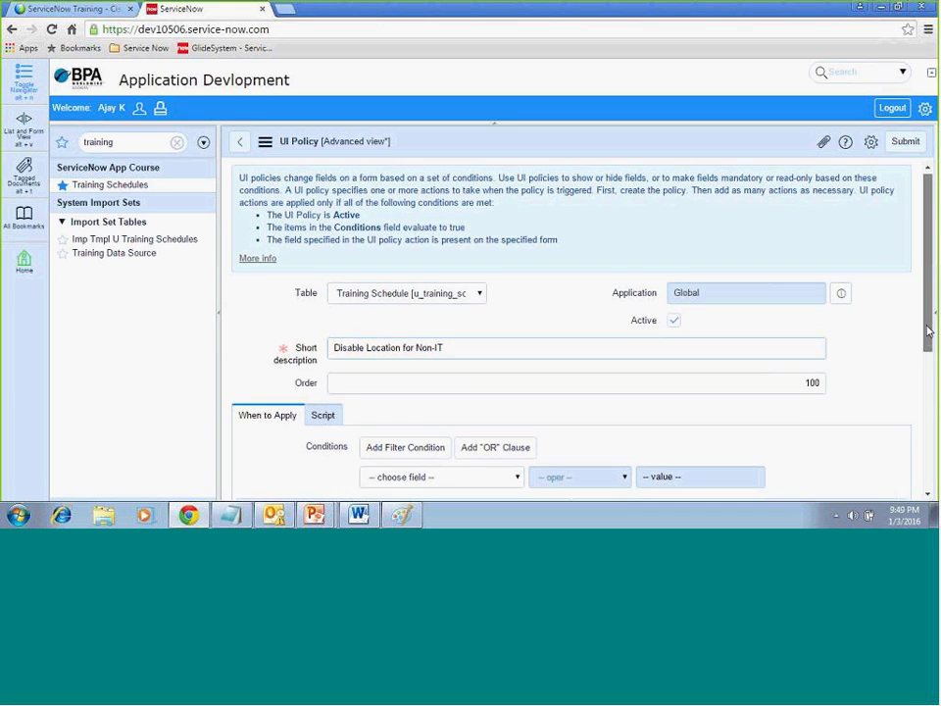
# Step: Add the condition "Training Type is Non-IT" to the new UI policy and save the record, staying on its form
pyautogui.scroll(-1, 931, 296)
pyautogui.scroll(-1, 568, 324)
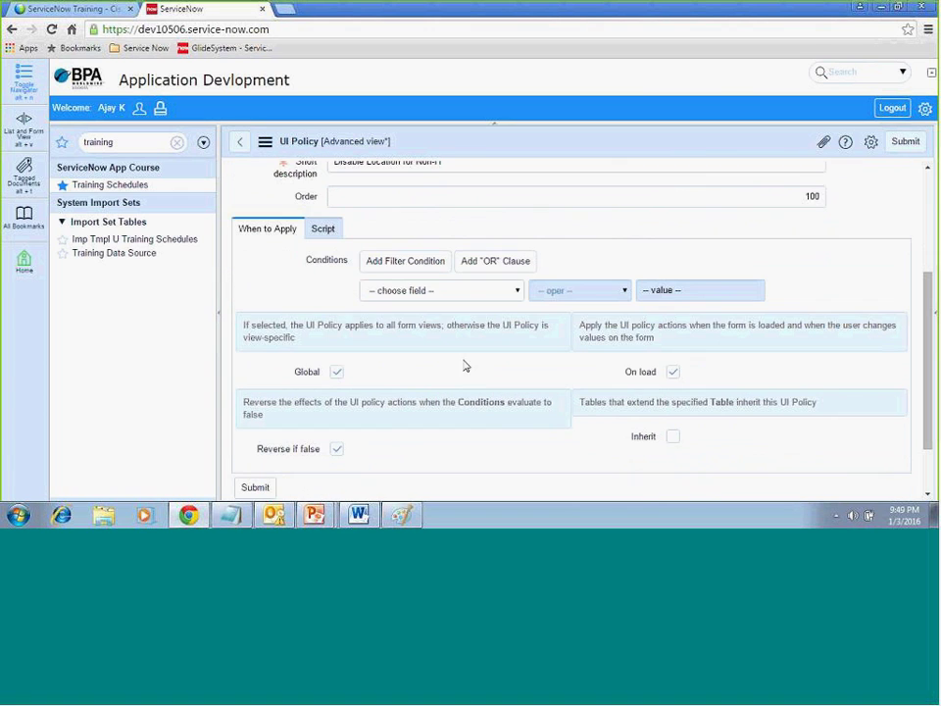
pyautogui.click(440, 292)
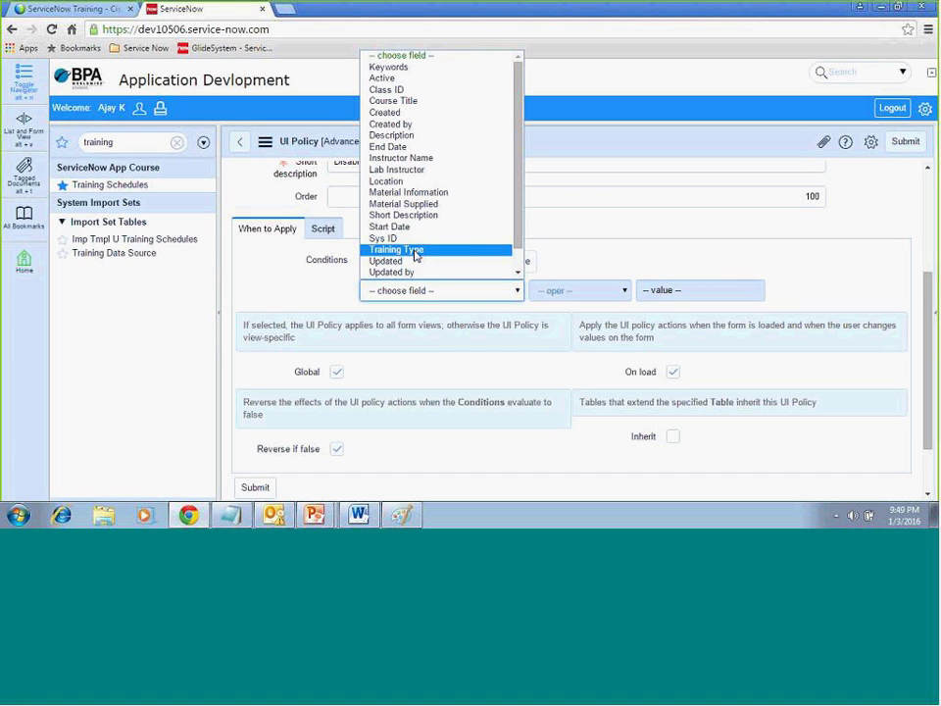
pyautogui.click(416, 253)
pyautogui.click(686, 293)
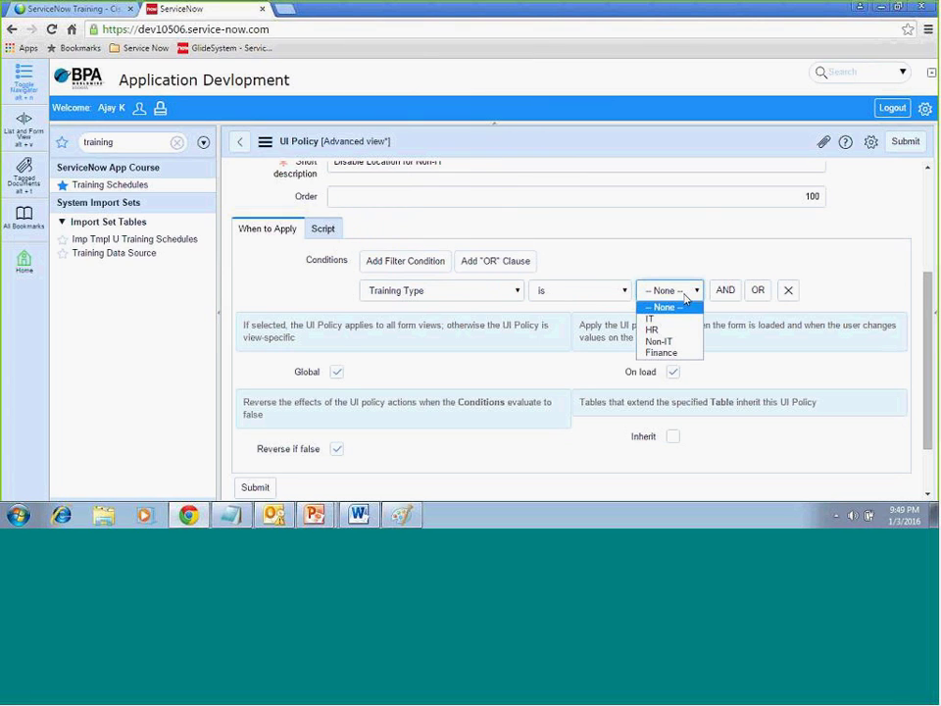
pyautogui.click(655, 341)
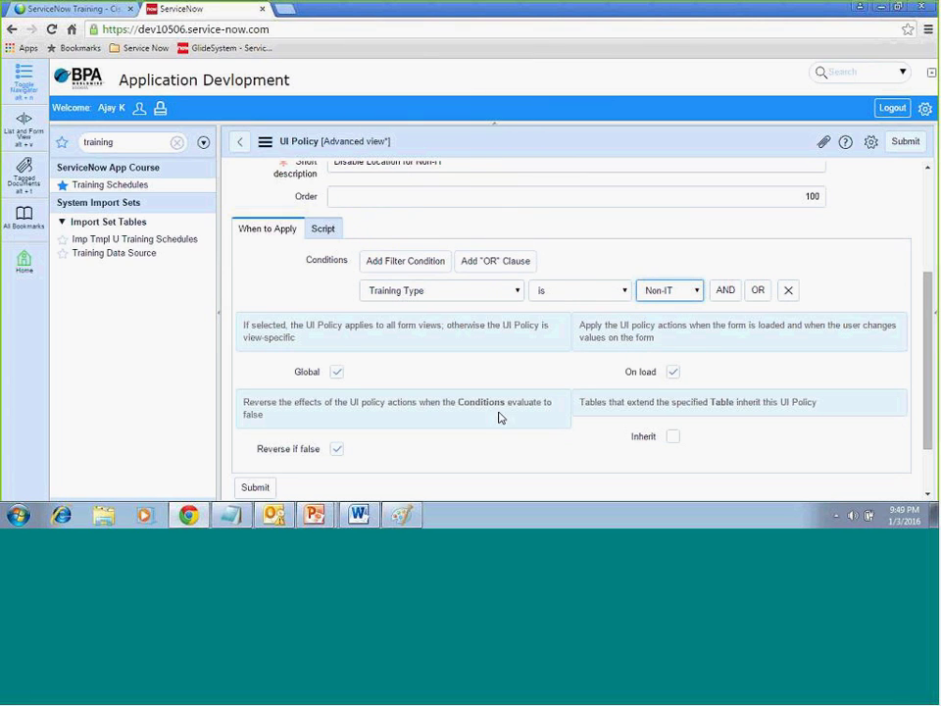
pyautogui.rightClick(605, 144)
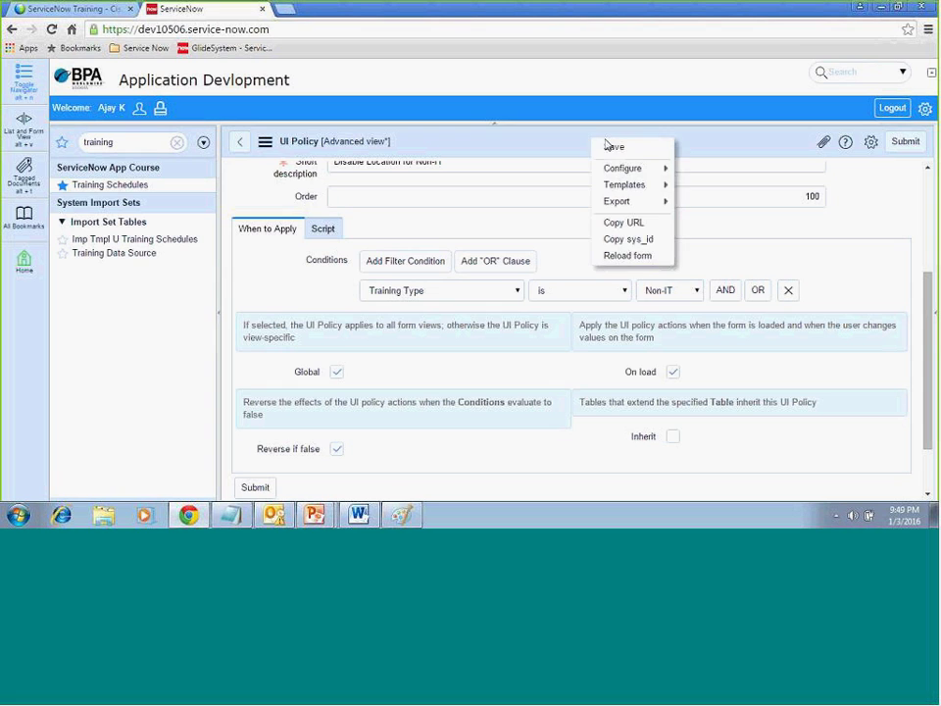
pyautogui.click(608, 146)
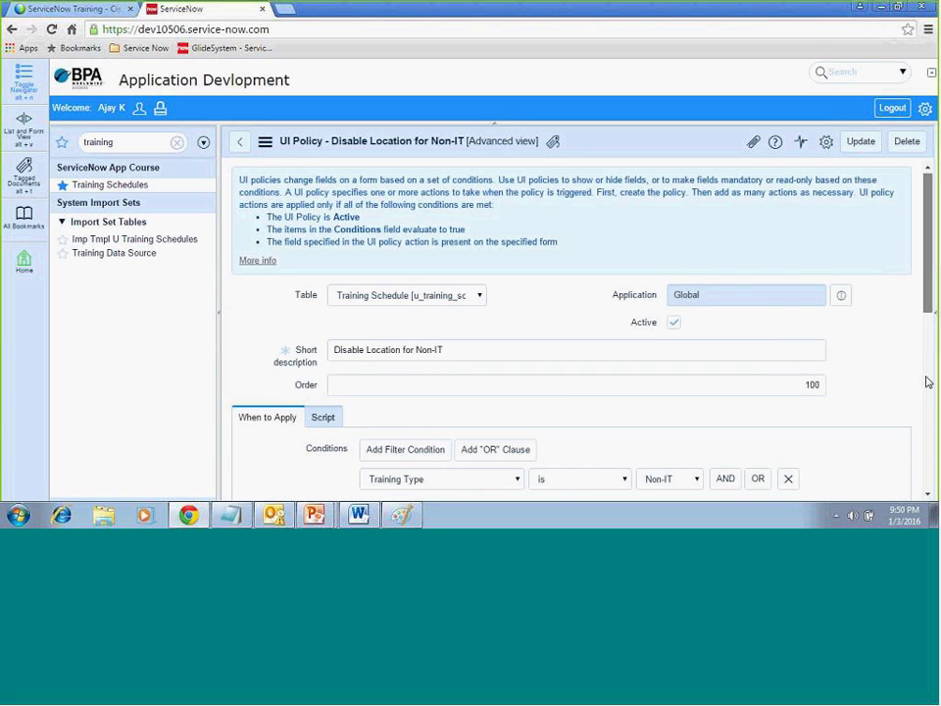
# Step: Add a UI policy action for the Location field with Read only set to True, and submit it
pyautogui.scroll(-5, 928, 382)
pyautogui.click(358, 332)
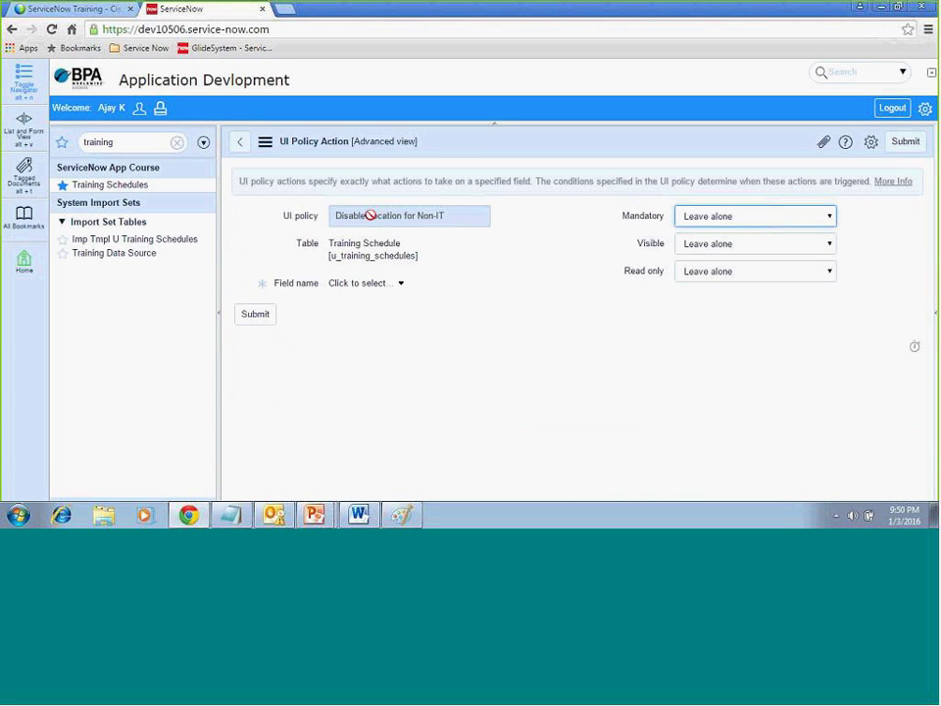
pyautogui.click(348, 286)
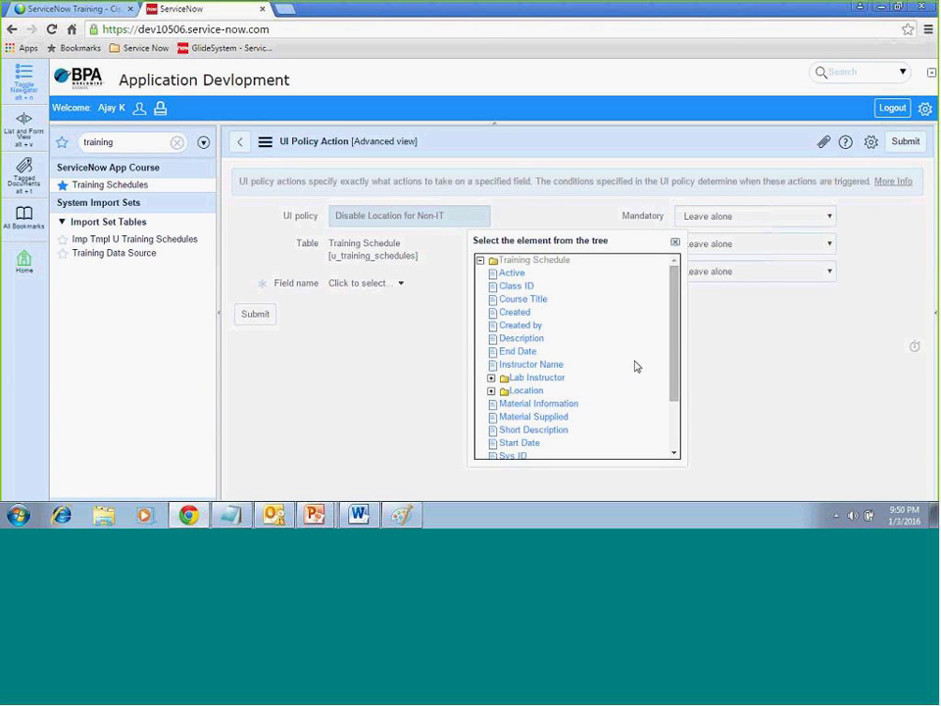
pyautogui.moveTo(674, 353); pyautogui.dragTo(676, 403)
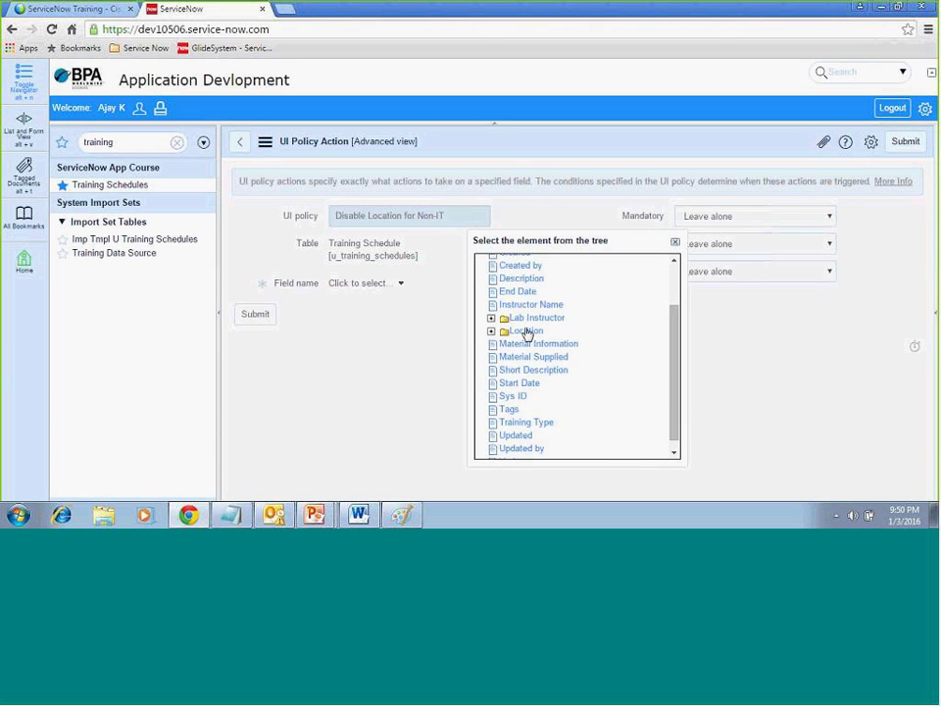
pyautogui.click(525, 332)
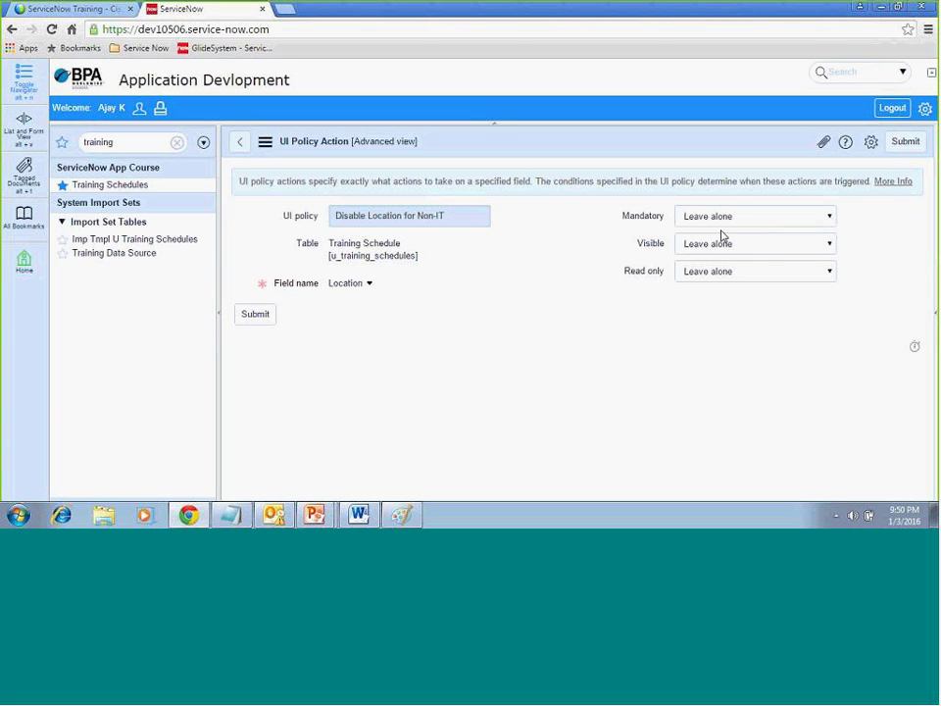
pyautogui.click(708, 272)
pyautogui.click(697, 300)
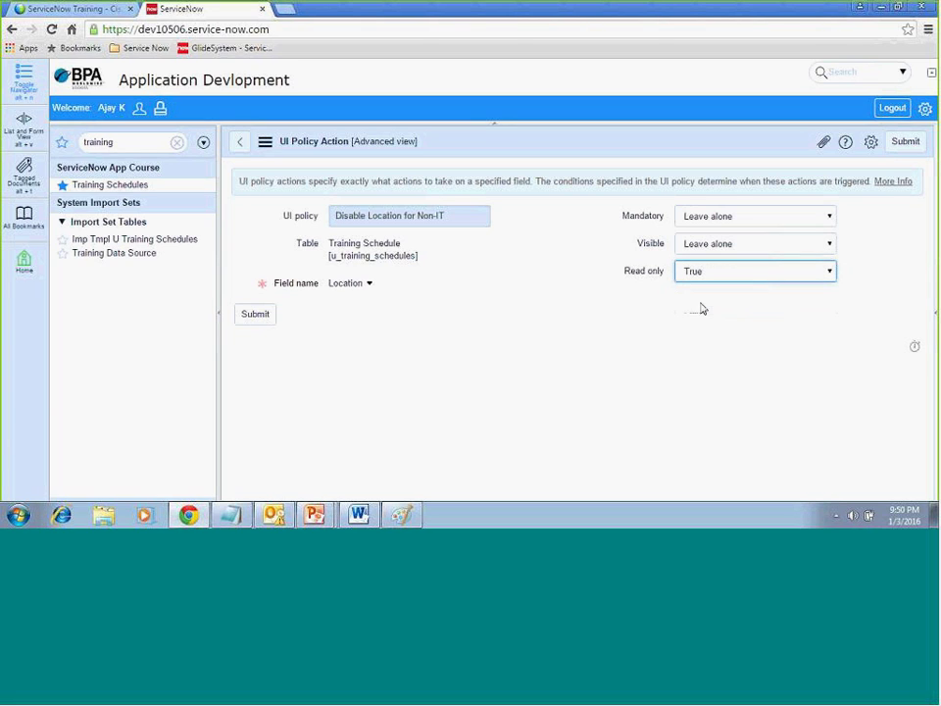
pyautogui.click(262, 319)
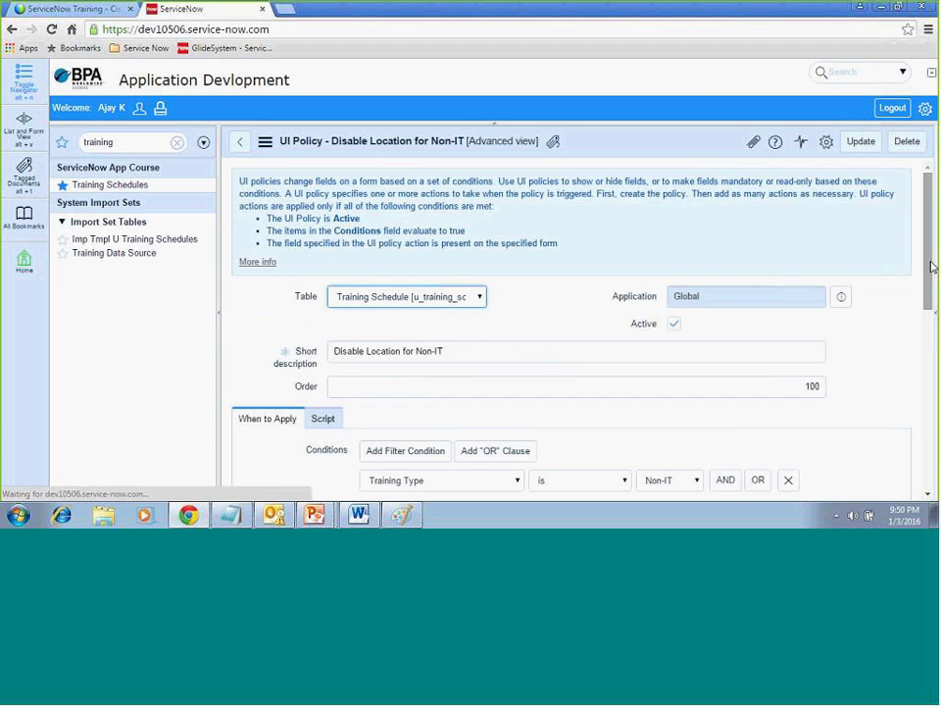
# Step: Review the Reverse if false option of the Disable Location for Non-IT policy and update the policy
pyautogui.moveTo(931, 267); pyautogui.dragTo(930, 353)
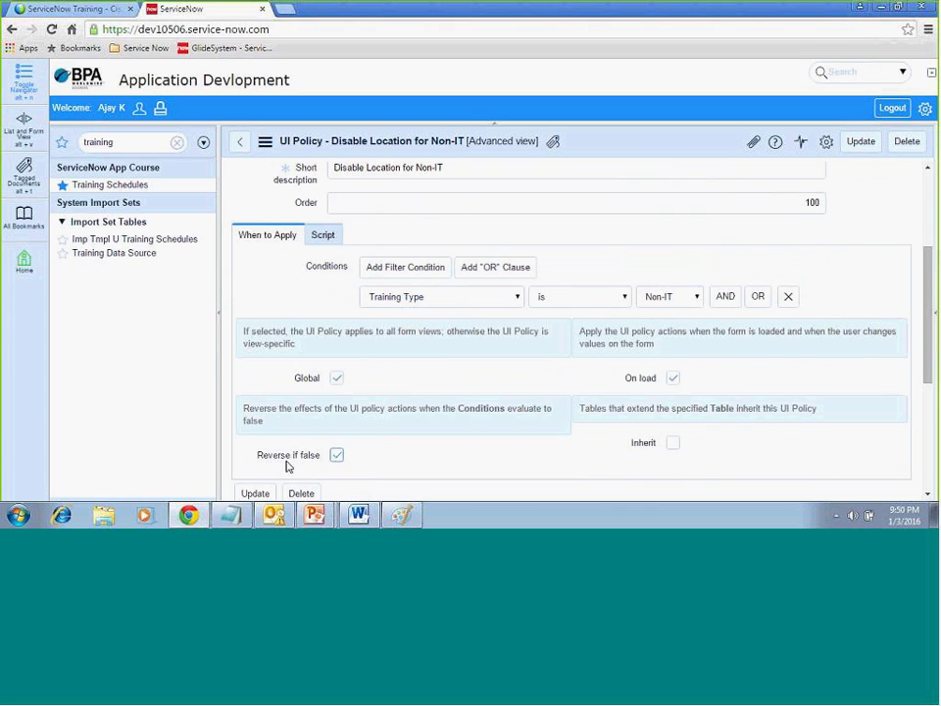
pyautogui.moveTo(259, 458); pyautogui.dragTo(324, 464)
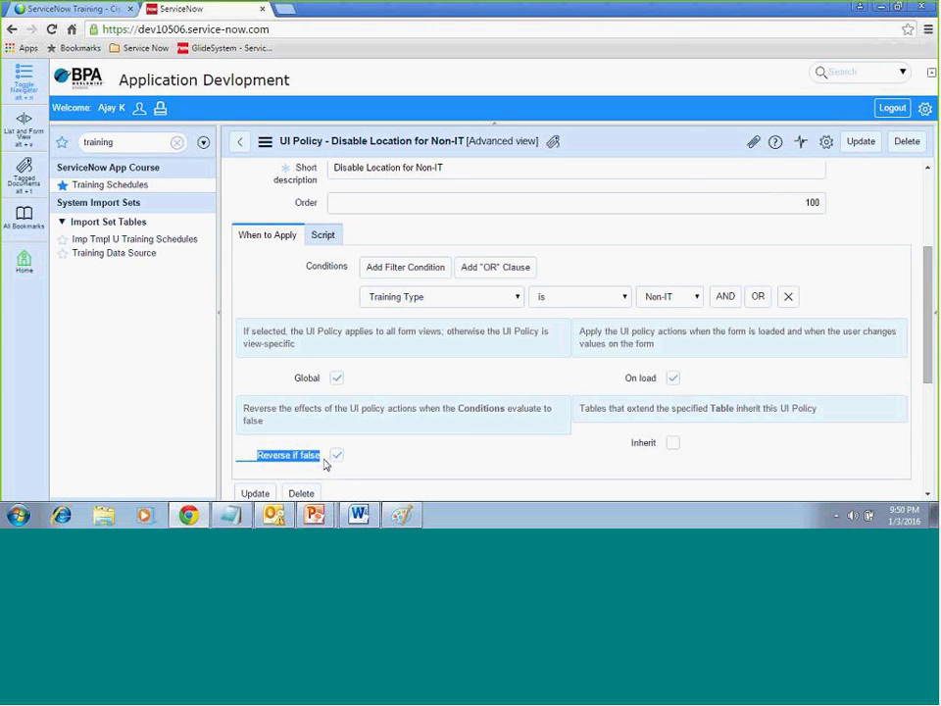
pyautogui.click(860, 143)
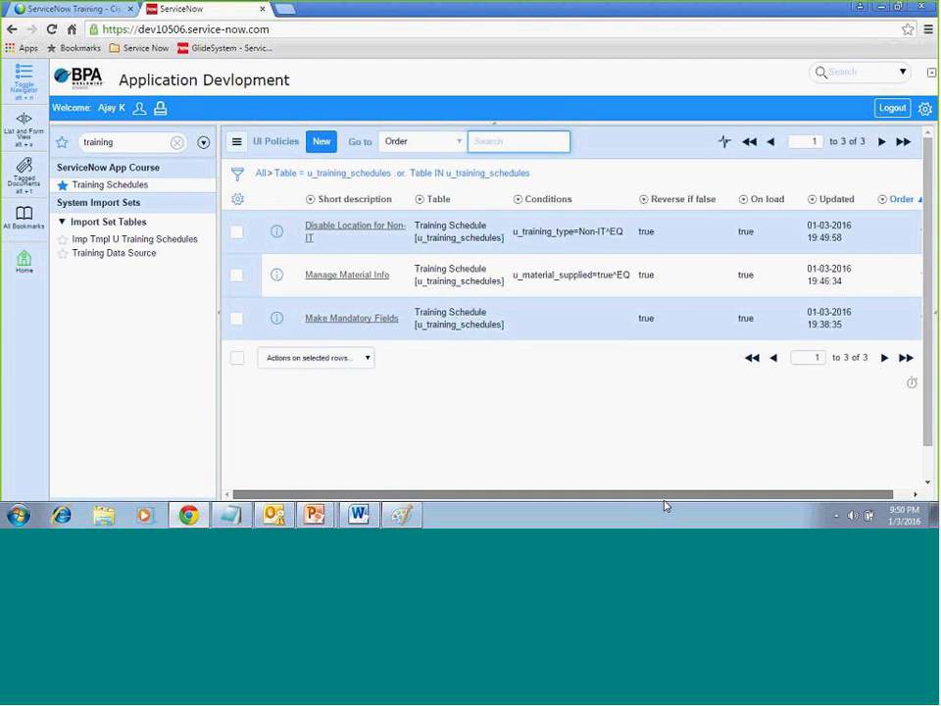
# Step: In the UI policies list, set the Order of Manage Material Info to 200 and of Disable Location for Non-IT to 300
pyautogui.moveTo(664, 499); pyautogui.dragTo(699, 507)
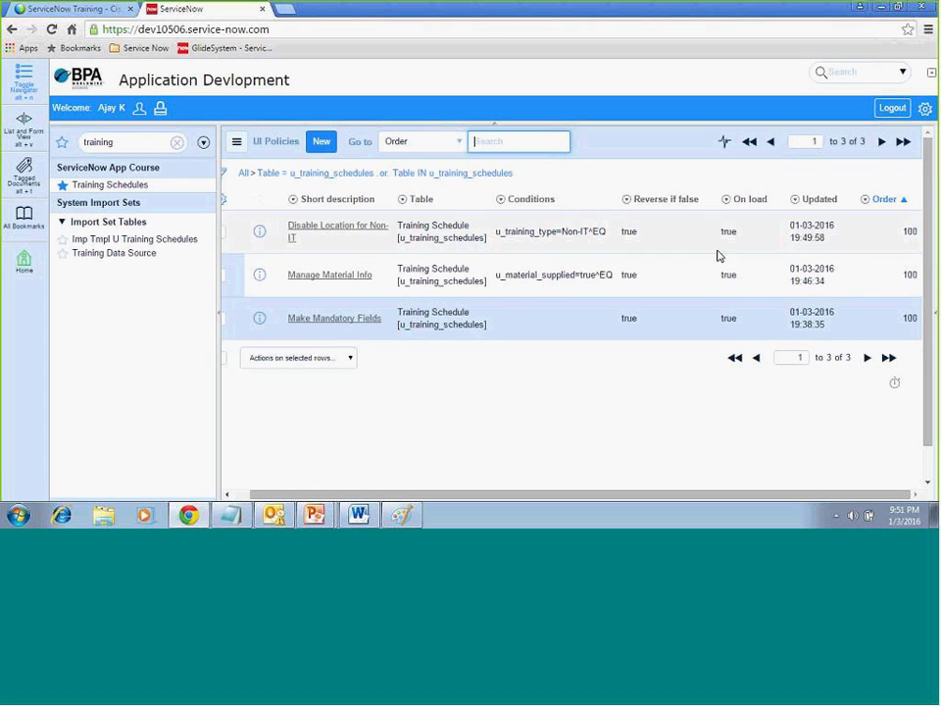
pyautogui.doubleClick(897, 281)
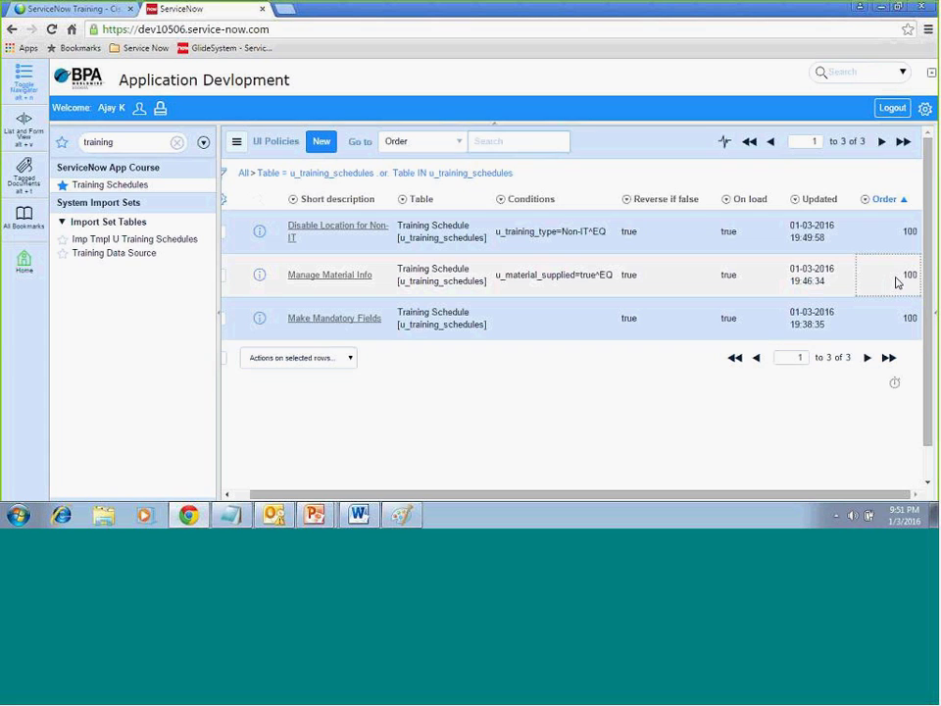
pyautogui.write('0')
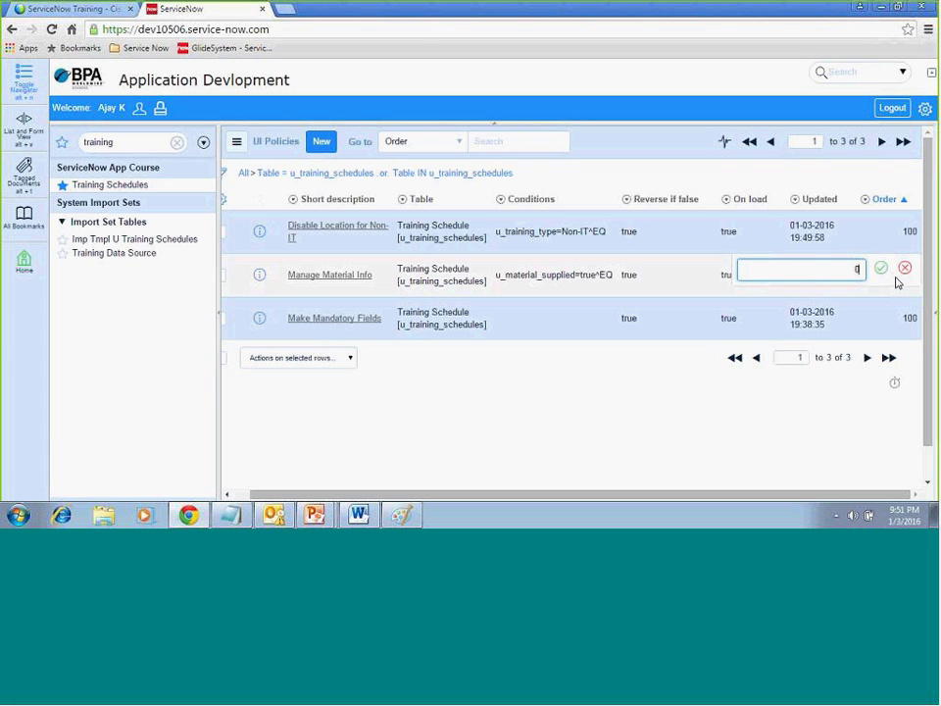
pyautogui.write('200')
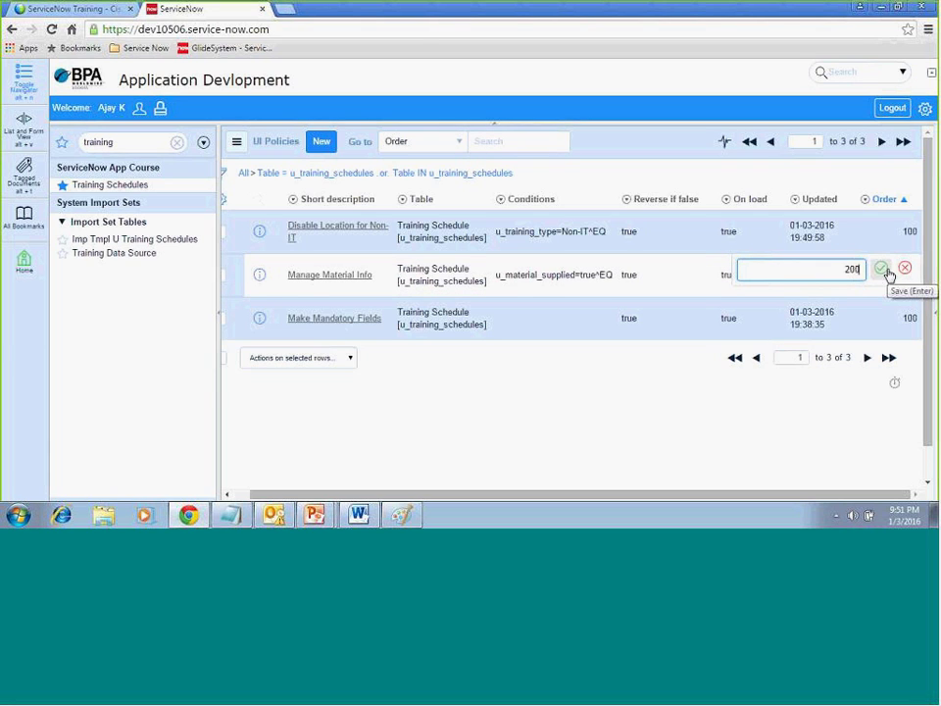
pyautogui.click(900, 242)
pyautogui.doubleClick(900, 239)
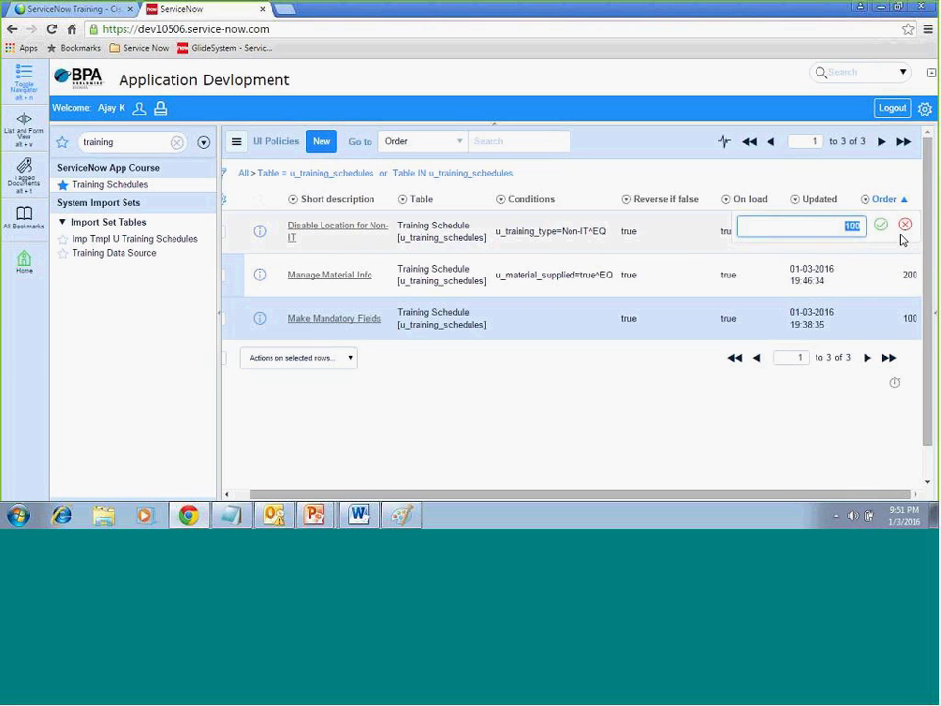
pyautogui.write('300')
pyautogui.click(882, 226)
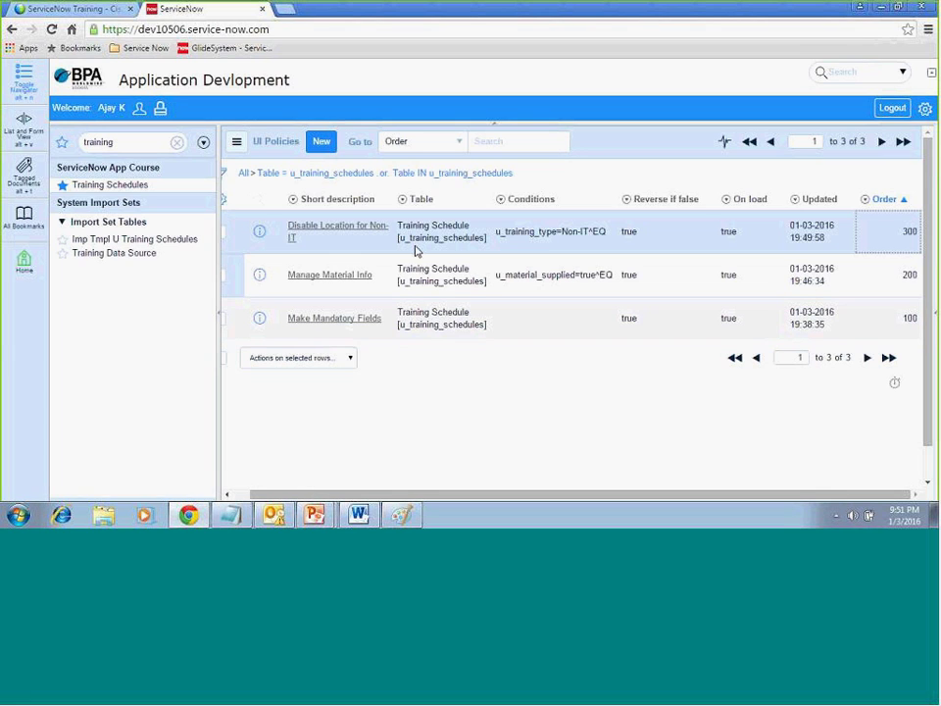
pyautogui.click(899, 228)
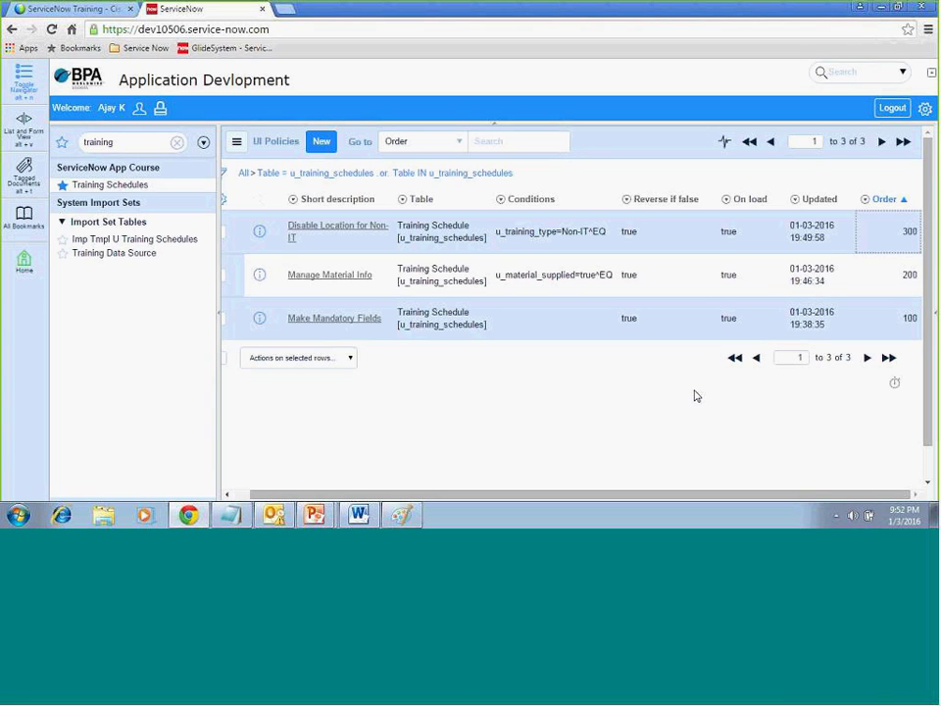
# Step: Open the "Test Course Title" training schedule and try to update it with Material Supplied checked and Material Information empty
pyautogui.click(134, 185)
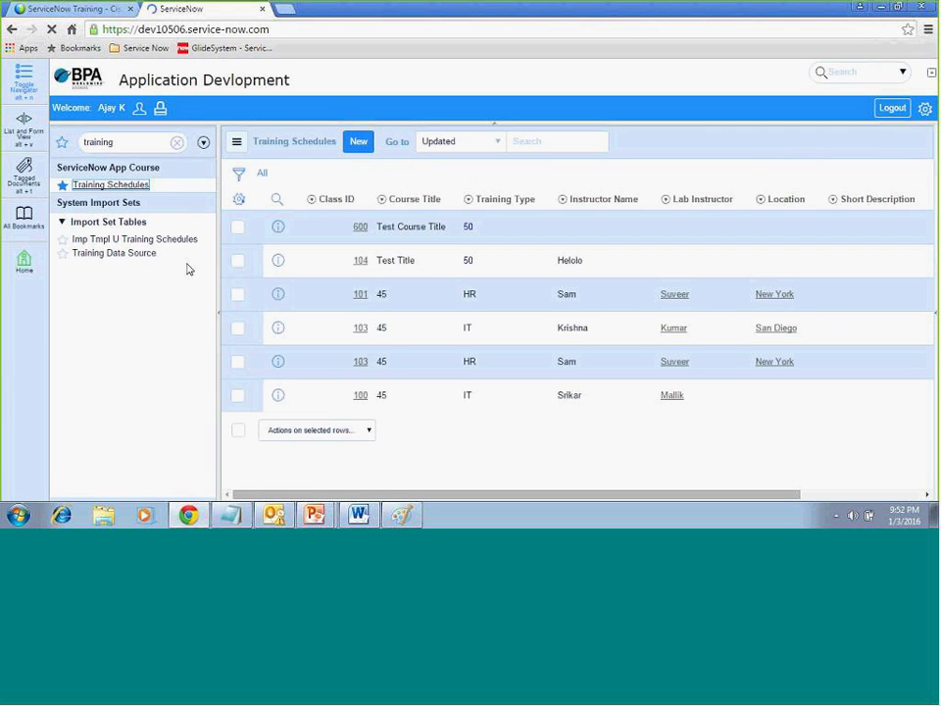
pyautogui.click(359, 229)
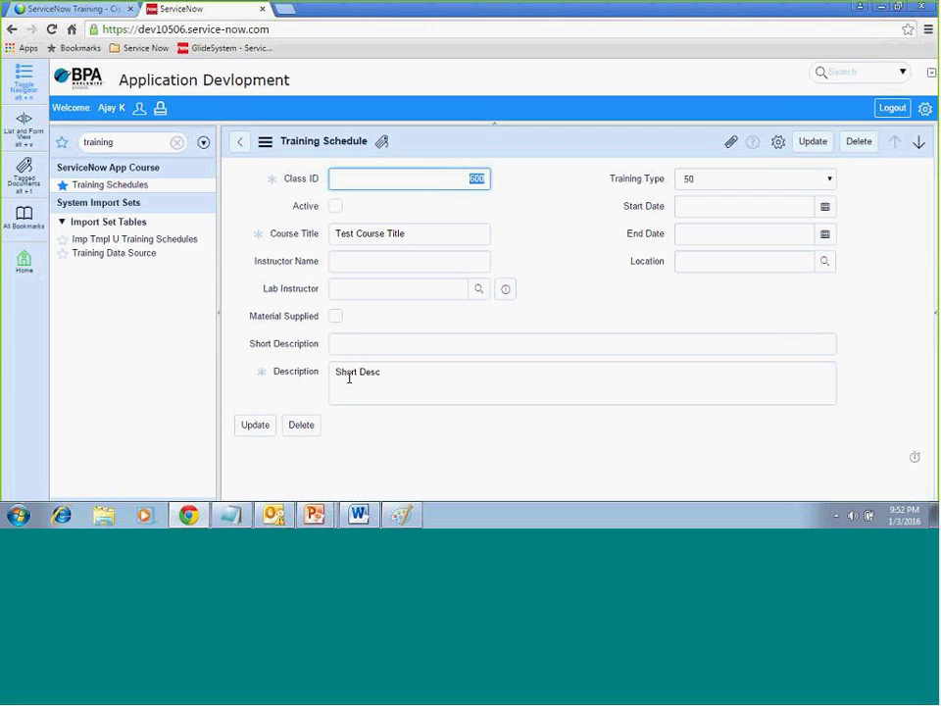
pyautogui.click(334, 315)
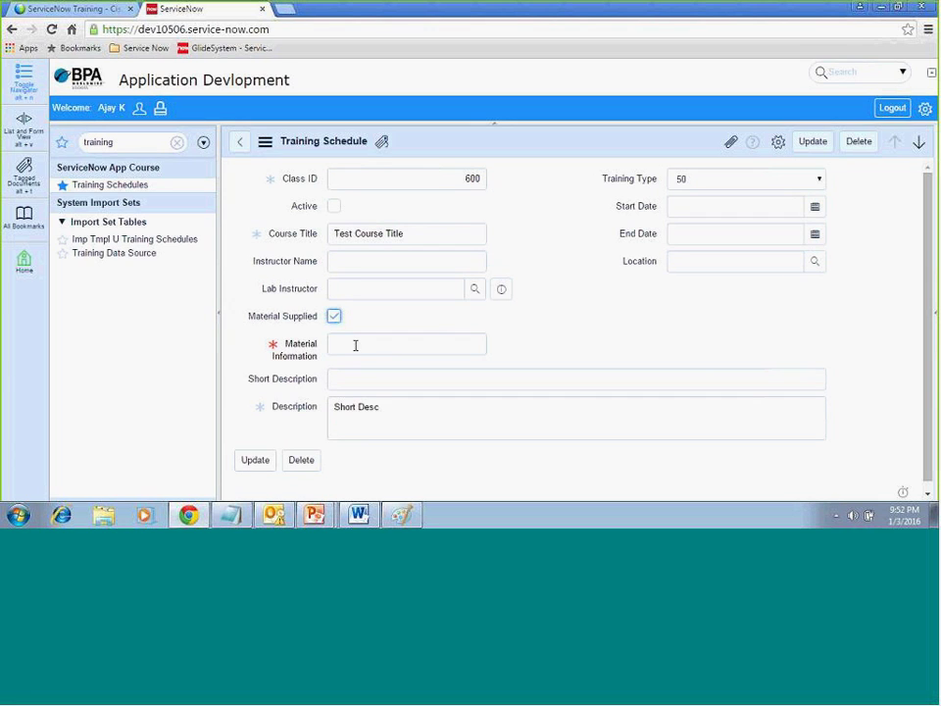
pyautogui.click(256, 462)
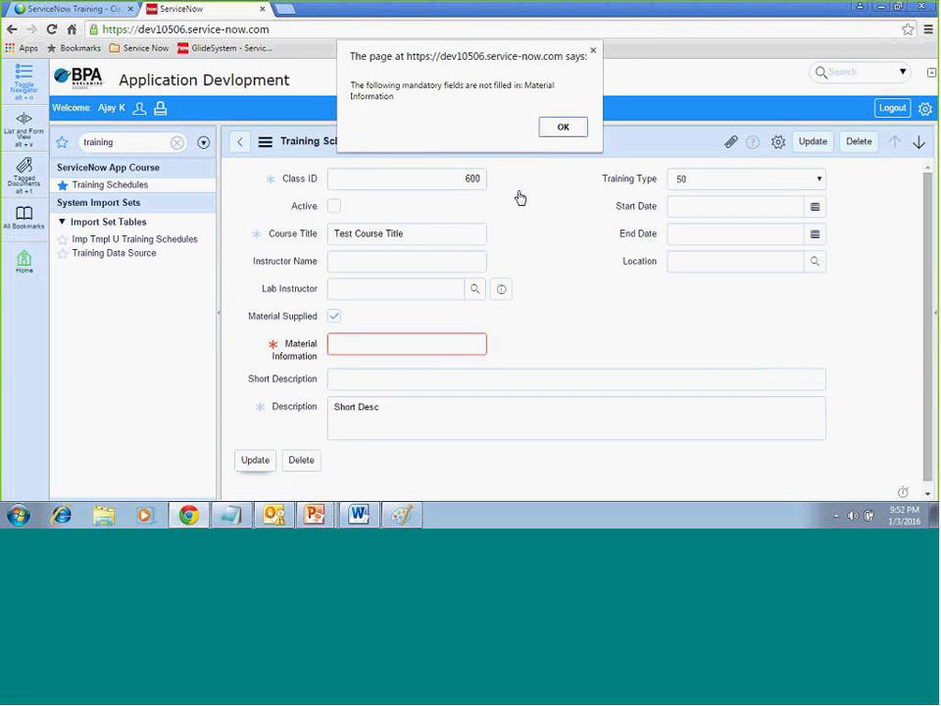
pyautogui.click(563, 126)
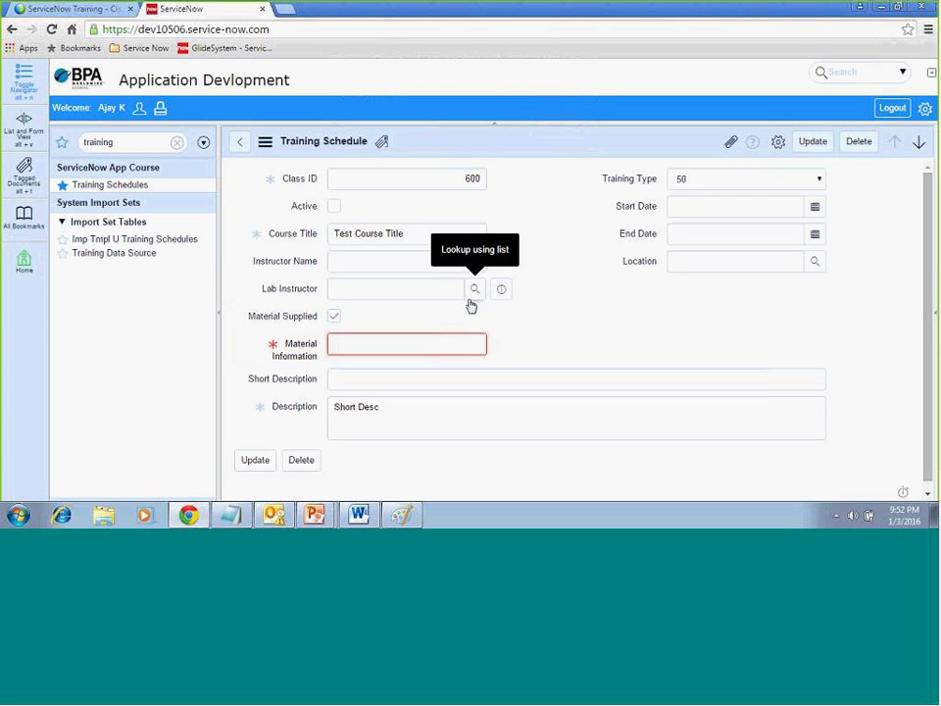
# Step: Fill in Material Information with "Printed bounded Hard Paper" on the training schedule
pyautogui.click(419, 351)
pyautogui.write('Printed bounded')
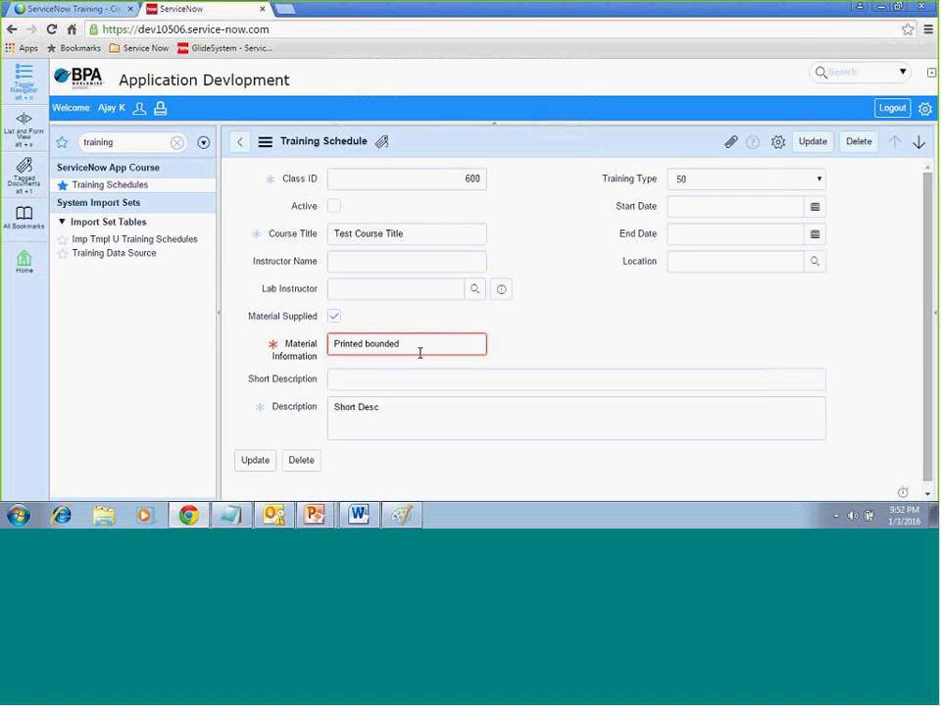
pyautogui.write(' Hard Paper')
# Step: Test whether Location accepts input with Training Type set to IT and to HR
pyautogui.click(702, 182)
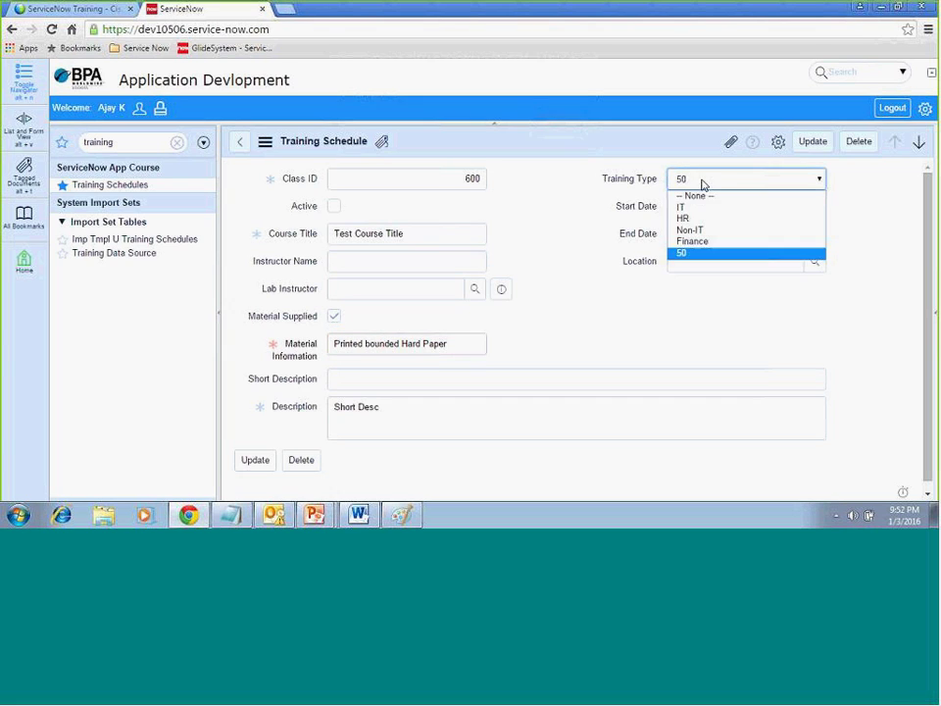
pyautogui.click(693, 207)
pyautogui.click(676, 260)
pyautogui.click(694, 182)
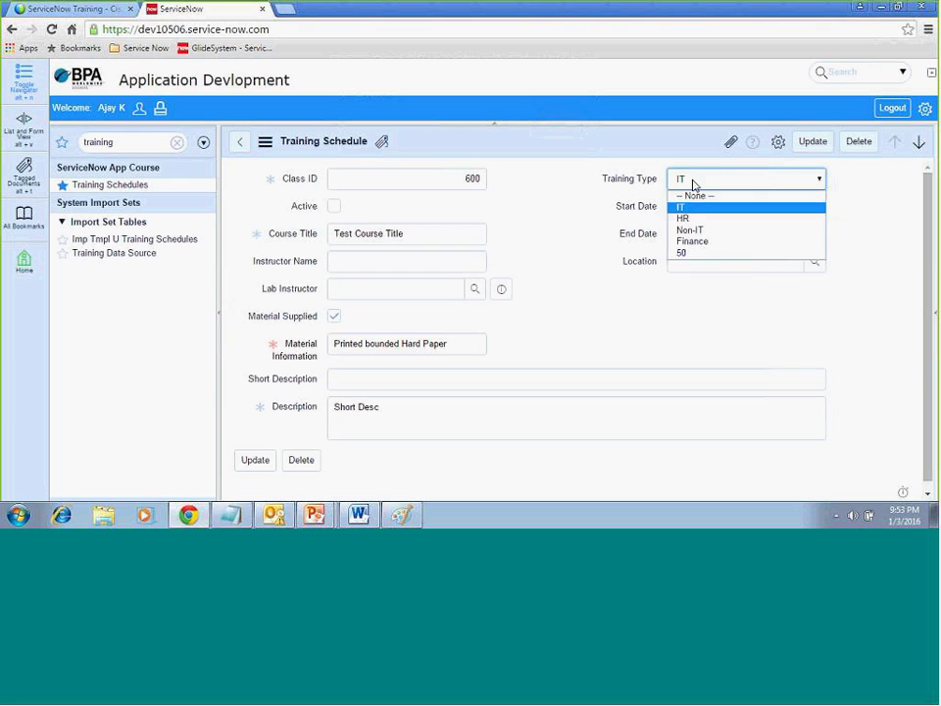
pyautogui.click(691, 218)
pyautogui.click(689, 257)
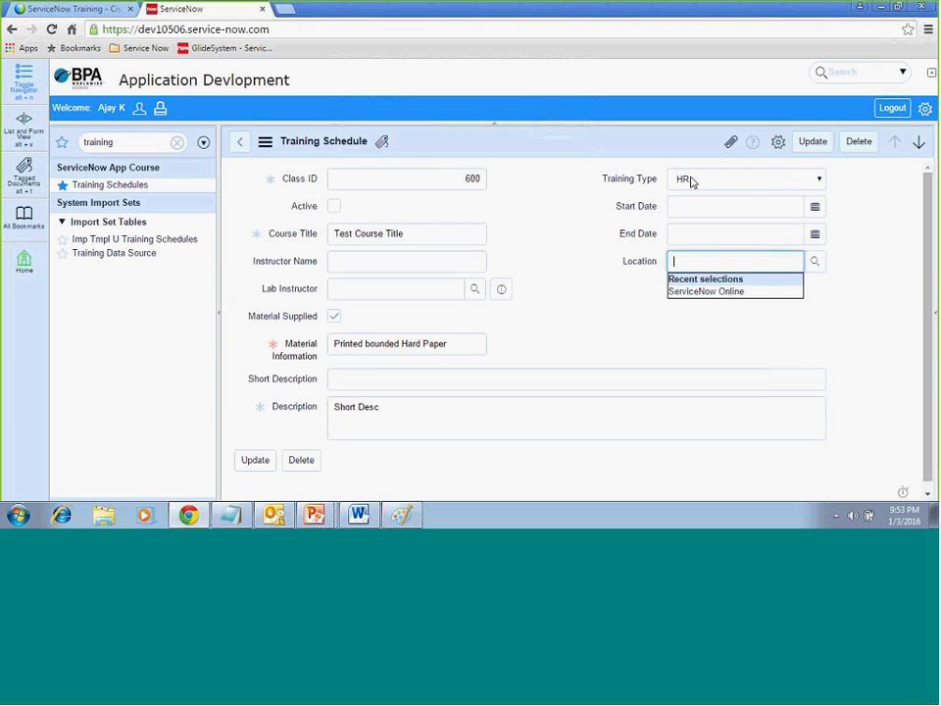
# Step: Test the Location field with Training Type set to Non-IT and to Finance
pyautogui.click(691, 182)
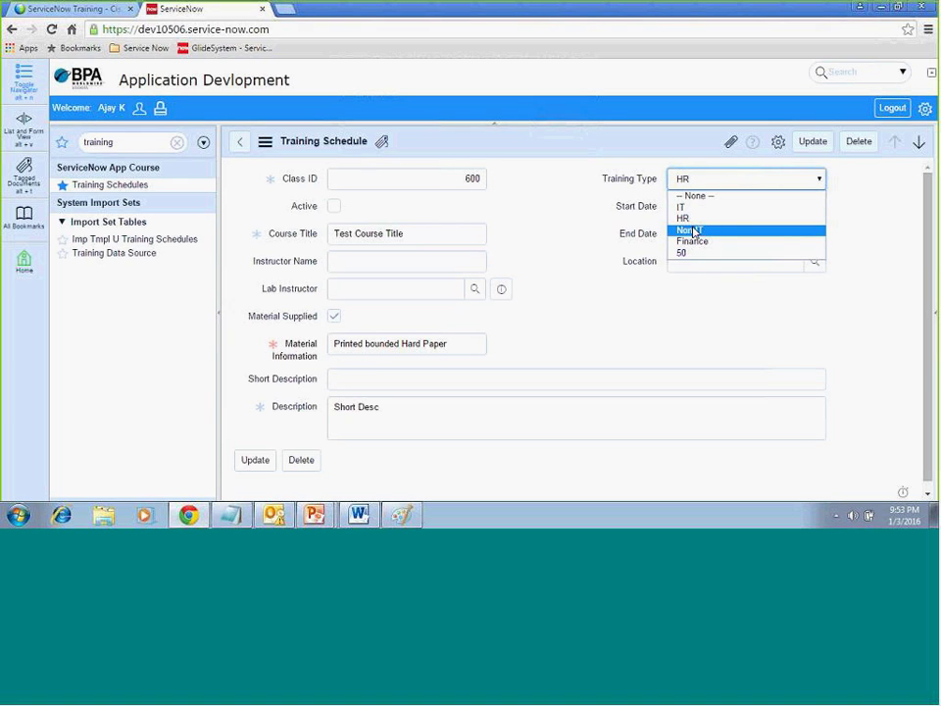
pyautogui.click(693, 229)
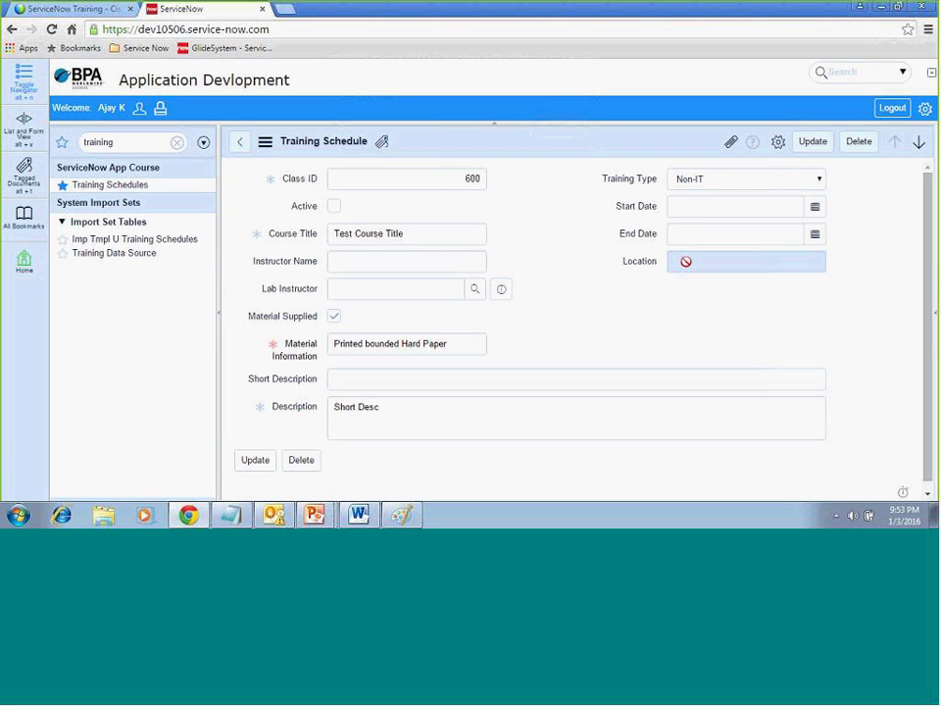
pyautogui.click(706, 183)
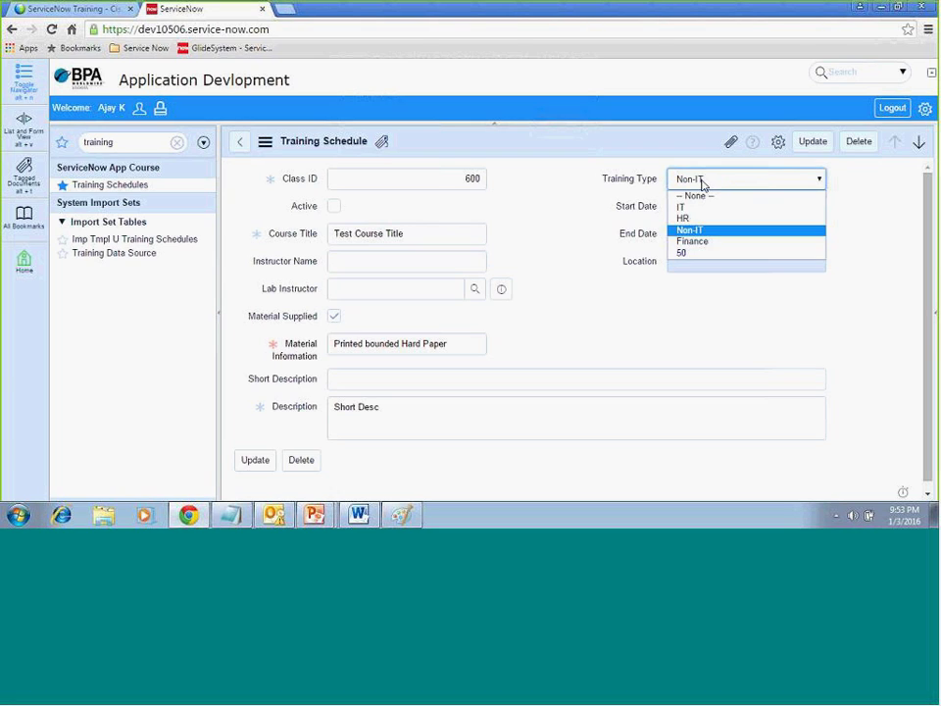
pyautogui.click(693, 242)
pyautogui.click(691, 260)
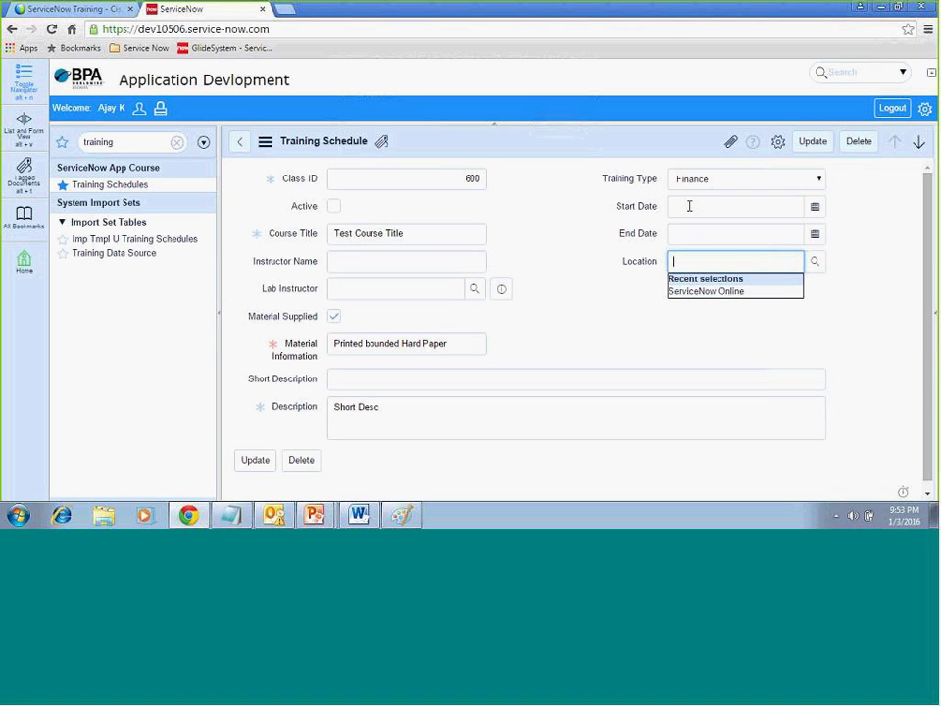
# Step: Switch Training Type to Non-IT and to IT, checking the Location field for each type
pyautogui.click(714, 183)
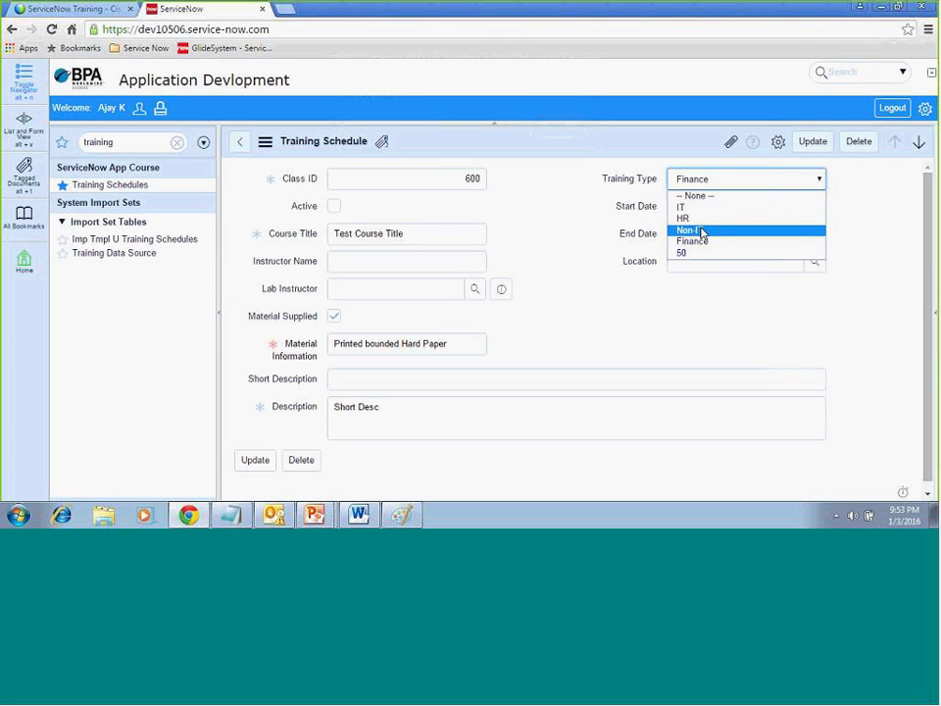
pyautogui.click(703, 230)
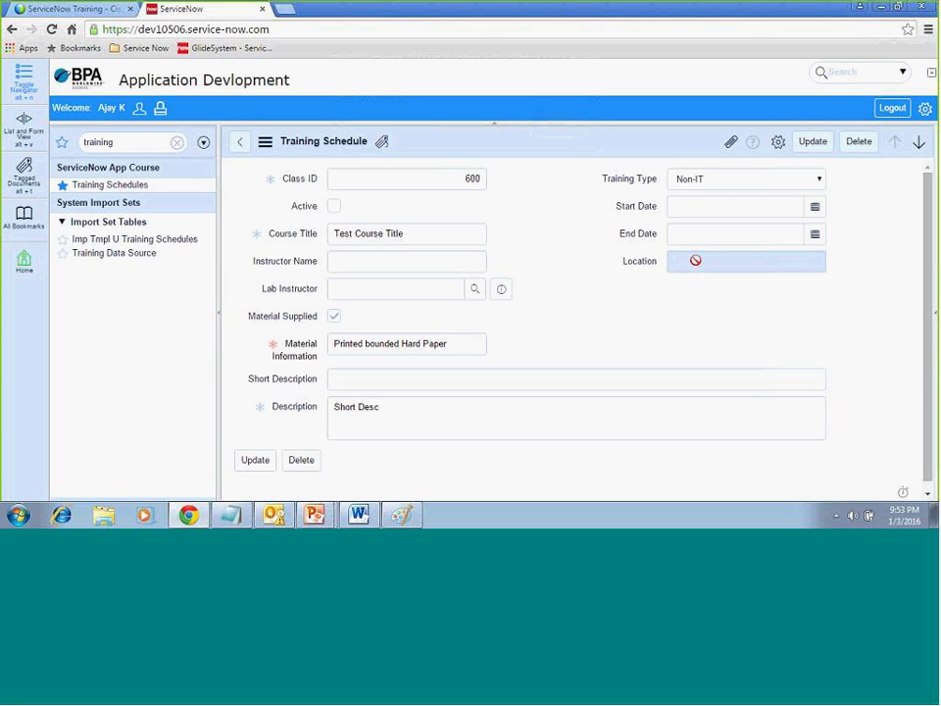
pyautogui.click(707, 184)
pyautogui.click(699, 208)
pyautogui.click(695, 259)
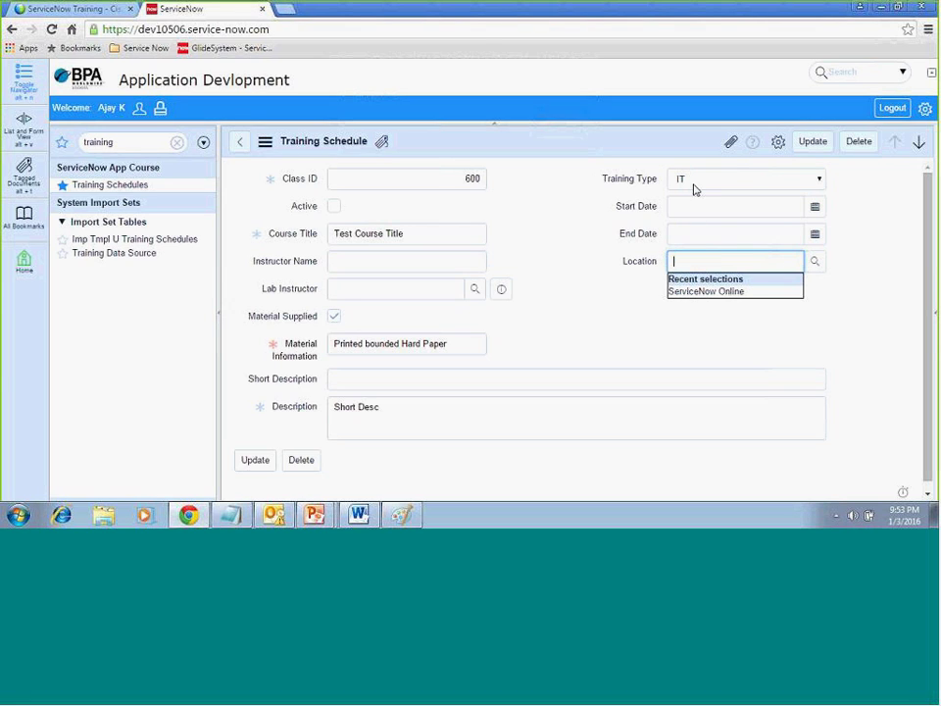
pyautogui.moveTo(623, 263); pyautogui.dragTo(655, 269)
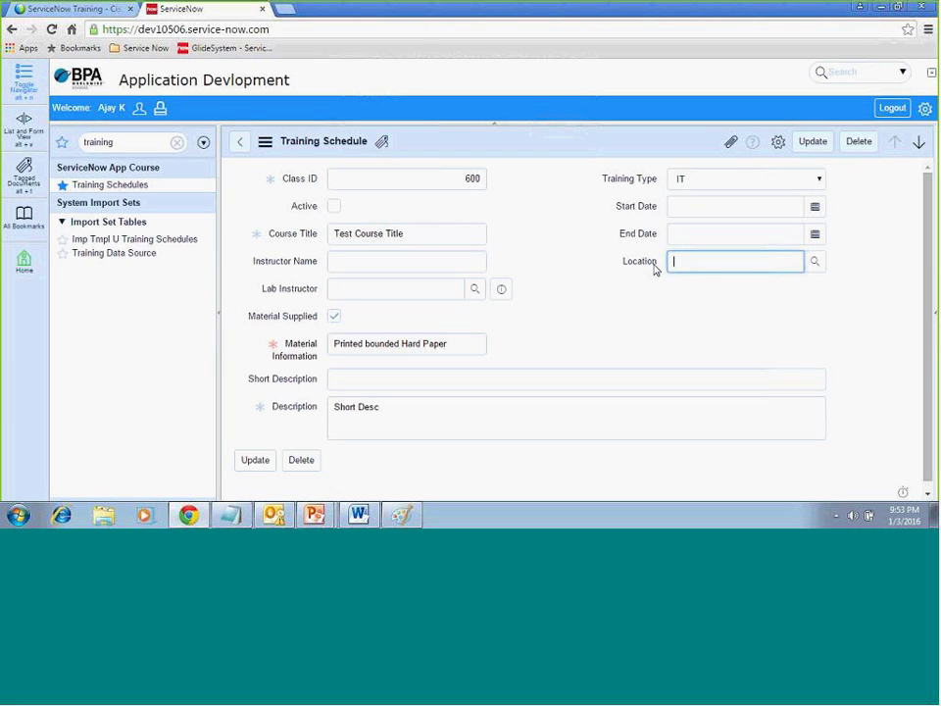
# Step: Compare the Location field's behaviour for Training Type Non-IT and HR
pyautogui.click(686, 183)
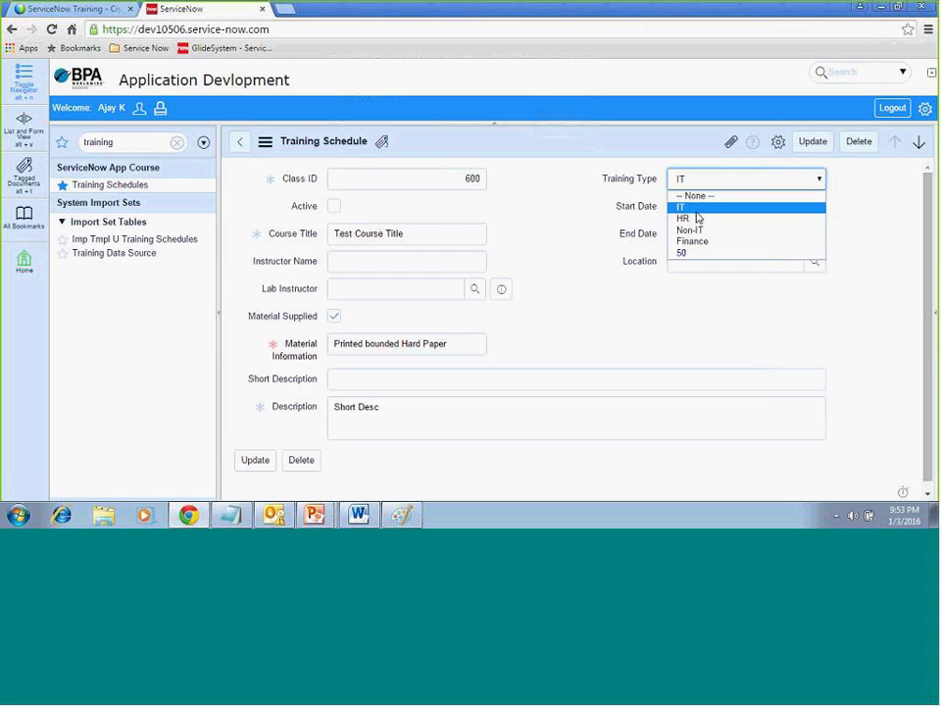
pyautogui.click(695, 229)
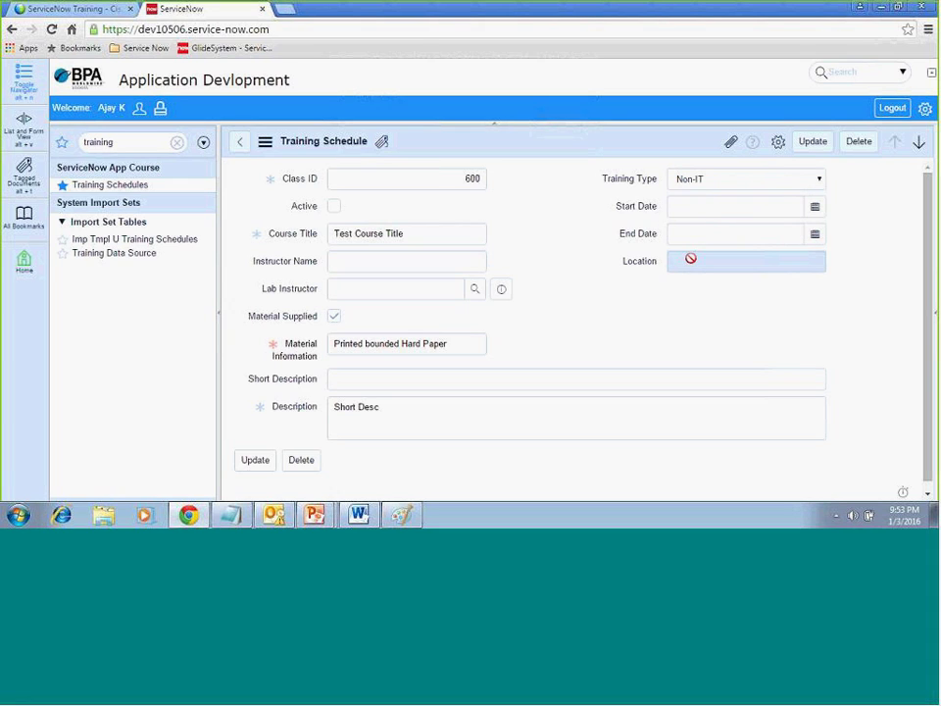
pyautogui.click(700, 179)
pyautogui.click(692, 222)
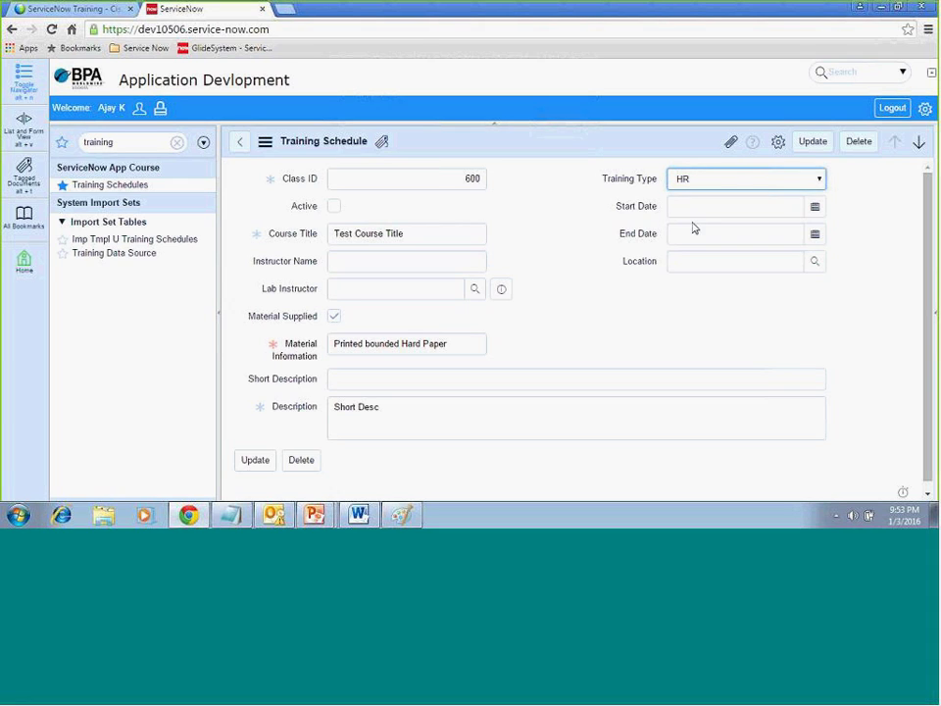
pyautogui.click(700, 263)
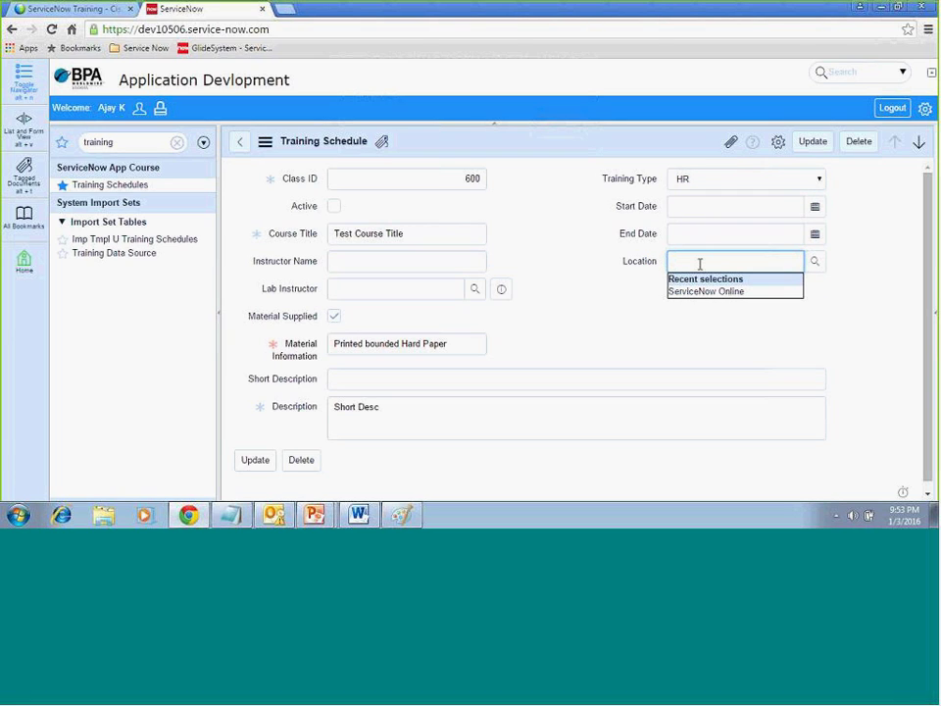
pyautogui.click(533, 317)
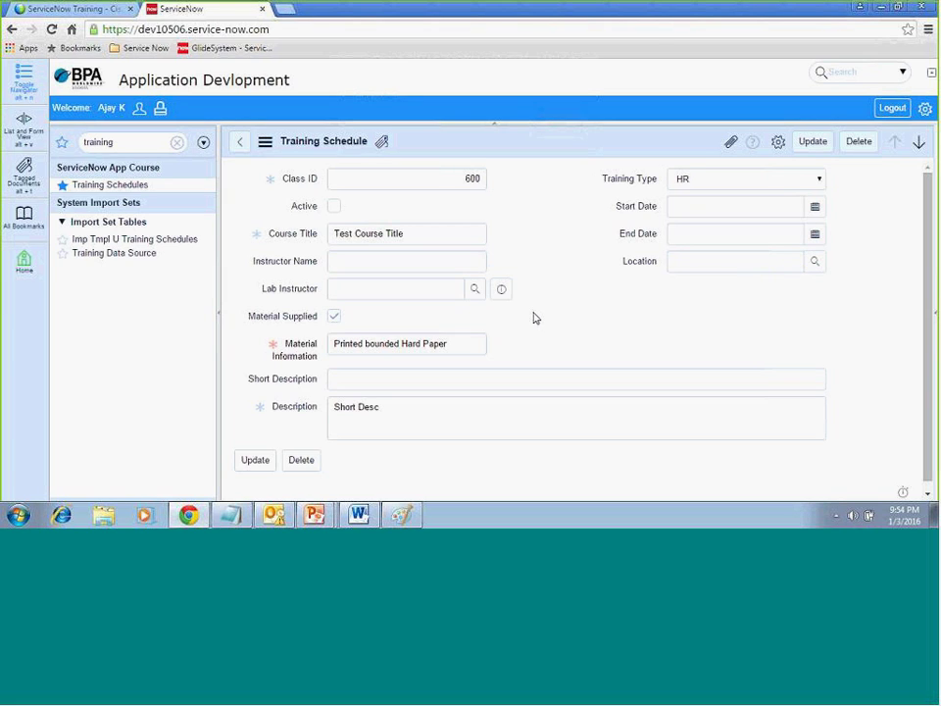
# Step: Change Training Type to Non-IT and back to IT, checking whether Location can be edited
pyautogui.click(726, 183)
pyautogui.click(694, 232)
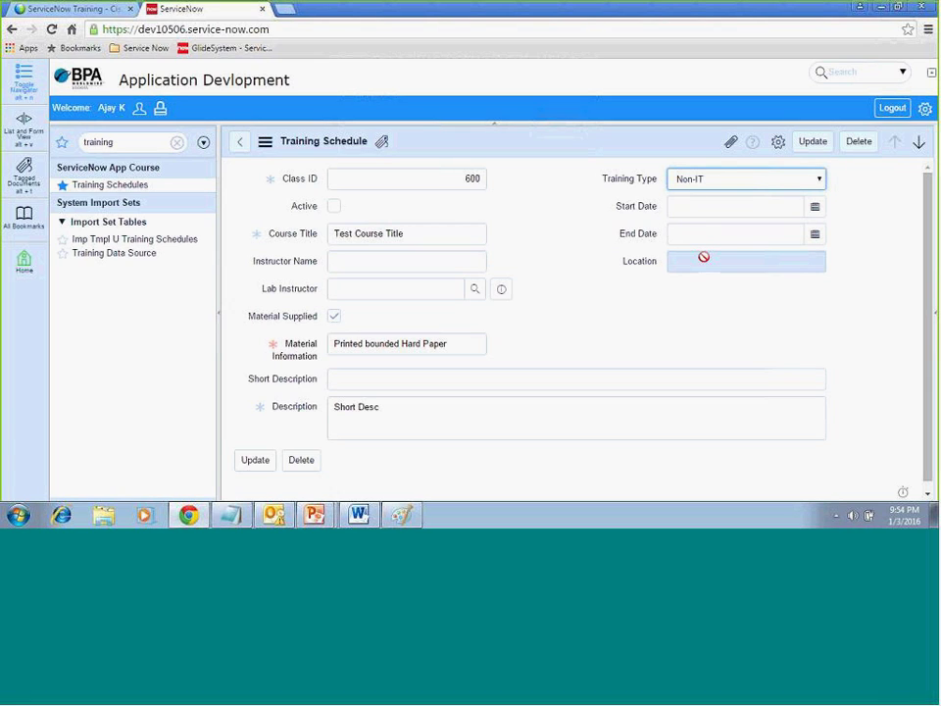
pyautogui.rightClick(690, 182)
pyautogui.click(686, 181)
pyautogui.click(678, 181)
pyautogui.click(680, 209)
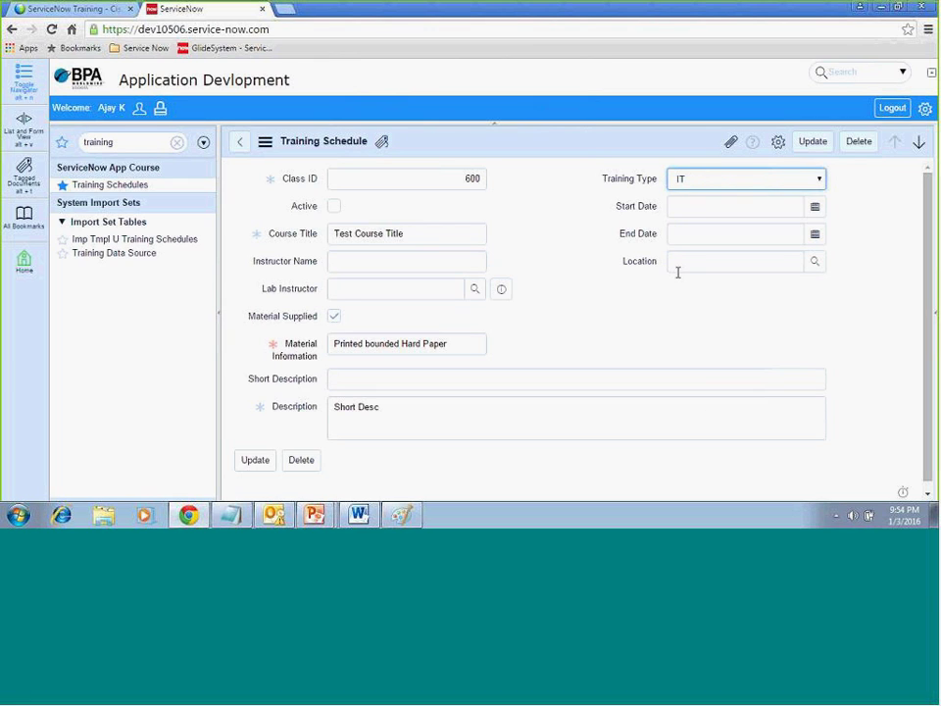
pyautogui.click(684, 263)
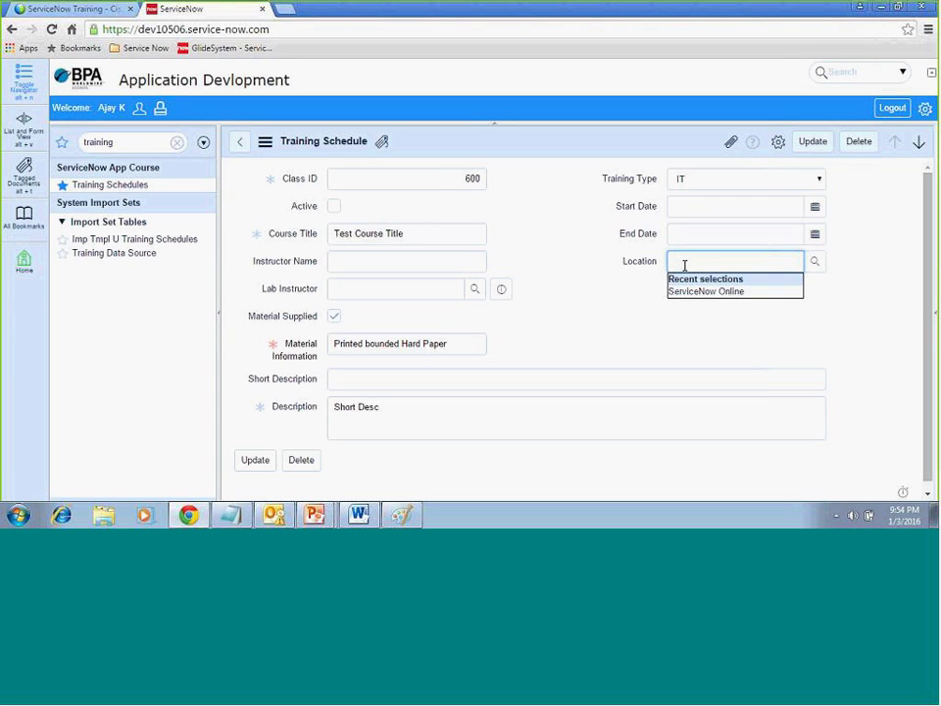
# Step: Clear Class ID, toggle Material Supplied off and on, and clear Material Information to test the mandatory fields
pyautogui.doubleClick(455, 180)
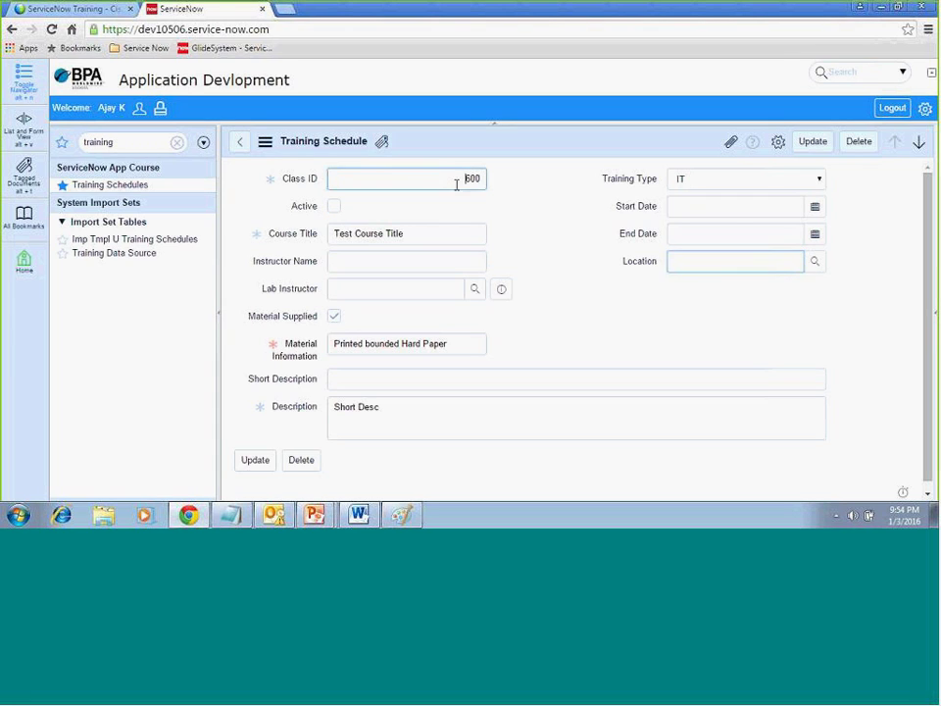
pyautogui.press('BackSpace')
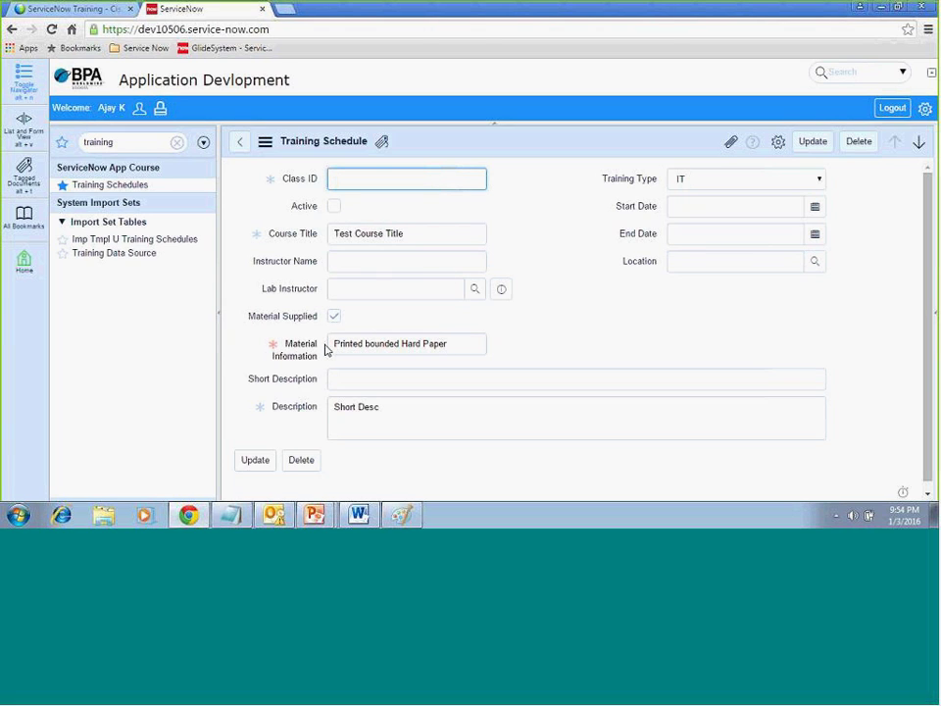
pyautogui.click(334, 316)
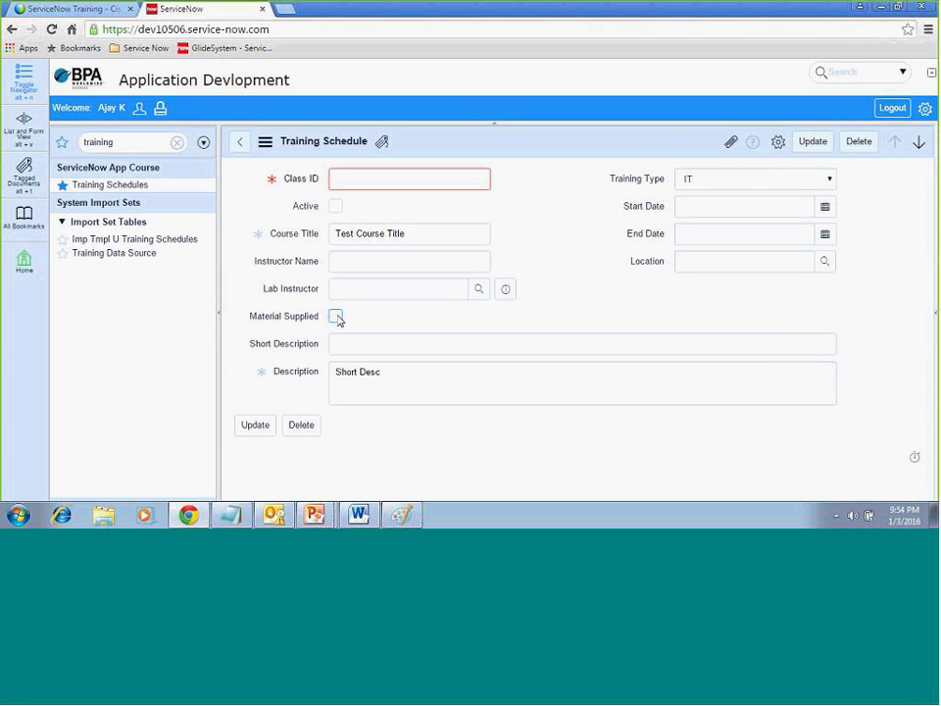
pyautogui.click(335, 316)
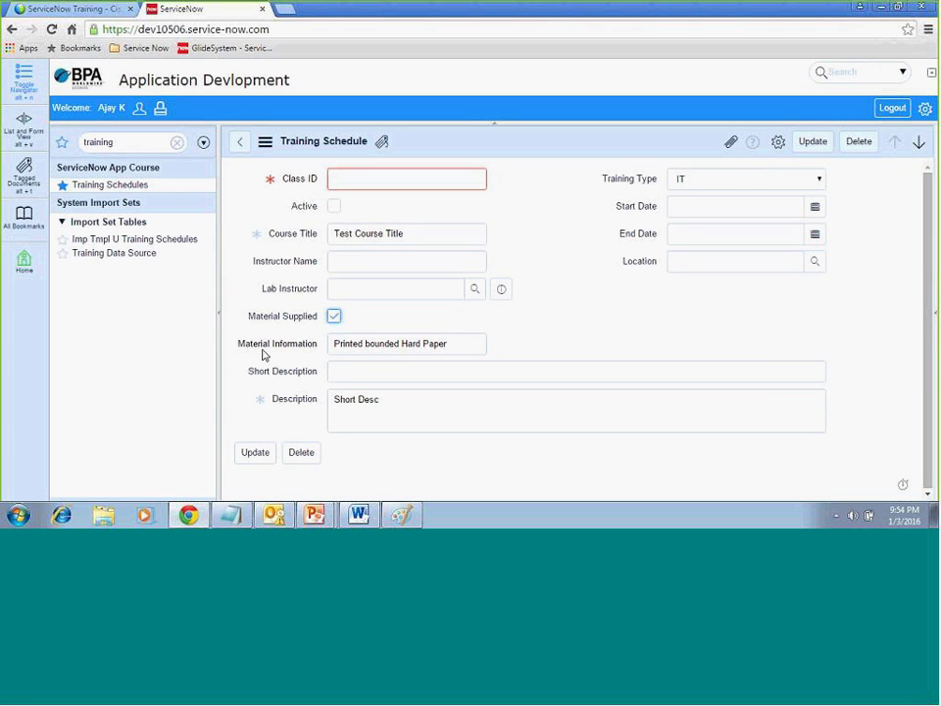
pyautogui.moveTo(452, 349); pyautogui.dragTo(253, 324)
pyautogui.press('BackSpace')
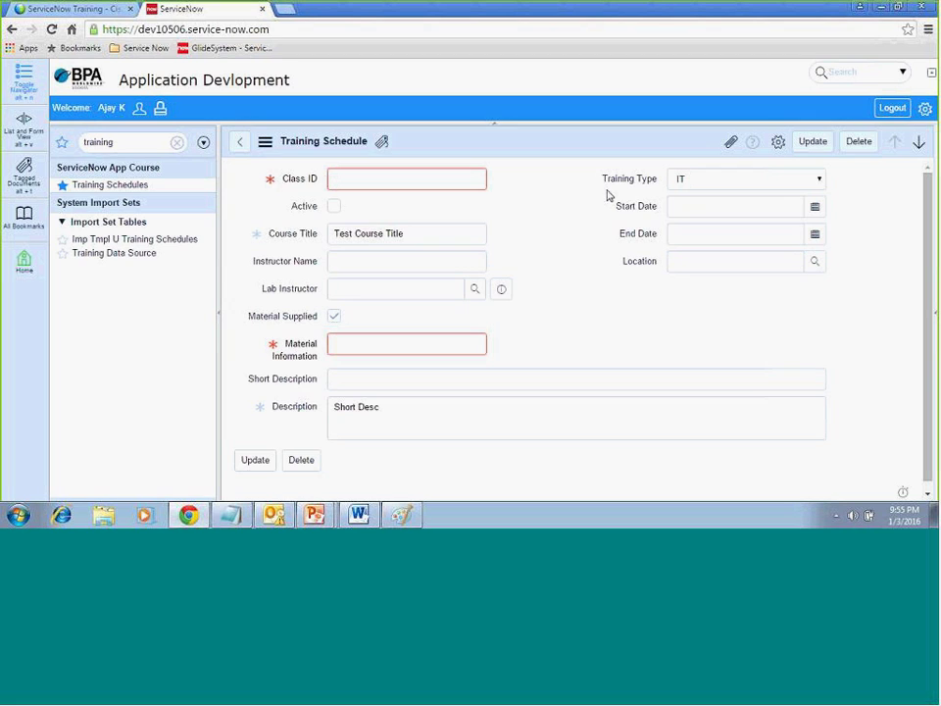
# Step: Try the Location field with Training Type HR, and set Training Type to Non-IT
pyautogui.click(676, 182)
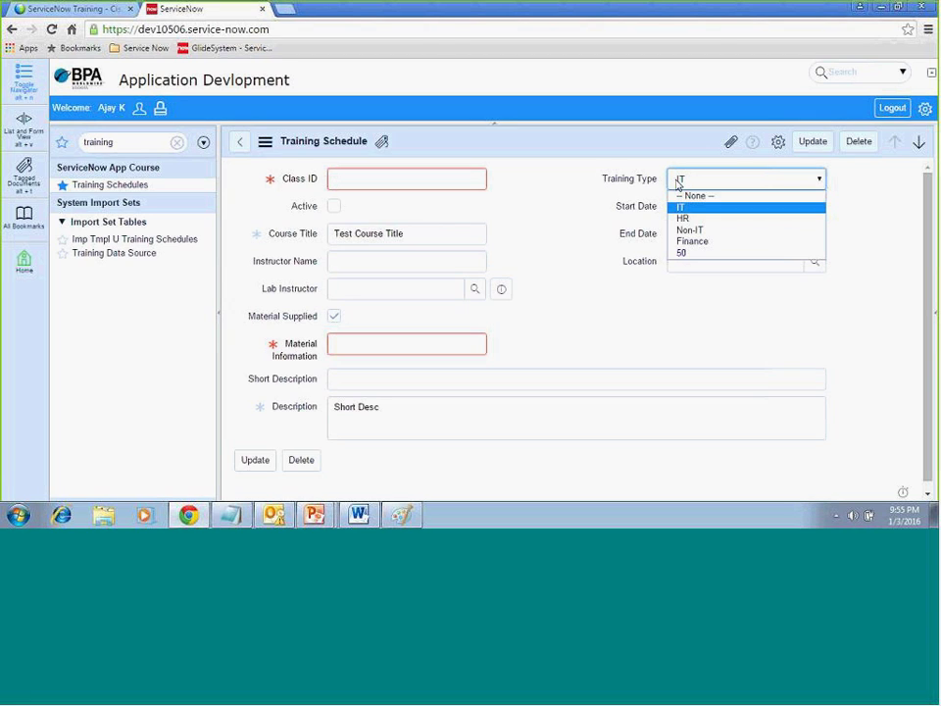
pyautogui.click(686, 217)
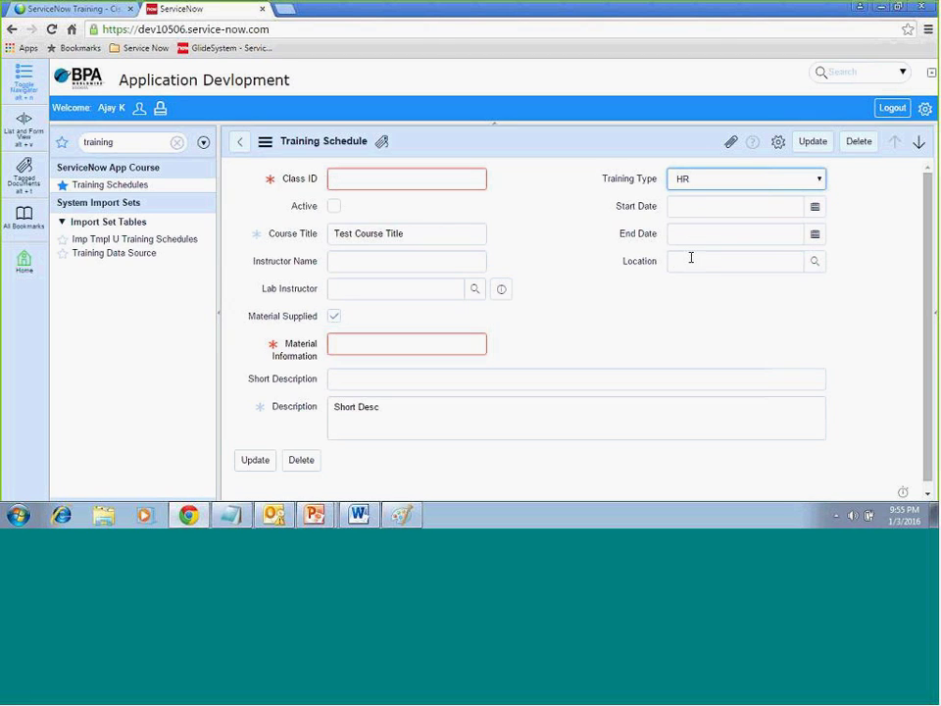
pyautogui.click(686, 260)
pyautogui.click(700, 178)
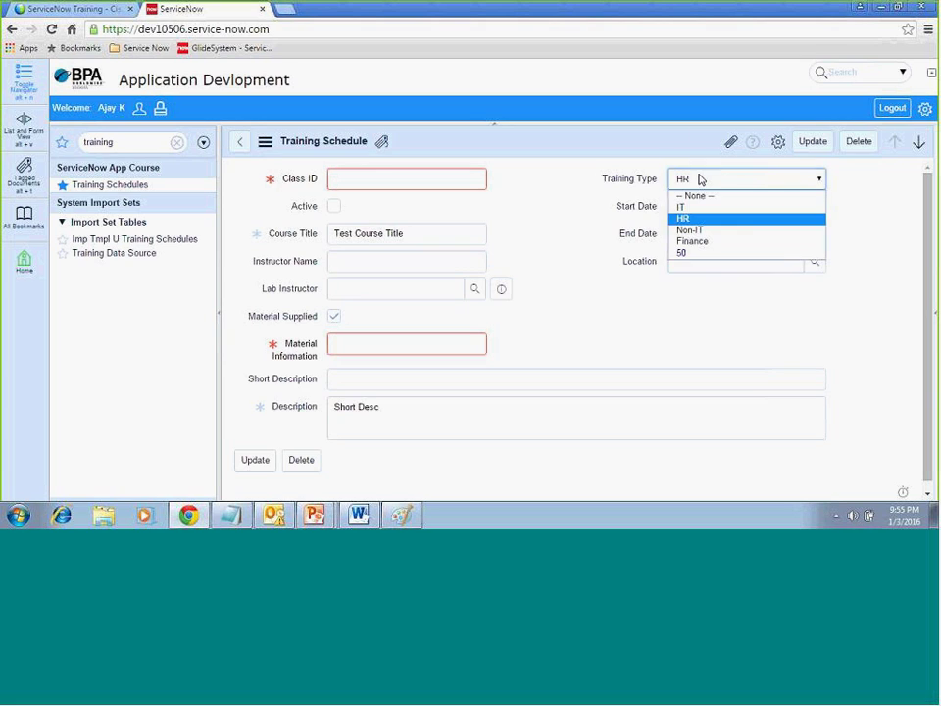
pyautogui.click(698, 230)
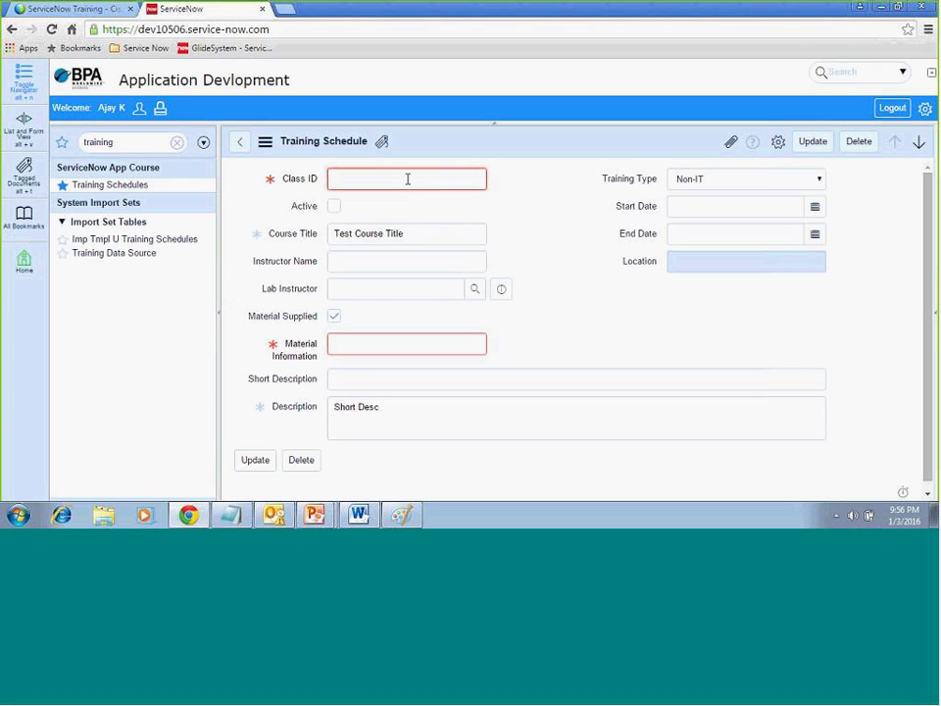
# Step: Set Class ID to 800 and Material Information to "hard bound"
pyautogui.click(366, 351)
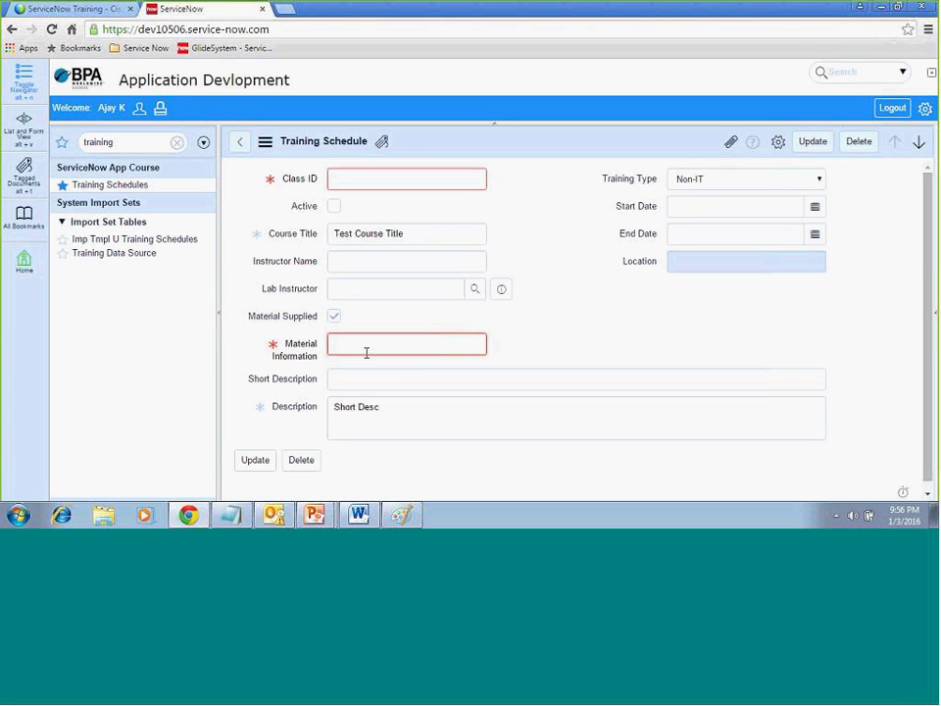
pyautogui.click(380, 174)
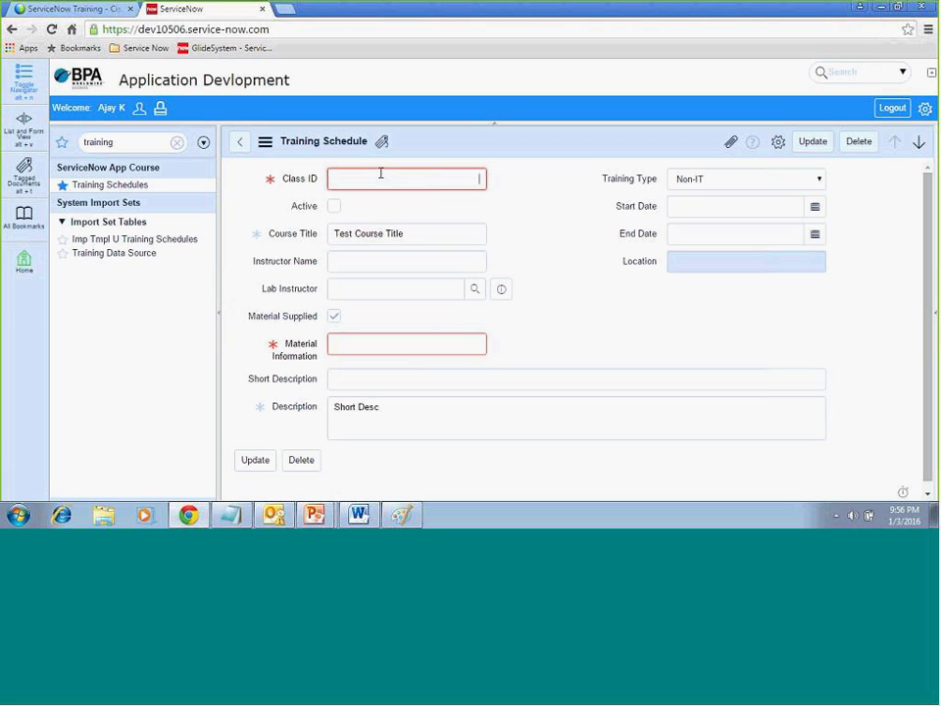
pyautogui.write('8000')
pyautogui.press('BackSpace')
pyautogui.click(346, 342)
pyautogui.write('hard')
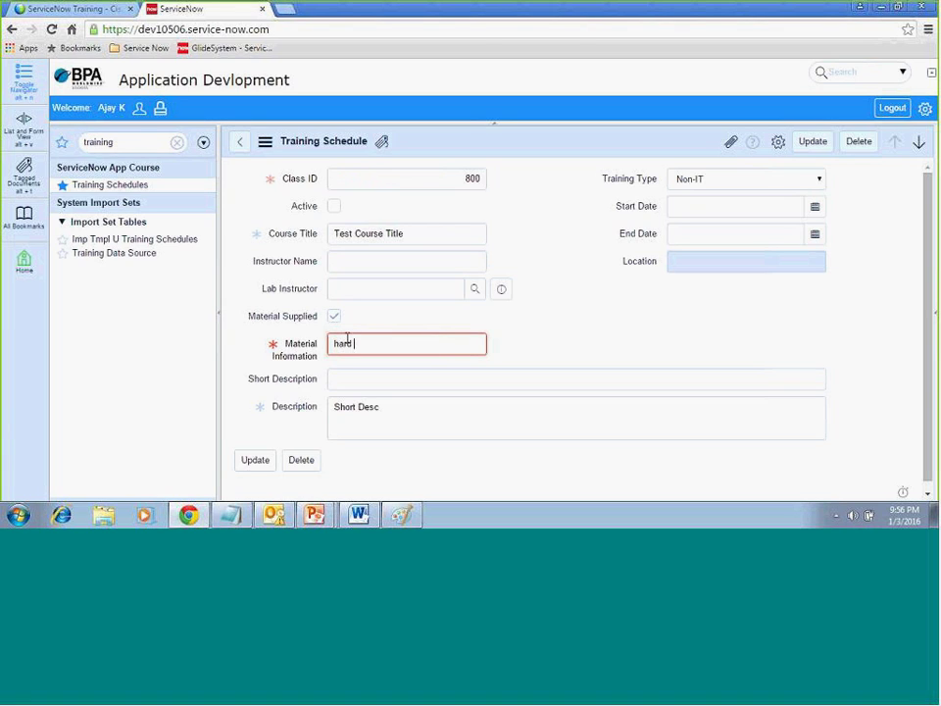
pyautogui.write(' b ou')
pyautogui.press('BackSpace')
pyautogui.press('BackSpace')
pyautogui.press('BackSpace')
pyautogui.write('ound')
# Step: Enter "Short desc" as the Short Description and mark the training schedule as Active
pyautogui.click(378, 372)
pyautogui.write('Short desc')
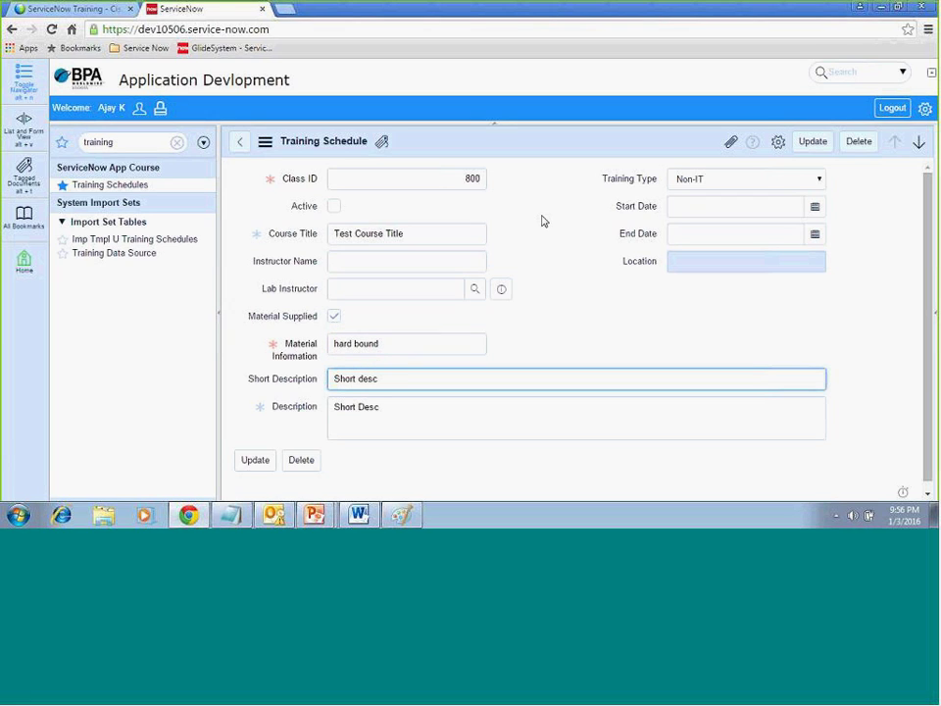
pyautogui.click(334, 206)
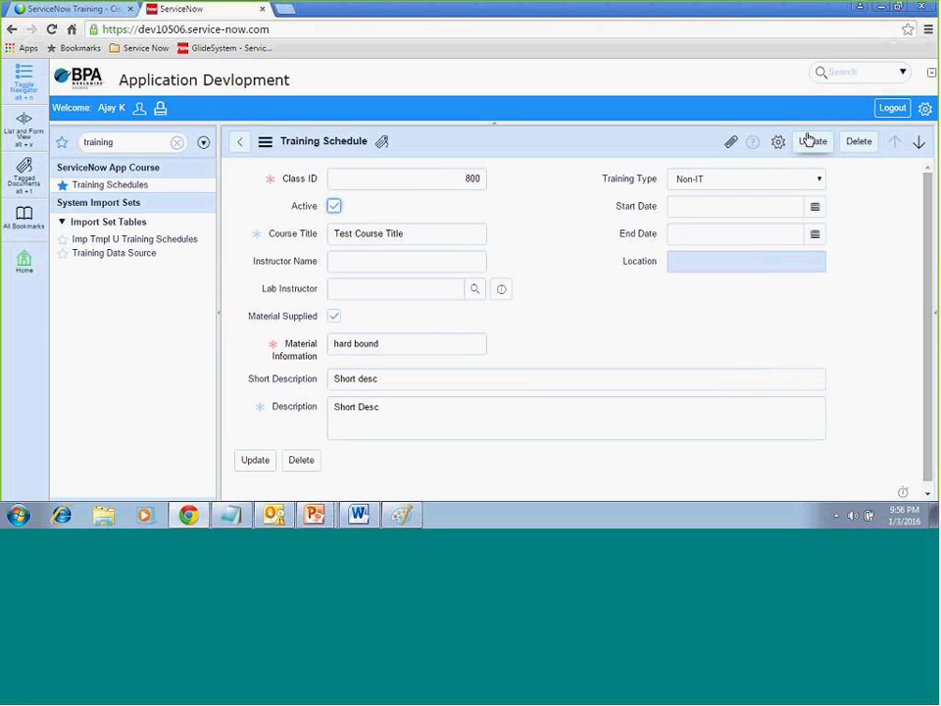
pyautogui.doubleClick(471, 178)
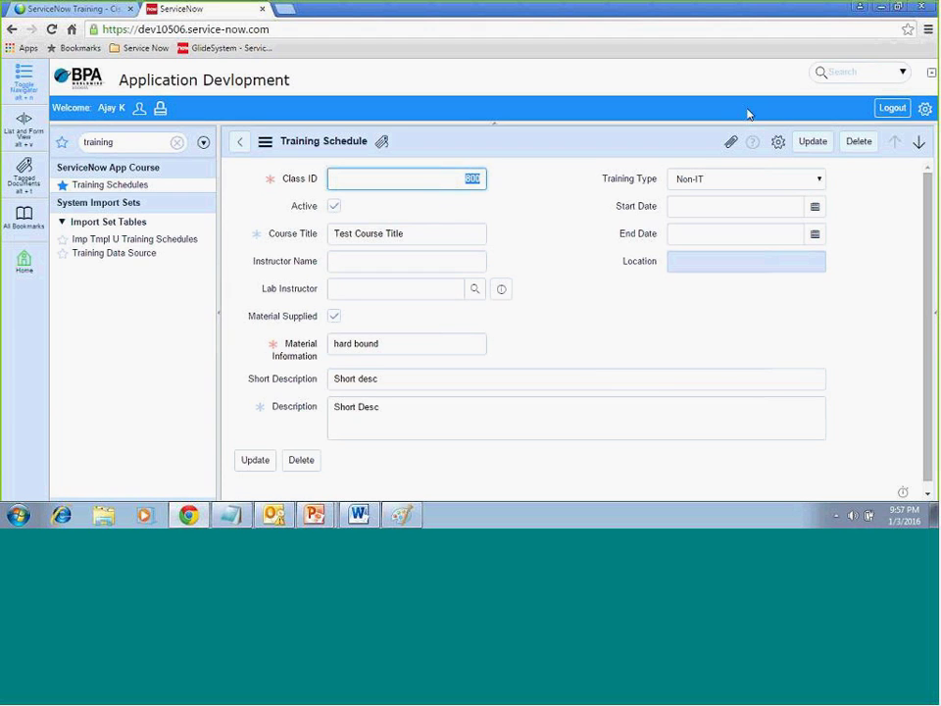
# Step: Save the training schedule and reopen the record with Class ID 800
pyautogui.click(812, 144)
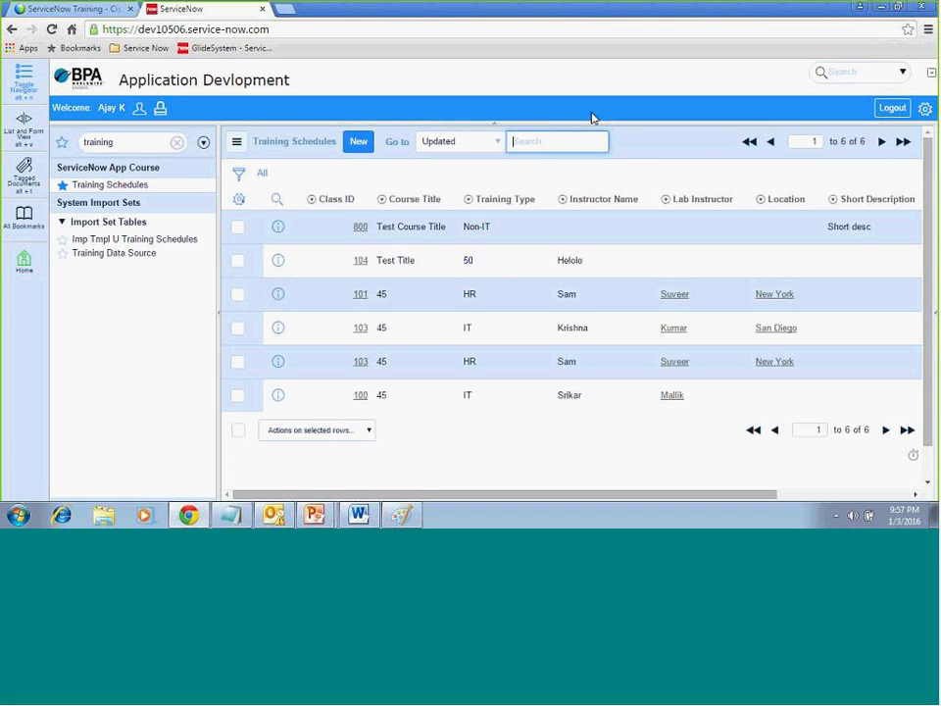
pyautogui.click(361, 227)
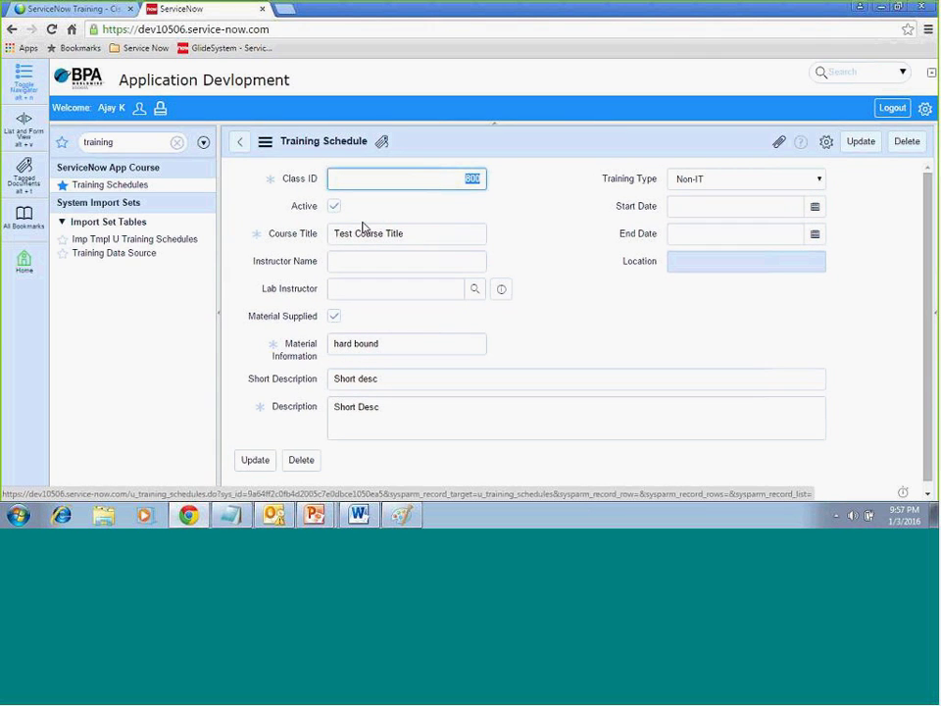
# Step: Switch Training Type to IT and back to Non-IT to test the Location field's read-only behaviour, and save the record
pyautogui.click(691, 179)
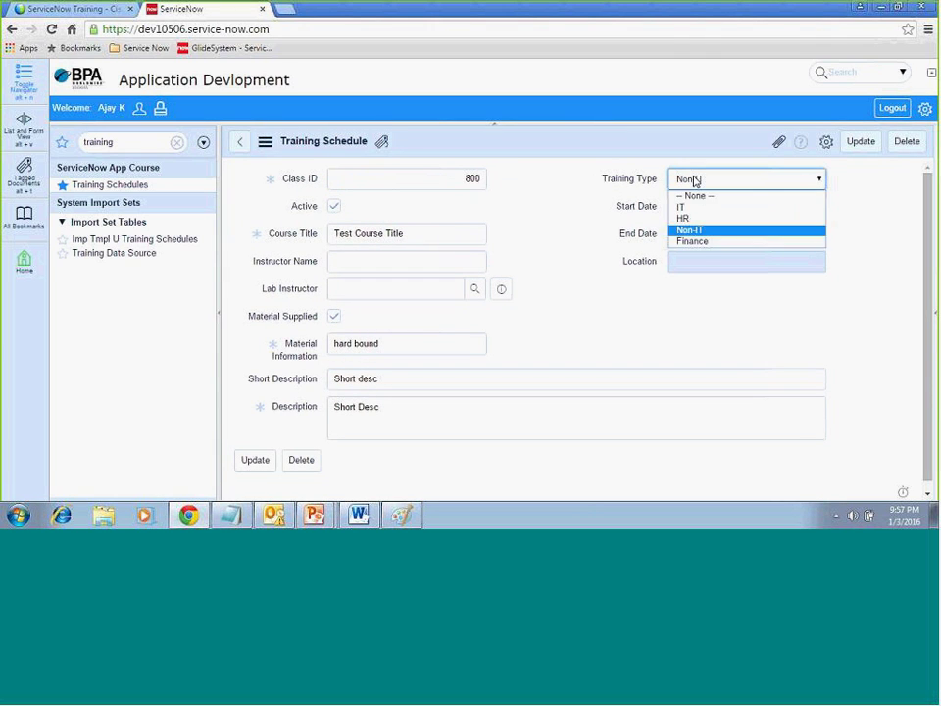
pyautogui.click(687, 210)
pyautogui.click(706, 182)
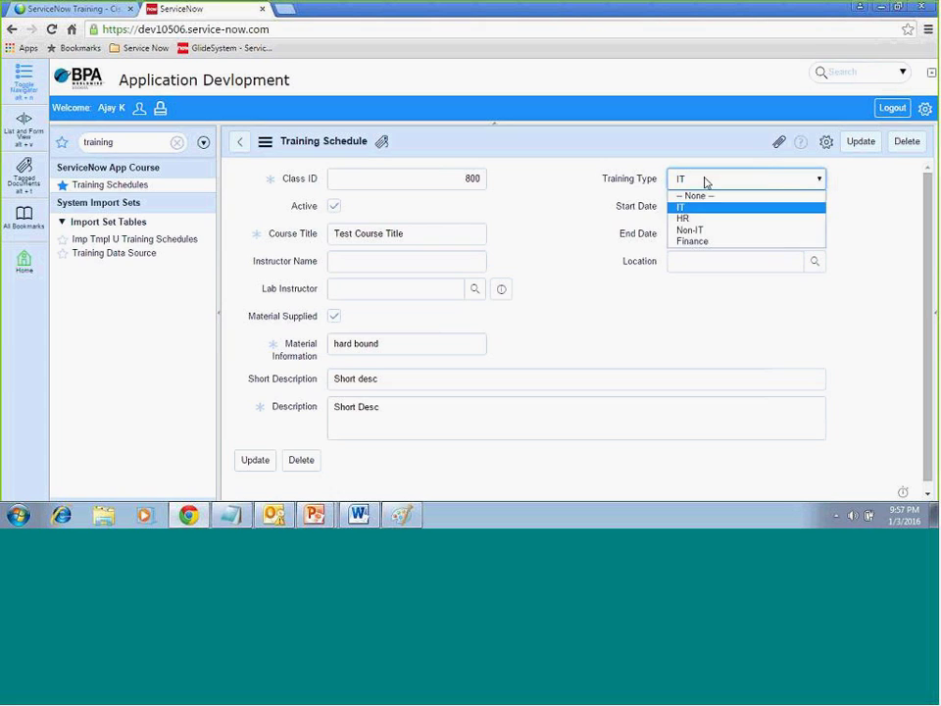
pyautogui.click(694, 229)
pyautogui.click(681, 257)
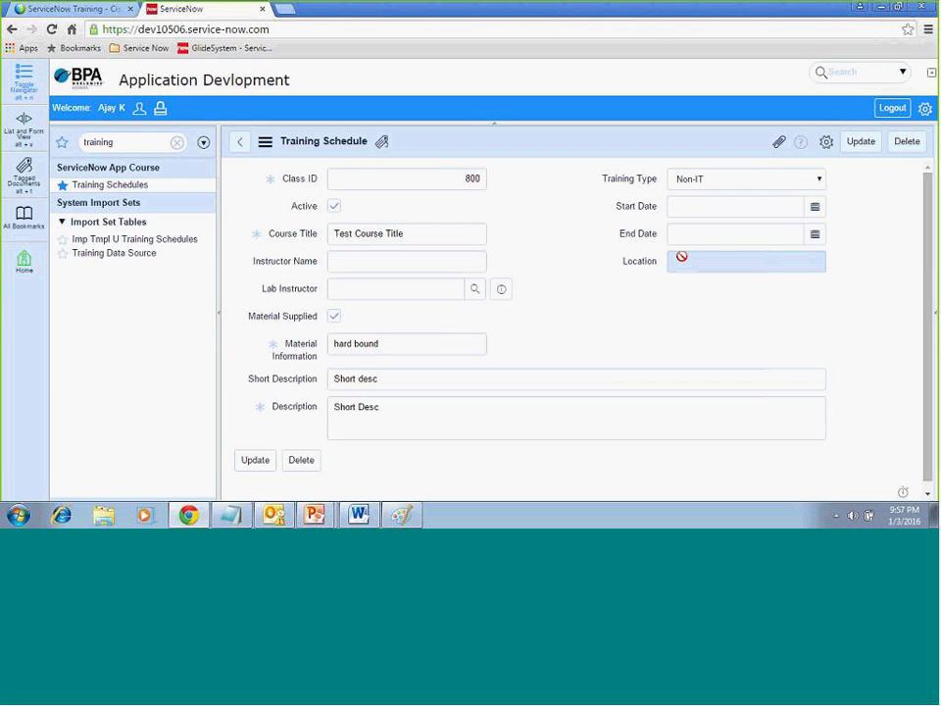
pyautogui.click(857, 144)
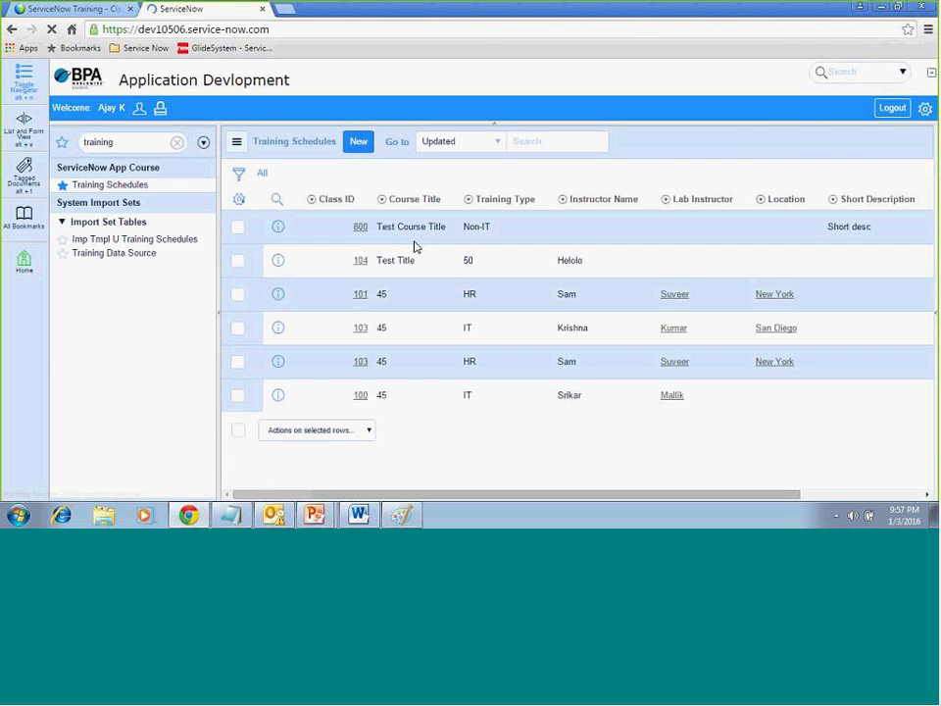
# Step: Reopen the training schedule with Class ID 800 and reload its form twice to observe when the UI policies take effect
pyautogui.click(360, 228)
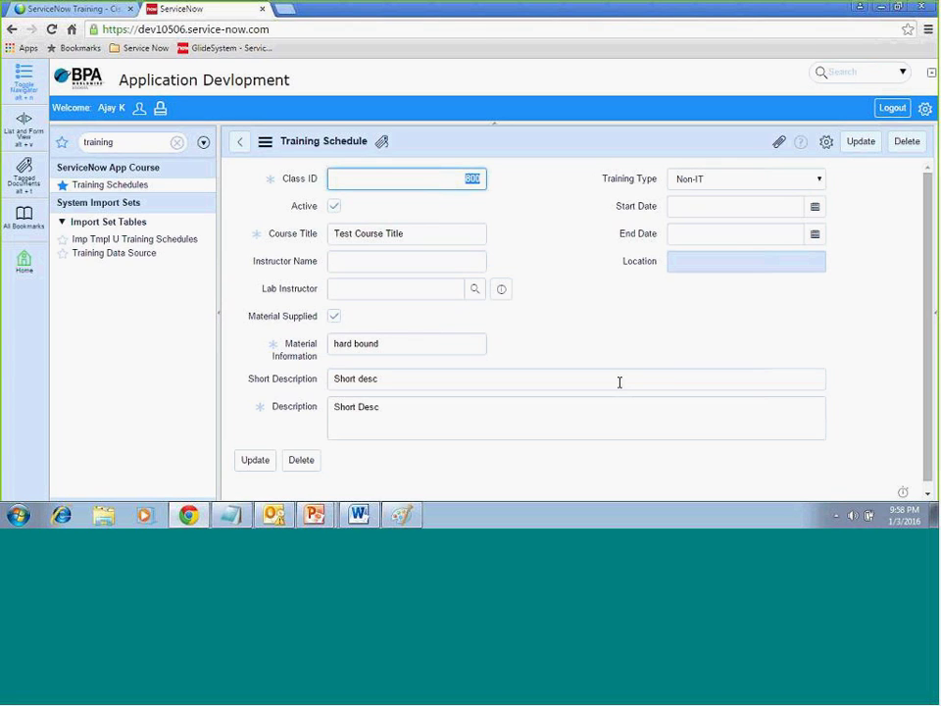
pyautogui.rightClick(567, 133)
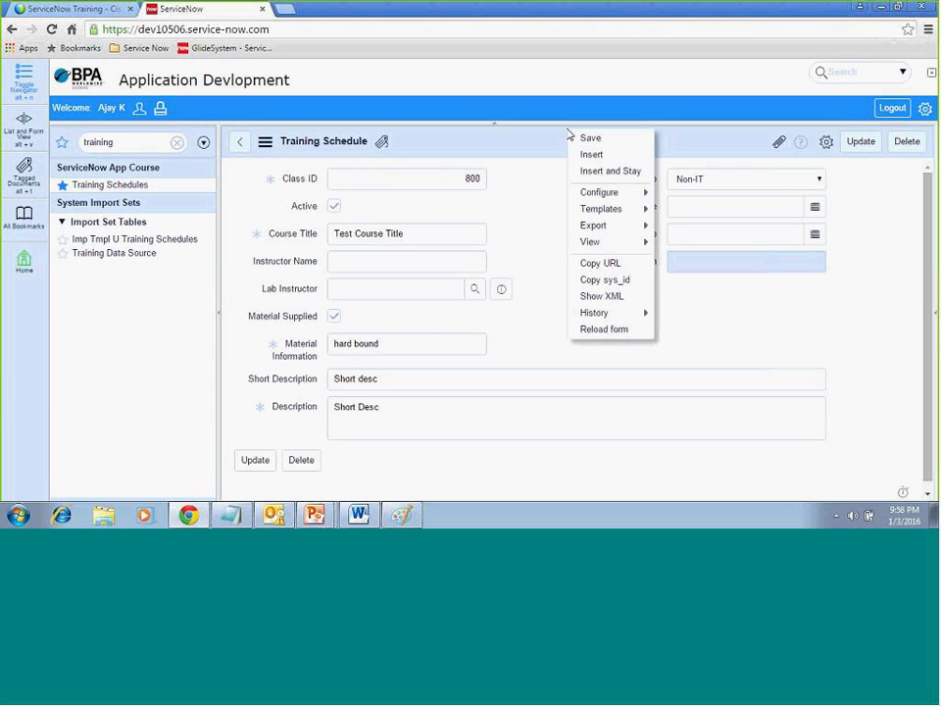
pyautogui.click(584, 330)
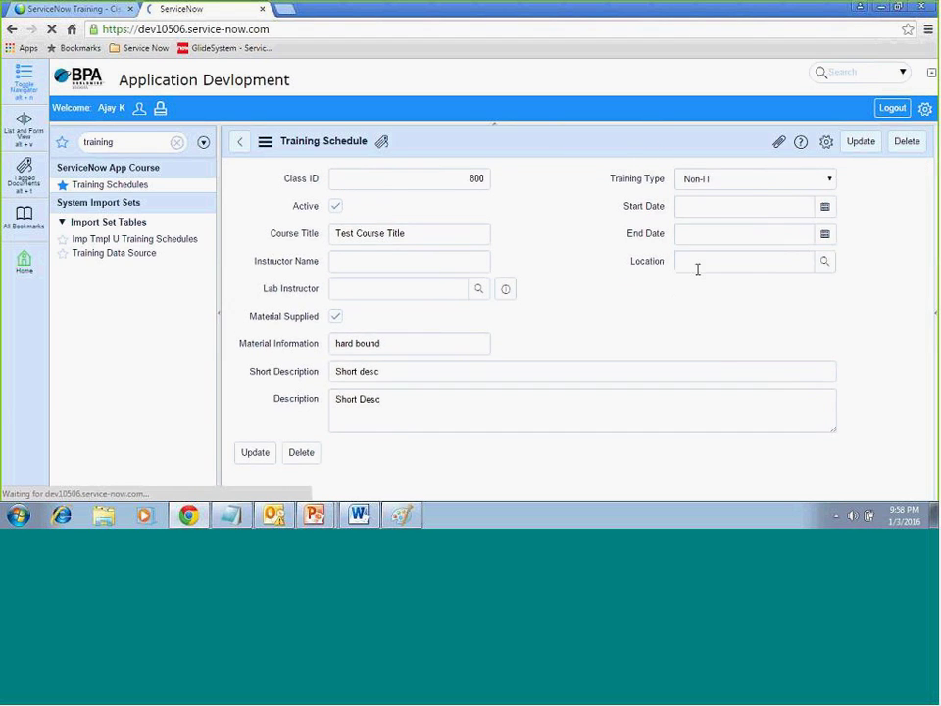
pyautogui.rightClick(588, 150)
pyautogui.click(624, 347)
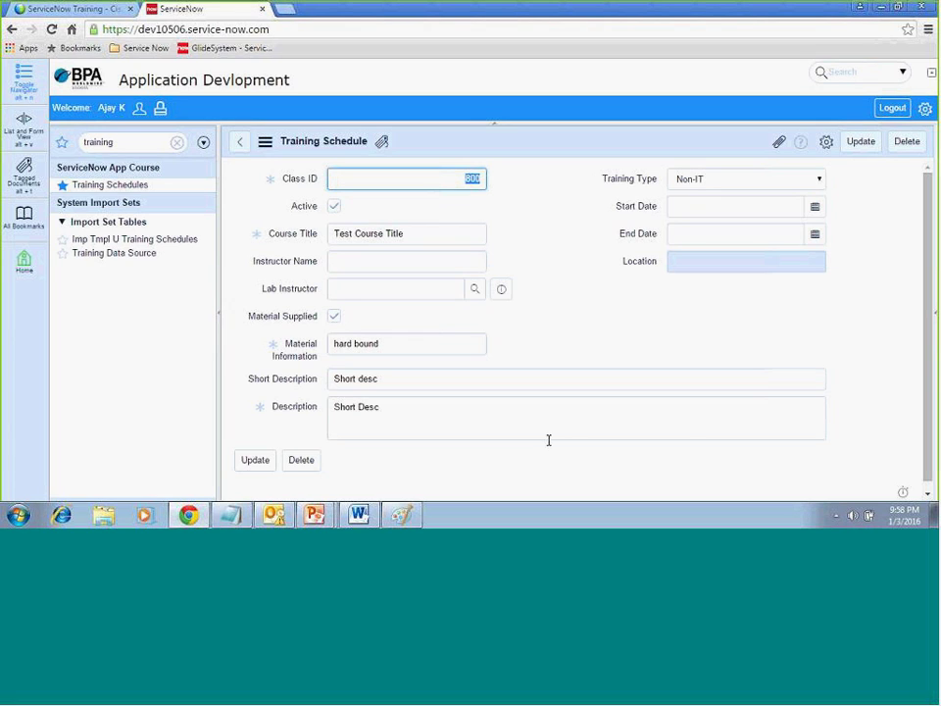
pyautogui.click(520, 407)
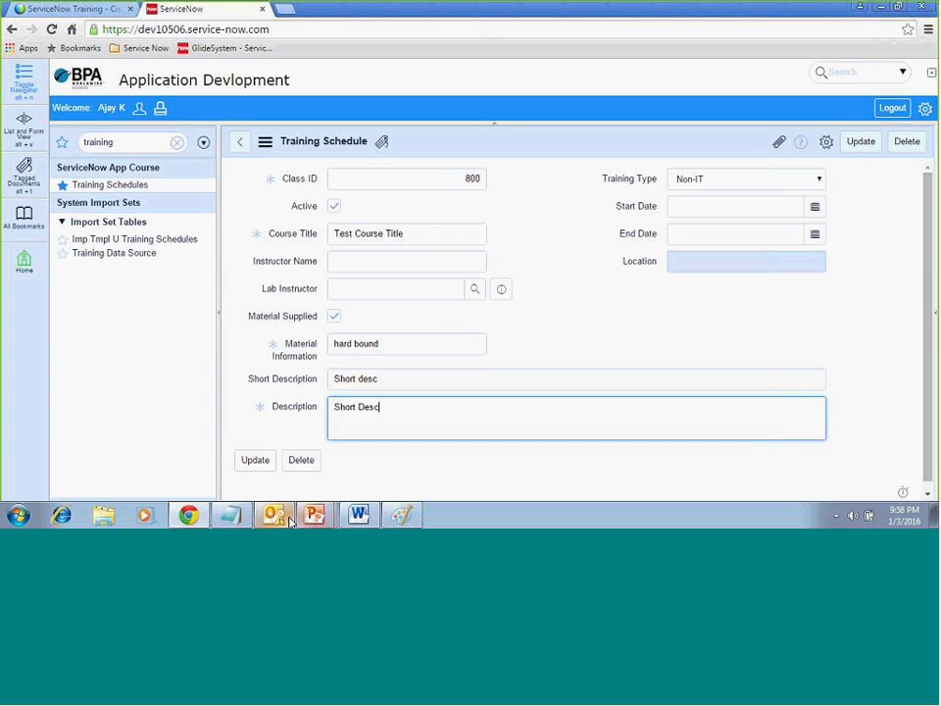
# Step: Switch to the PowerPoint presentation and show the Client Scripting slide listing the script types as a slide show
pyautogui.moveTo(330, 519)
pyautogui.click(324, 483)
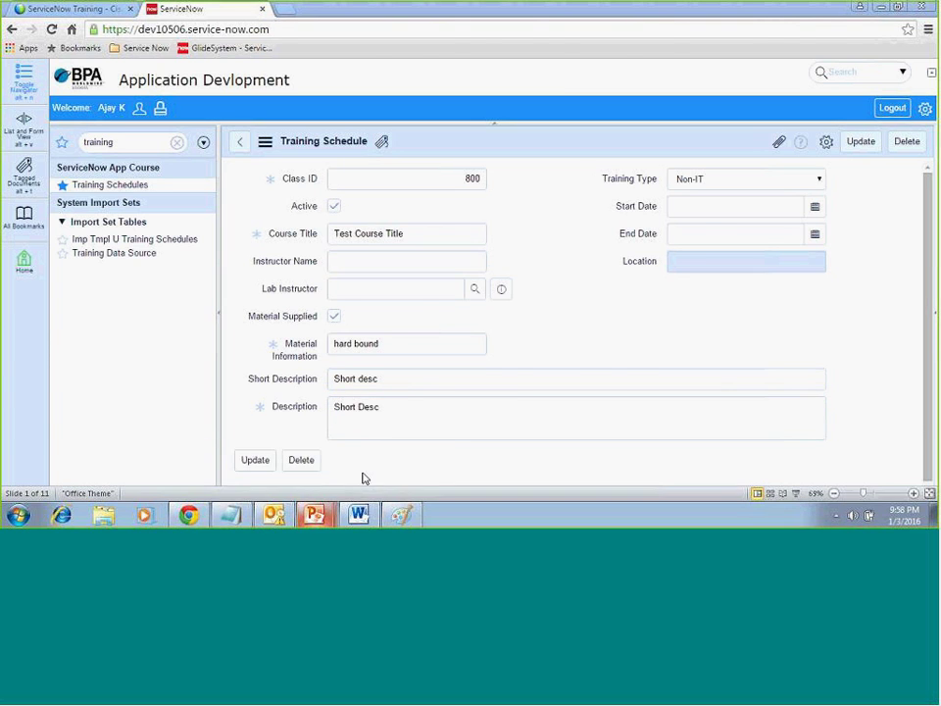
pyautogui.click(795, 494)
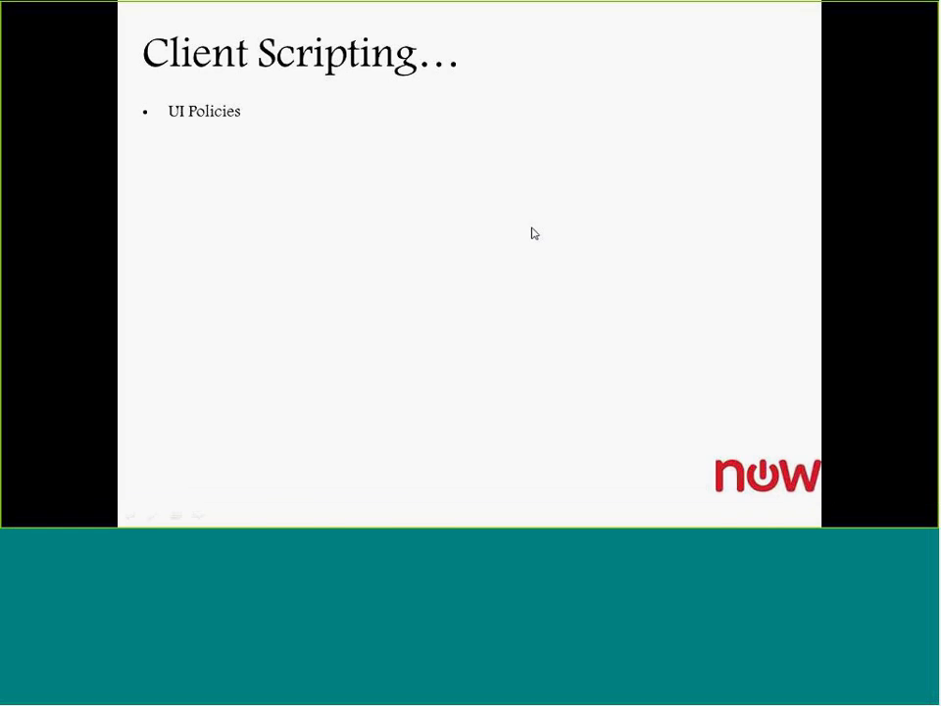
pyautogui.click(534, 234)
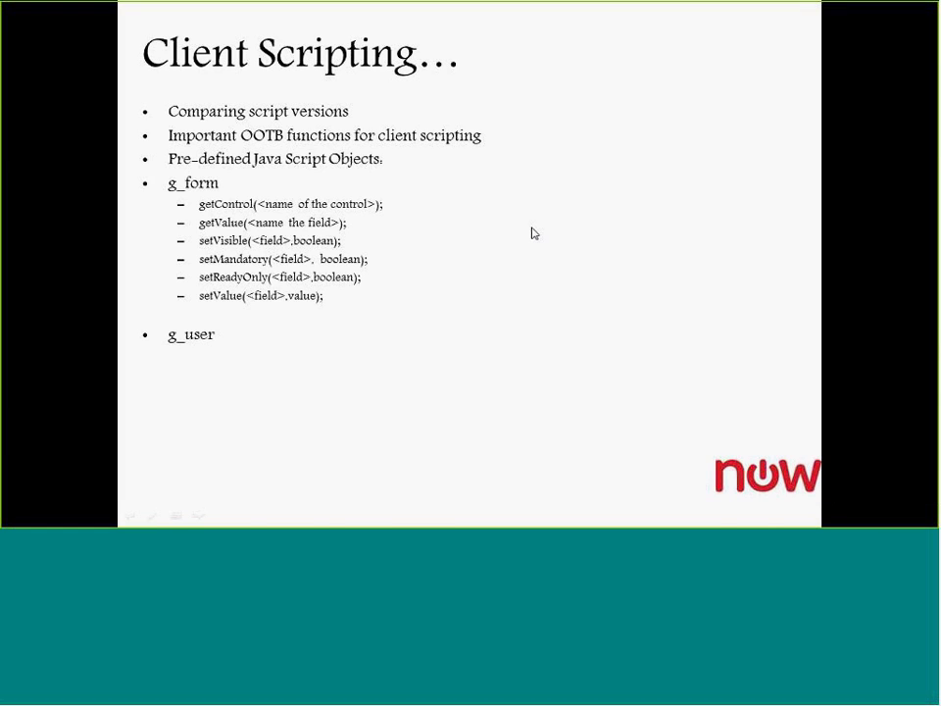
pyautogui.press('Left')
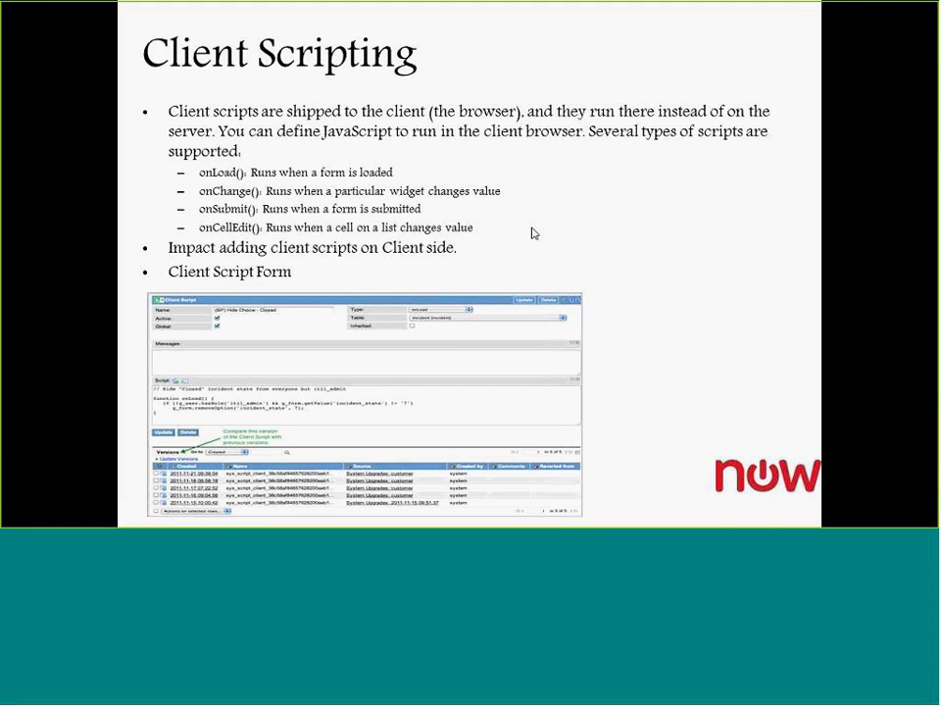
pyautogui.press('Left')
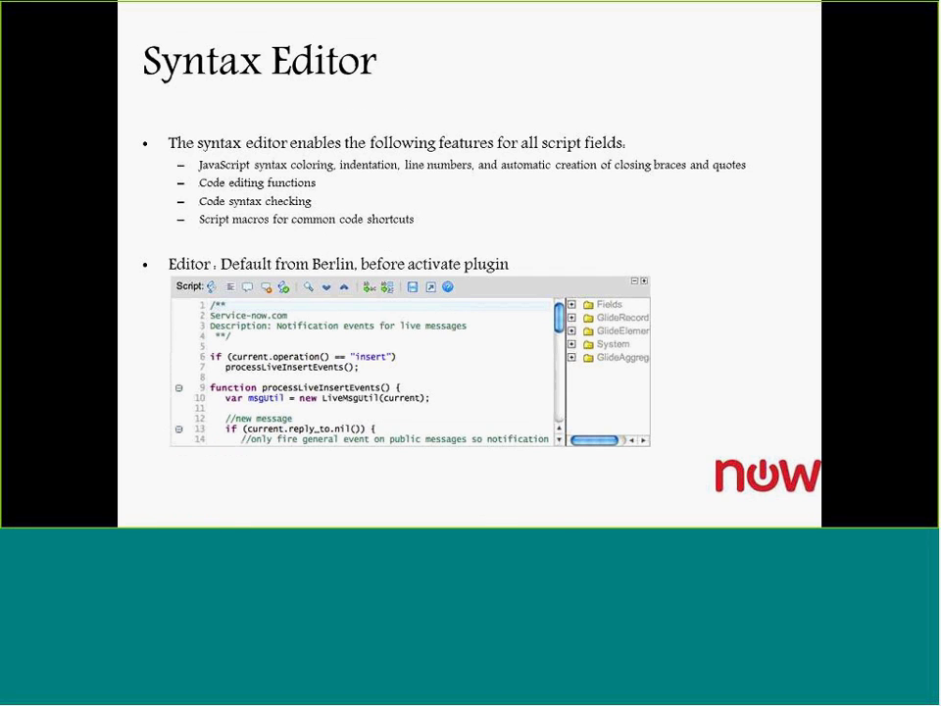
pyautogui.press('Right')
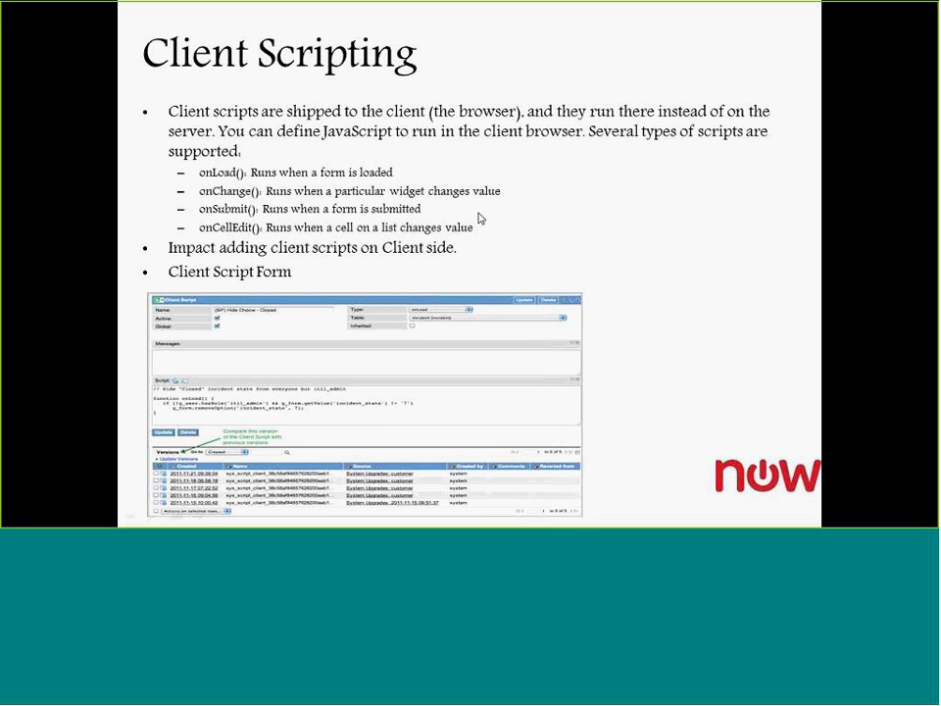
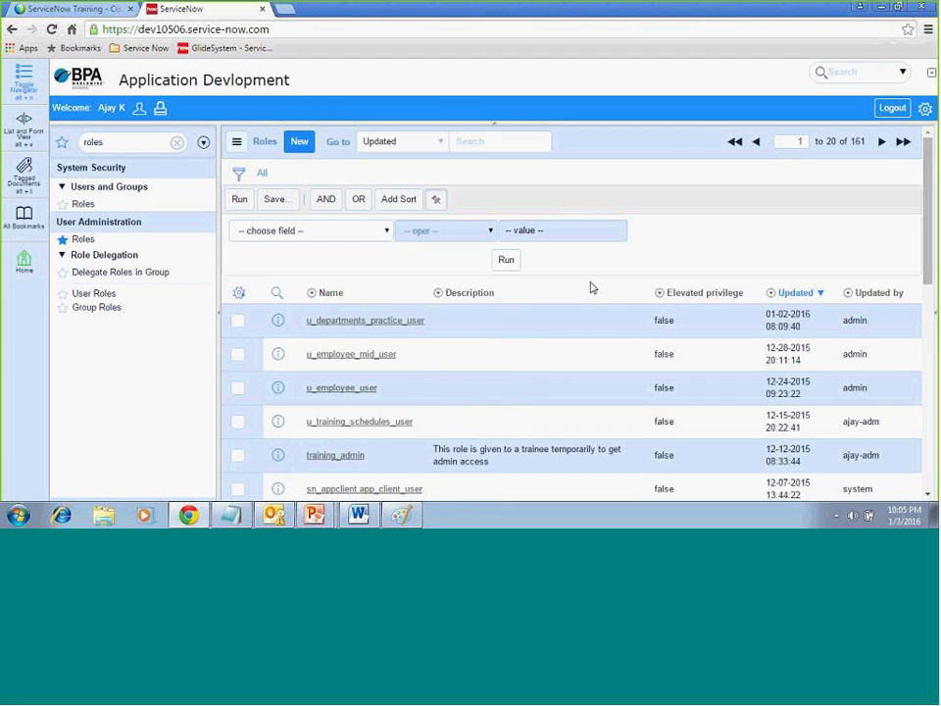
# Step: Filter the Roles list to u_departments_practice_user and download the matching record as an XML export
pyautogui.rightClick(353, 327)
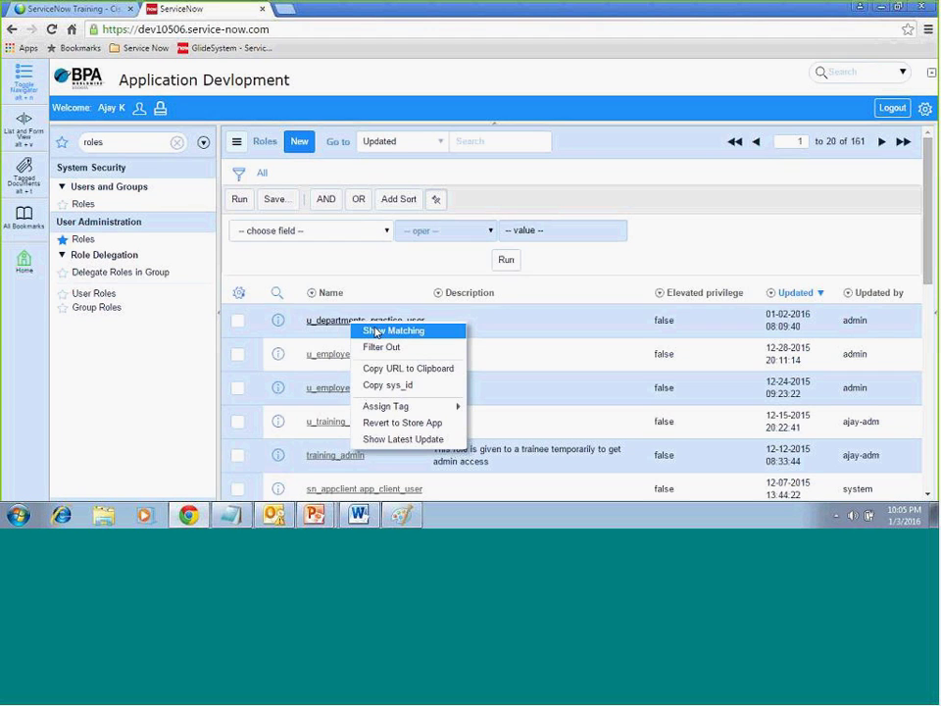
pyautogui.click(376, 331)
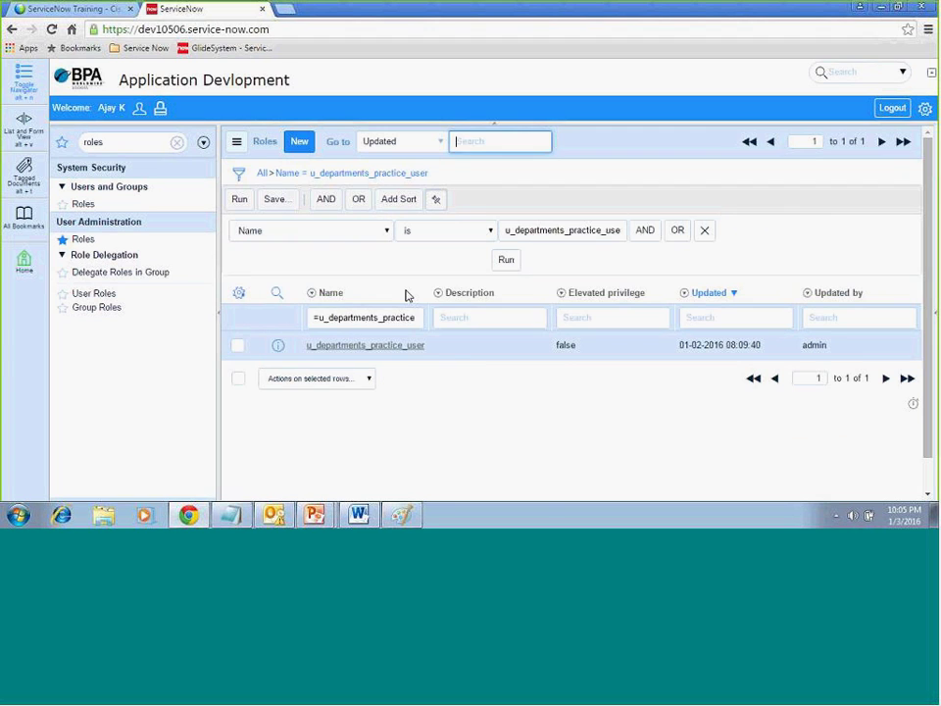
pyautogui.rightClick(407, 295)
pyautogui.moveTo(495, 443)
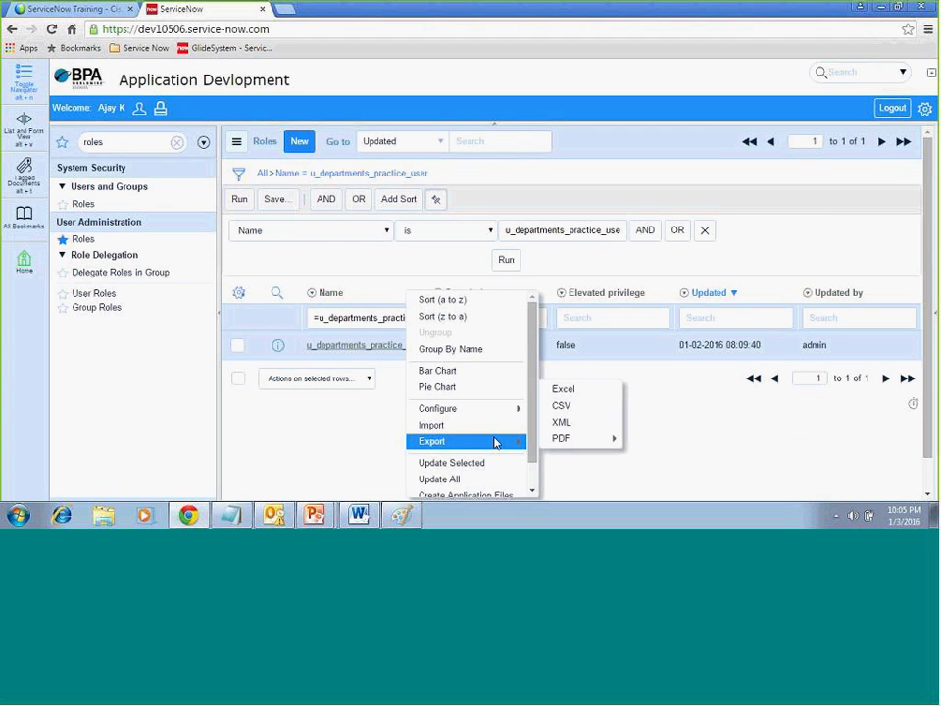
pyautogui.click(592, 422)
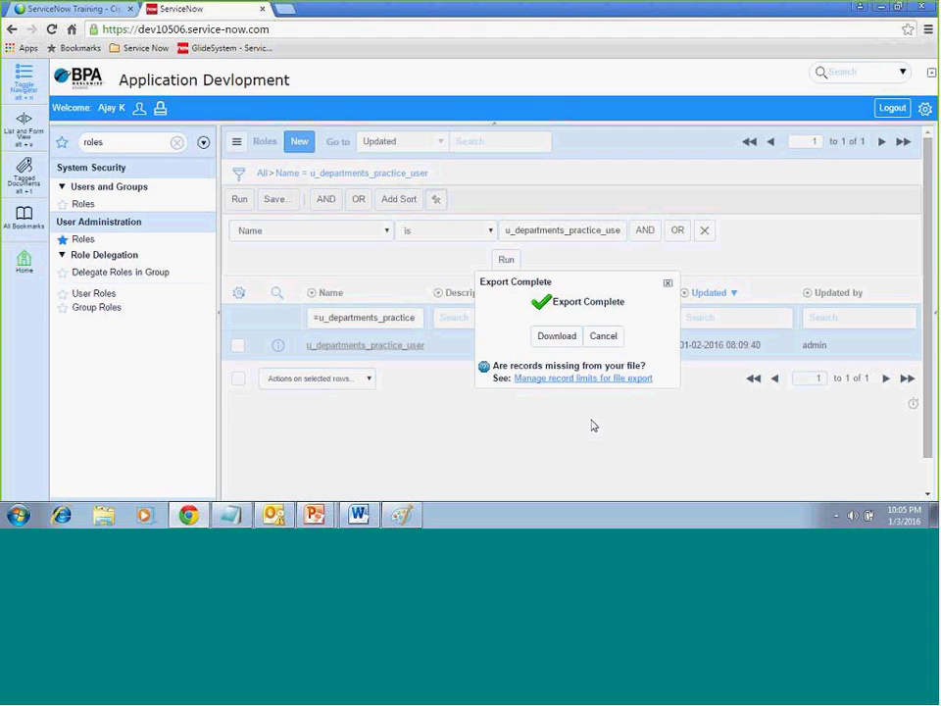
pyautogui.click(555, 337)
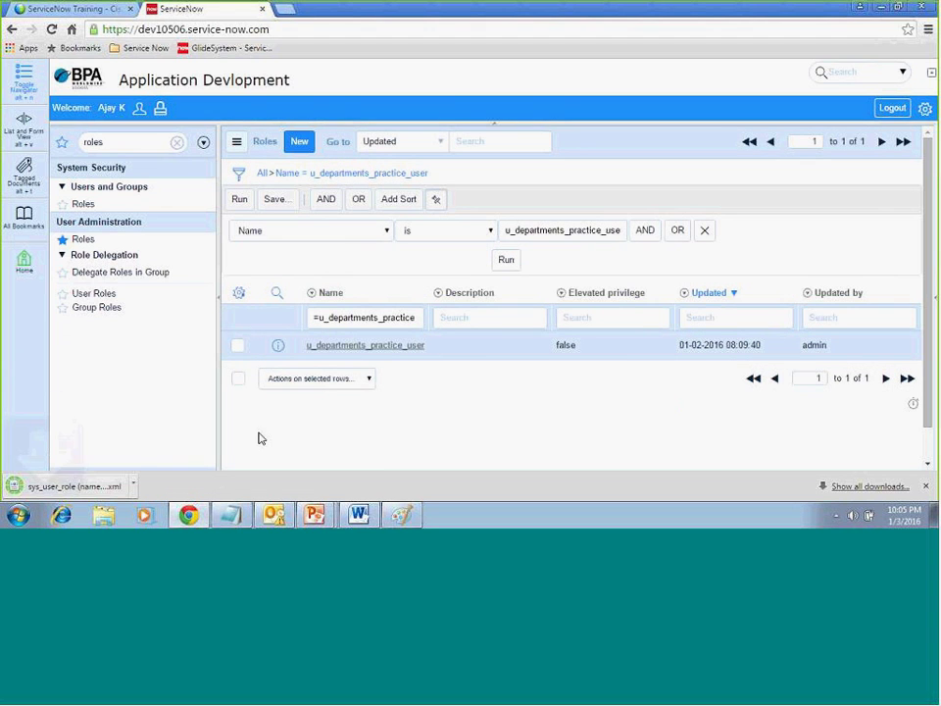
# Step: Locate the exported sys_user_role XML file in its download folder and move it to the Desktop
pyautogui.click(139, 484)
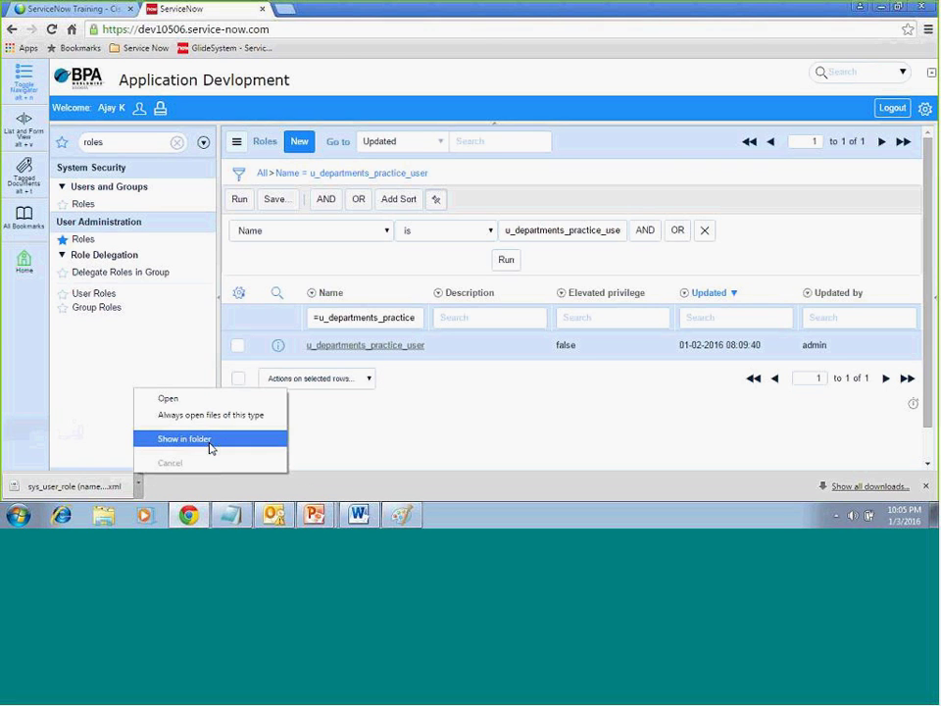
pyautogui.click(196, 438)
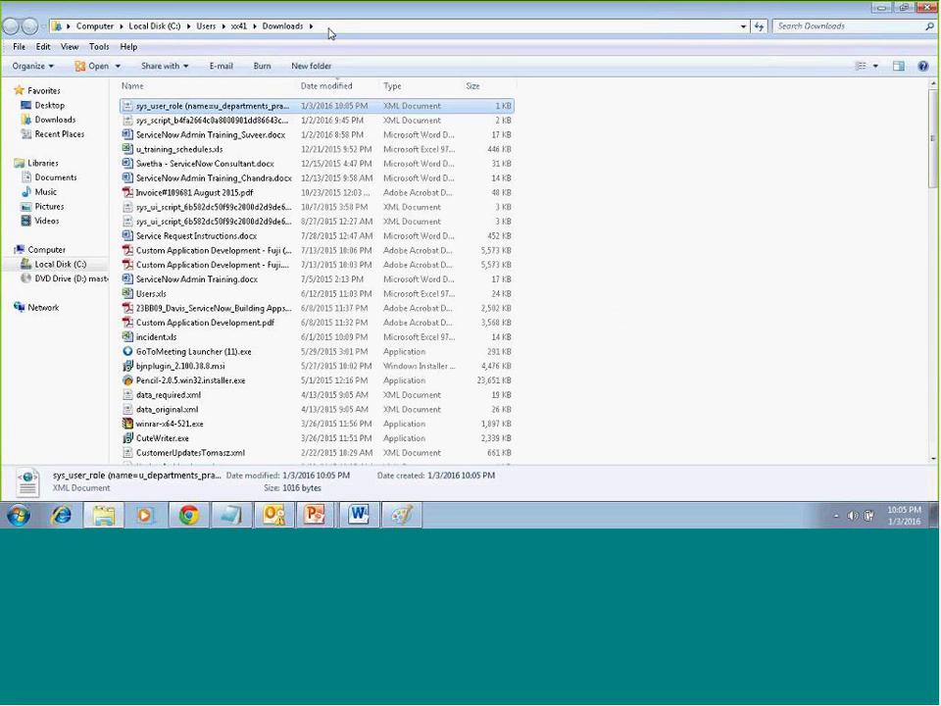
pyautogui.click(330, 28)
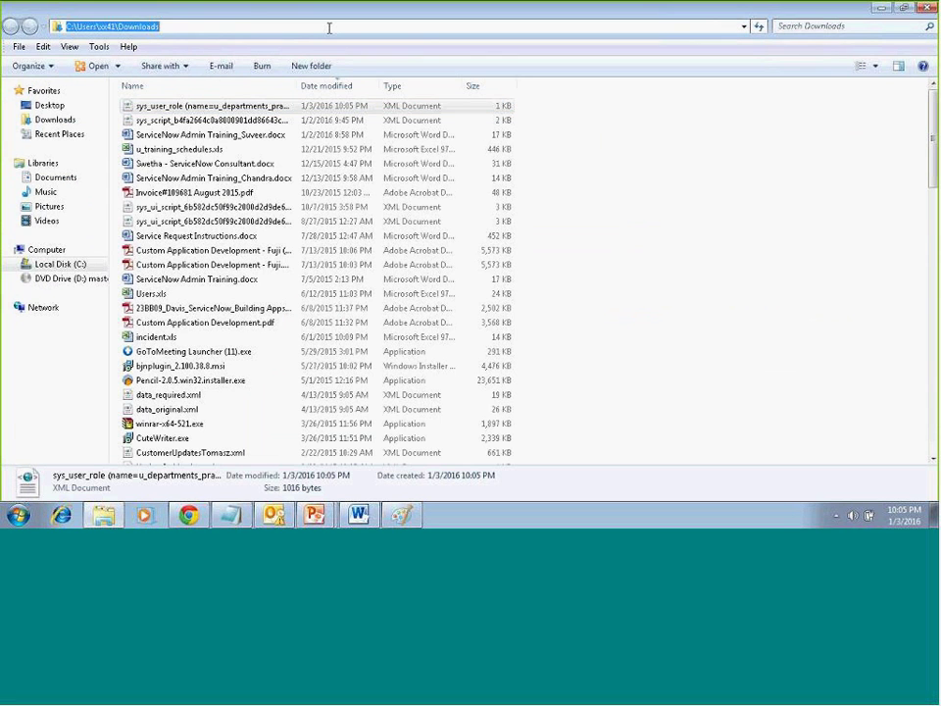
pyautogui.rightClick(183, 106)
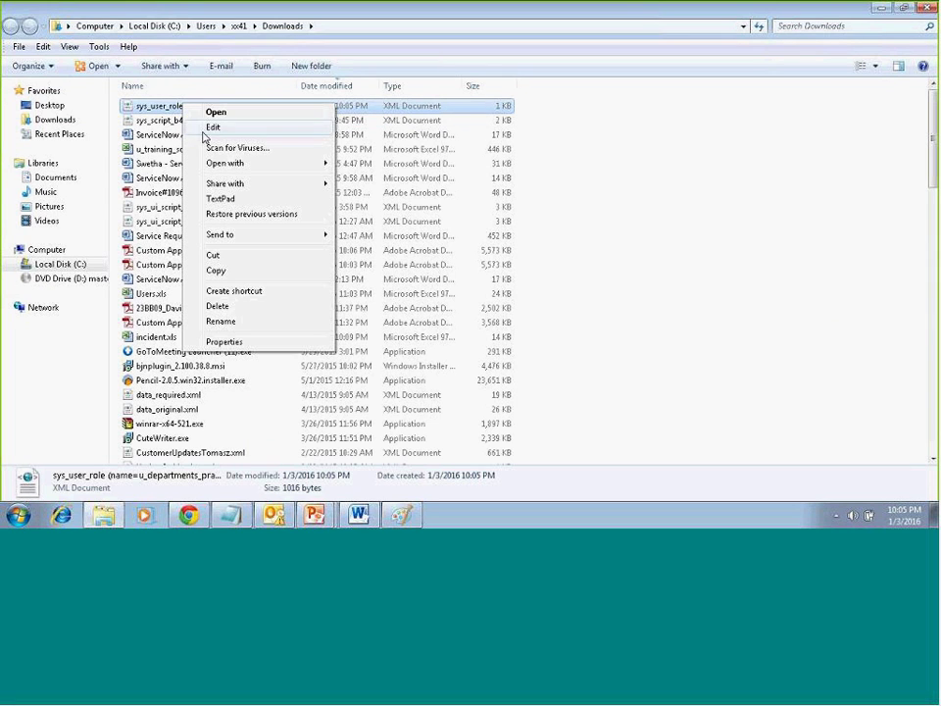
pyautogui.click(215, 255)
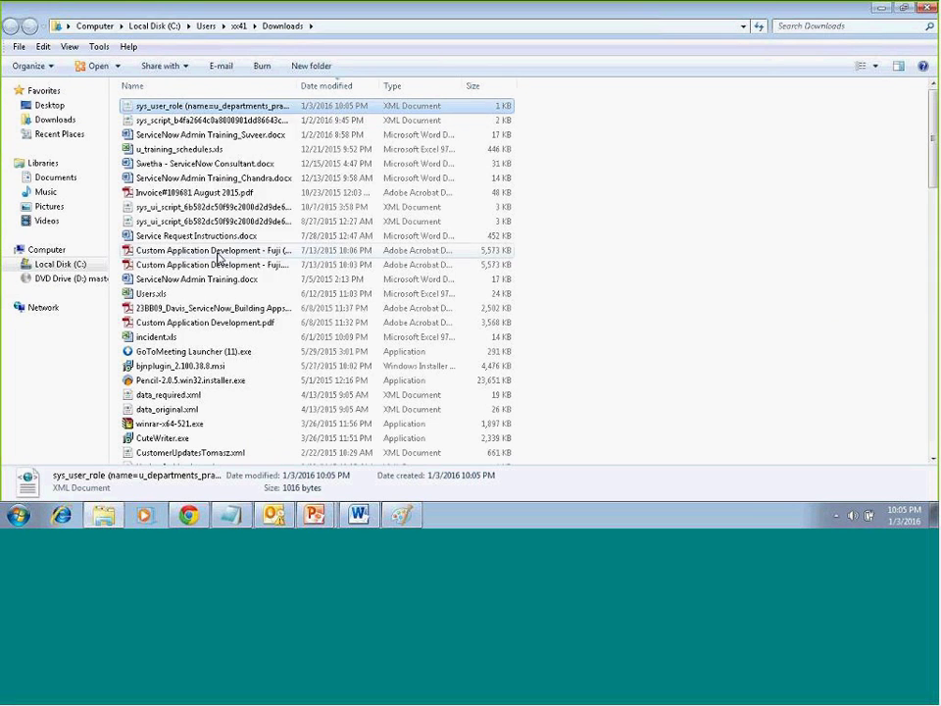
pyautogui.click(49, 105)
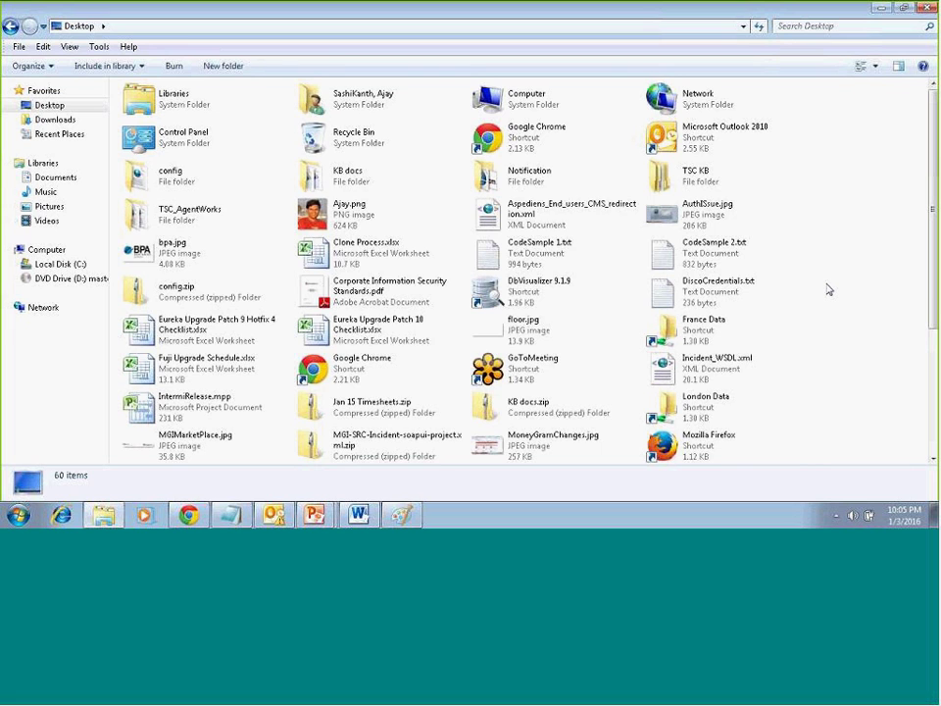
pyautogui.hotkey('ctrl', 'v')
# Step: Return to ServiceNow in Chrome and delete the u_departments_practice_user role from the Roles list
pyautogui.hotkey('alt', 'Tab')
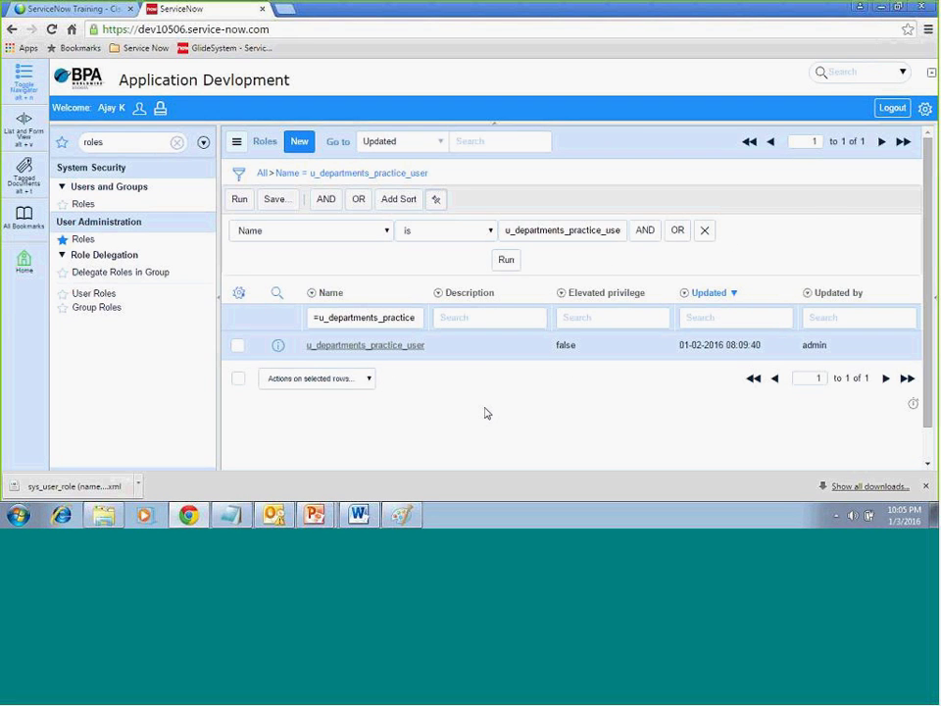
pyautogui.click(237, 345)
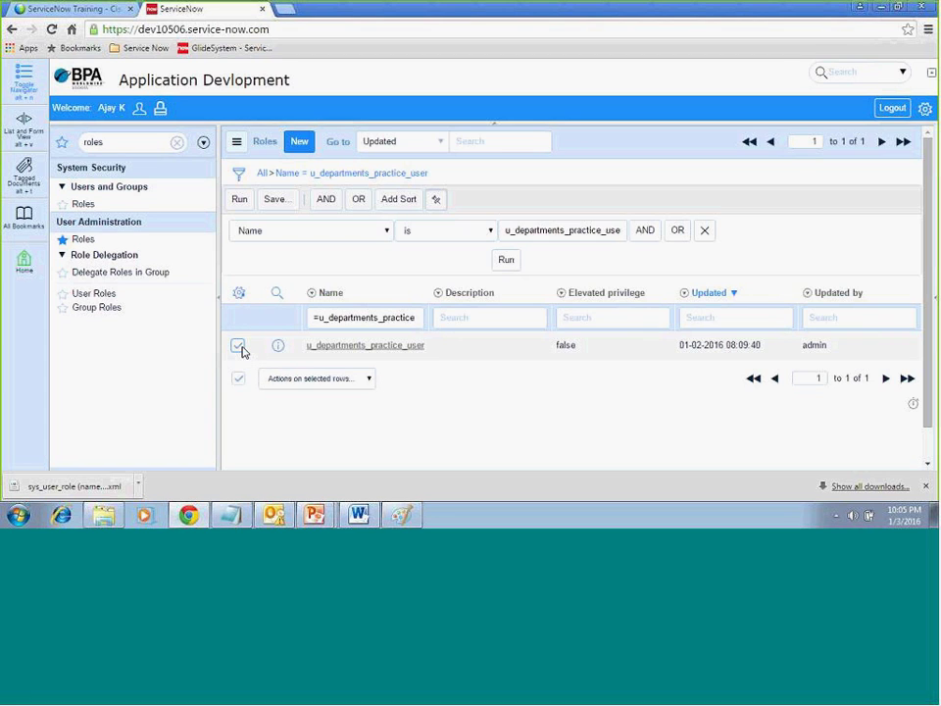
pyautogui.click(369, 380)
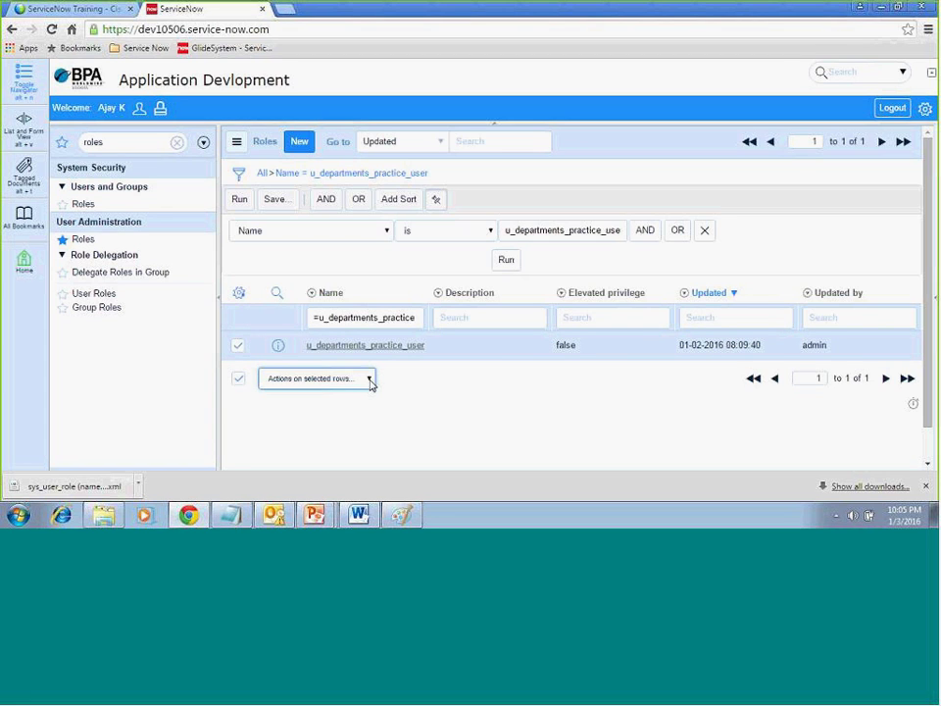
pyautogui.click(322, 405)
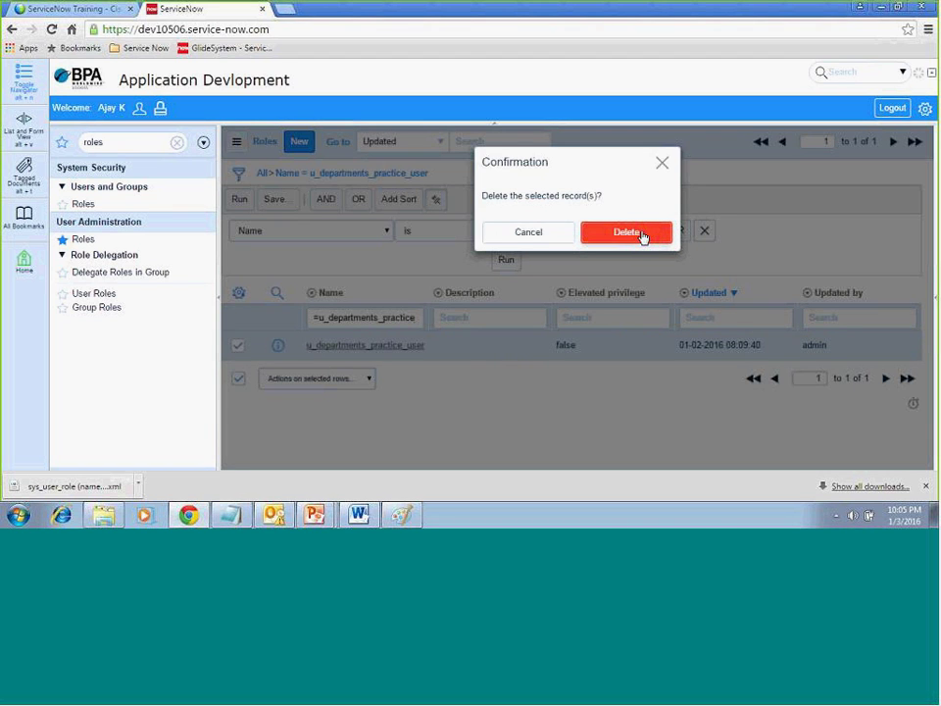
pyautogui.click(642, 237)
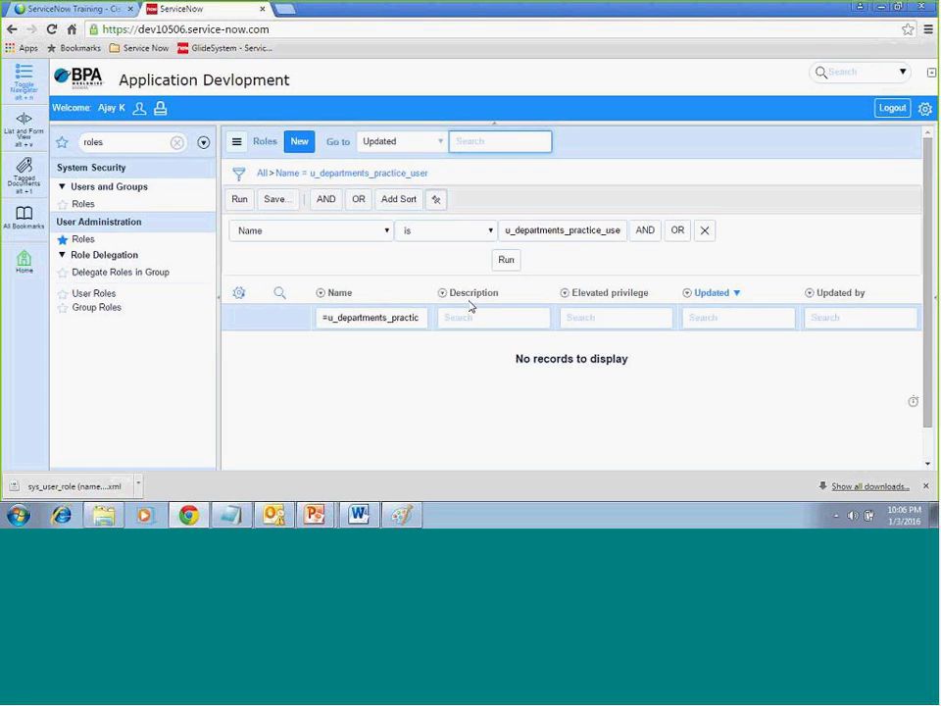
# Step: Restore the deleted u_departments_practice_user role by importing the sys_user_role XML file from the Desktop into the Roles list
pyautogui.rightClick(395, 299)
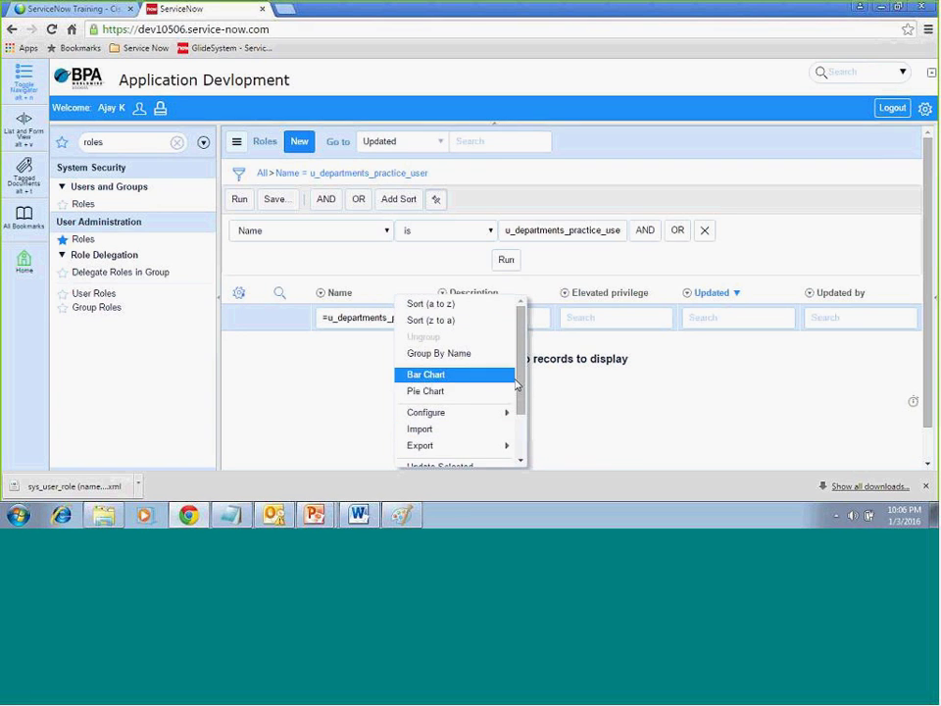
pyautogui.scroll(-3, 516, 384)
pyautogui.click(473, 460)
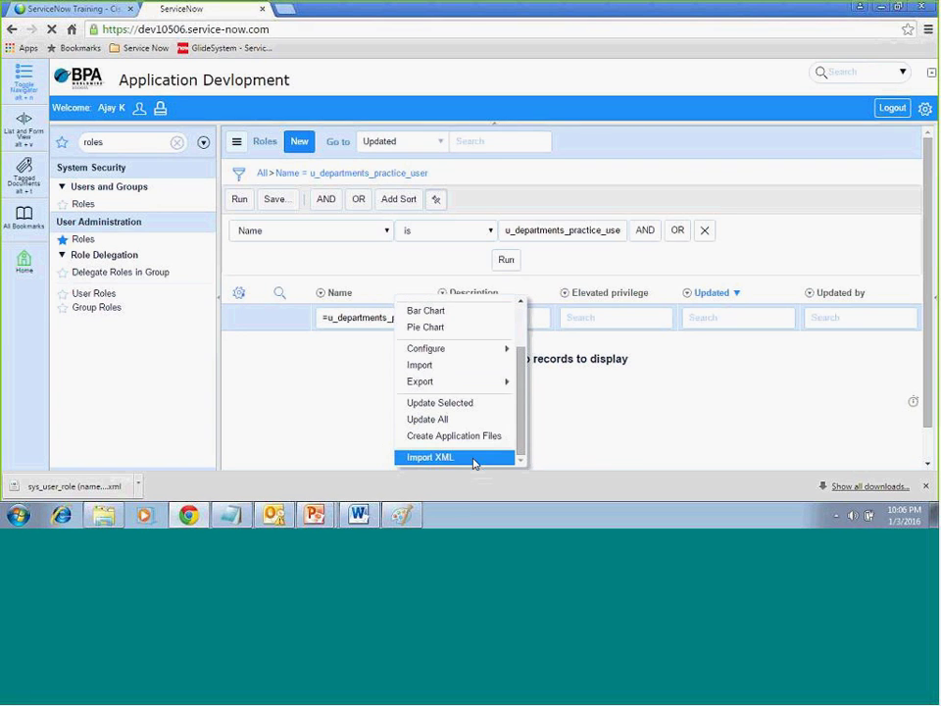
pyautogui.click(260, 183)
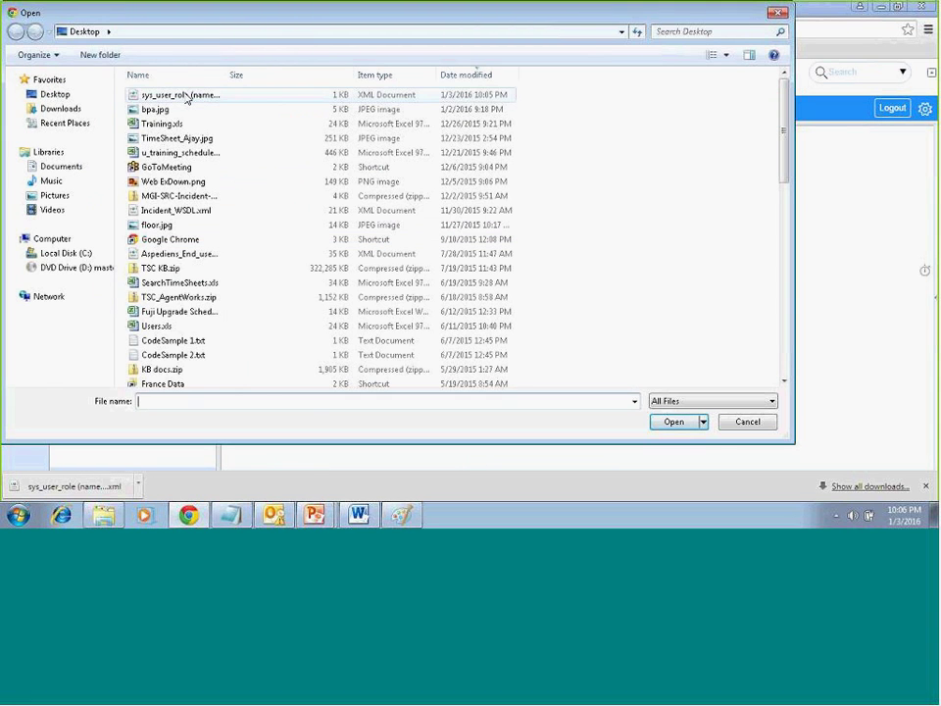
pyautogui.doubleClick(186, 96)
pyautogui.click(452, 228)
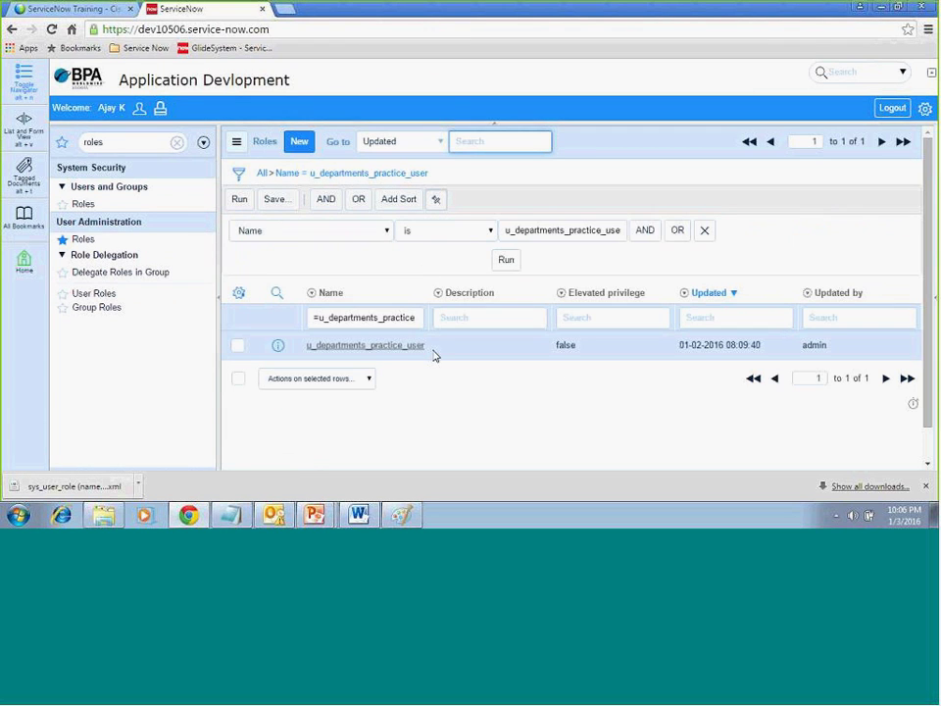
pyautogui.moveTo(437, 364); pyautogui.dragTo(480, 448)
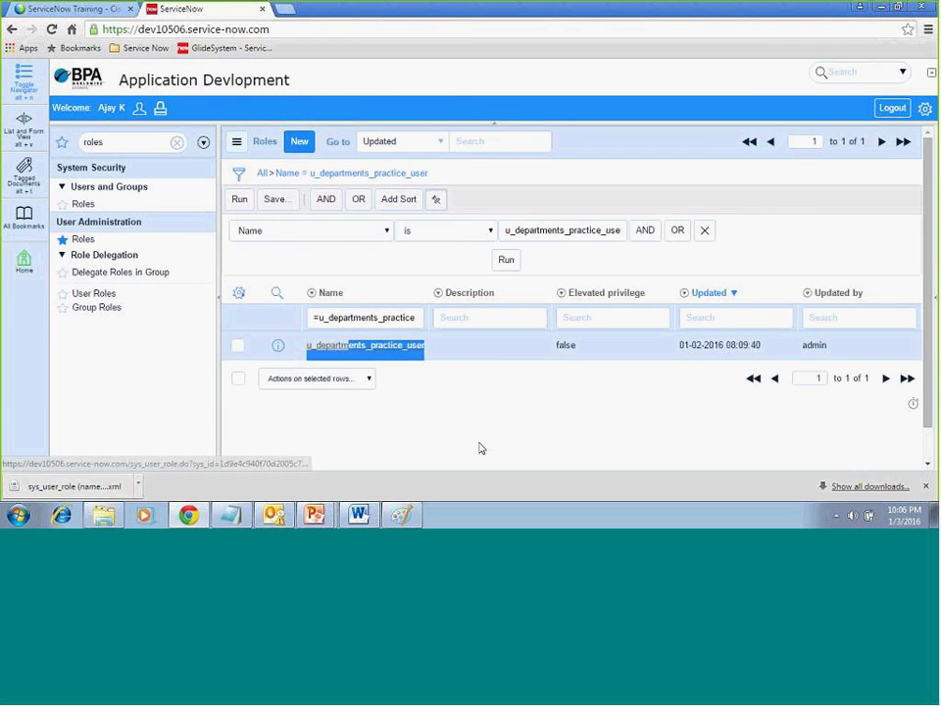
pyautogui.click(480, 448)
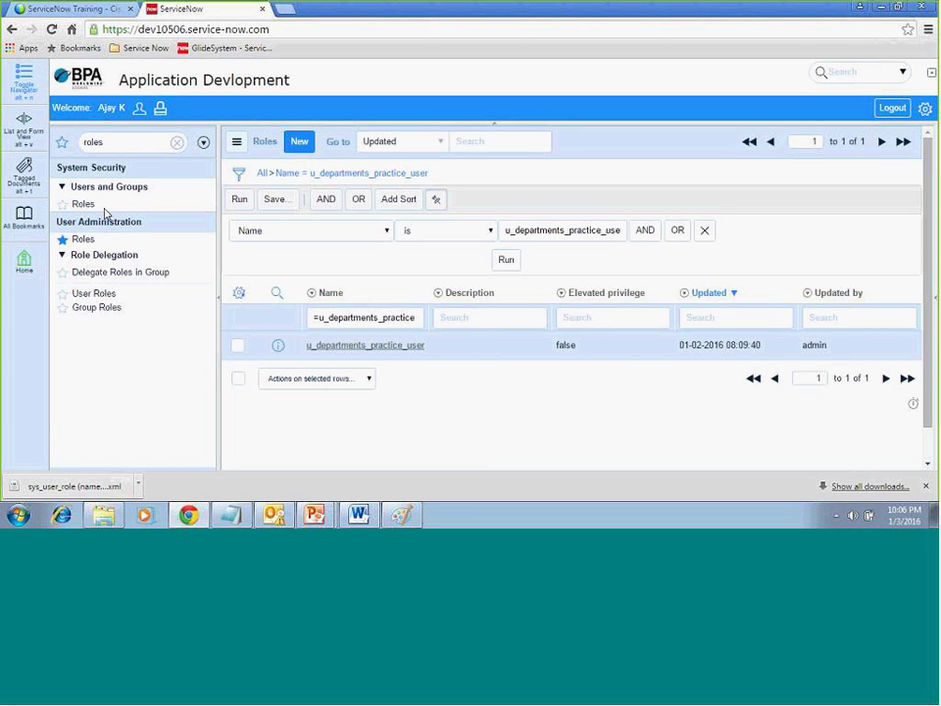
# Step: Display the sys_id of the restored u_departments_practice_user role and dismiss the copy dialog
pyautogui.rightClick(374, 348)
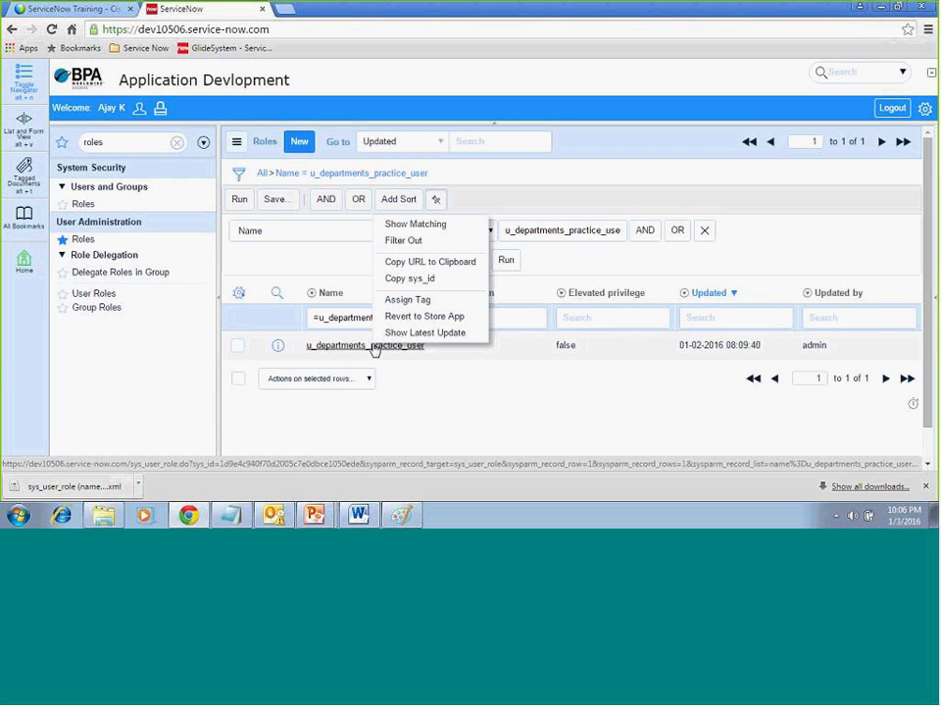
pyautogui.click(416, 281)
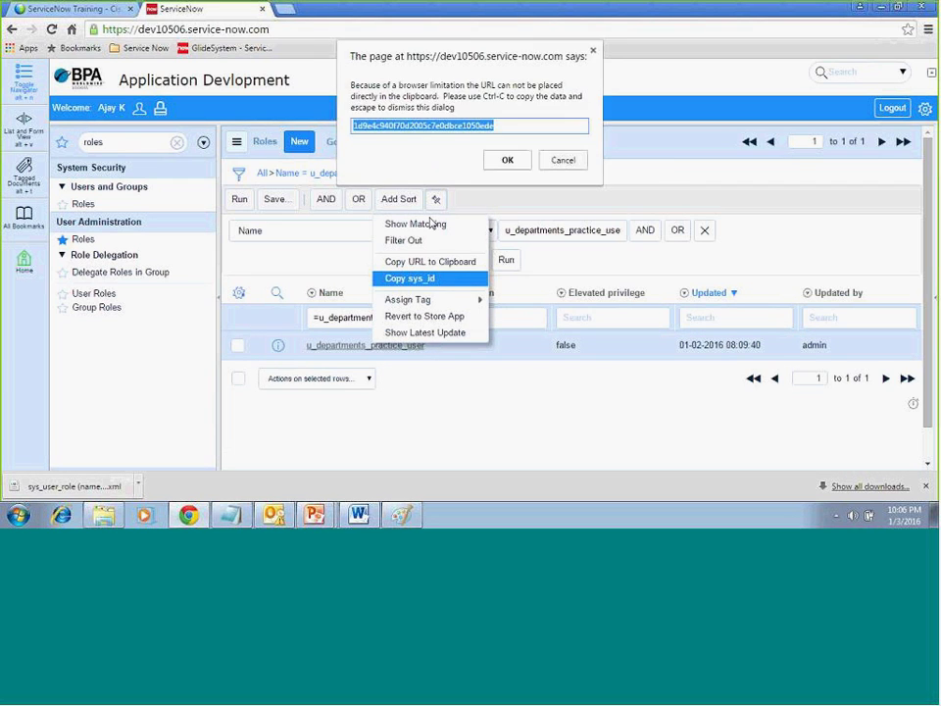
pyautogui.click(559, 161)
# Step: Delete the u_departments_practice_user role from the filtered Roles list again
pyautogui.click(237, 345)
pyautogui.click(304, 379)
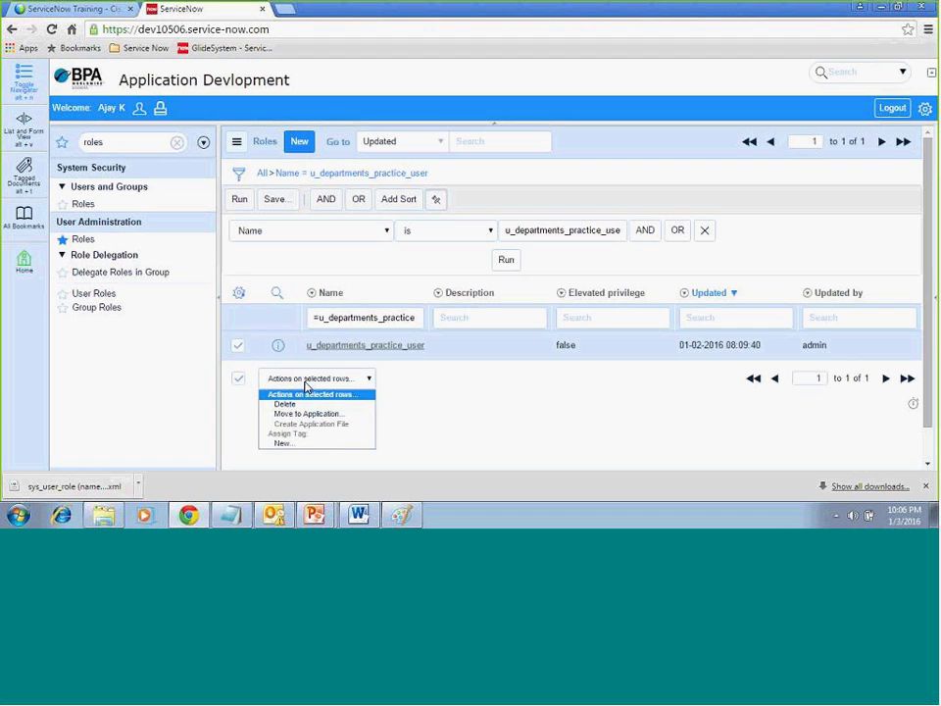
pyautogui.click(294, 401)
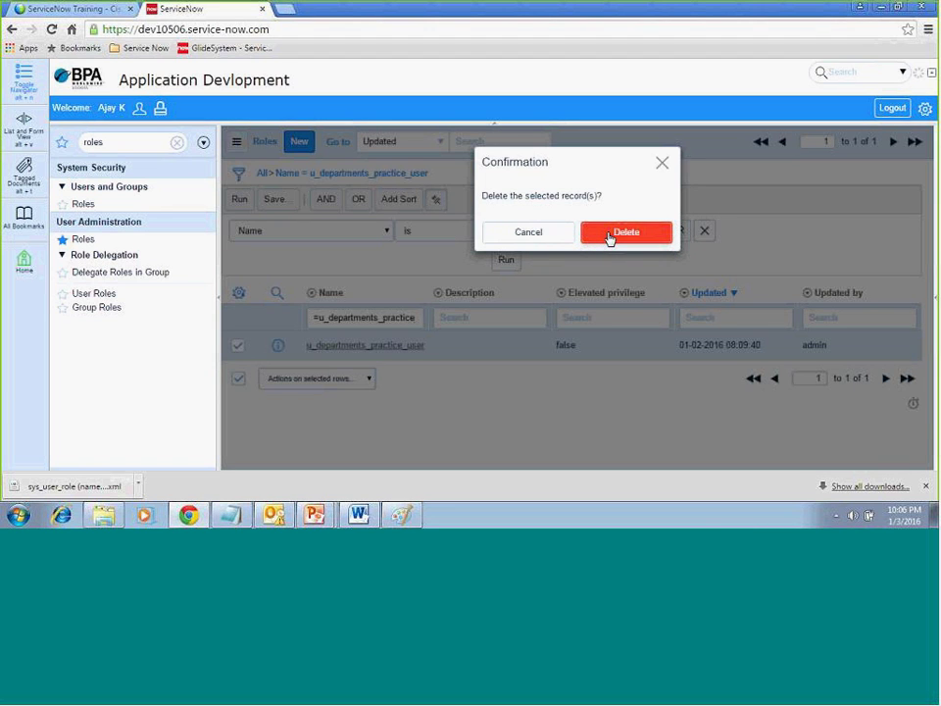
pyautogui.click(609, 235)
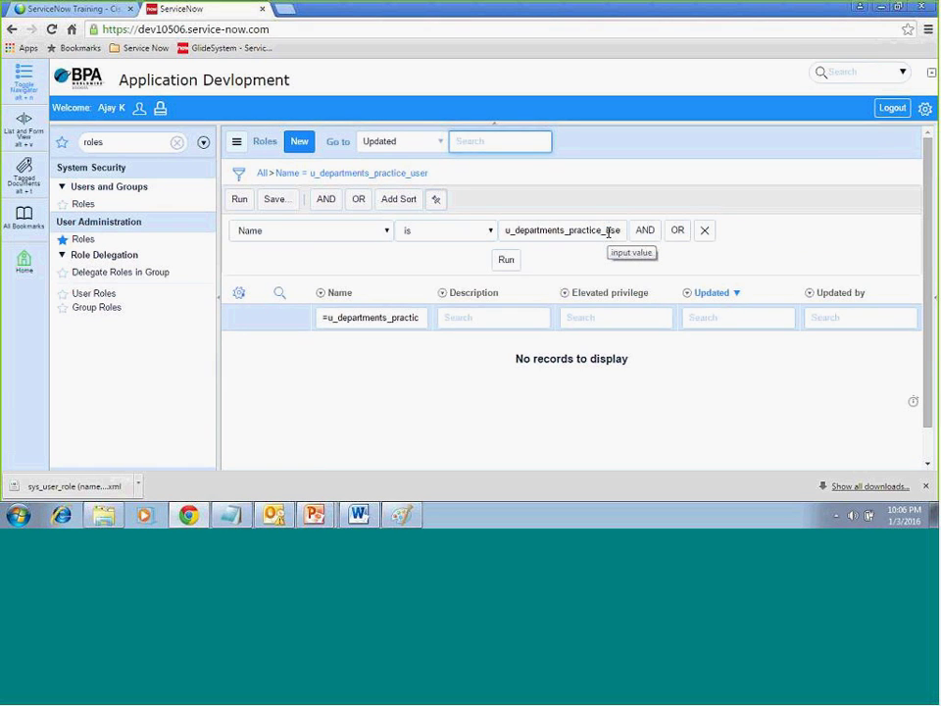
# Step: Import the sys_user_role XML file from the Desktop again to bring back the u_departments_practice_user role
pyautogui.rightClick(394, 294)
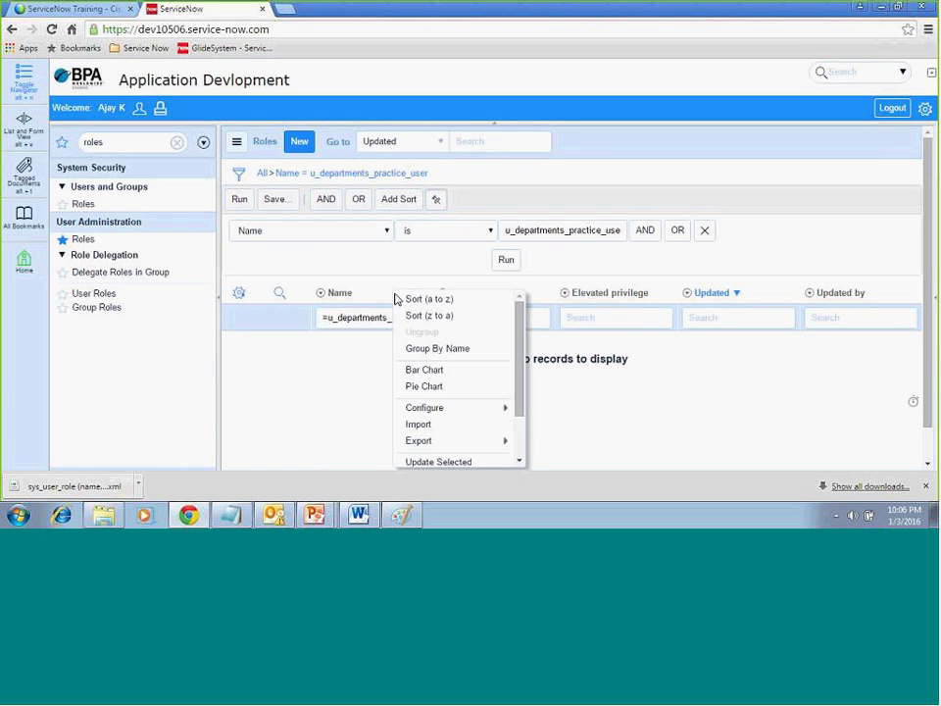
pyautogui.moveTo(520, 412); pyautogui.dragTo(520, 474)
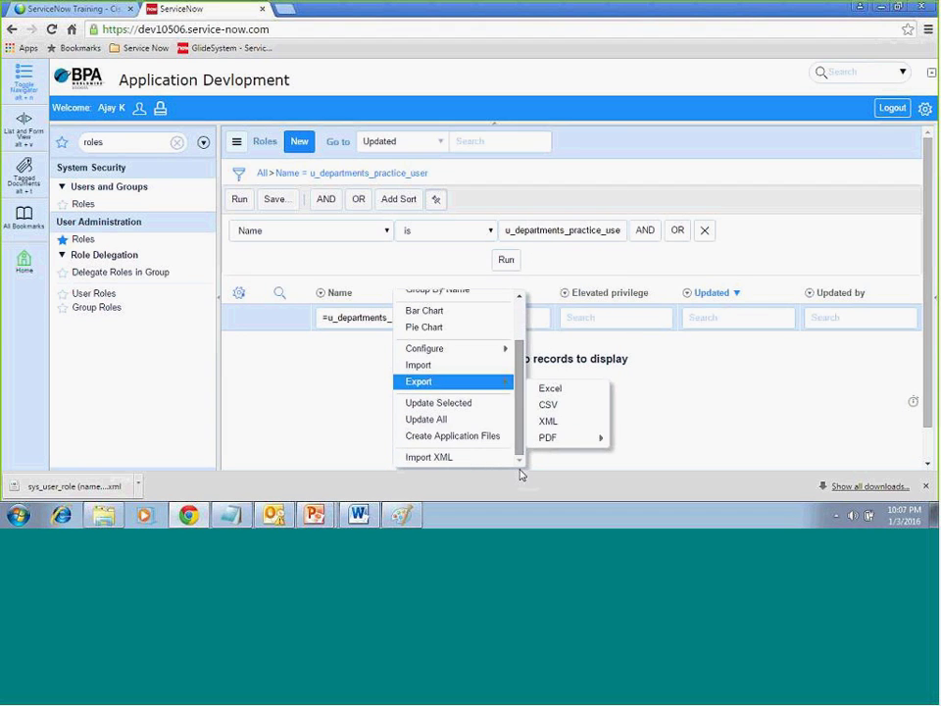
pyautogui.click(443, 457)
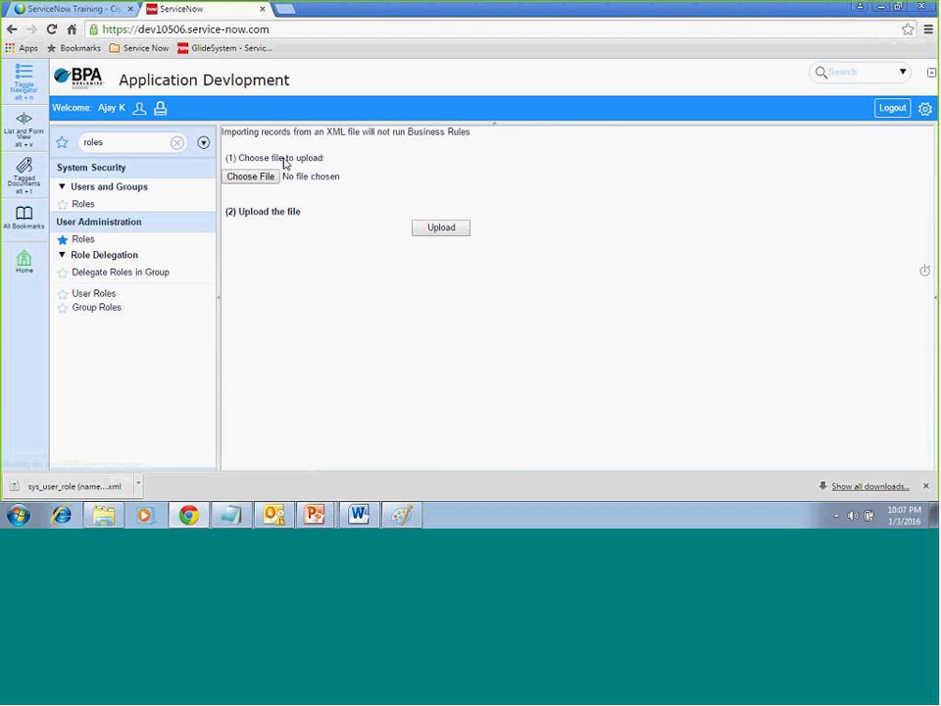
pyautogui.click(260, 179)
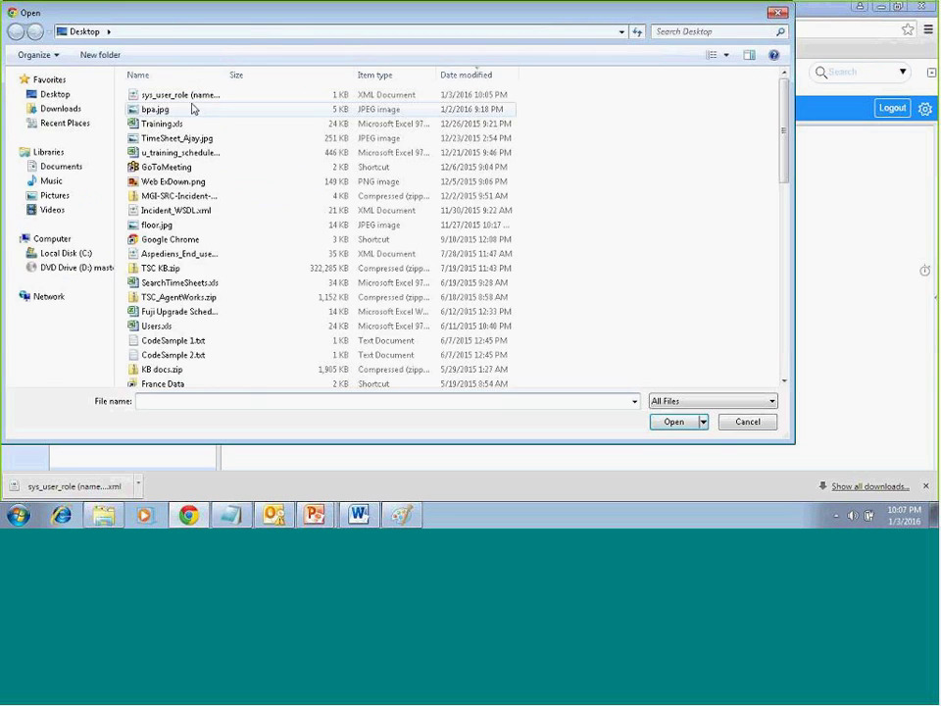
pyautogui.doubleClick(186, 95)
pyautogui.click(447, 232)
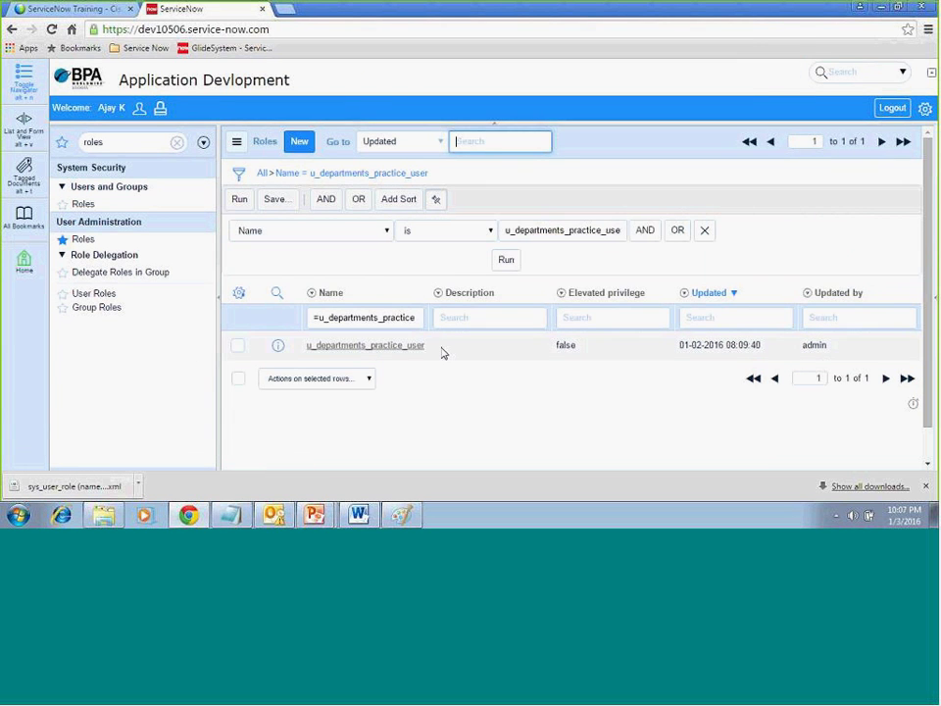
# Step: Check the reimported role's sys_id against the earlier one and close the copy dialog
pyautogui.rightClick(442, 353)
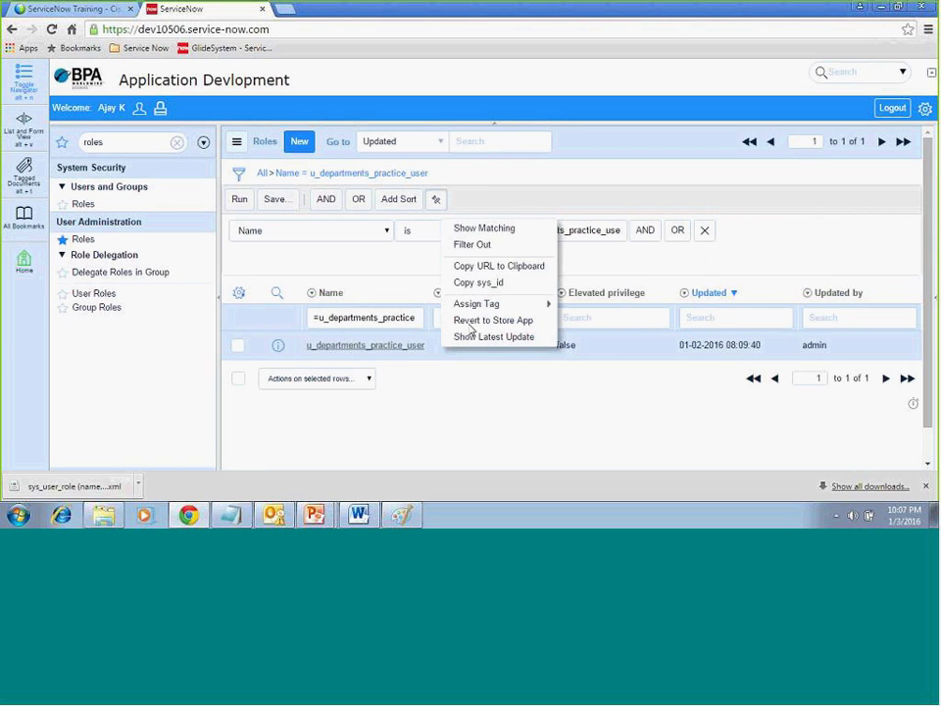
pyautogui.click(480, 283)
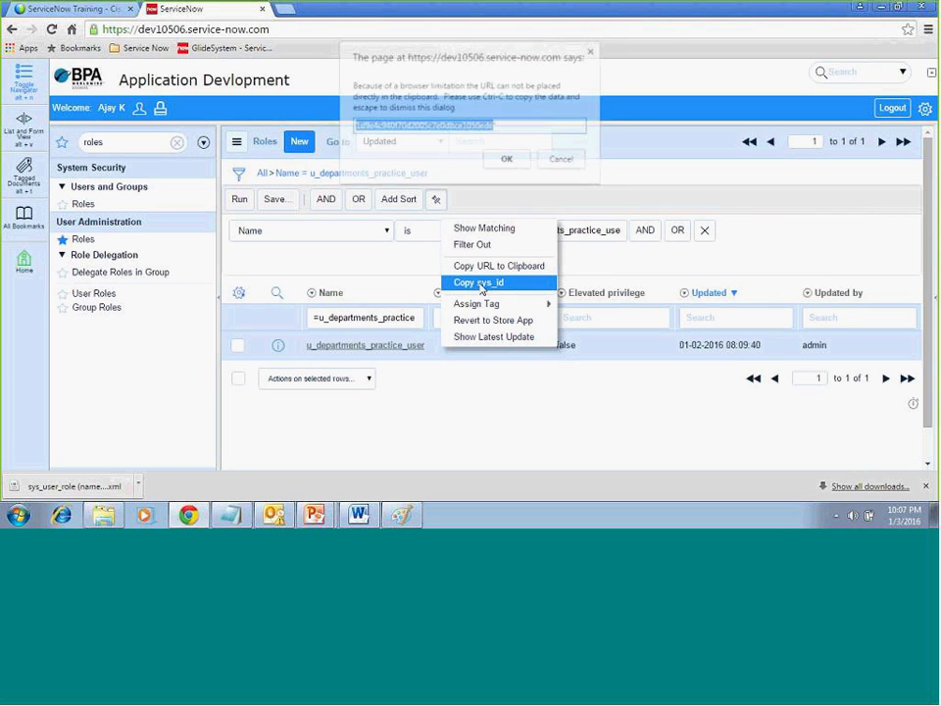
pyautogui.click(360, 127)
pyautogui.moveTo(355, 128); pyautogui.dragTo(389, 127)
pyautogui.click(563, 160)
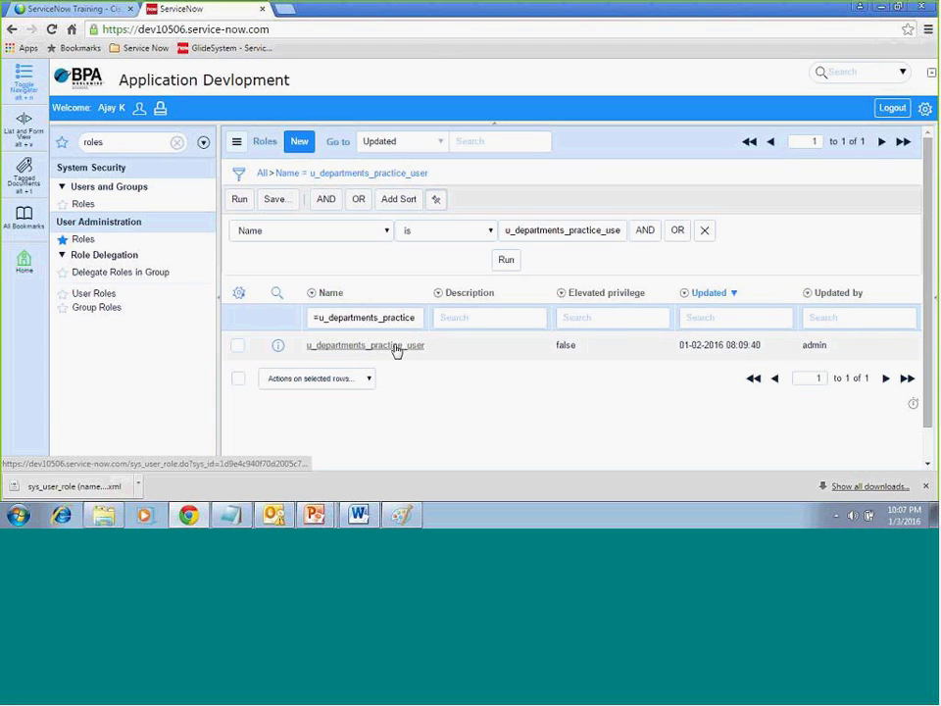
pyautogui.rightClick(396, 296)
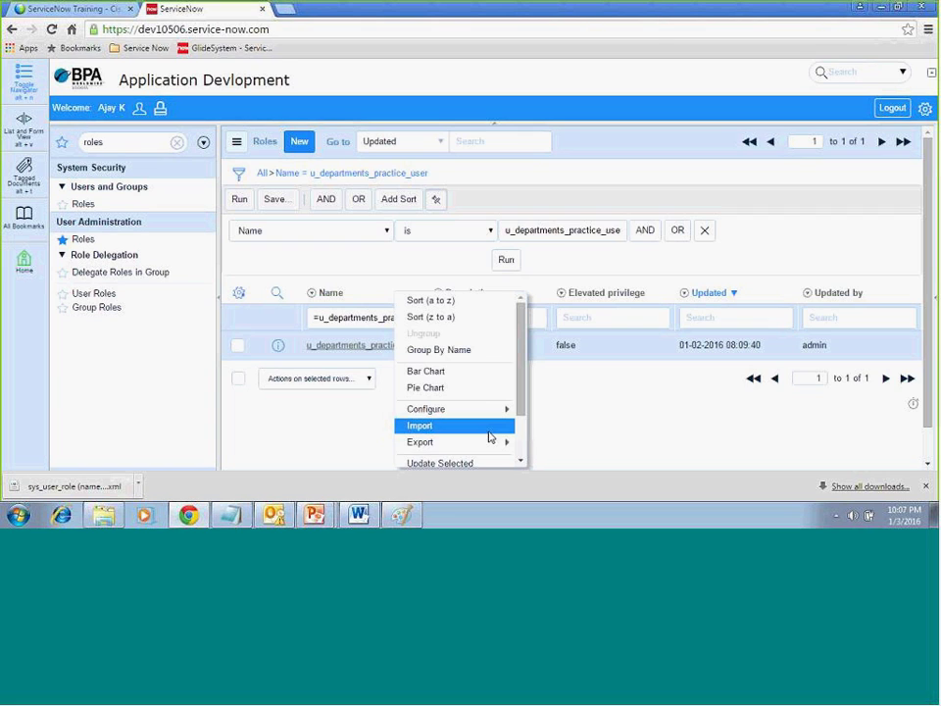
pyautogui.moveTo(490, 441)
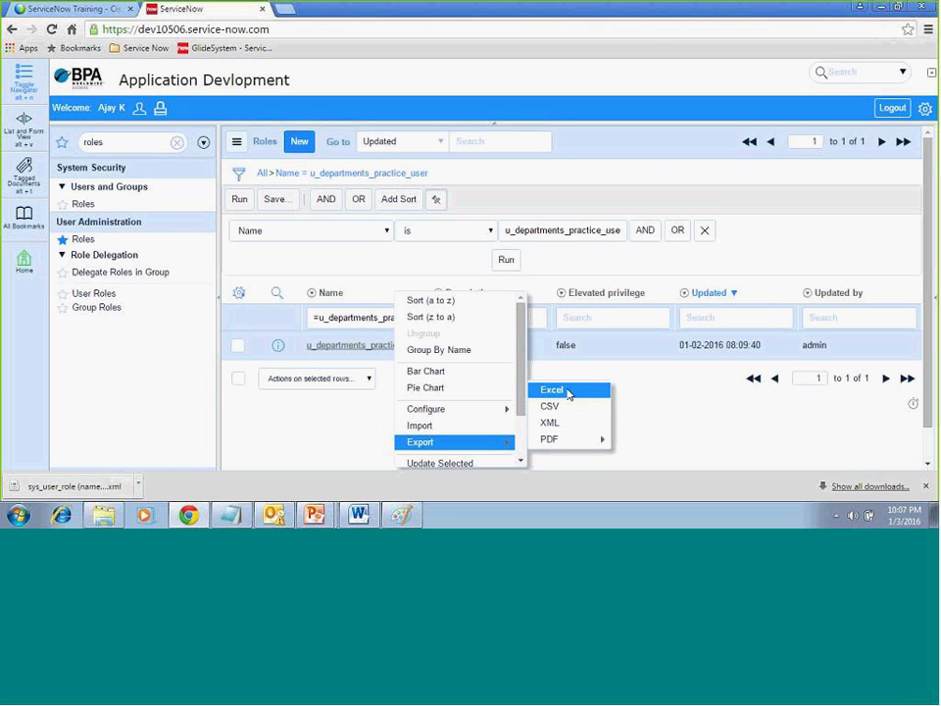
pyautogui.click(317, 404)
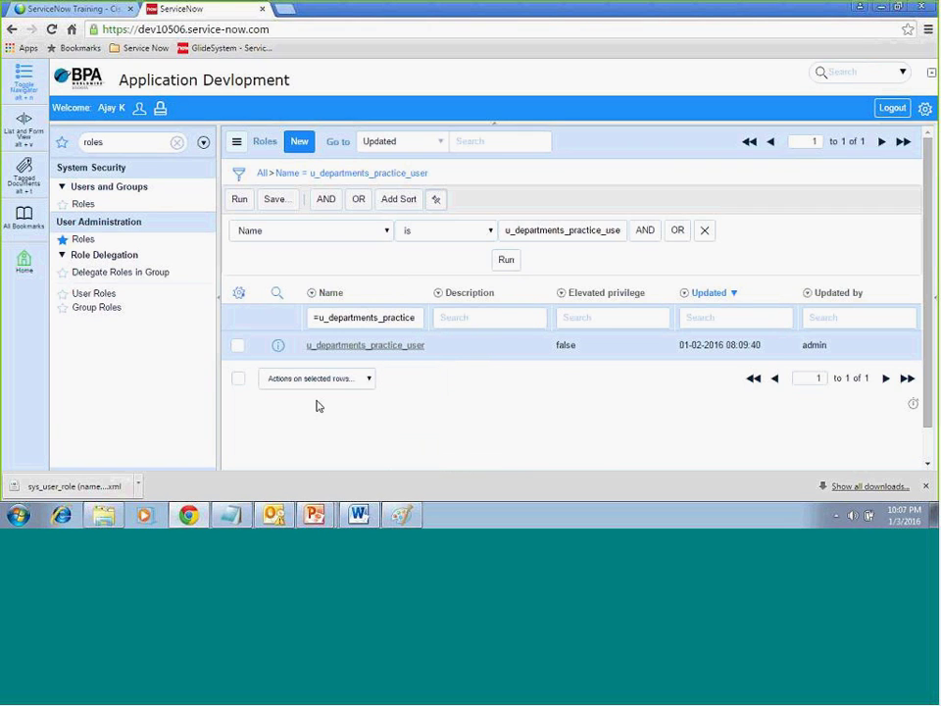
pyautogui.moveTo(306, 347); pyautogui.dragTo(428, 364)
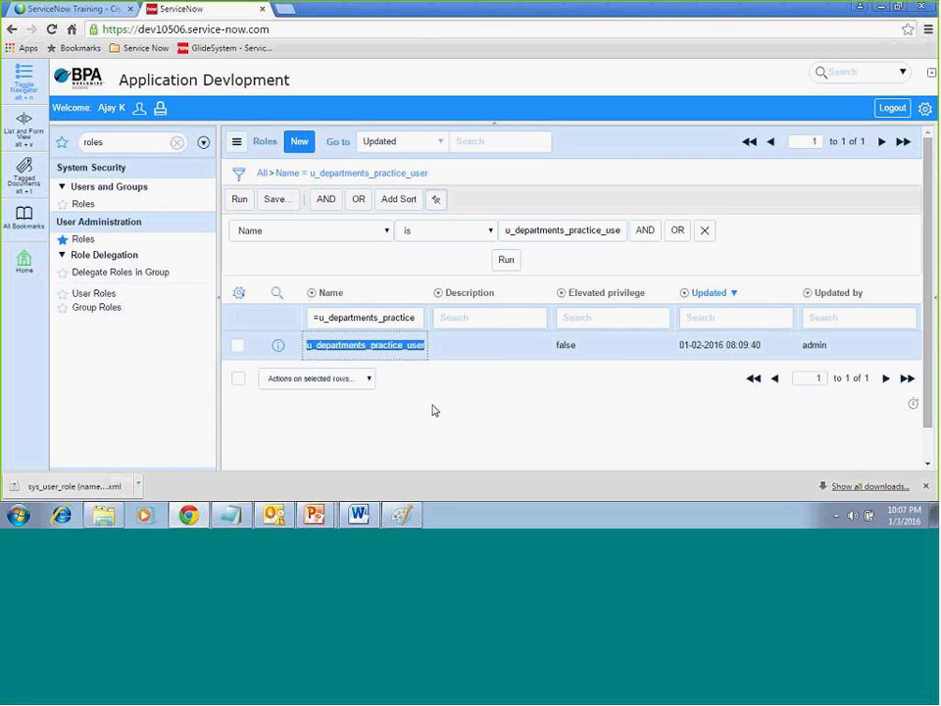
pyautogui.rightClick(406, 299)
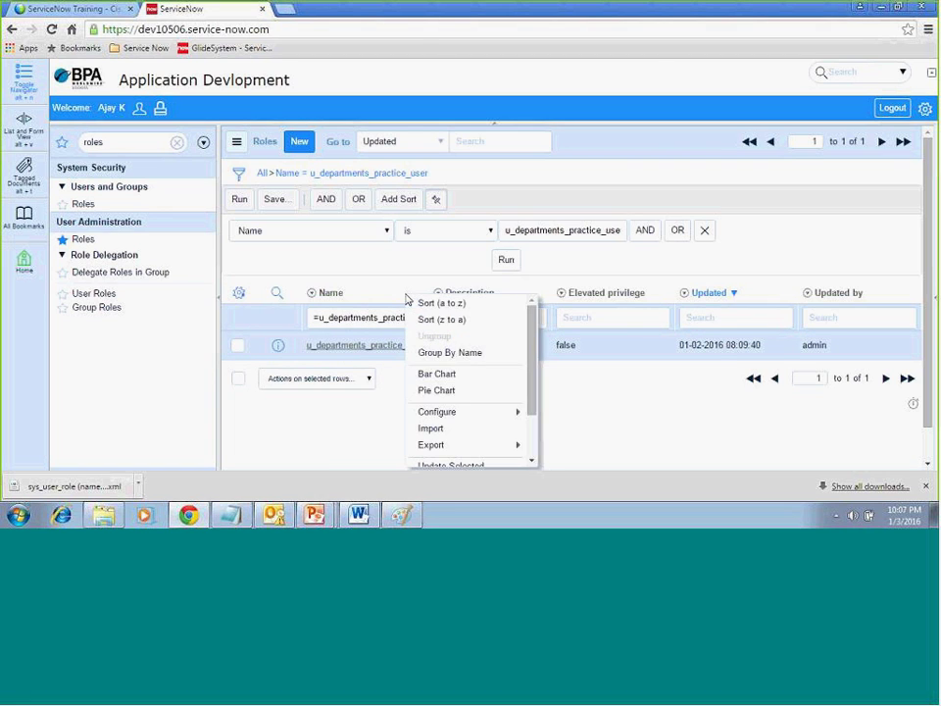
# Step: Filter the application navigator by "traini" and open the Training Schedules list under ServiceNow App Course
pyautogui.click(148, 142)
pyautogui.write('tarin')
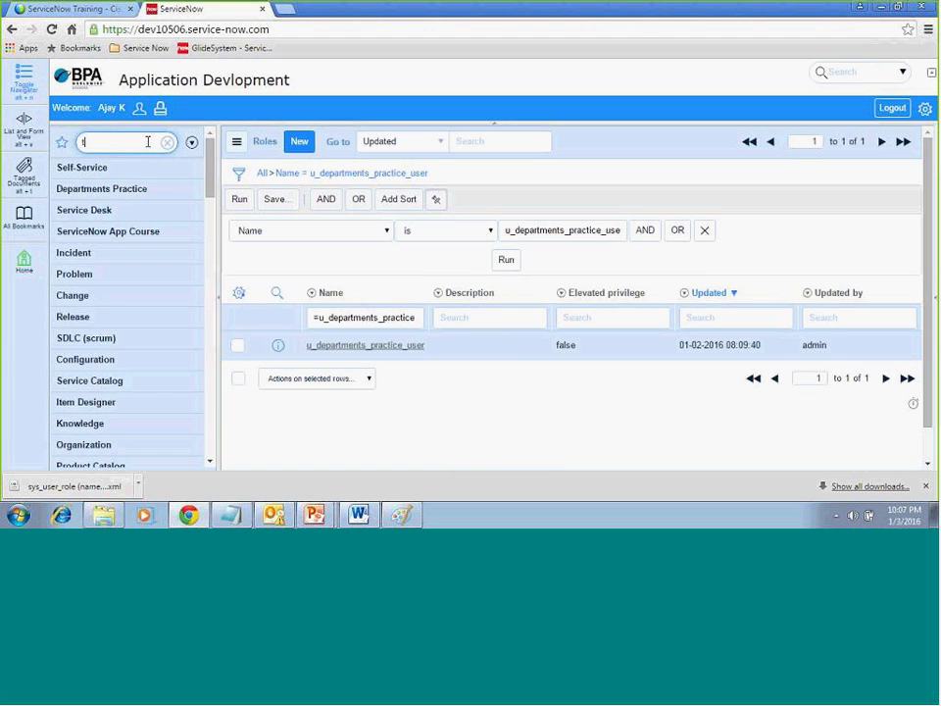
pyautogui.press('BackSpace')
pyautogui.press('BackSpace')
pyautogui.press('BackSpace')
pyautogui.press('BackSpace')
pyautogui.write('ra')
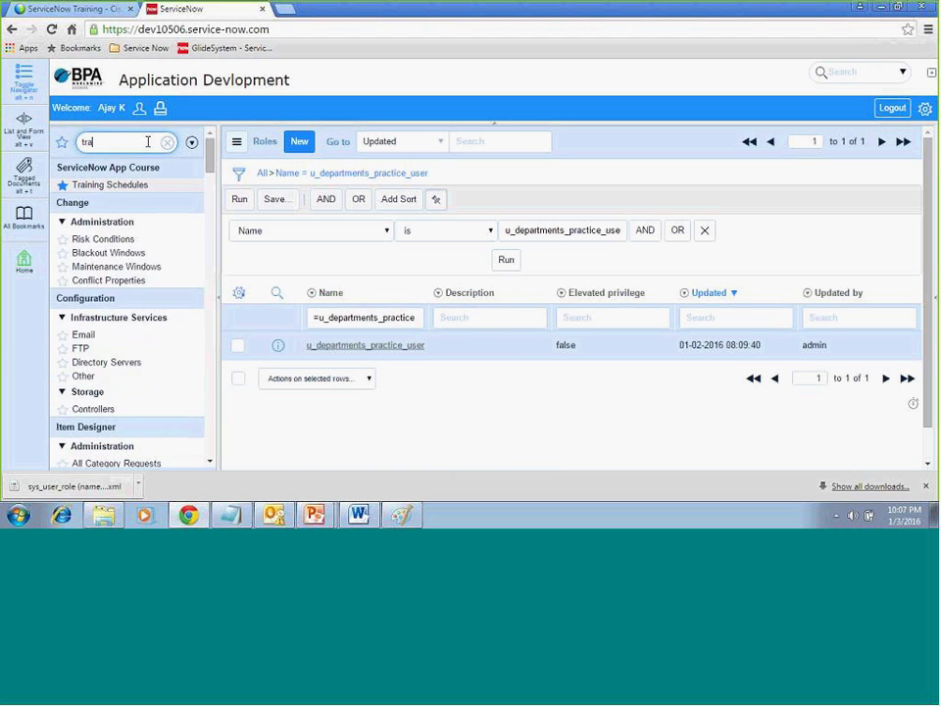
pyautogui.write('ini')
pyautogui.click(143, 187)
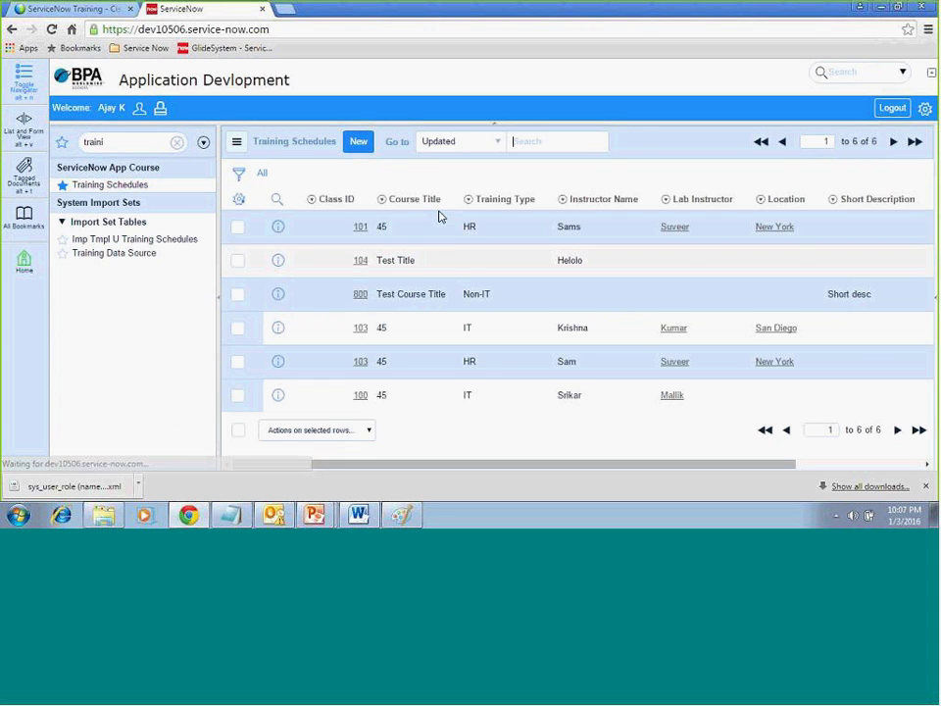
# Step: Export the full Training Schedules list as XML and download the resulting file
pyautogui.rightClick(371, 206)
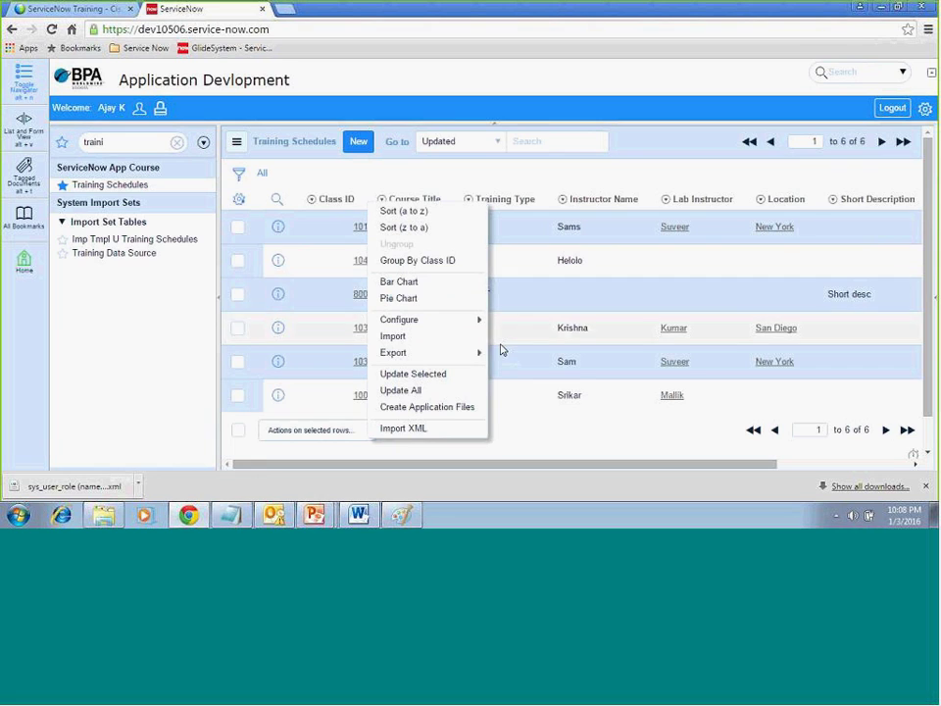
pyautogui.moveTo(480, 353)
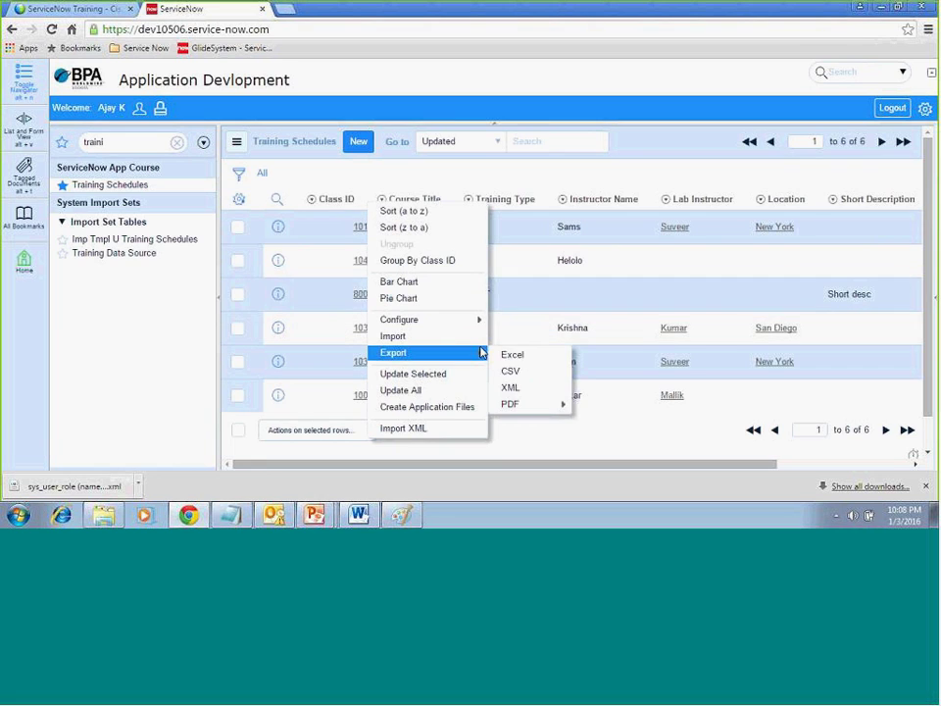
pyautogui.click(529, 387)
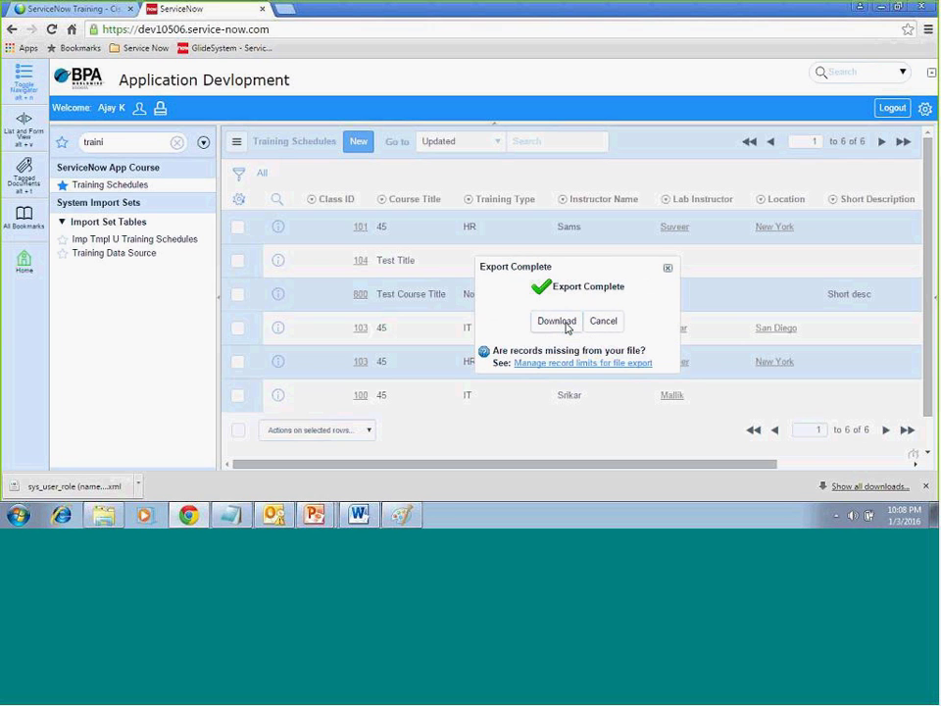
pyautogui.click(565, 327)
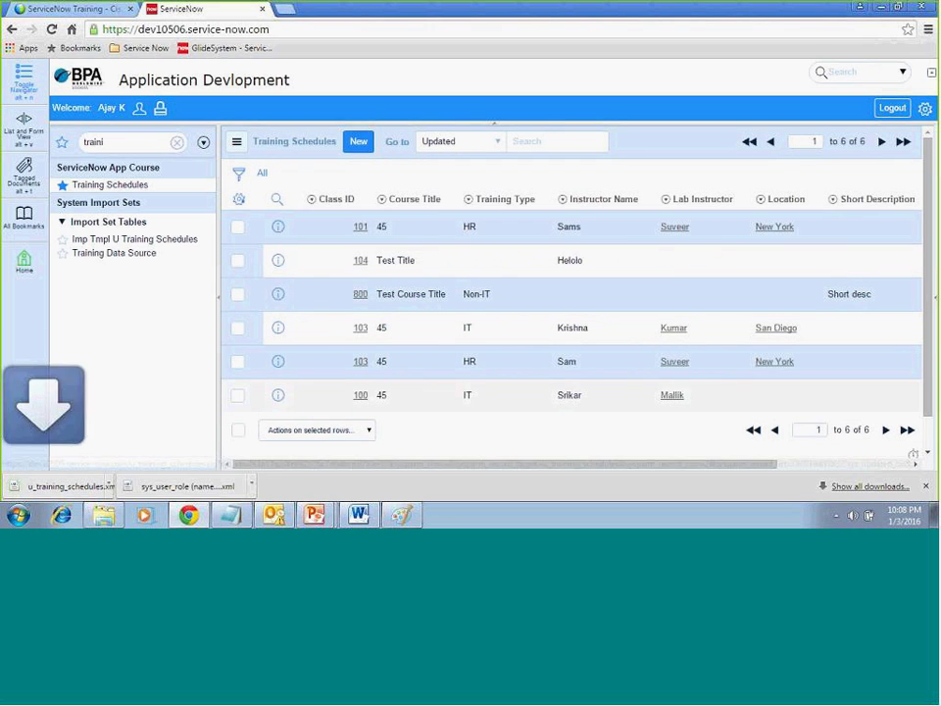
# Step: Display the sys_id of the Training Schedules record with Class ID 101 and dismiss the copy dialog
pyautogui.rightClick(340, 224)
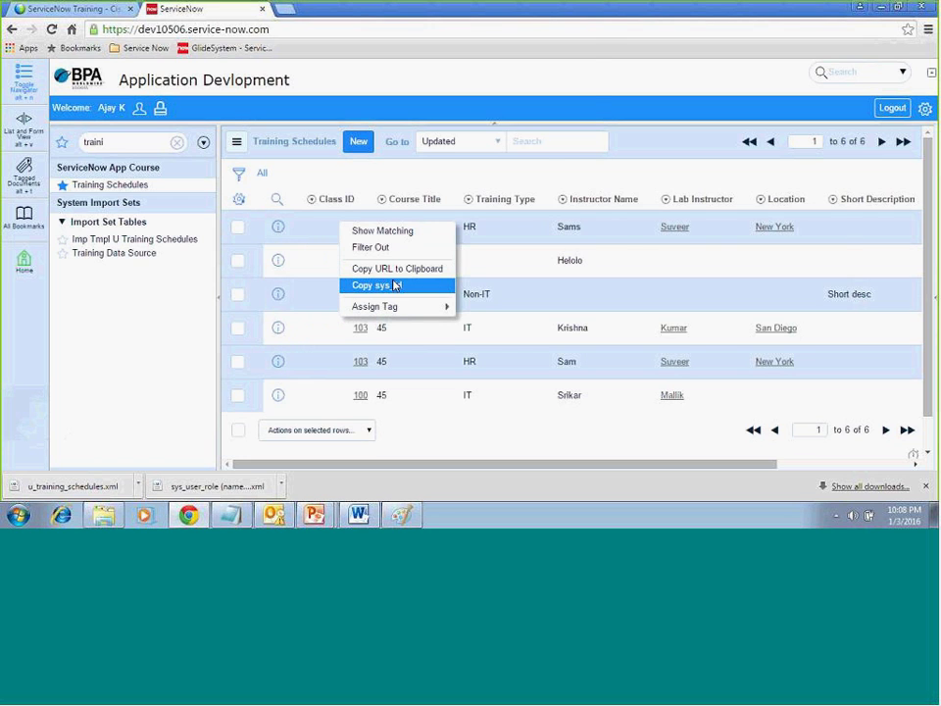
pyautogui.click(394, 285)
pyautogui.click(563, 159)
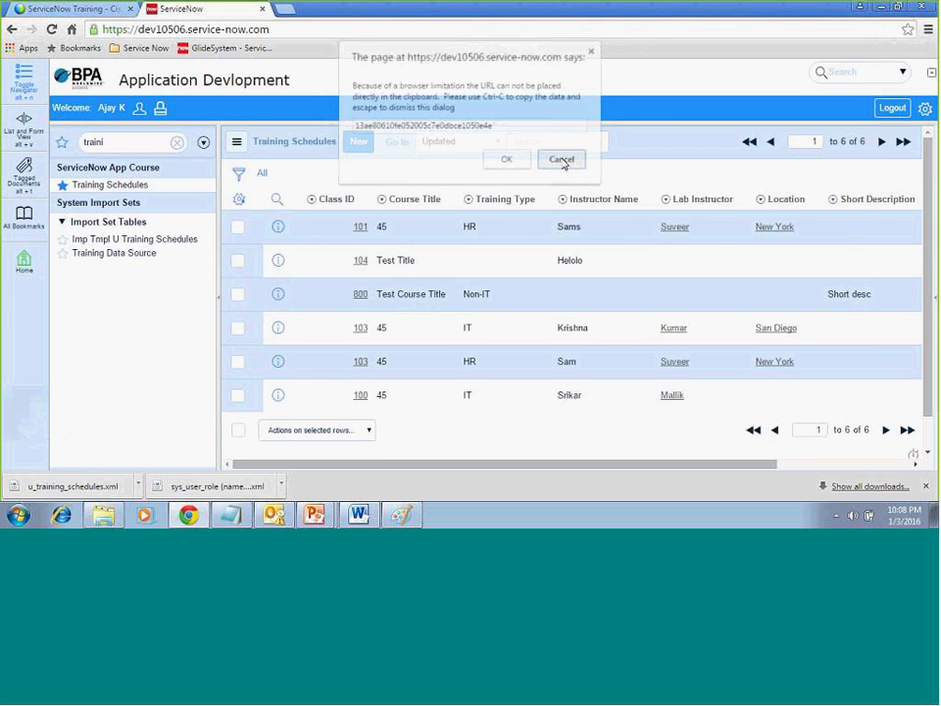